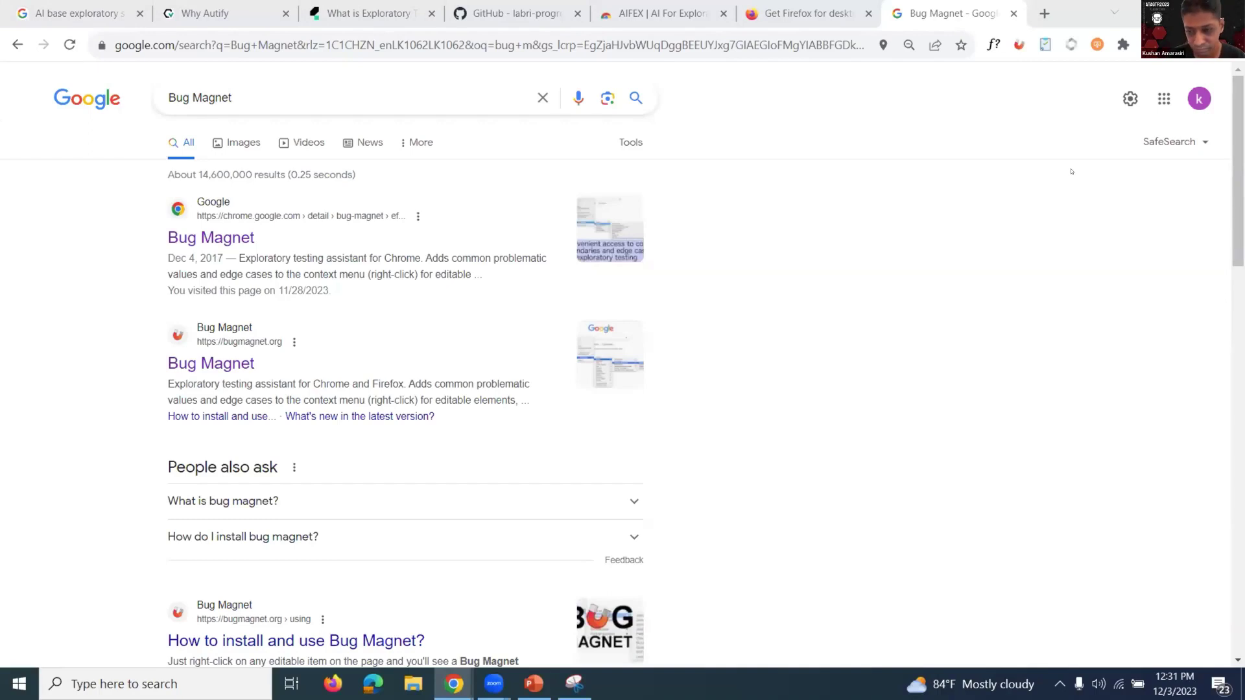
# Open the Bug Magnet Chrome Web Store listing, look it over, then start a new Google tab.
pyautogui.click(184, 245)
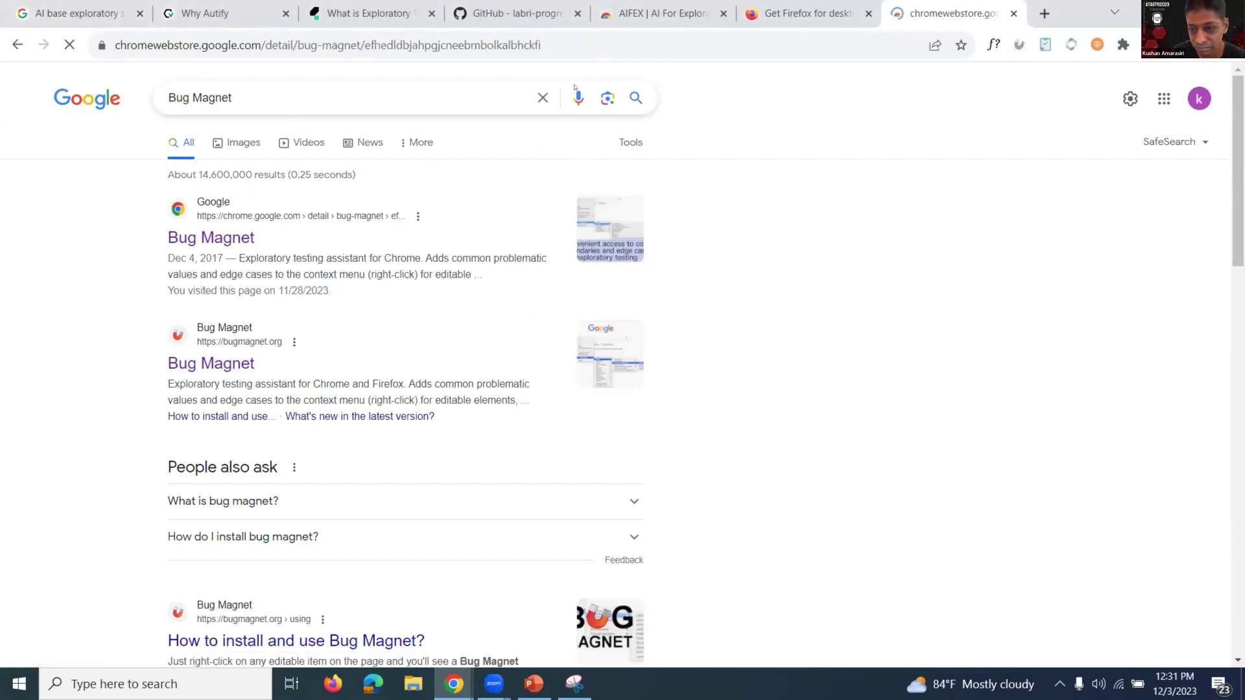
pyautogui.hotkey('ctrl', 'l')
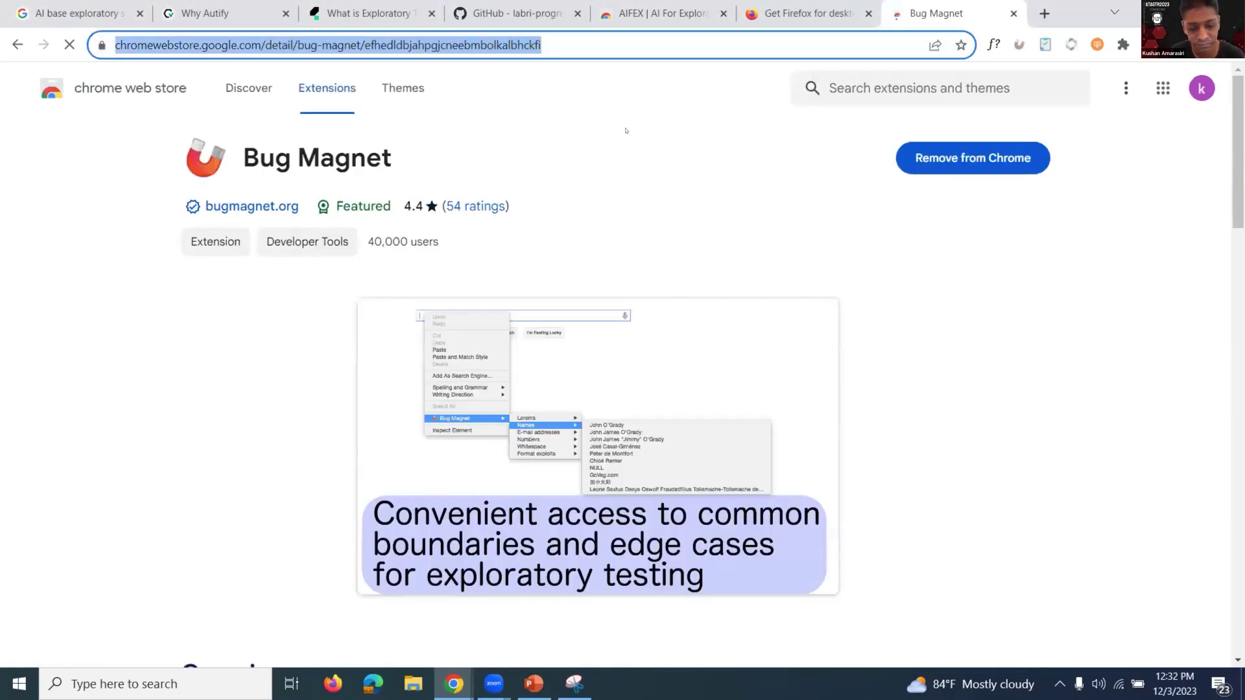
pyautogui.click(865, 274)
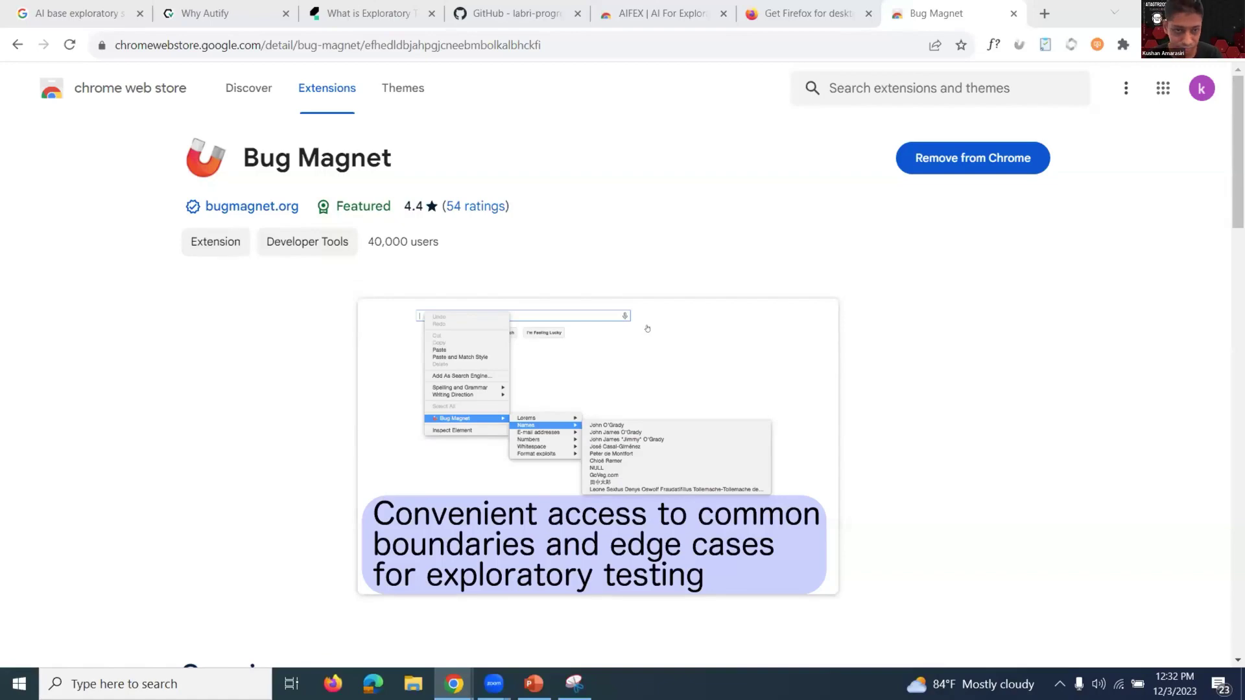
pyautogui.scroll(-3, 261, 335)
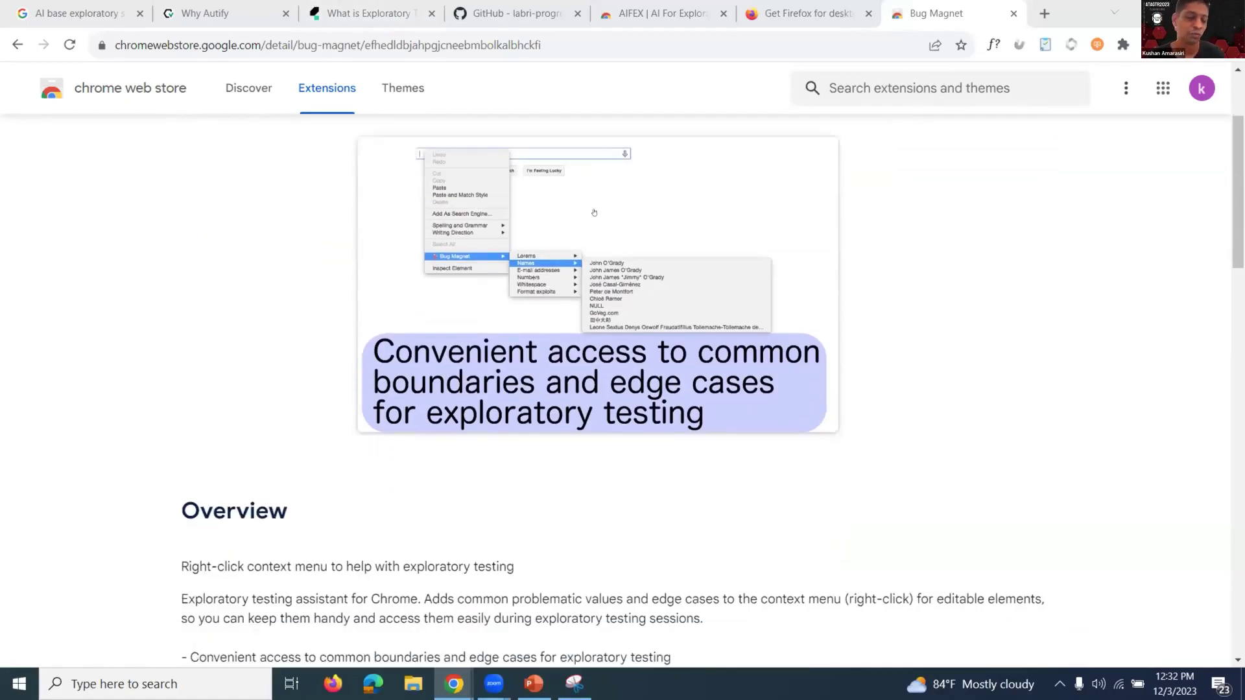
pyautogui.scroll(3, 587, 225)
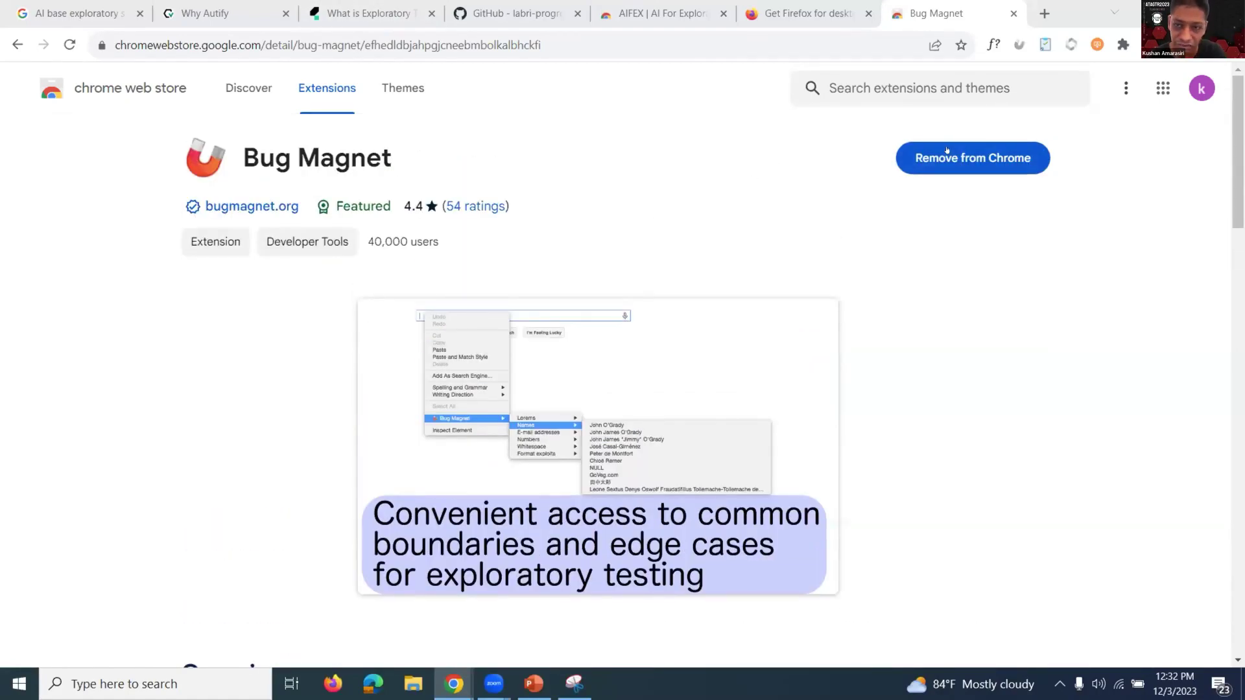
pyautogui.click(1043, 14)
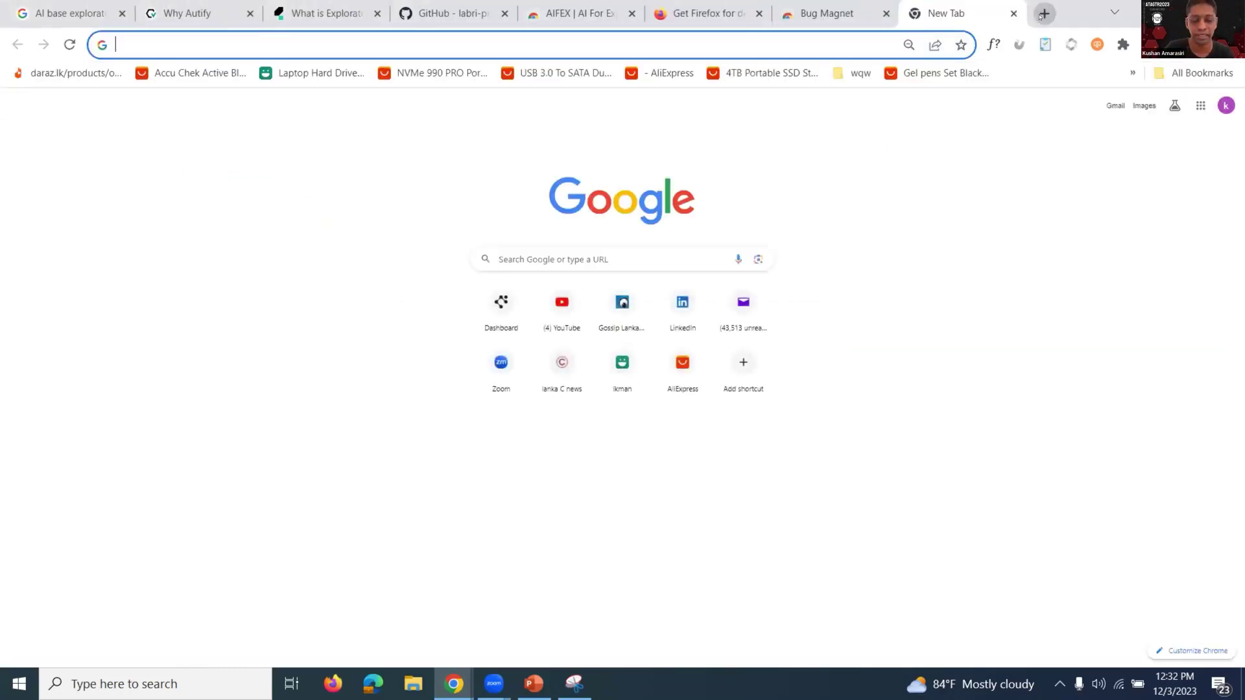
# Load the Guru99 Bank login page and clear the saved UserID value.
pyautogui.write('guru99.com/V4/index.php')
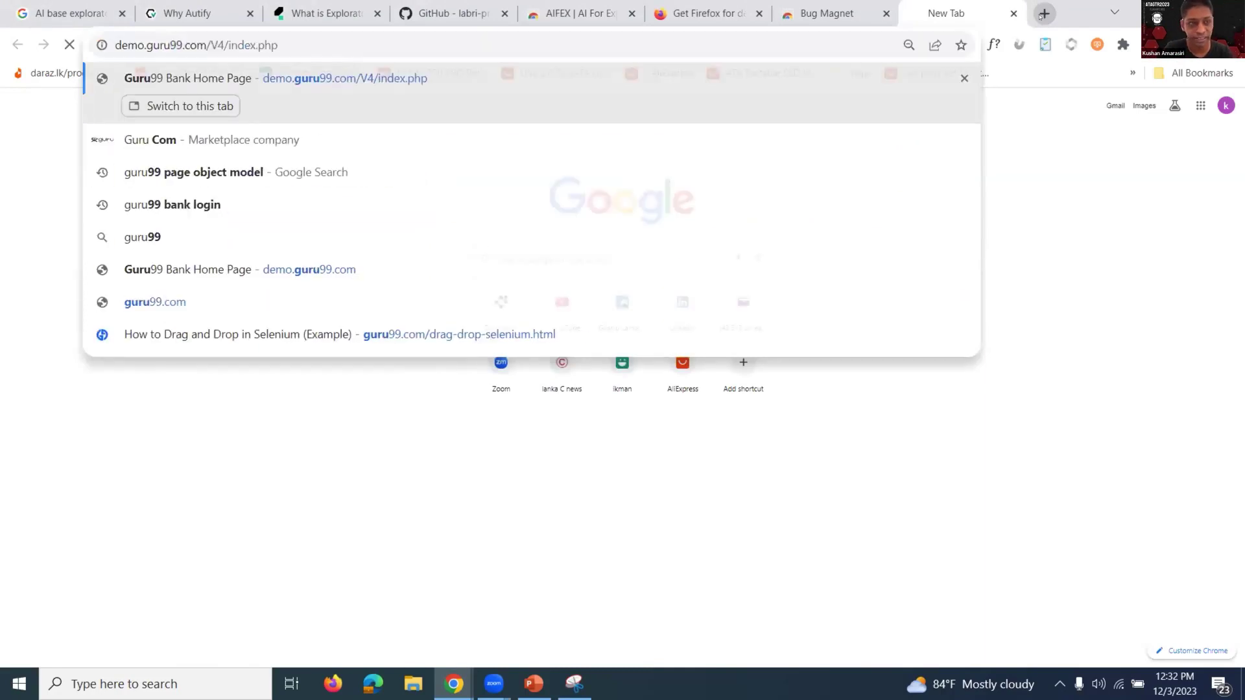
pyautogui.press('Return')
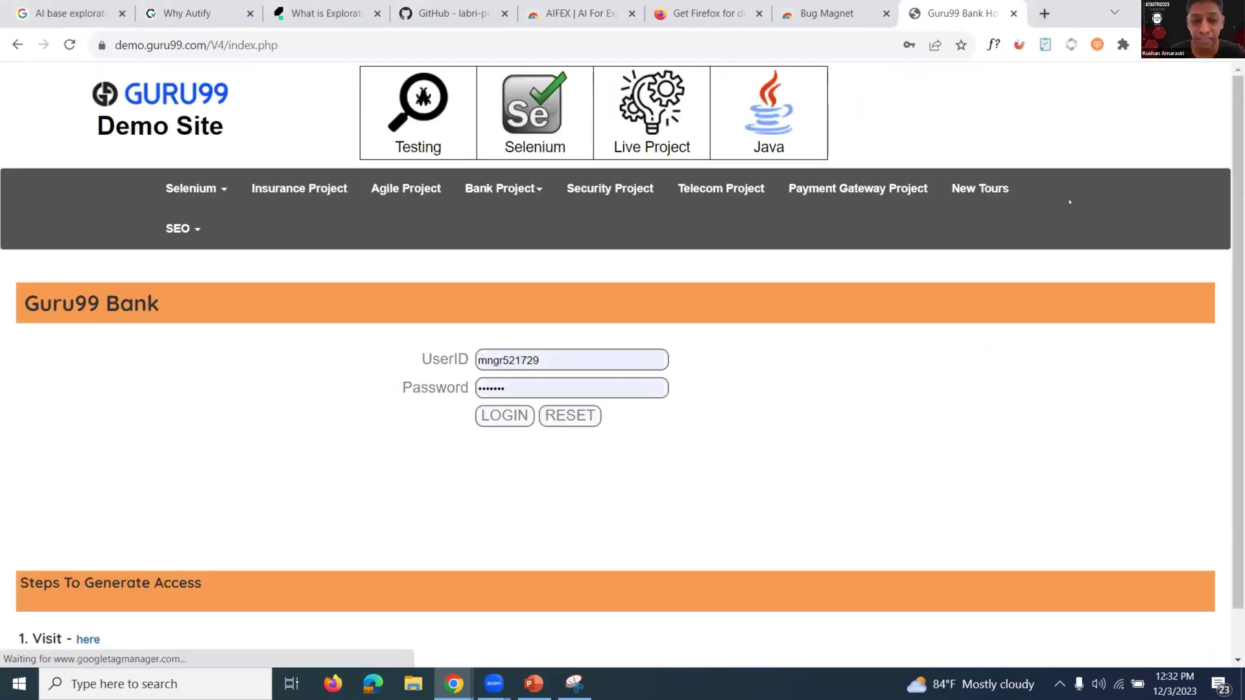
pyautogui.doubleClick(546, 358)
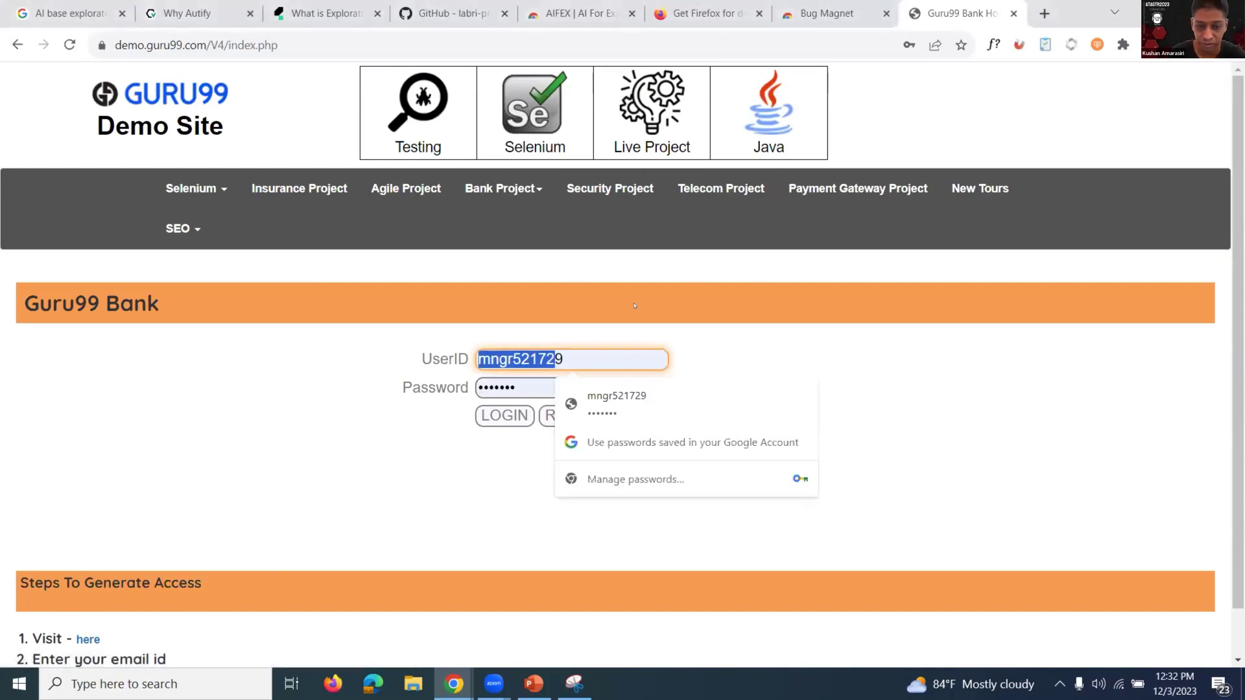
pyautogui.press('BackSpace')
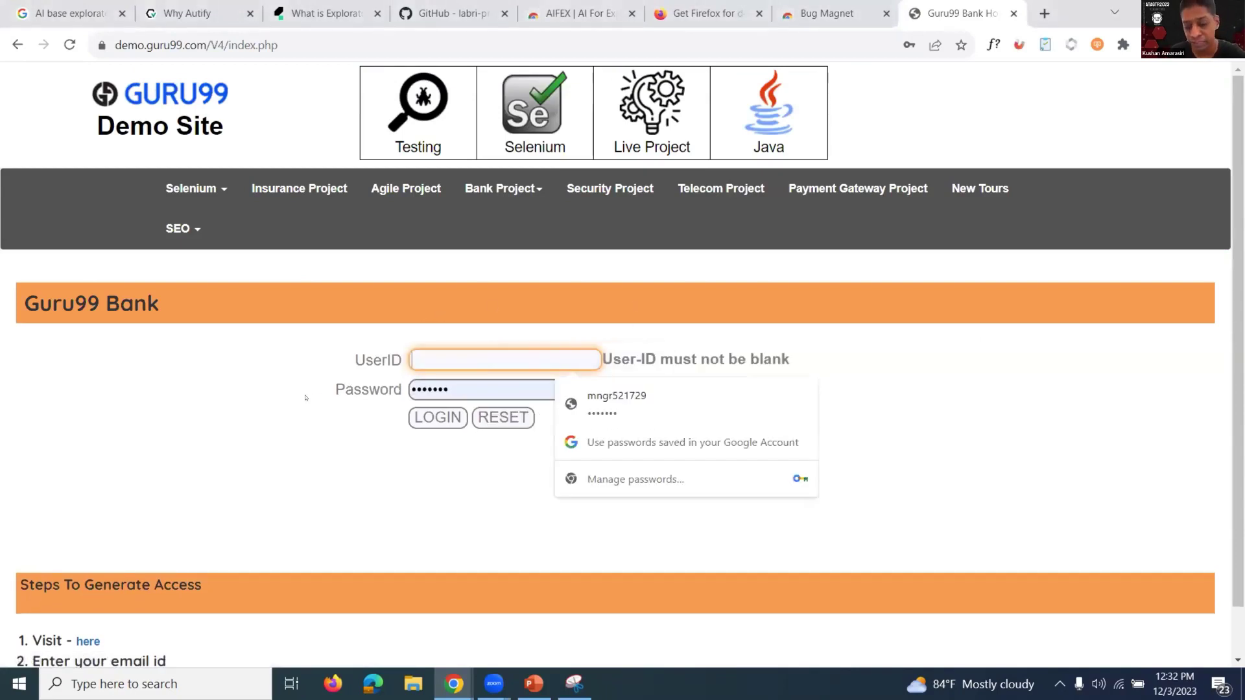
# Insert Bug Magnet's Amounts value $5,000.00 into the UserID field.
pyautogui.rightClick(461, 358)
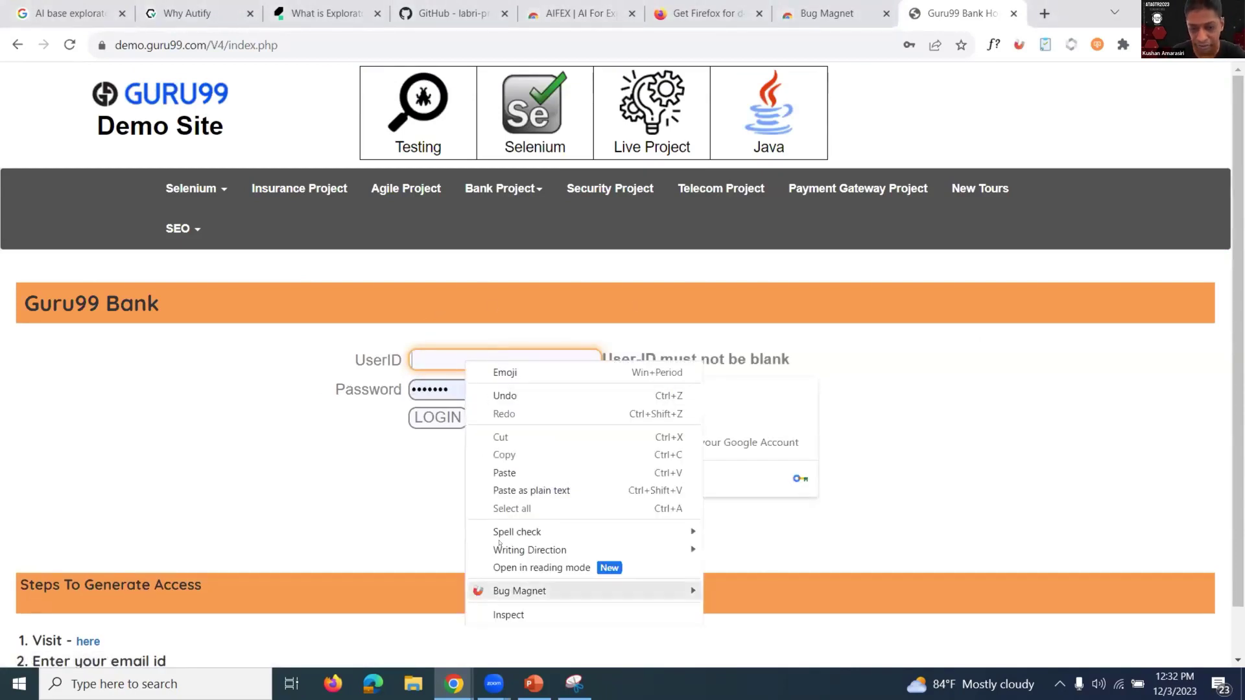
pyautogui.moveTo(674, 591)
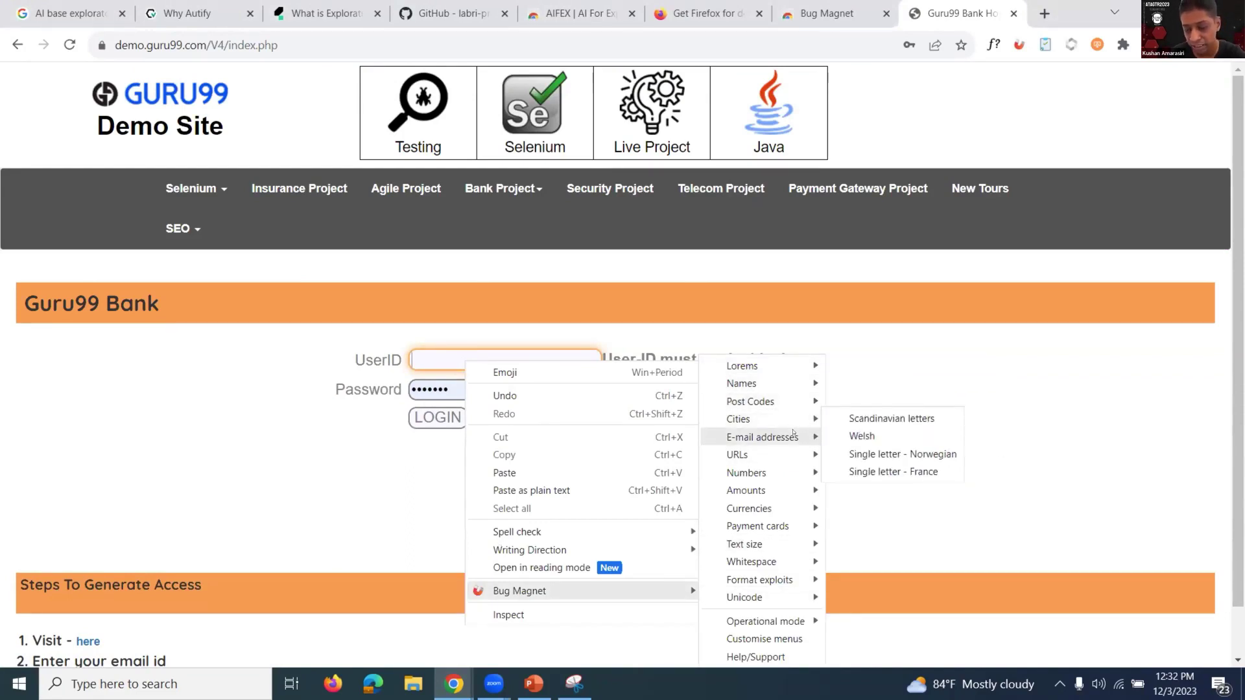
pyautogui.moveTo(792, 492)
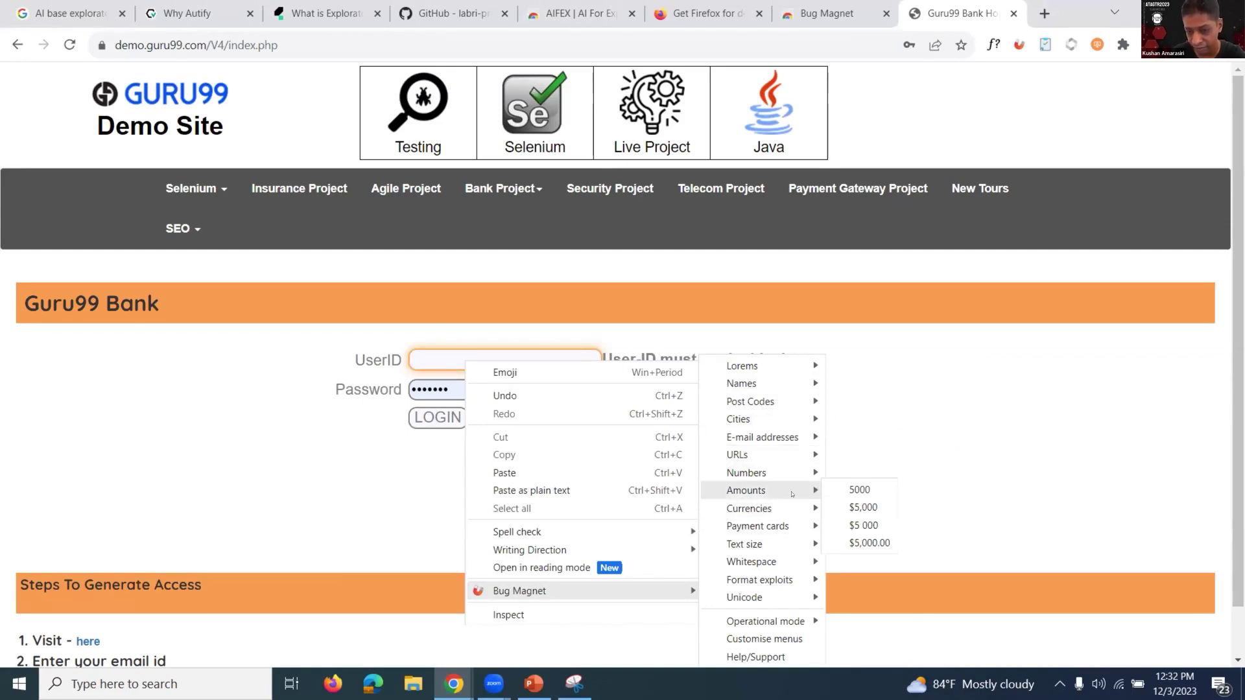
pyautogui.click(868, 543)
pyautogui.tripleClick(513, 358)
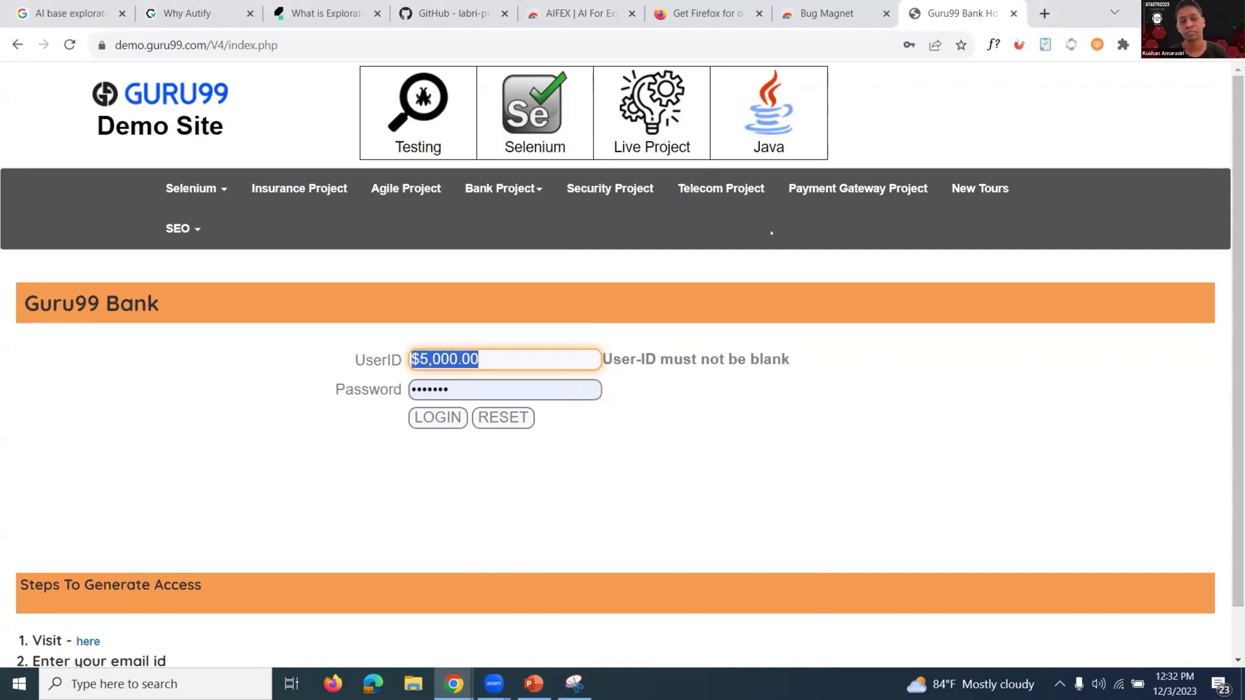
# Fill Password with Bug Magnet's Text size 'Without spaces > 256b' string.
pyautogui.rightClick(522, 358)
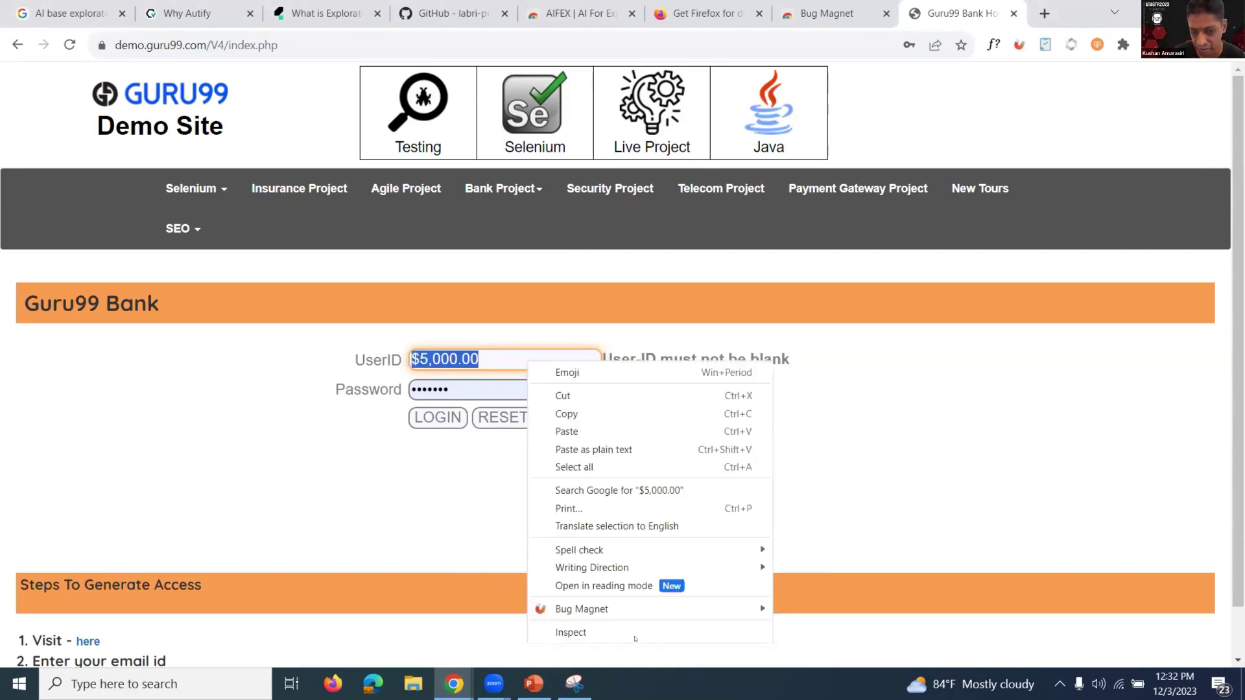
pyautogui.moveTo(713, 608)
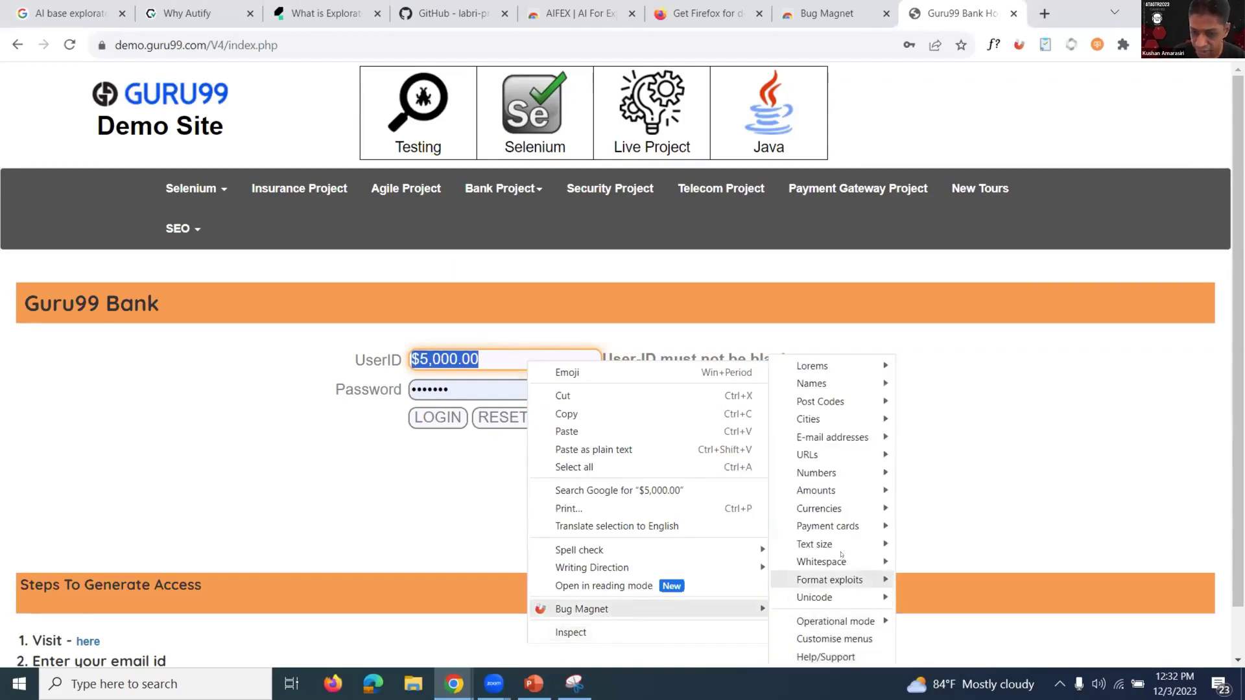
pyautogui.moveTo(835, 546)
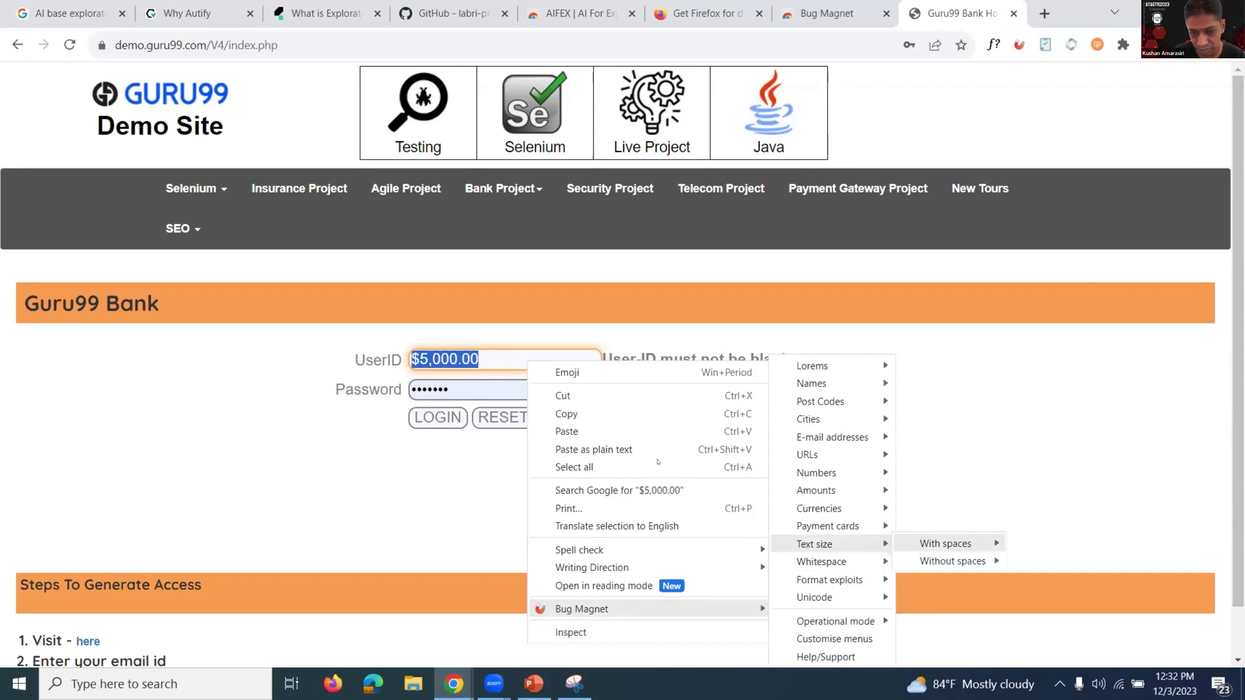
pyautogui.rightClick(561, 391)
pyautogui.moveTo(746, 361)
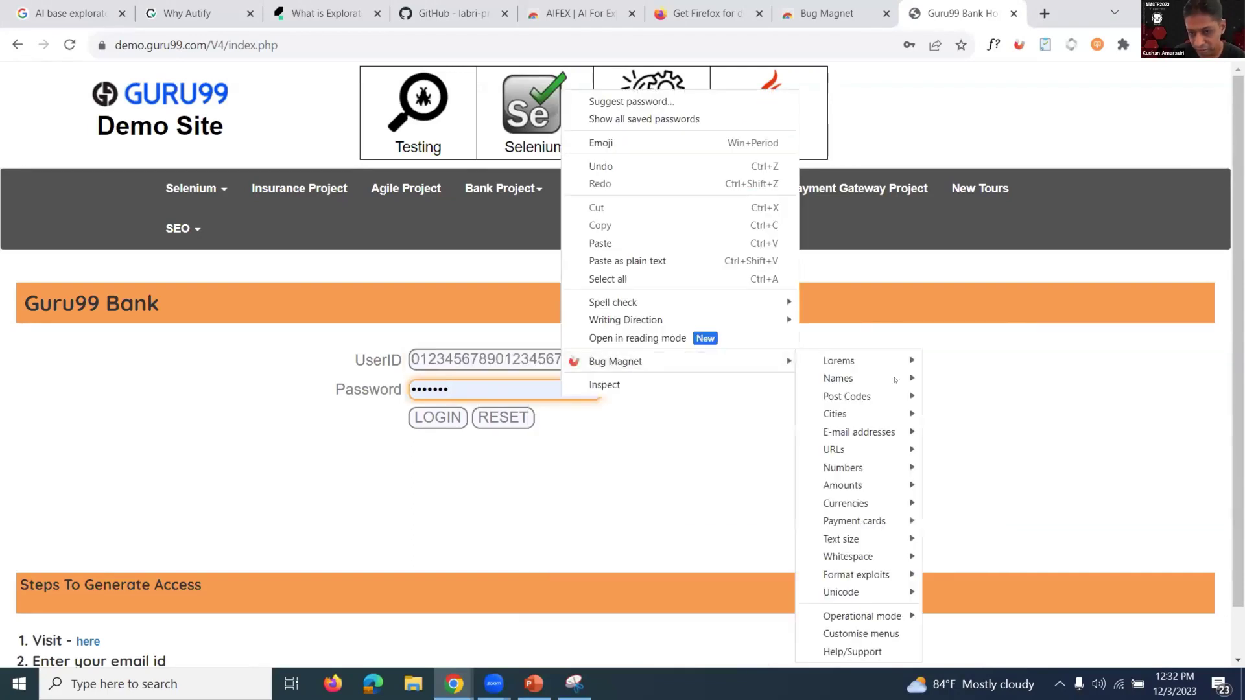
pyautogui.moveTo(895, 539)
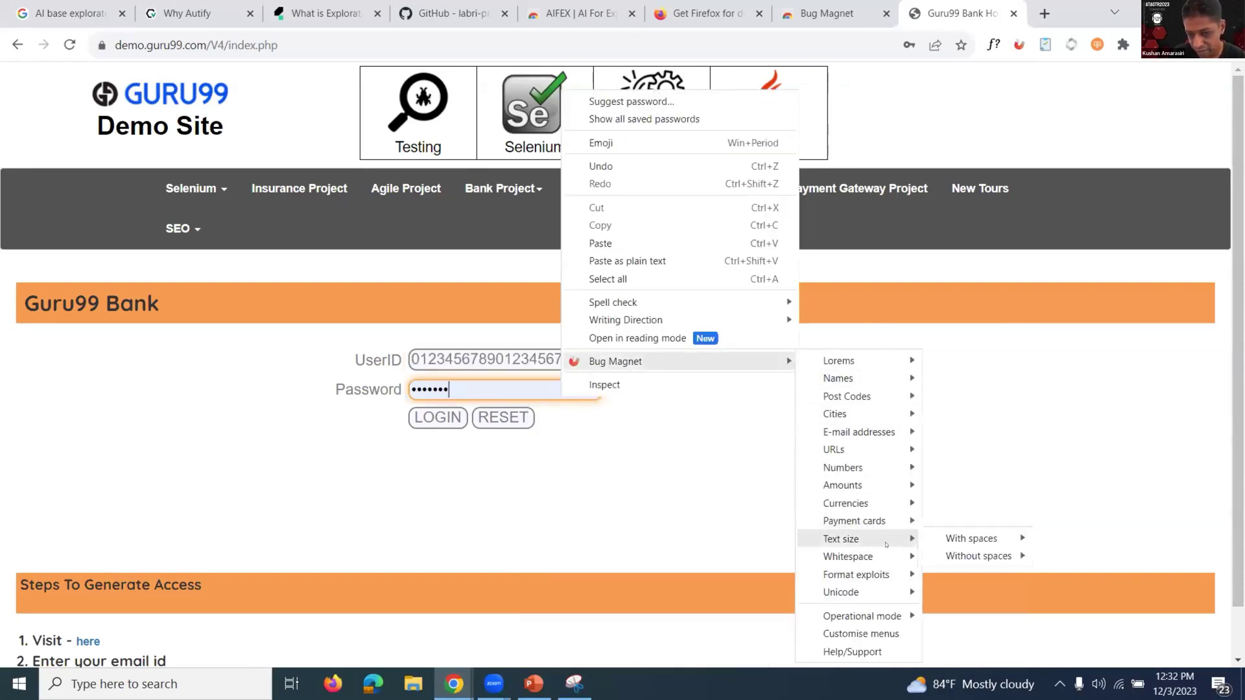
pyautogui.moveTo(978, 556)
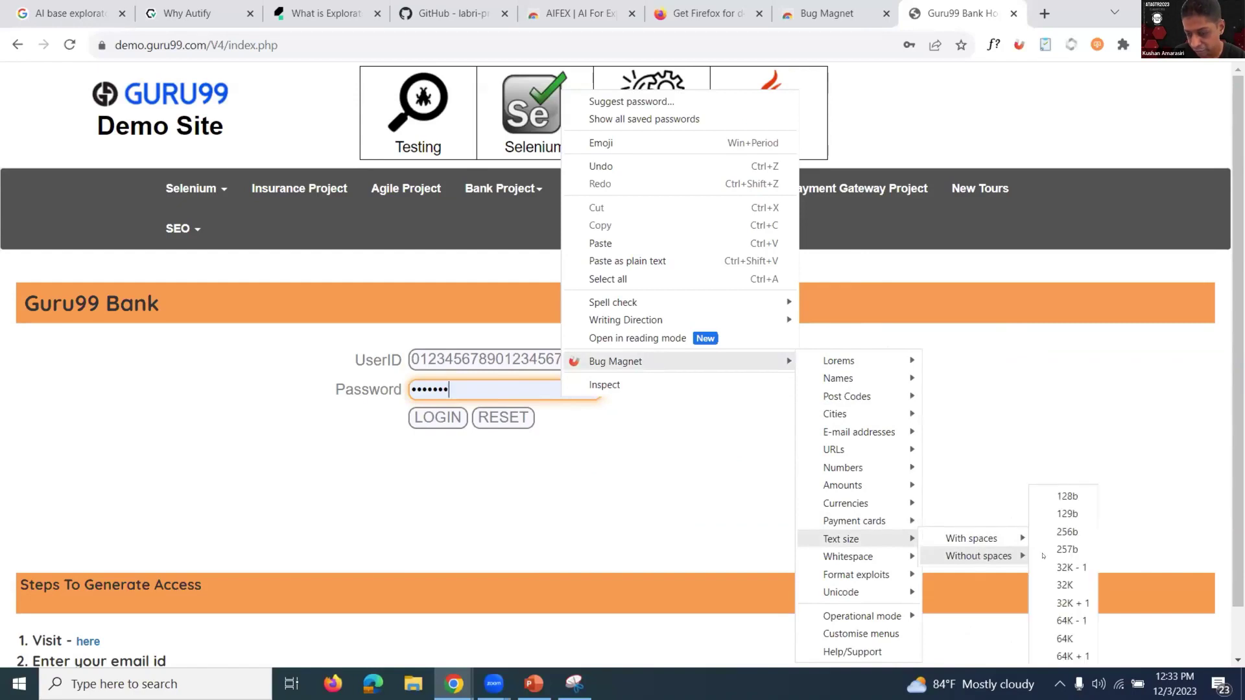
pyautogui.click(1070, 532)
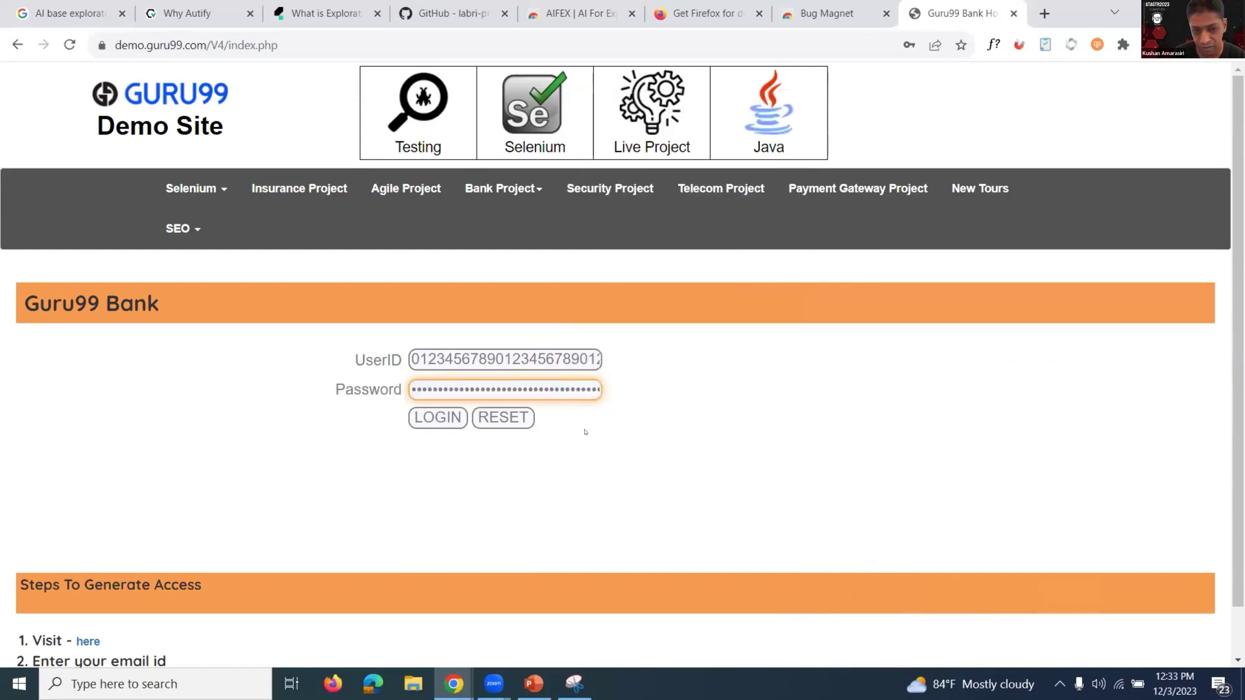
# Clear UserID so the 'User-ID must not be blank' warning appears.
pyautogui.hotkey('ctrl', 'a')
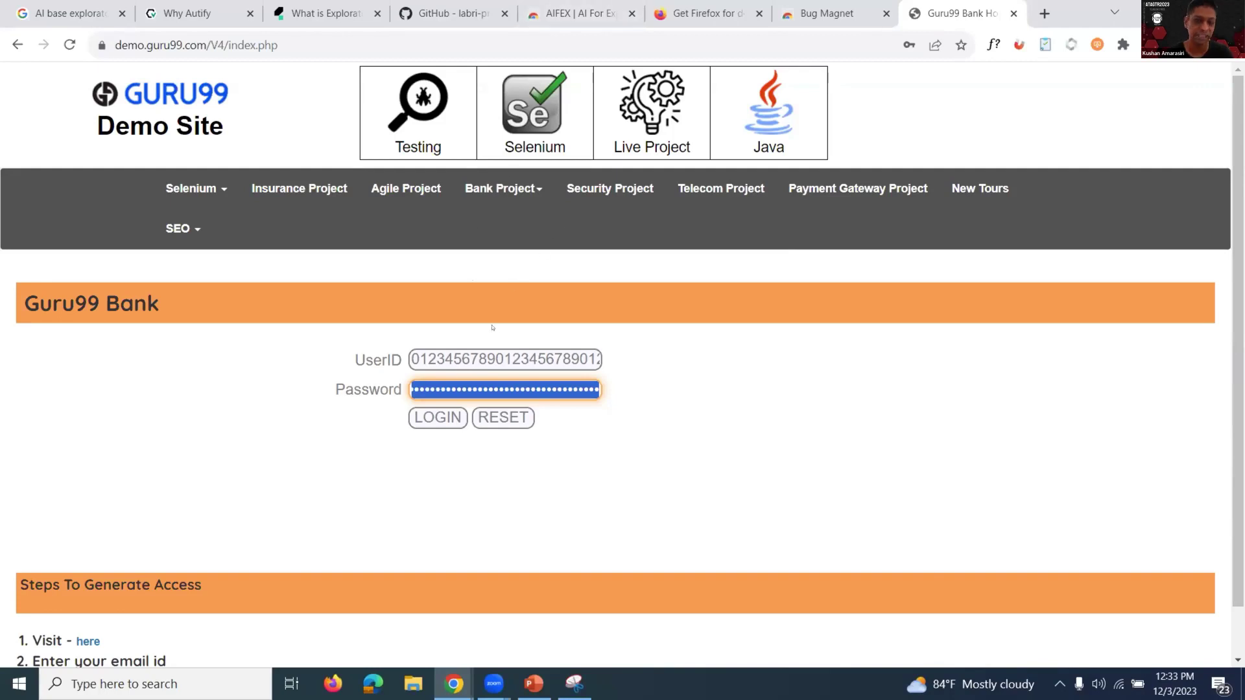
pyautogui.hotkey('shift', 'Tab')
pyautogui.press('BackSpace')
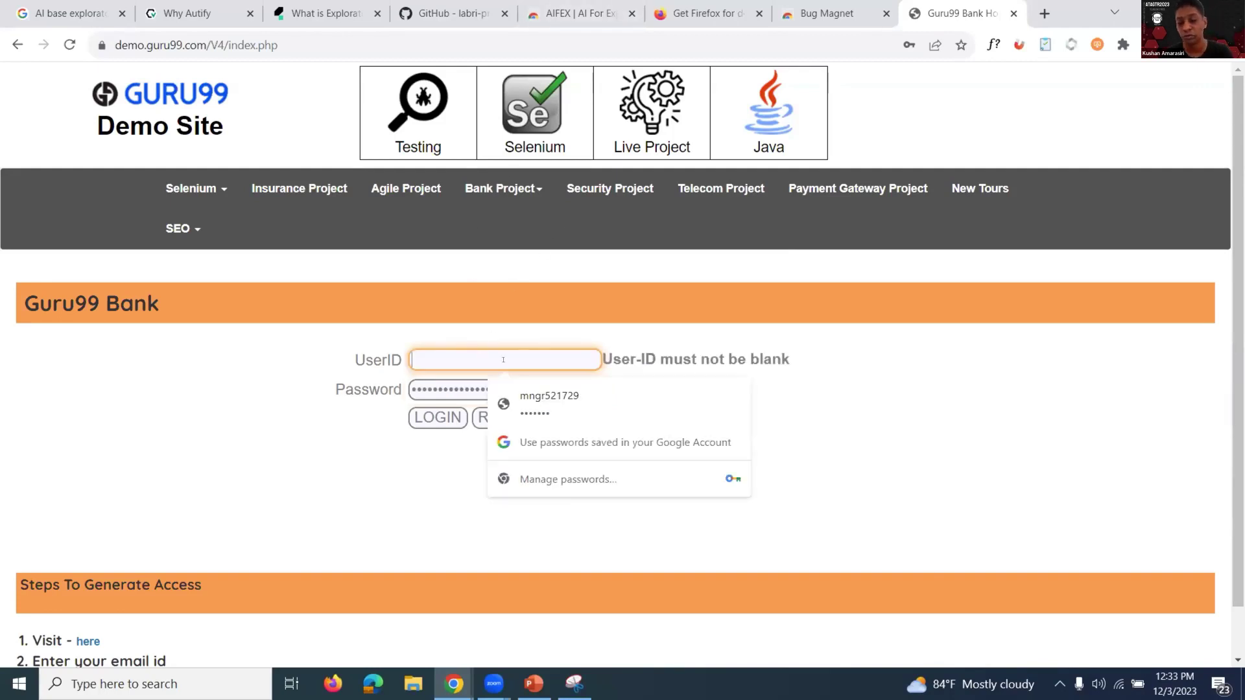
pyautogui.rightClick(433, 420)
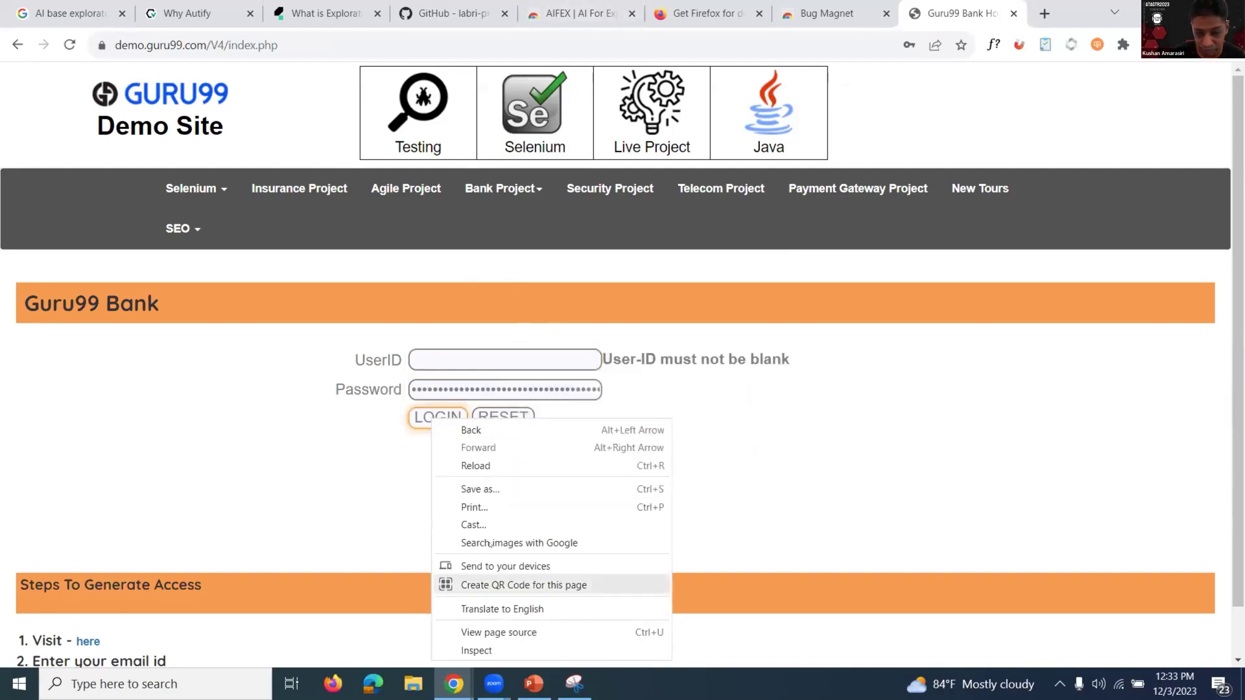
pyautogui.click(743, 492)
pyautogui.scroll(-1, 705, 431)
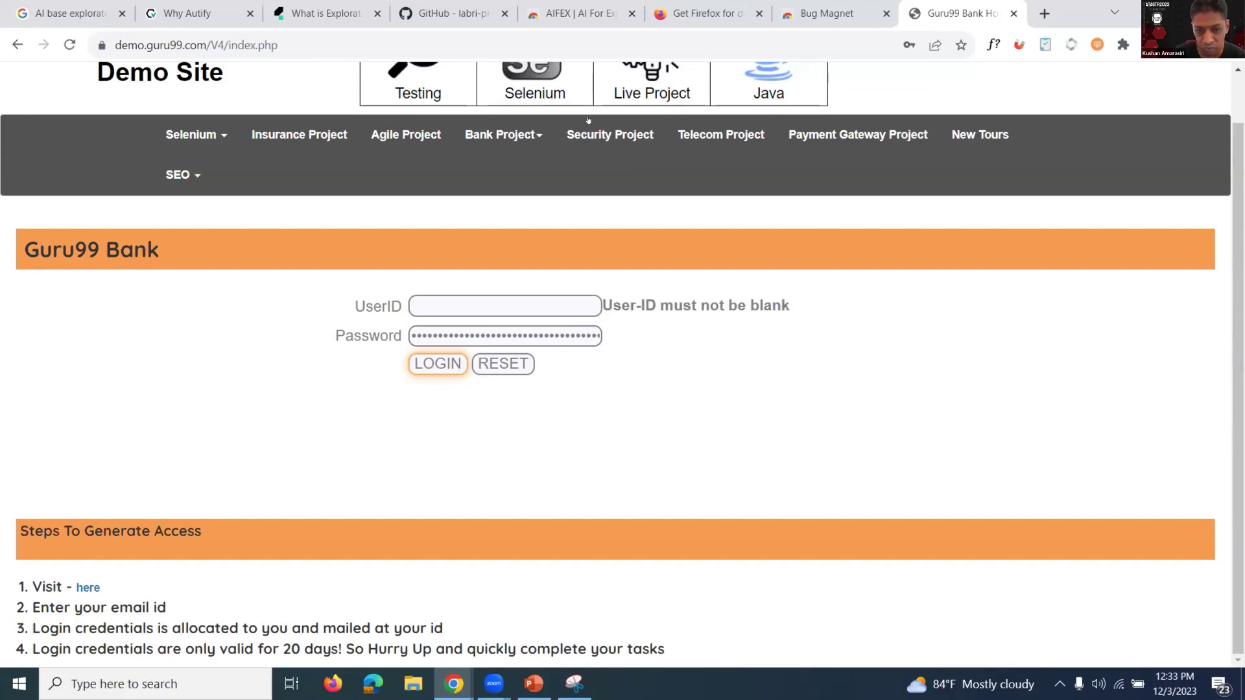
pyautogui.click(532, 684)
# In PowerPoint, go to slide 11, 'Exploratory Testing Chrome Extension', and select its title.
pyautogui.click(531, 684)
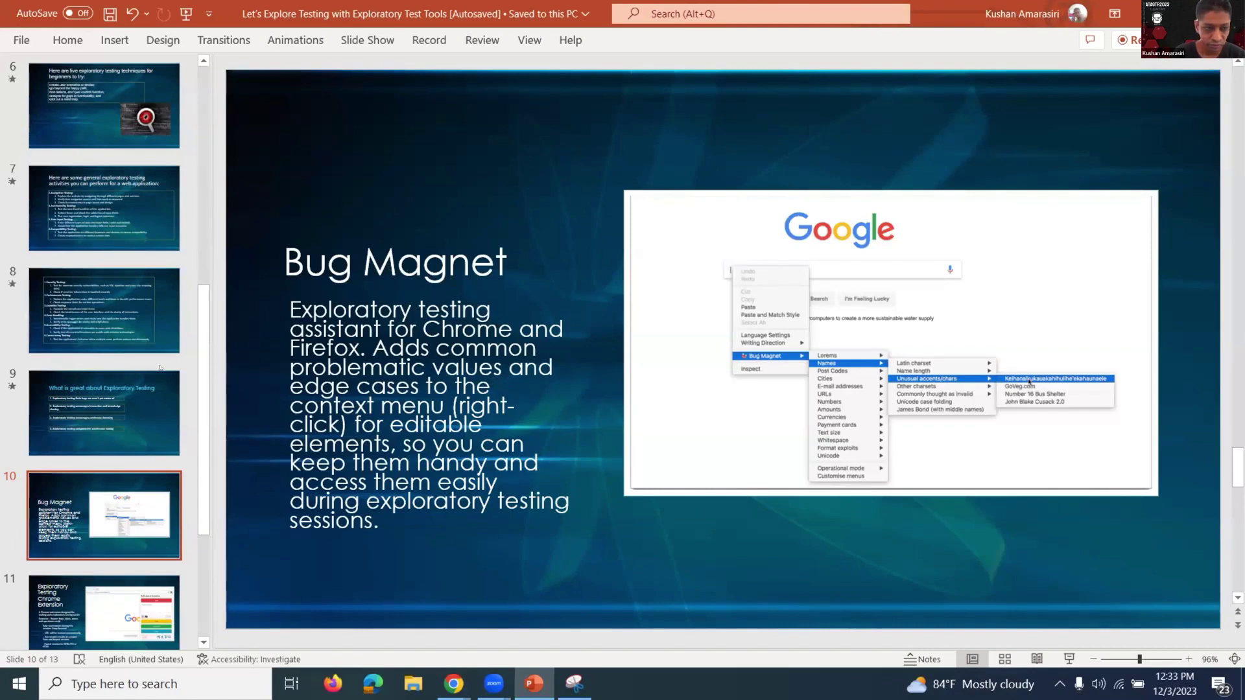
pyautogui.click(104, 609)
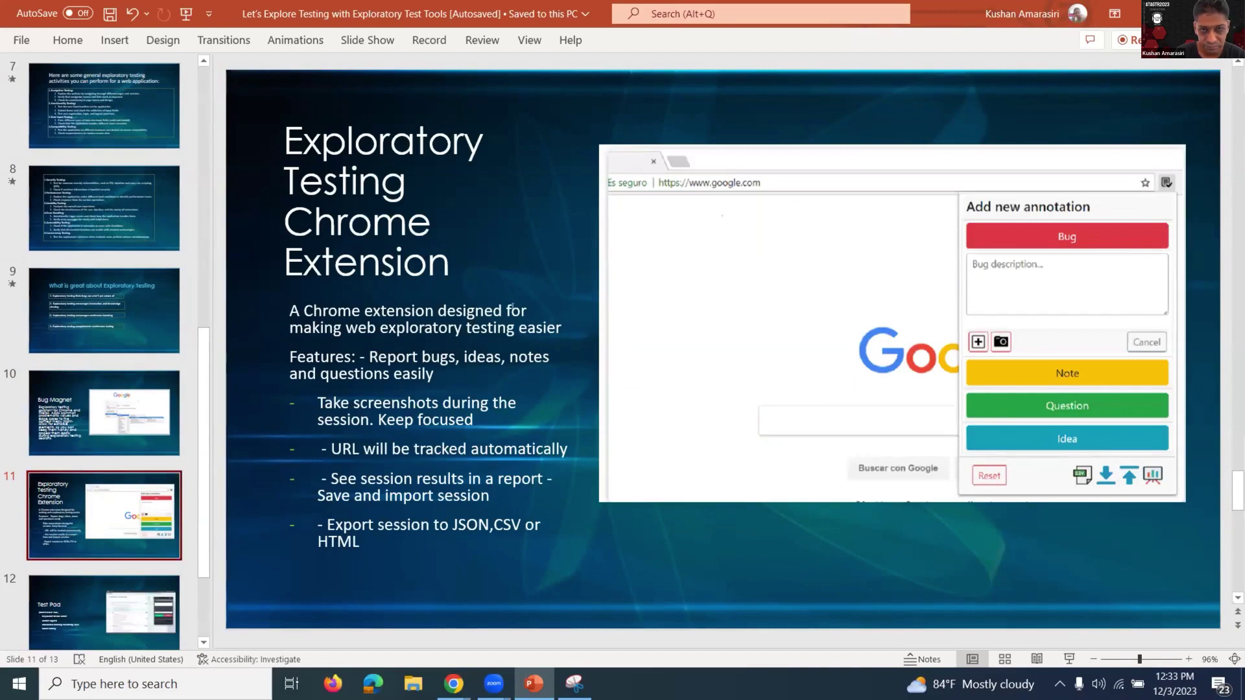
pyautogui.moveTo(328, 129); pyautogui.dragTo(459, 266)
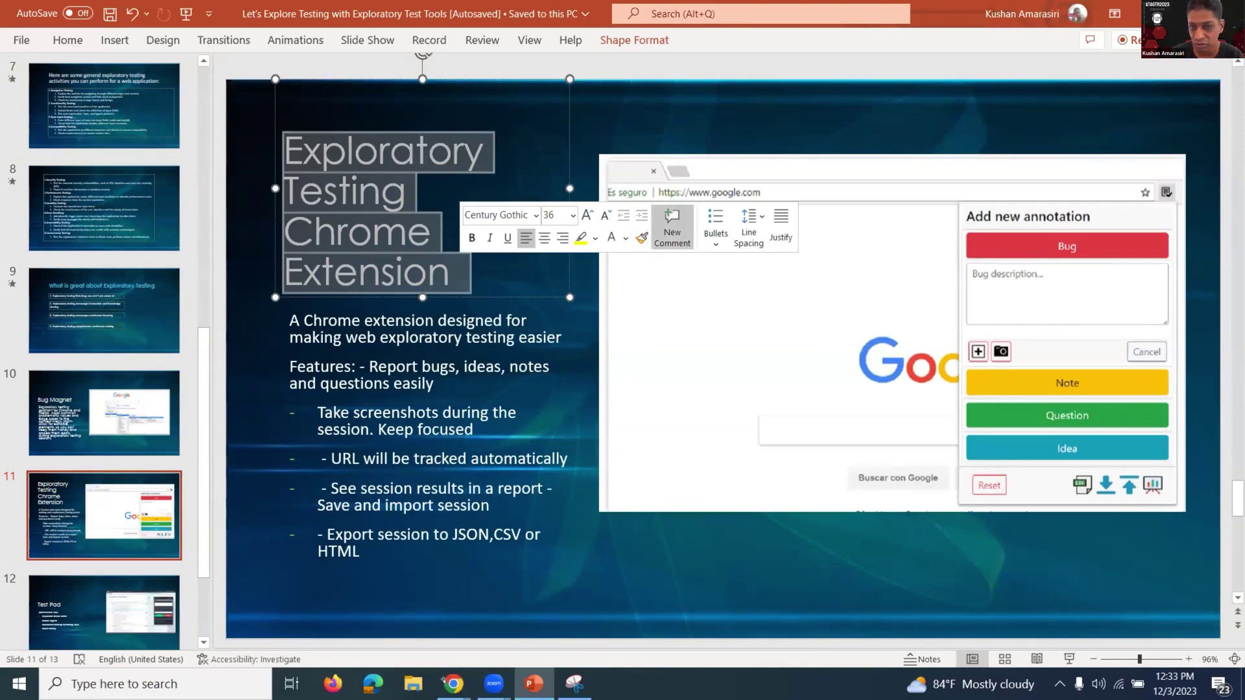
pyautogui.moveTo(443, 682)
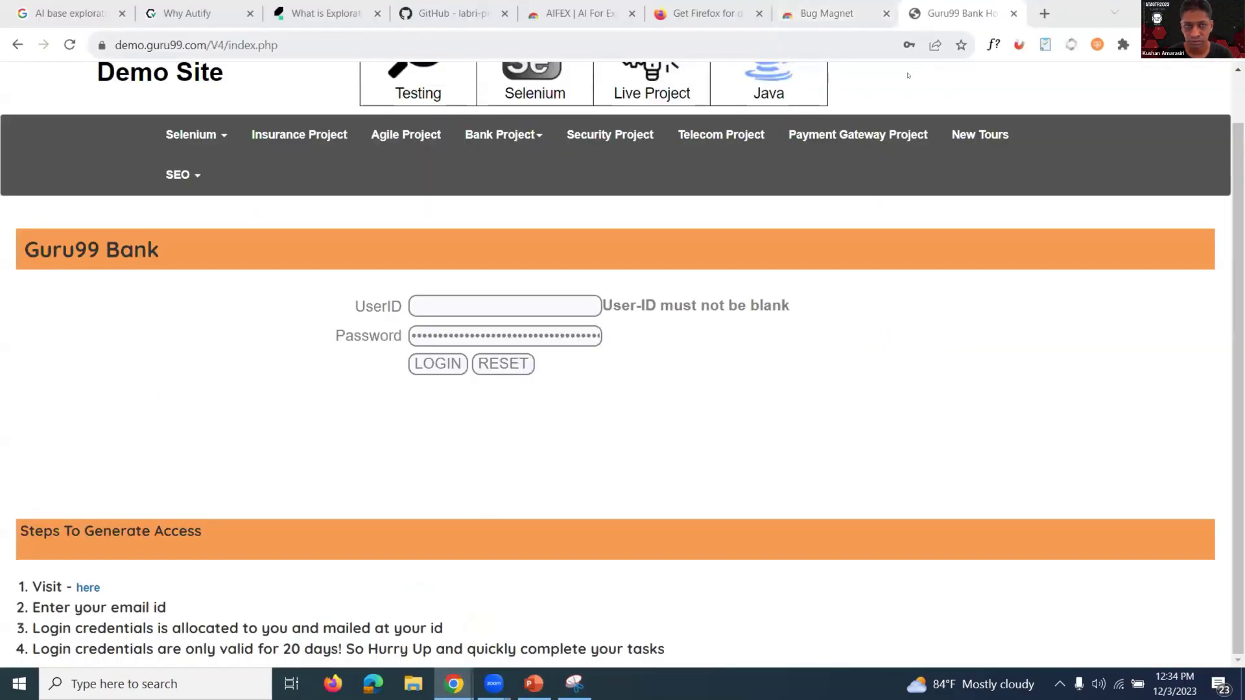
# Open the Exploratory Testing Chrome Extension store page in a new tab, then return to Guru99 Bank.
pyautogui.click(1043, 12)
pyautogui.write('chrome')
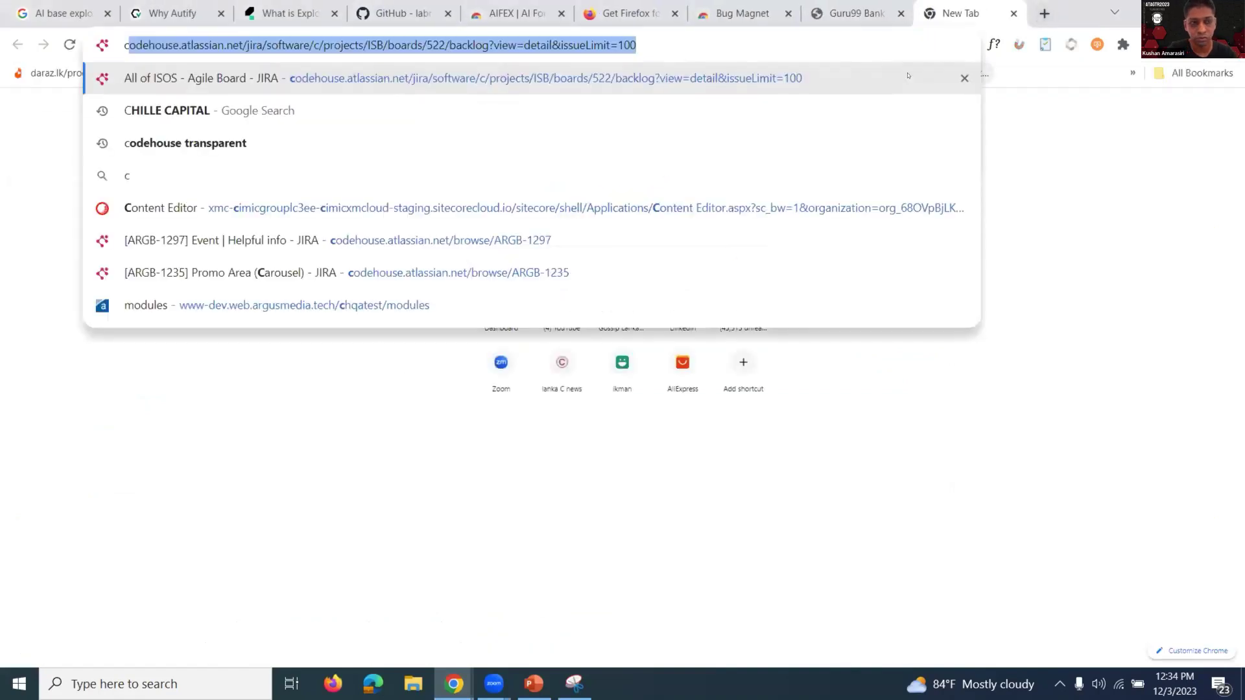
pyautogui.click(240, 78)
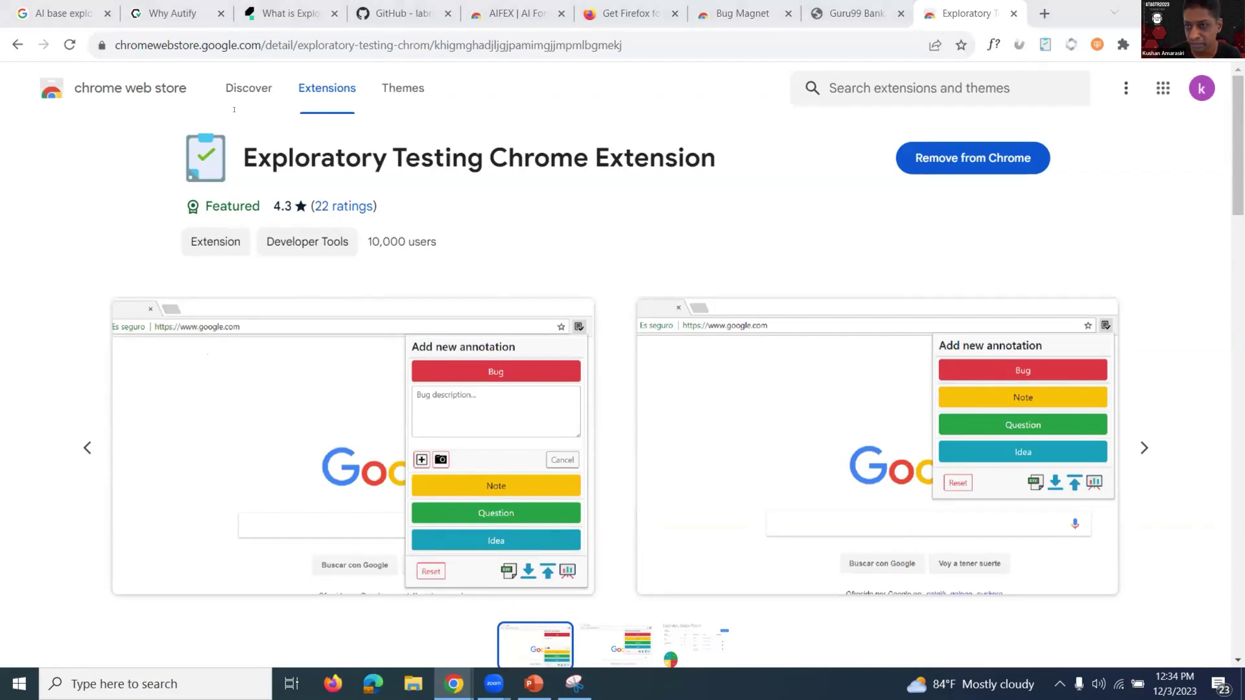
pyautogui.click(1044, 44)
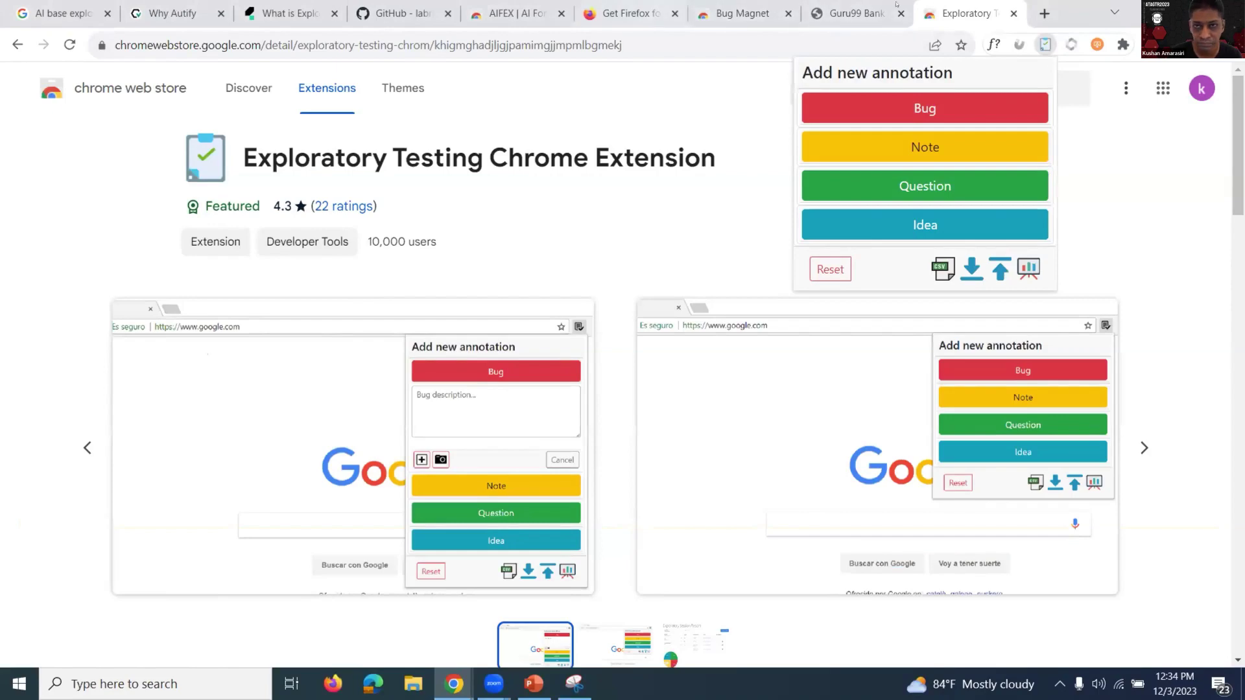
pyautogui.click(833, 13)
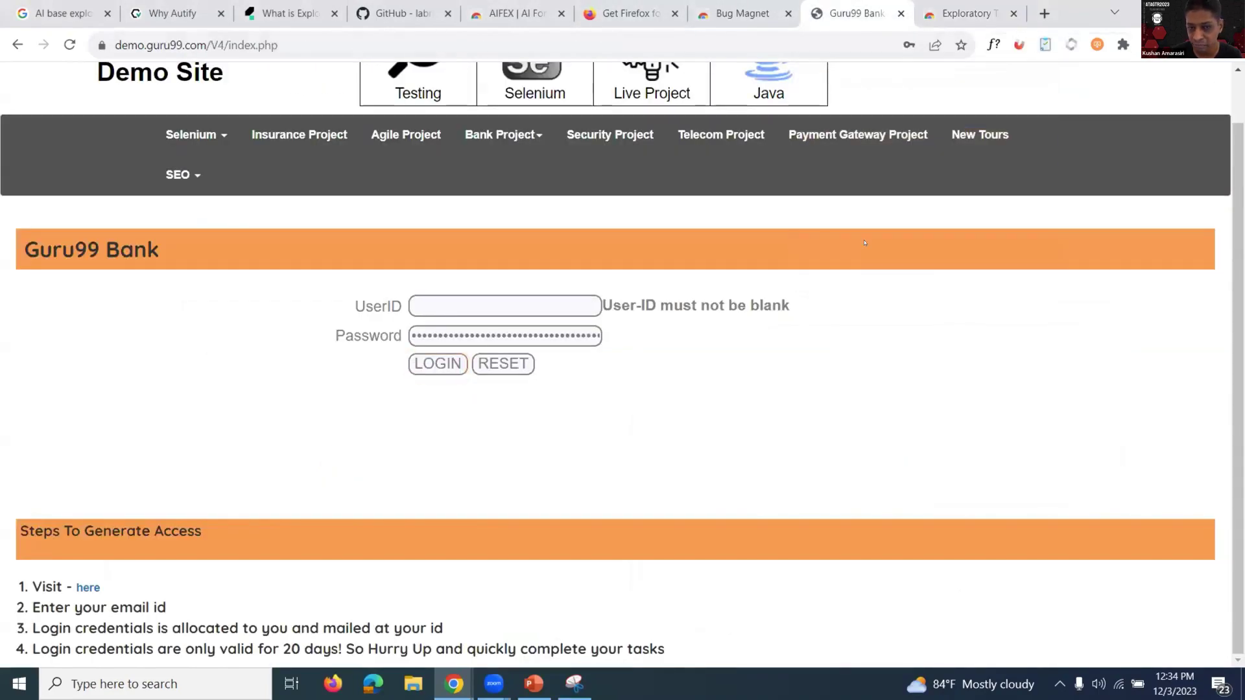
# Enter fdwfr in UserID and start a new Bug annotation in the extension.
pyautogui.click(595, 305)
pyautogui.write('fdwfr')
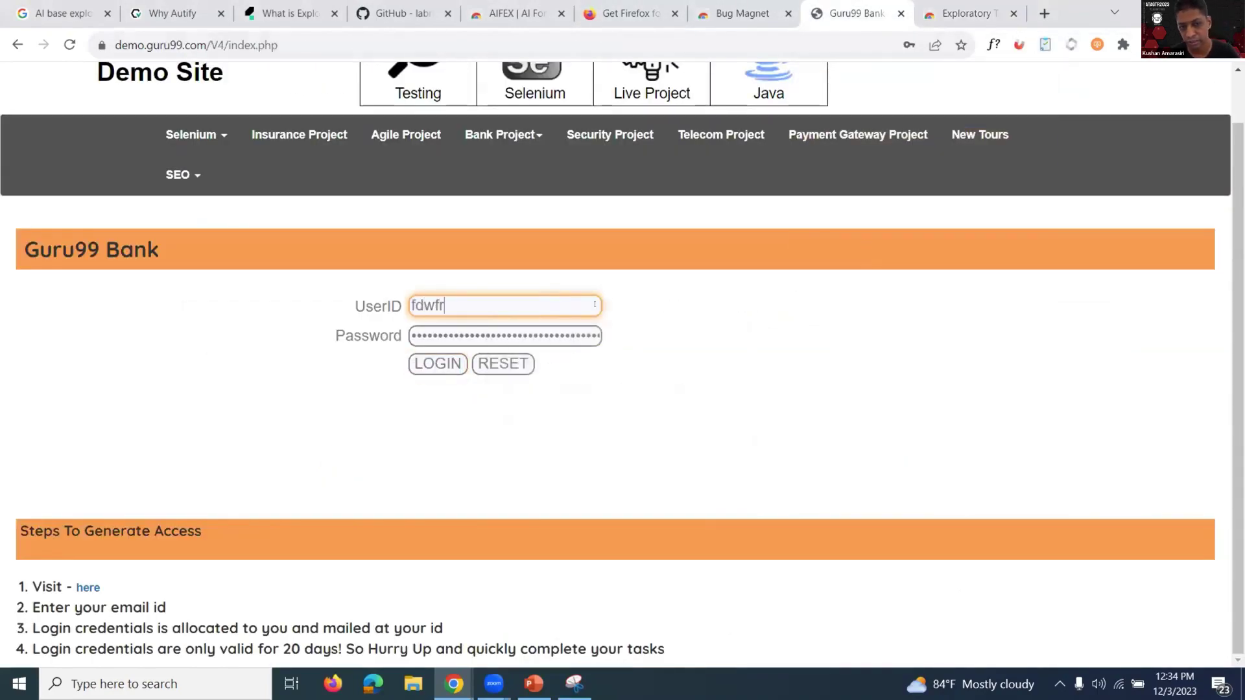
pyautogui.click(1044, 44)
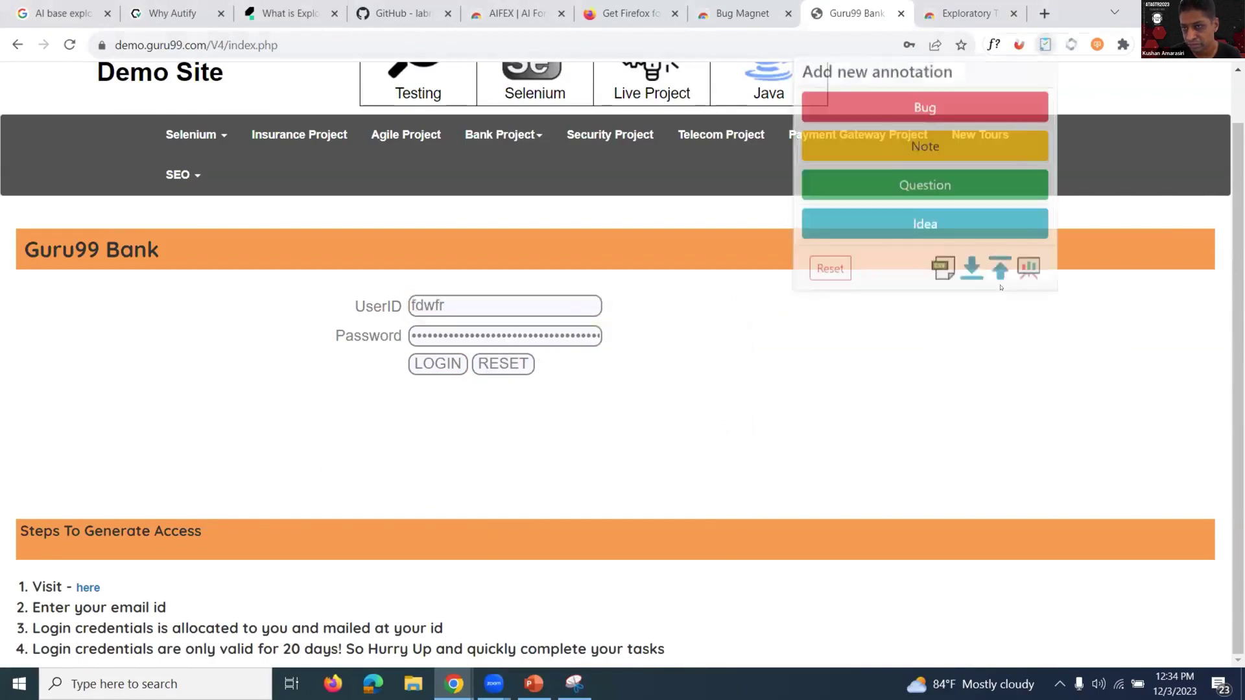
pyautogui.click(949, 109)
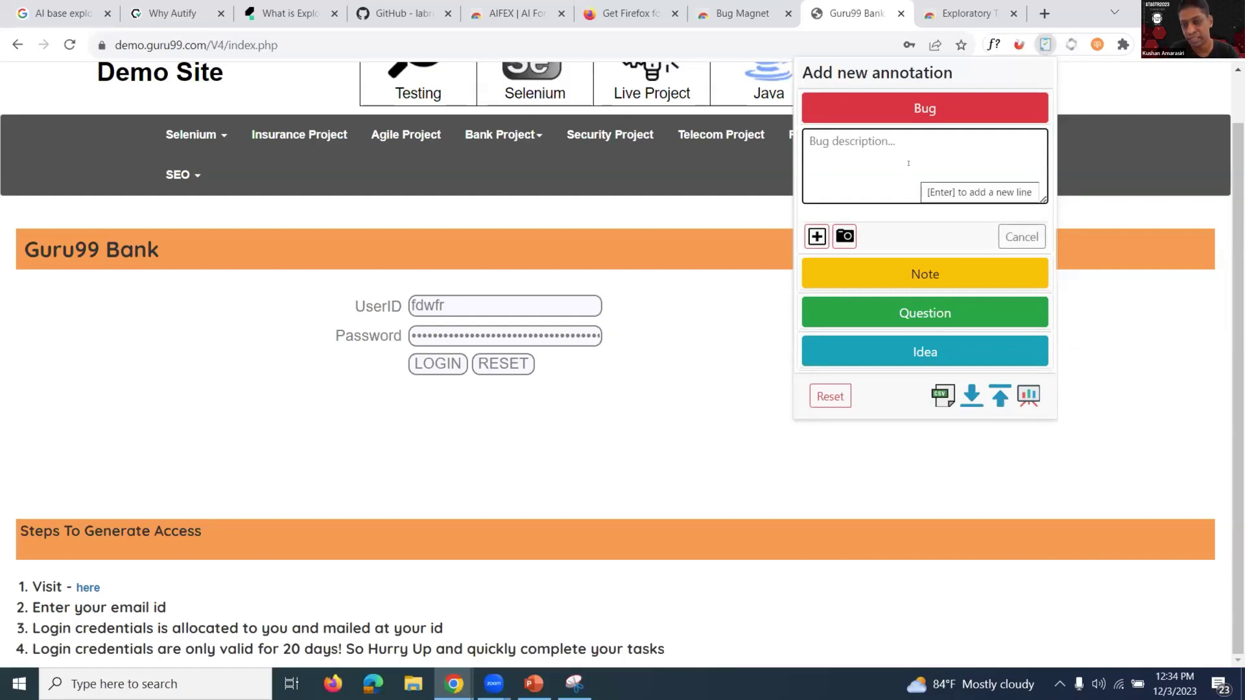
# Describe the bug as 'there is unknown message displayed in the screen when we enter blank' and save it with a screenshot.
pyautogui.write('there is')
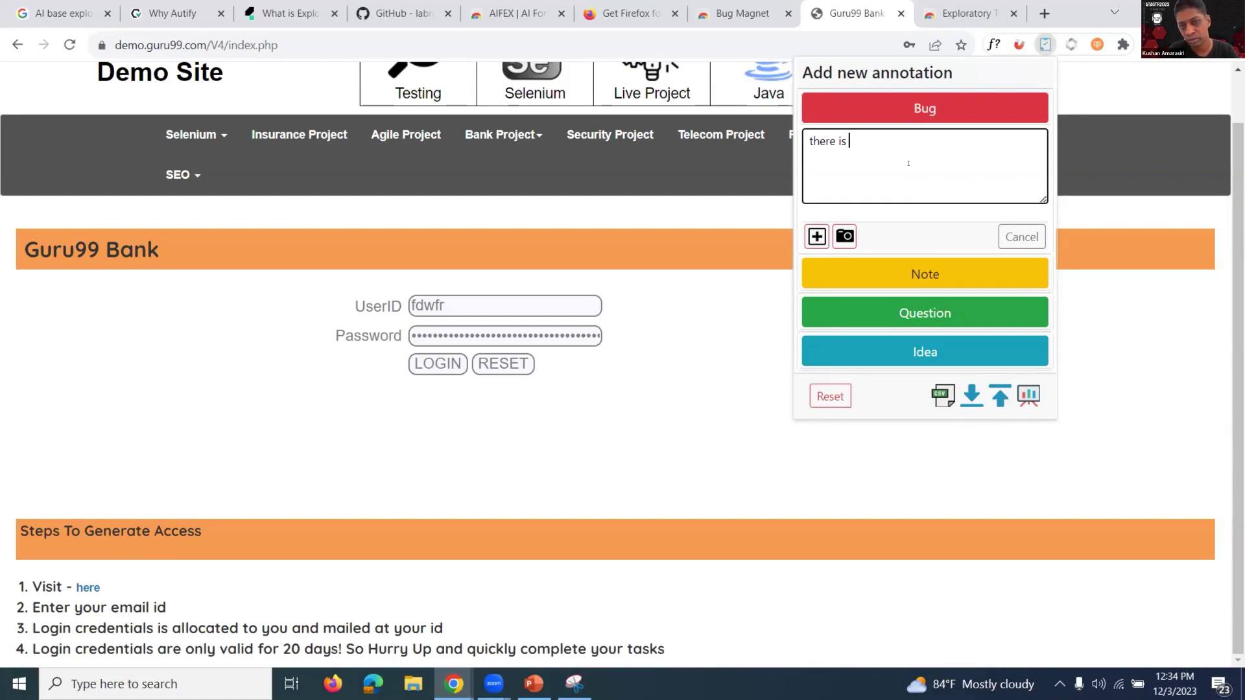
pyautogui.write(' unk')
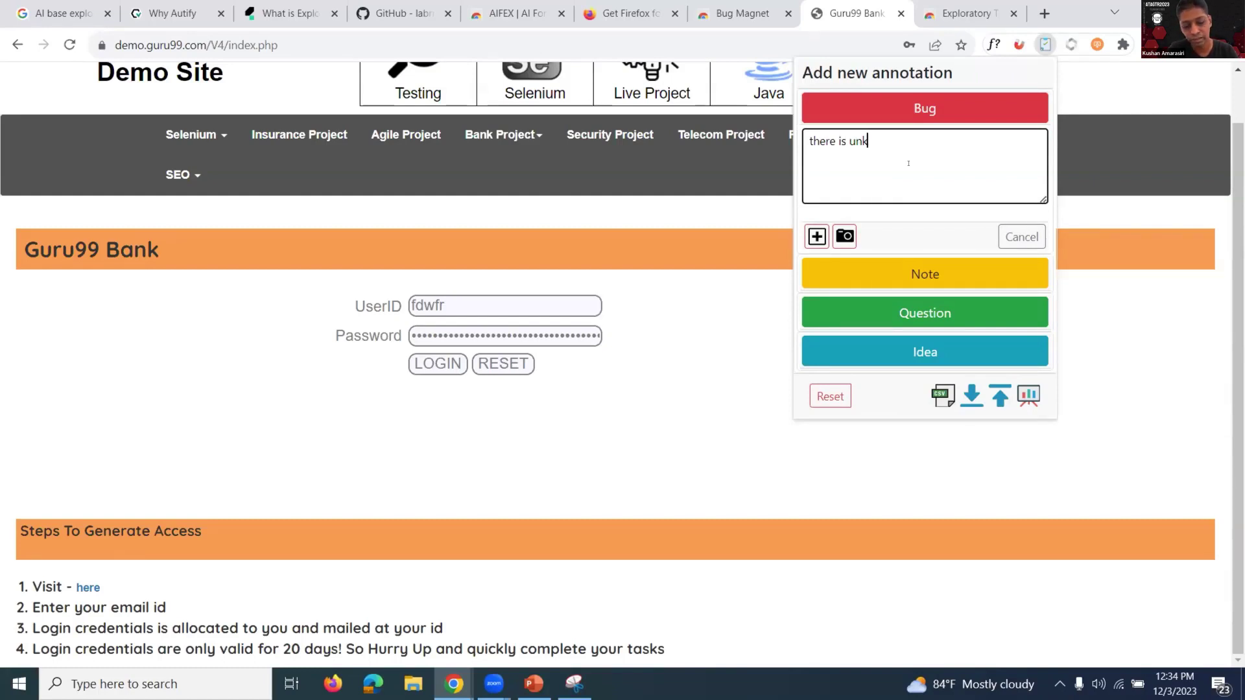
pyautogui.write('nown message displat')
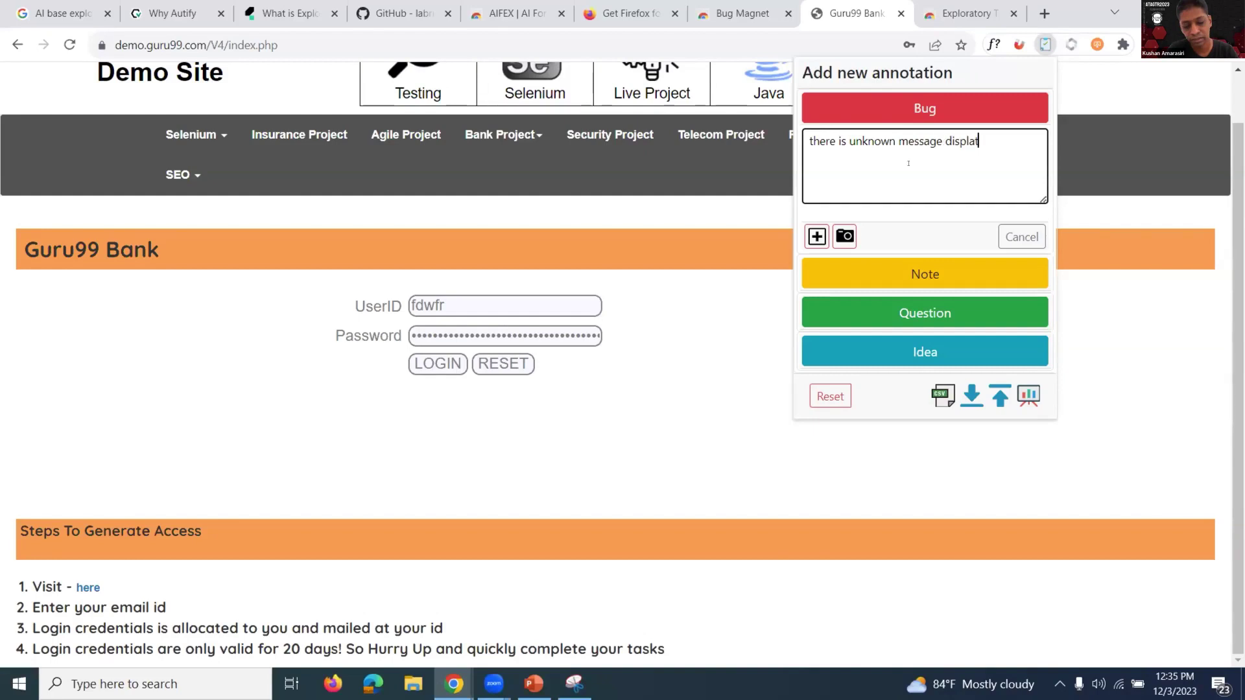
pyautogui.press('BackSpace')
pyautogui.write('ye')
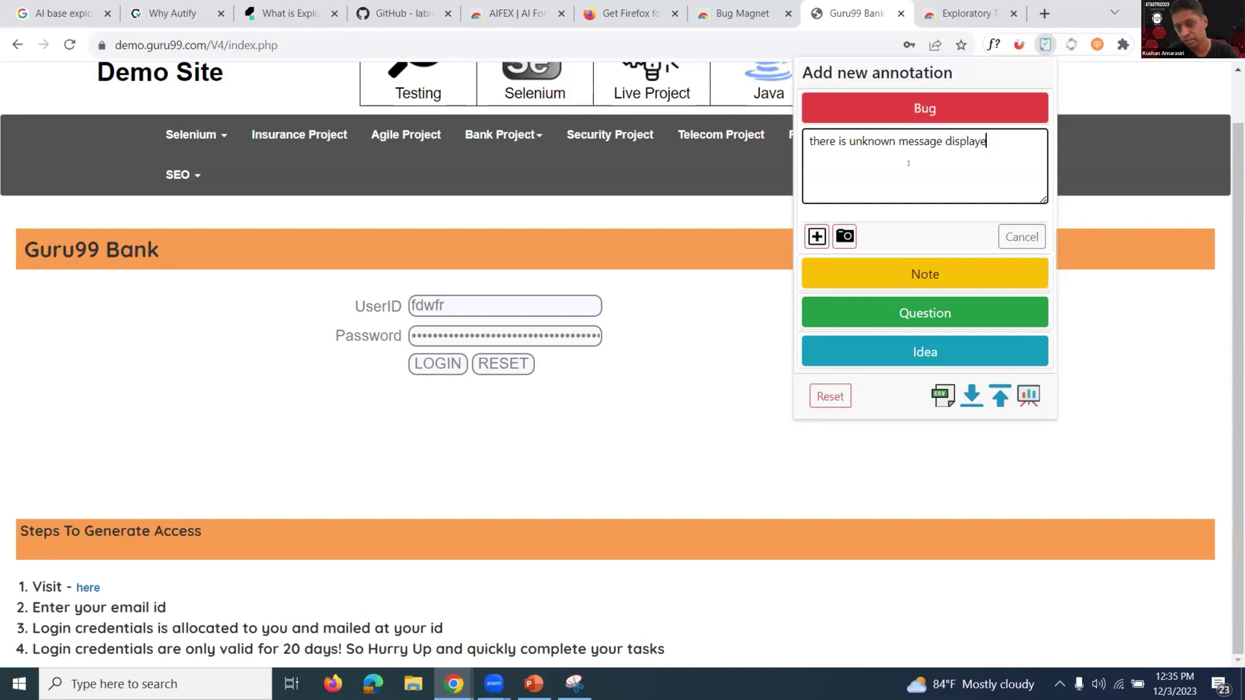
pyautogui.write('d in the ')
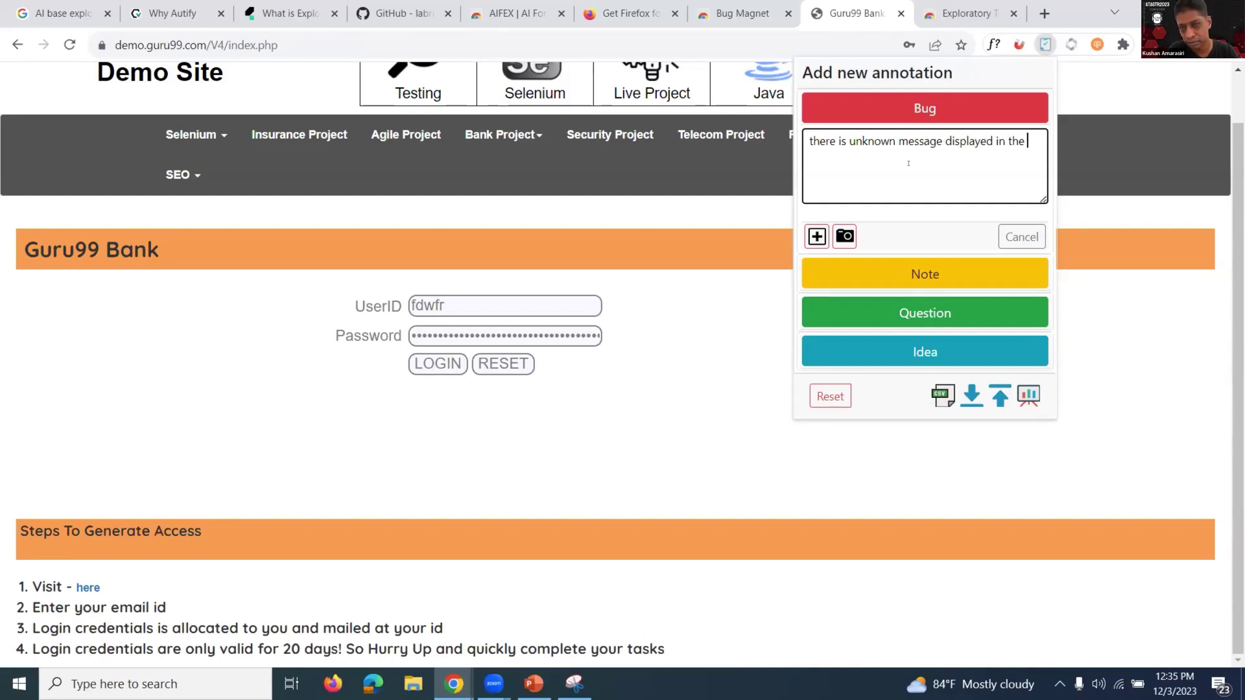
pyautogui.write('screen when we en')
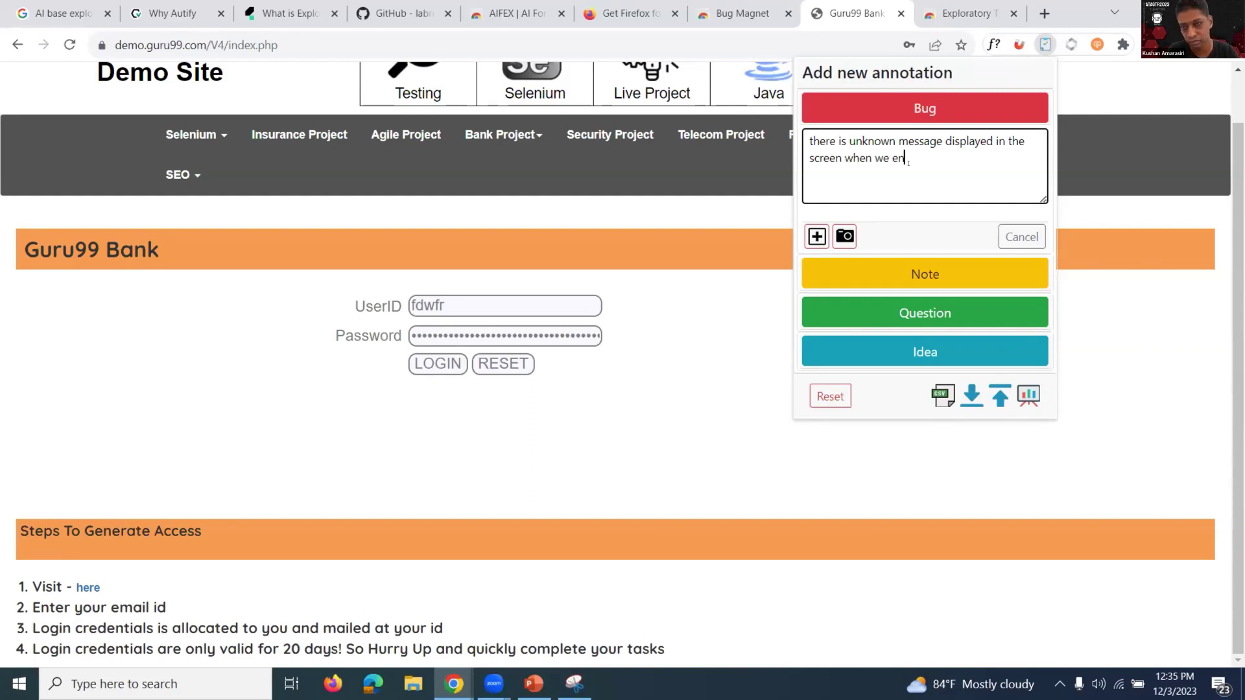
pyautogui.write('ter blank')
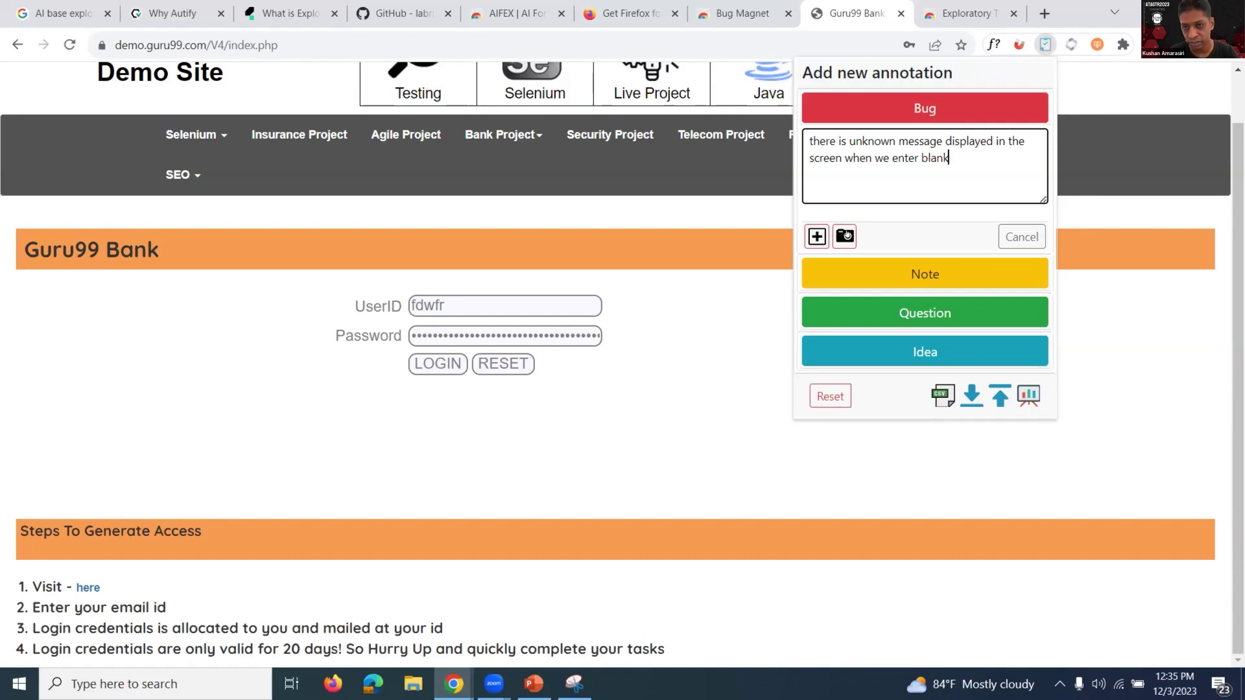
pyautogui.click(845, 236)
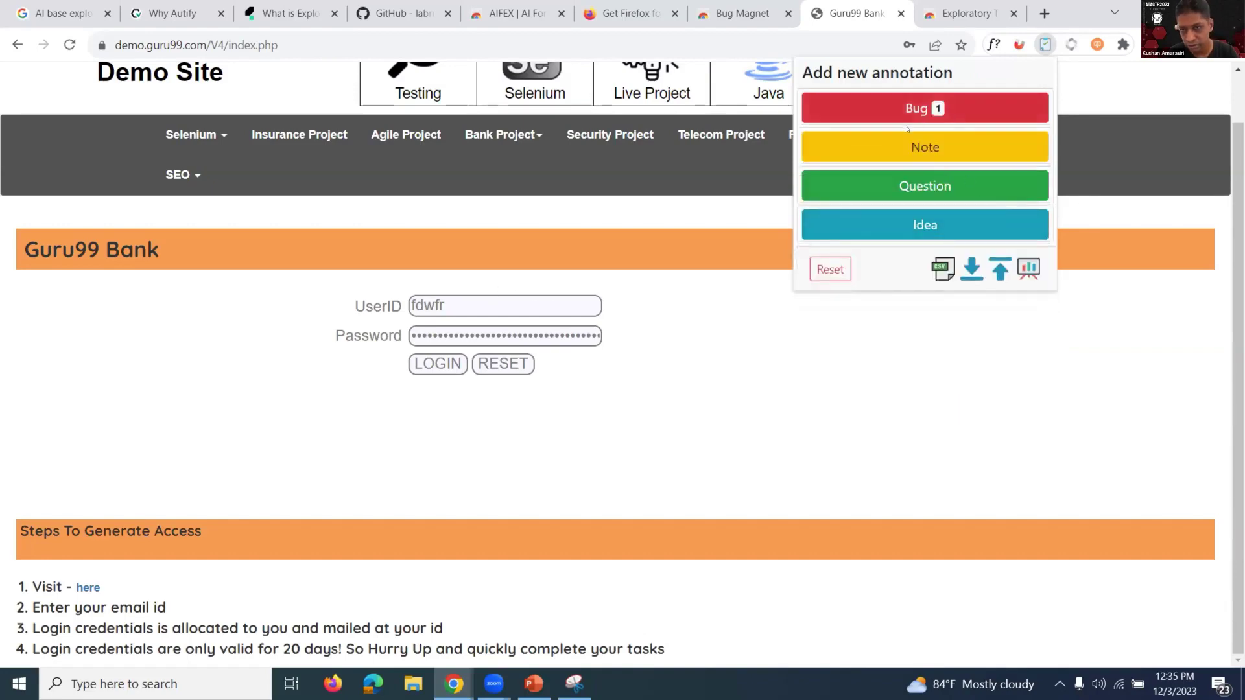
pyautogui.click(931, 108)
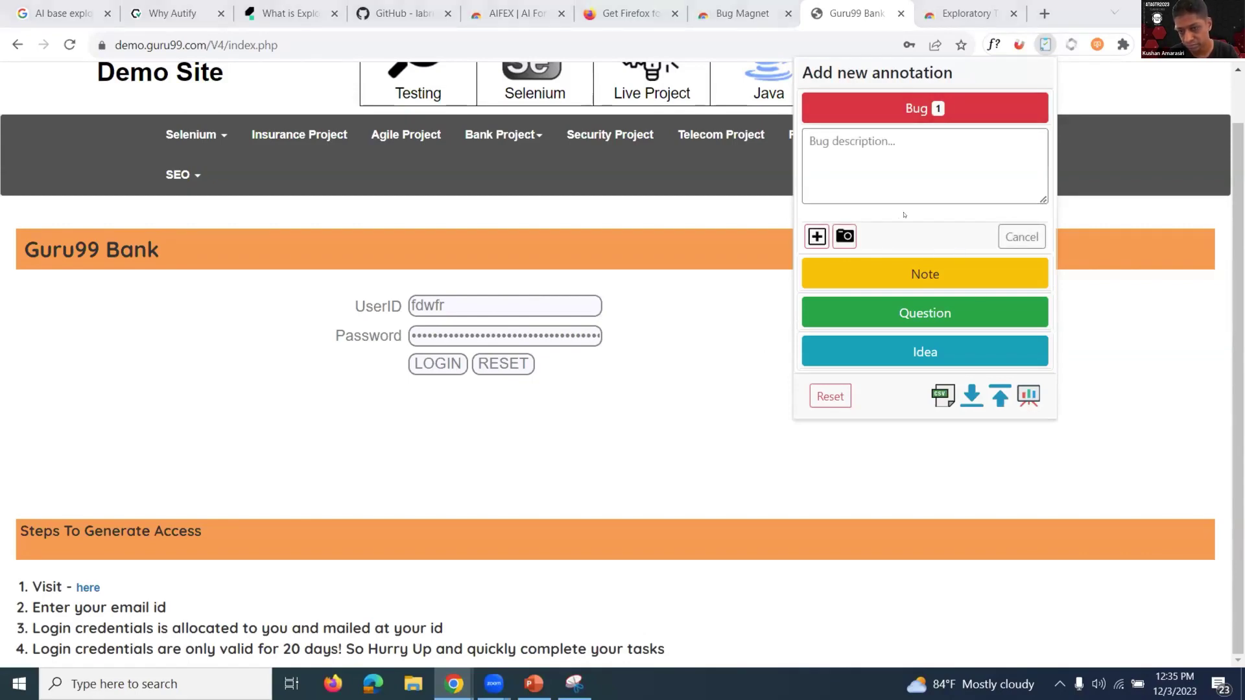
# Save a Note 'wwdqd' with a screenshot and open the session report.
pyautogui.click(908, 272)
pyautogui.write('wwdqd')
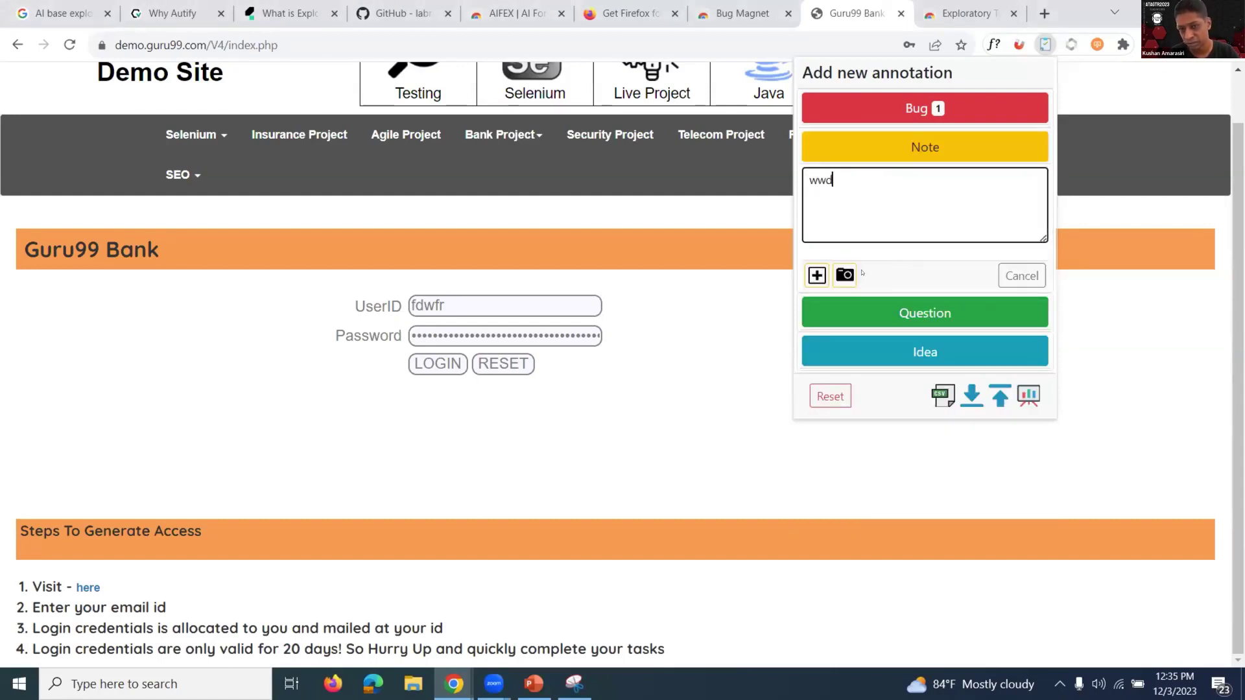
pyautogui.click(842, 275)
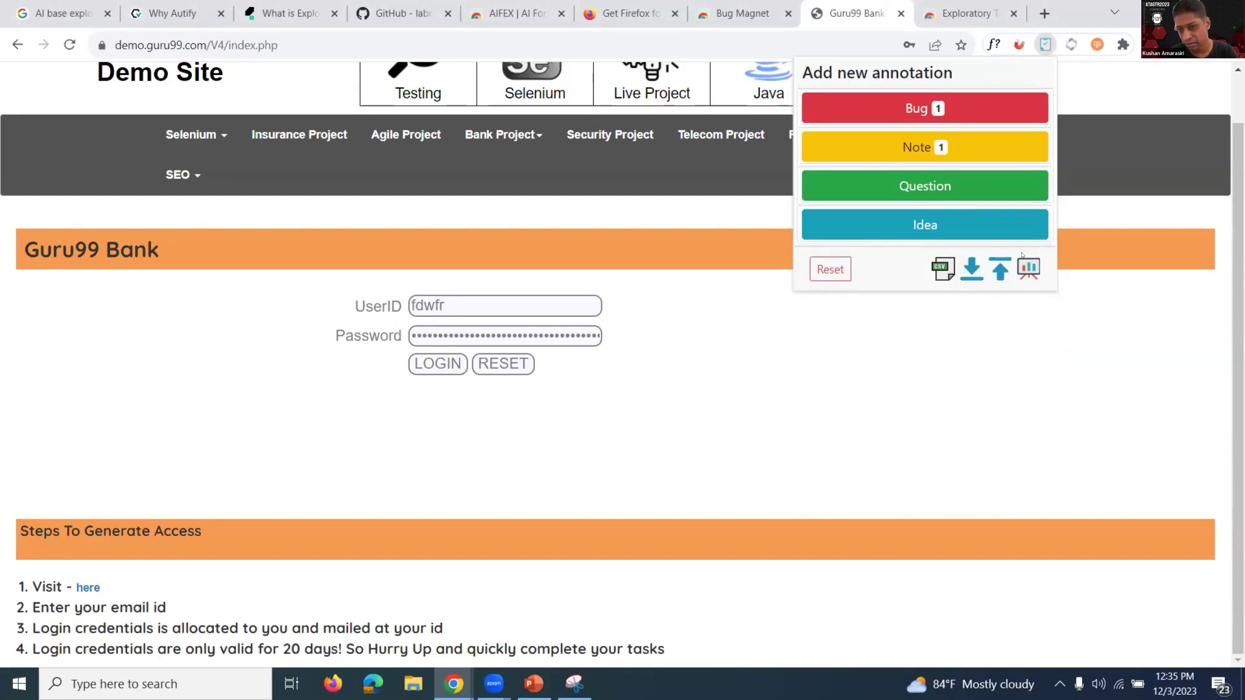
pyautogui.click(1024, 274)
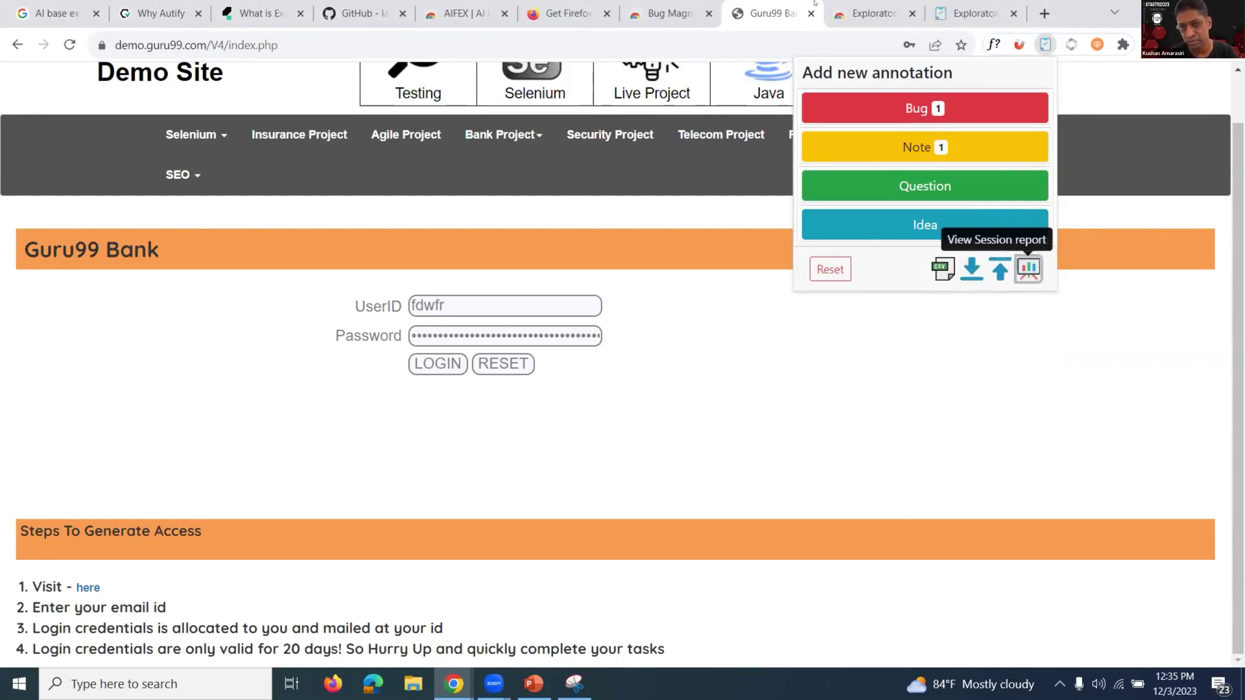
# Preview a saved screenshot, export the session report to HTML, and open the downloaded file.
pyautogui.click(866, 13)
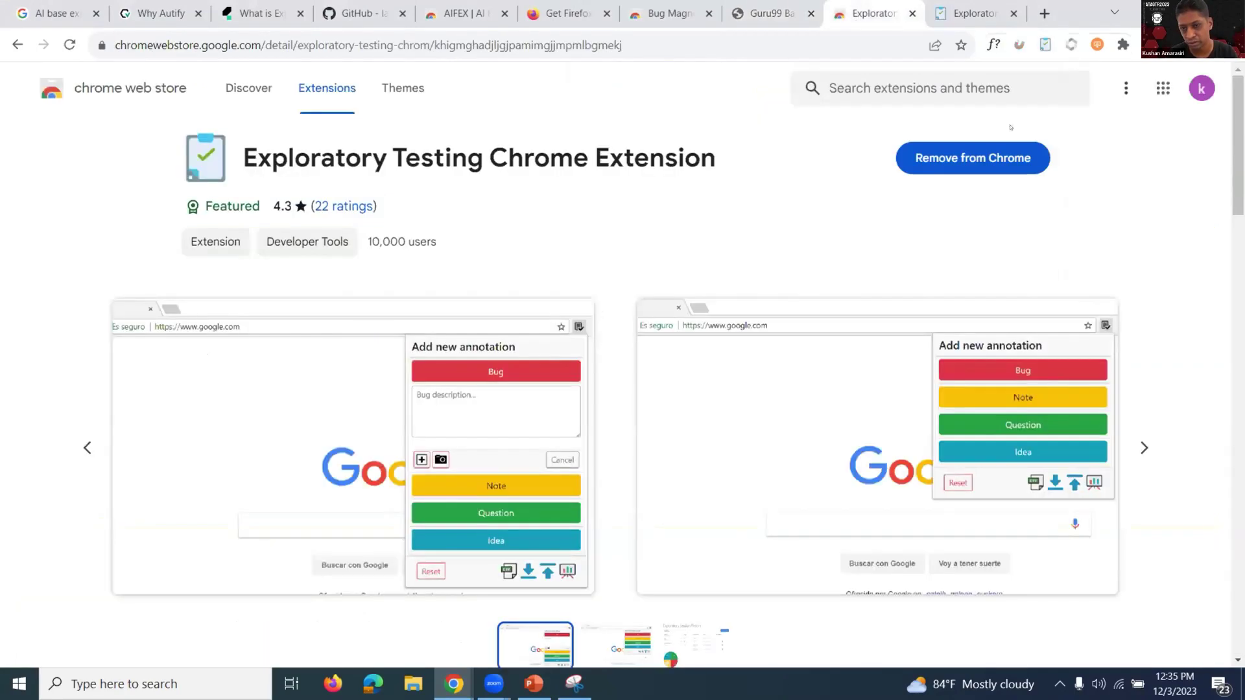
pyautogui.click(957, 8)
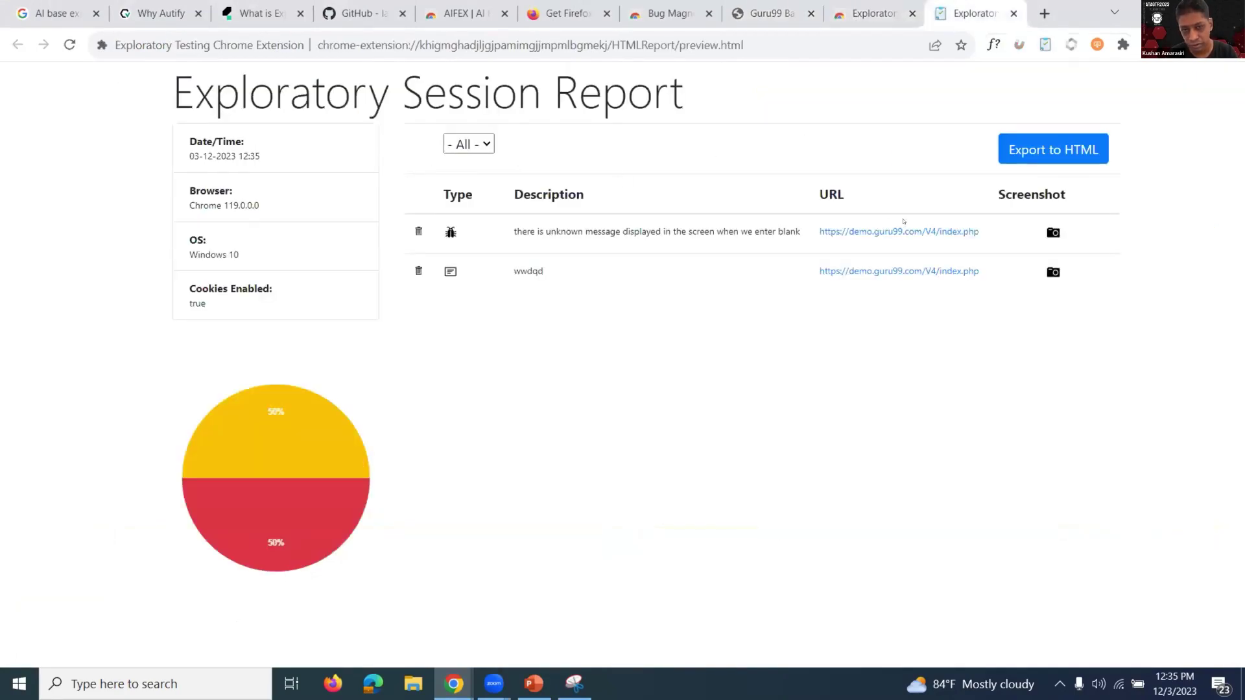
pyautogui.click(1049, 232)
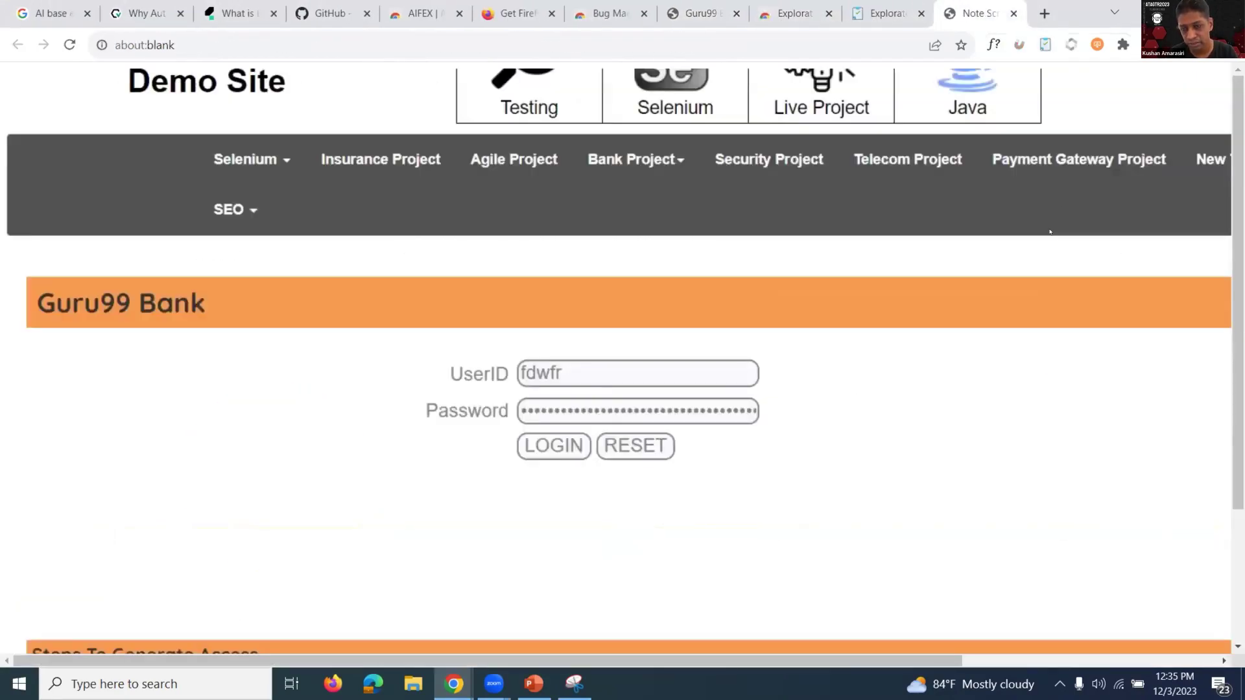
pyautogui.click(1014, 13)
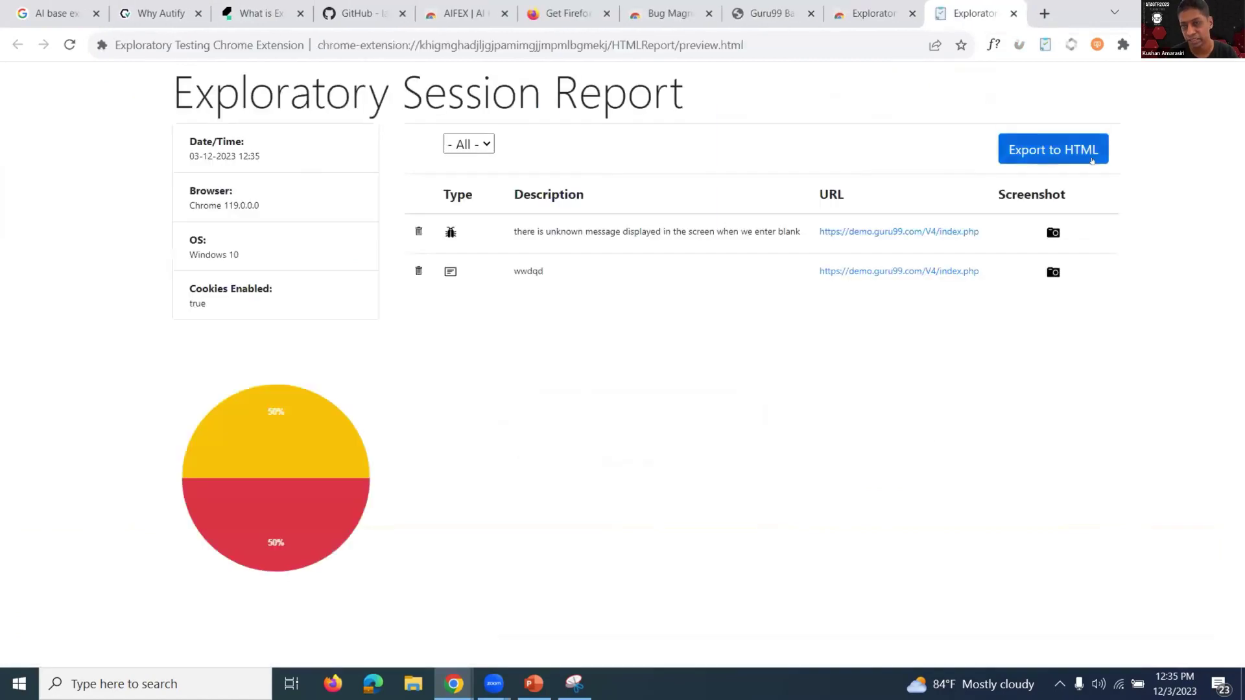
pyautogui.click(1053, 151)
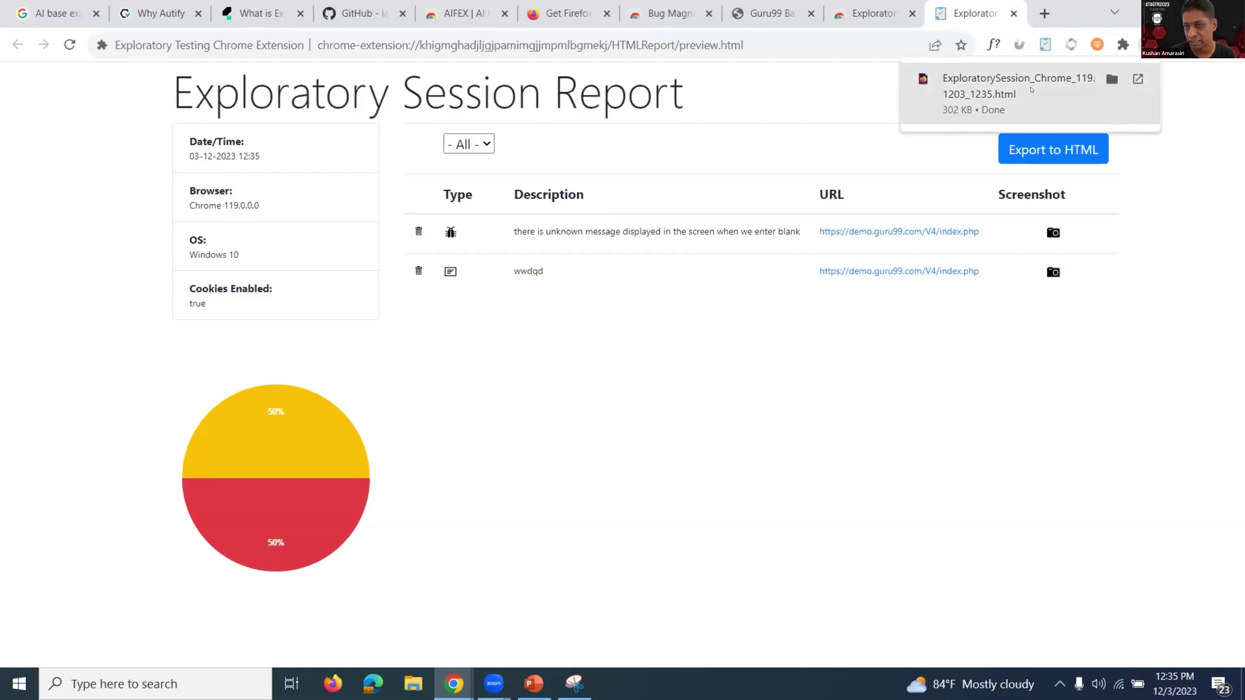
pyautogui.click(1031, 90)
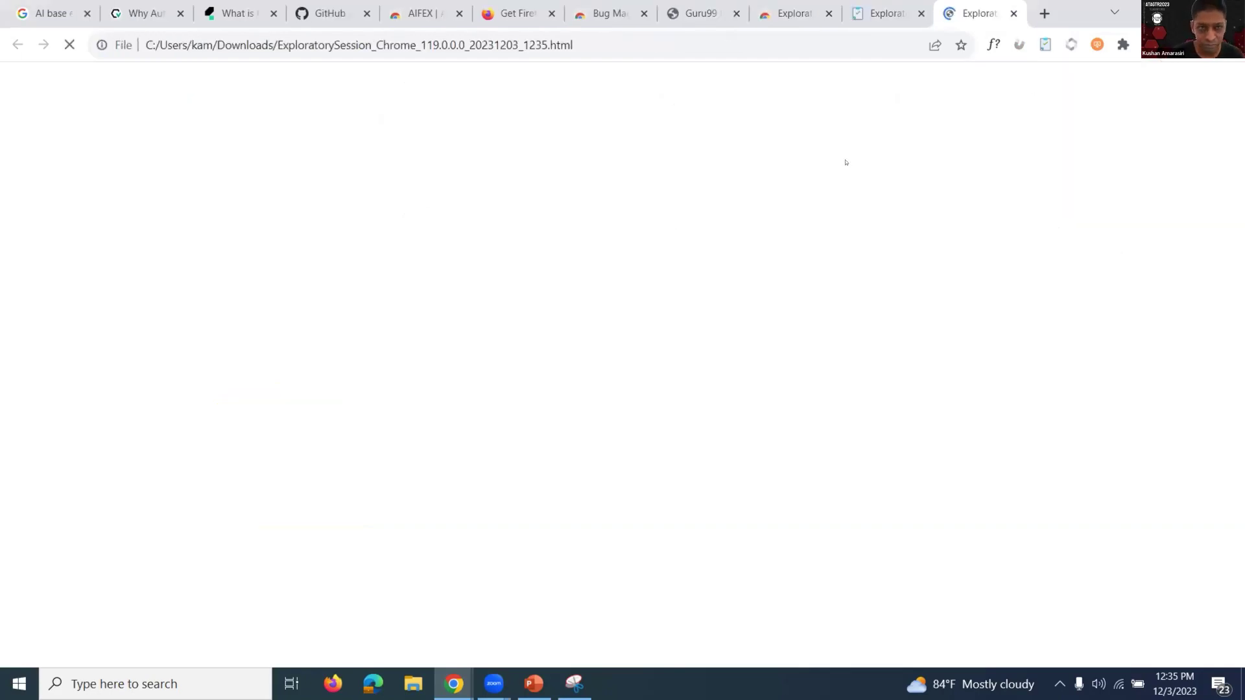
# Scroll through the exported HTML report to review the Bug and wwdqd Note rows.
pyautogui.scroll(-2, 469, 253)
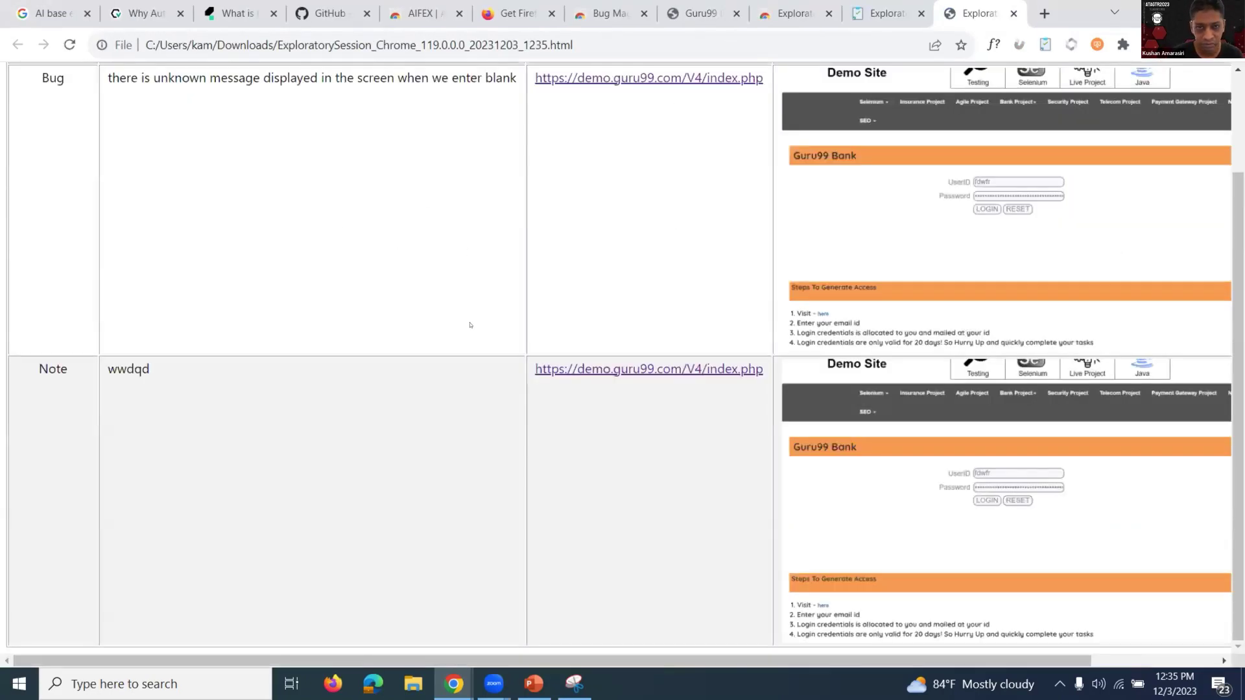
pyautogui.scroll(2, 202, 214)
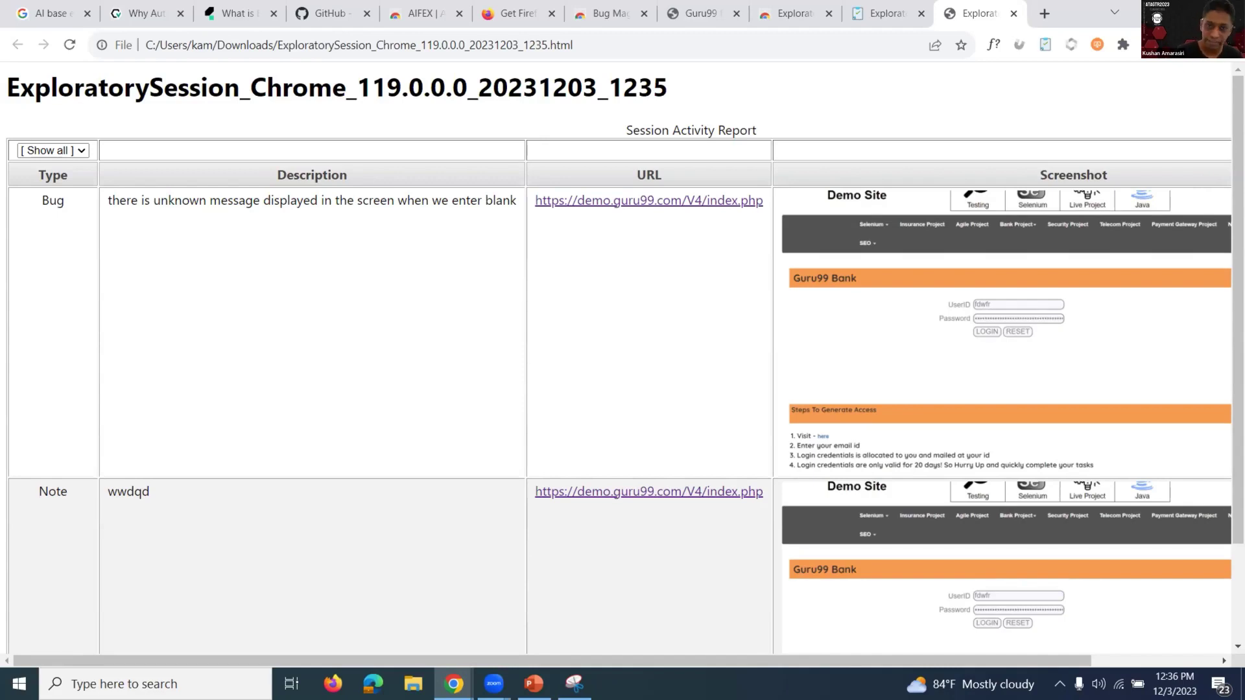
pyautogui.scroll(-2, 833, 192)
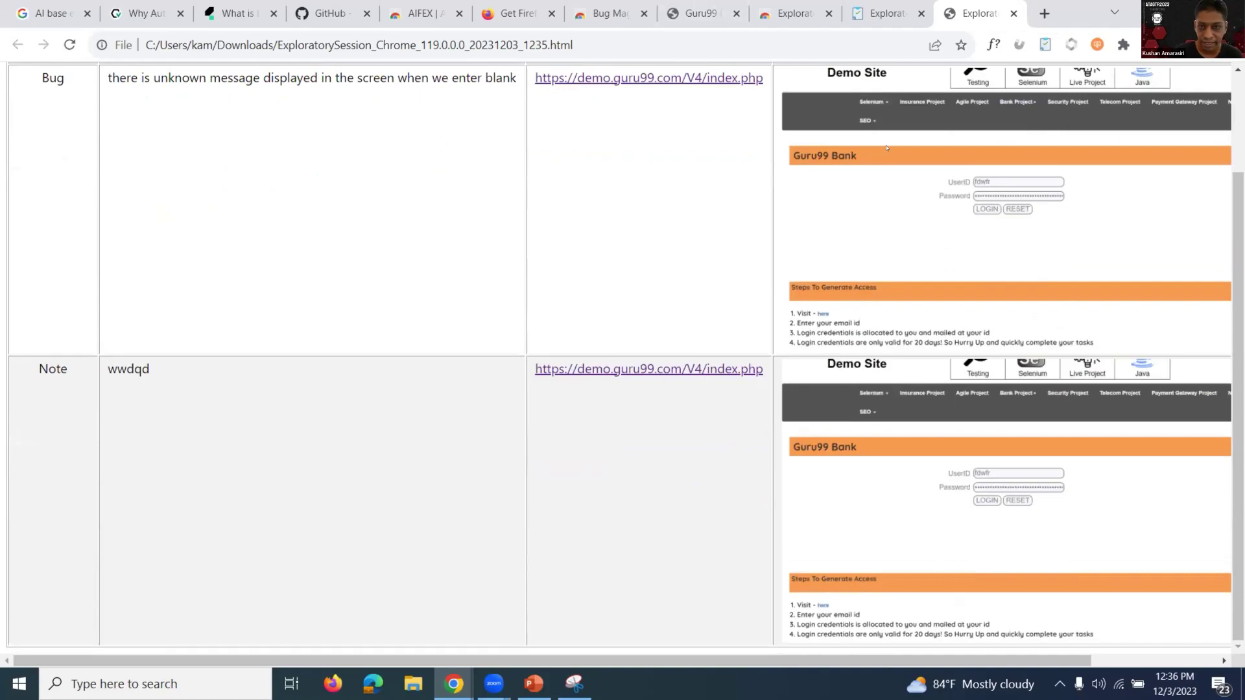
pyautogui.scroll(2, 977, 285)
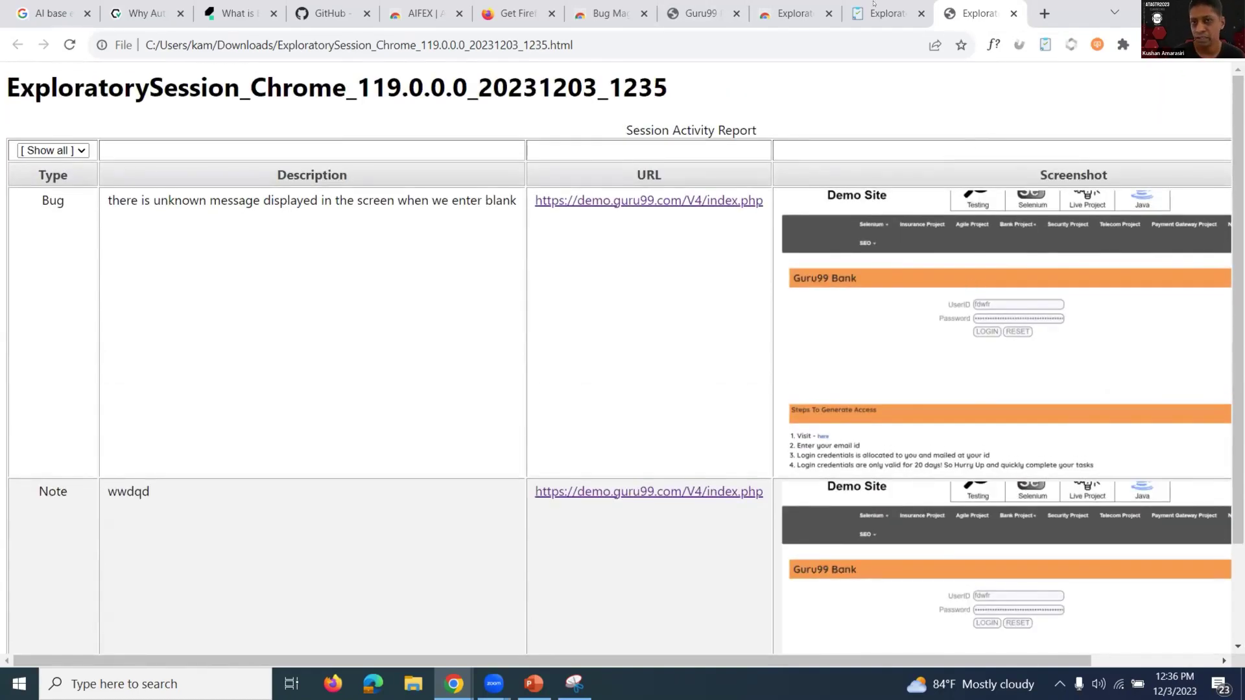
# Advance the PowerPoint deck to slide 12, 'Test Pad'.
pyautogui.click(535, 686)
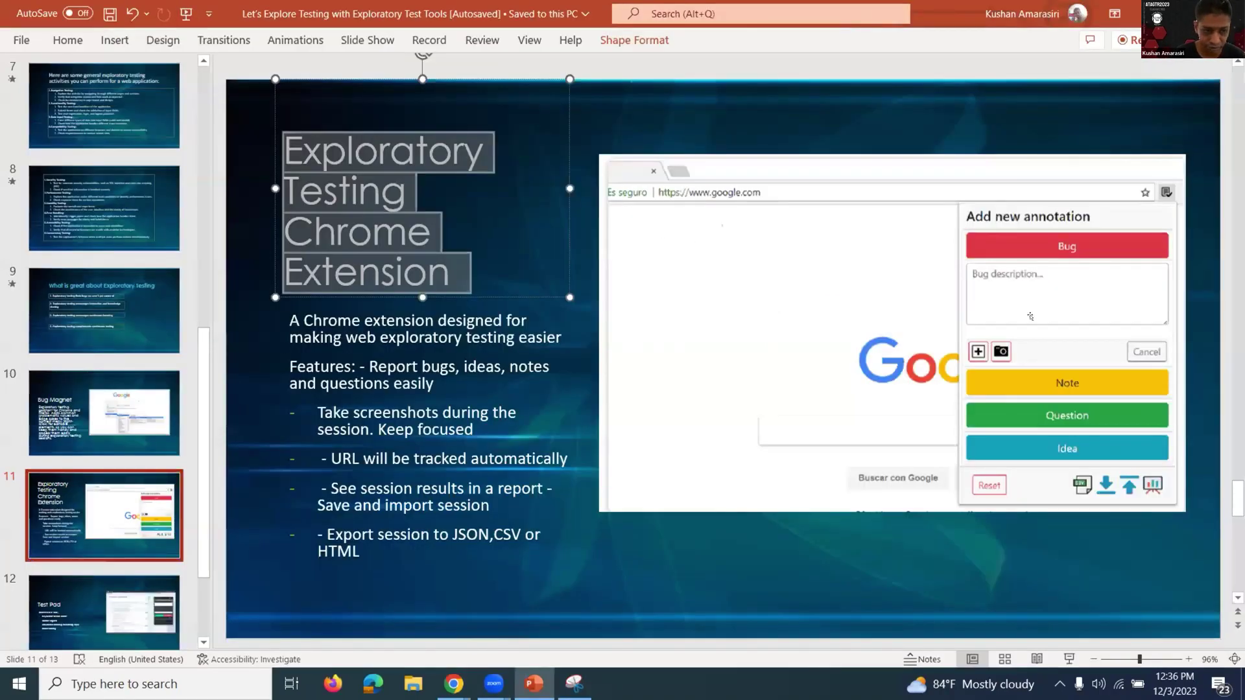
pyautogui.press('Escape')
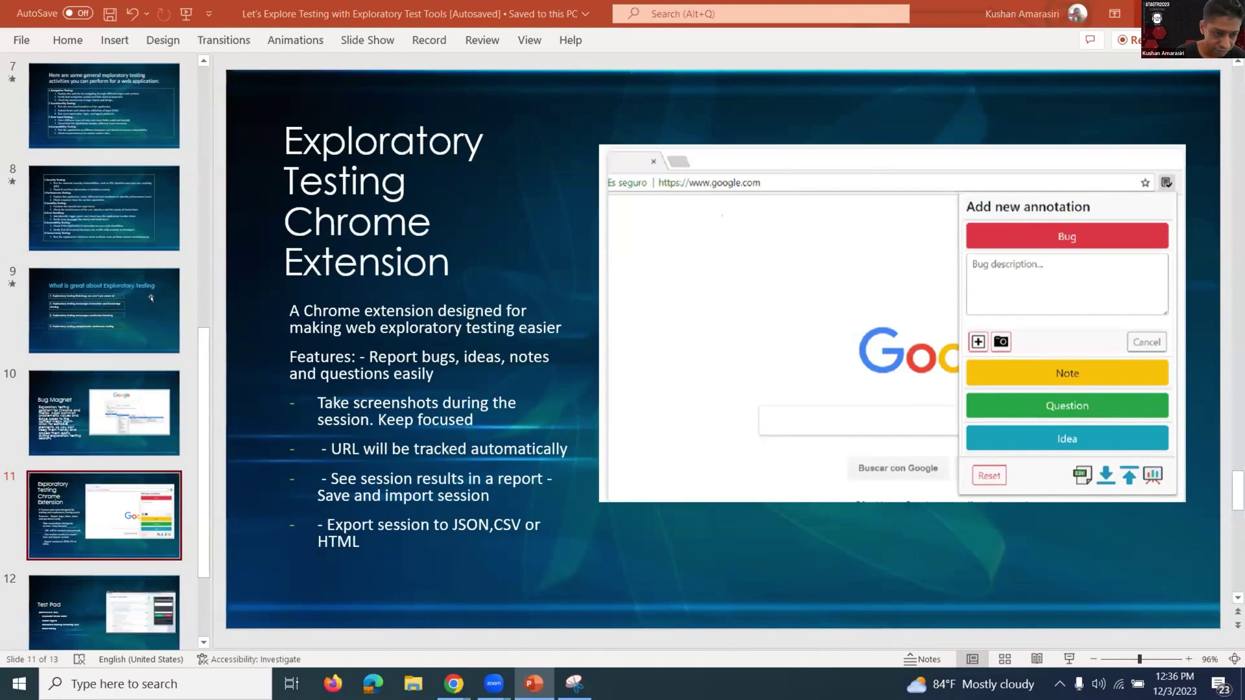
pyautogui.scroll(-3, 98, 502)
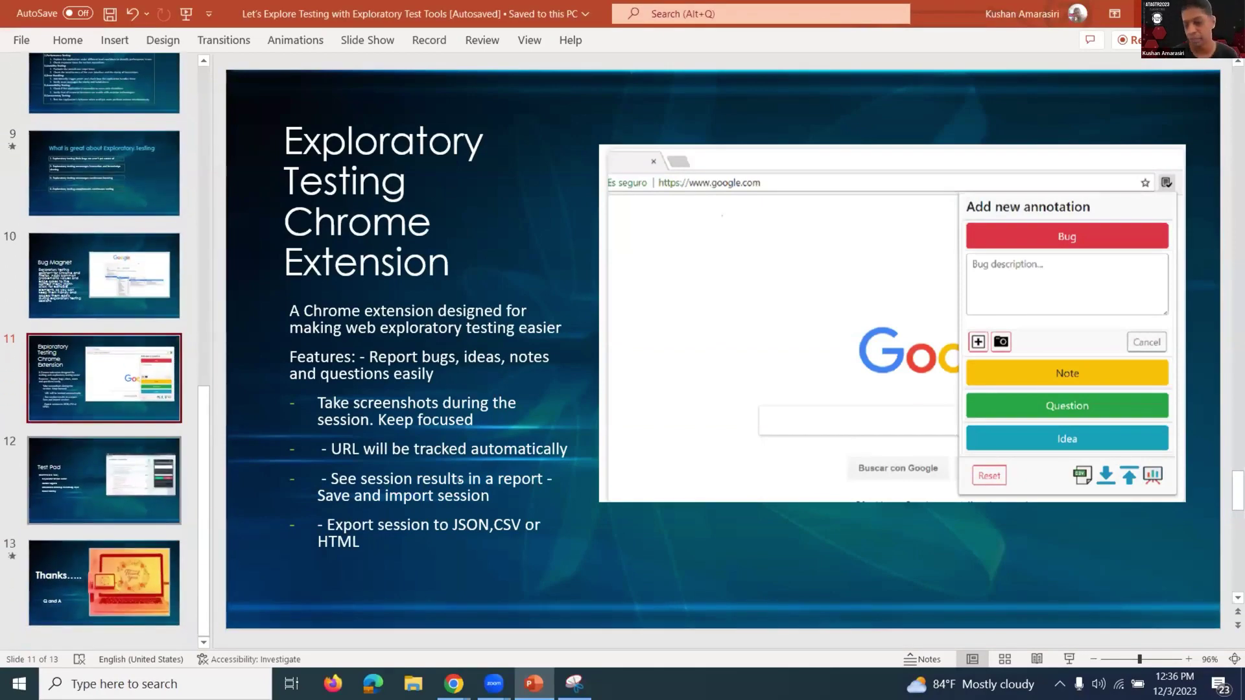
pyautogui.press('pagedown')
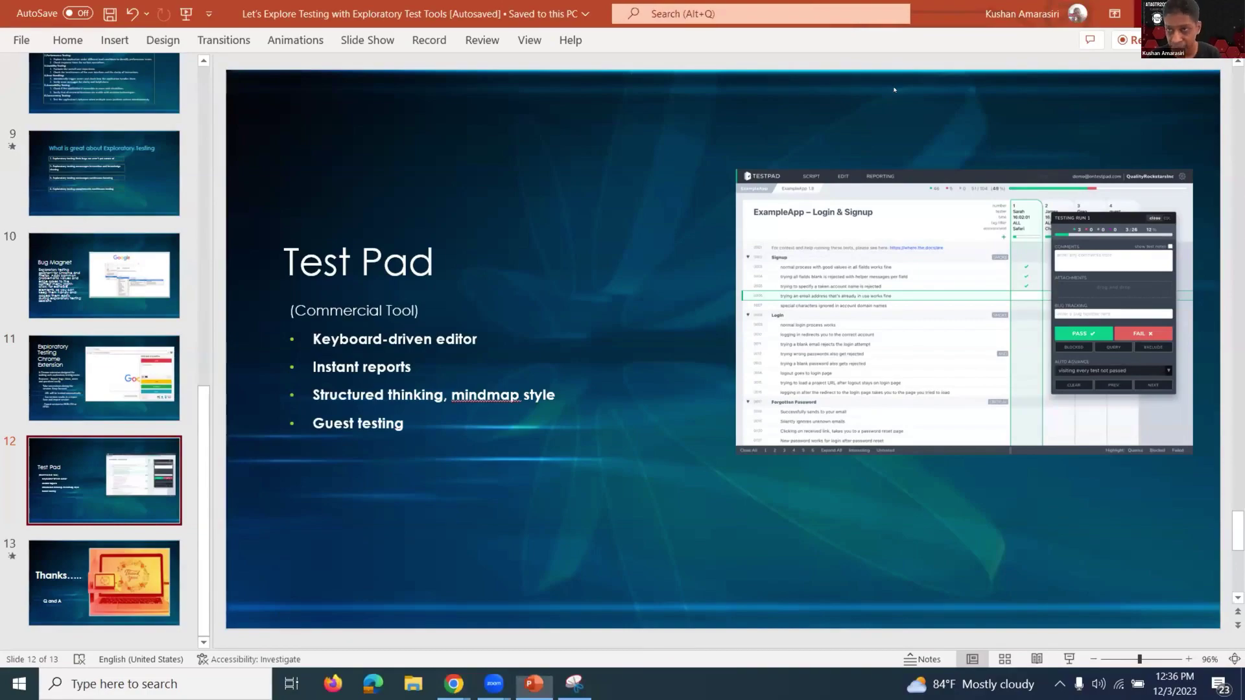
# Bring up the other Chrome window showing the Rapid Software Testing About the Authors page.
pyautogui.hotkey('alt', 'Tab')
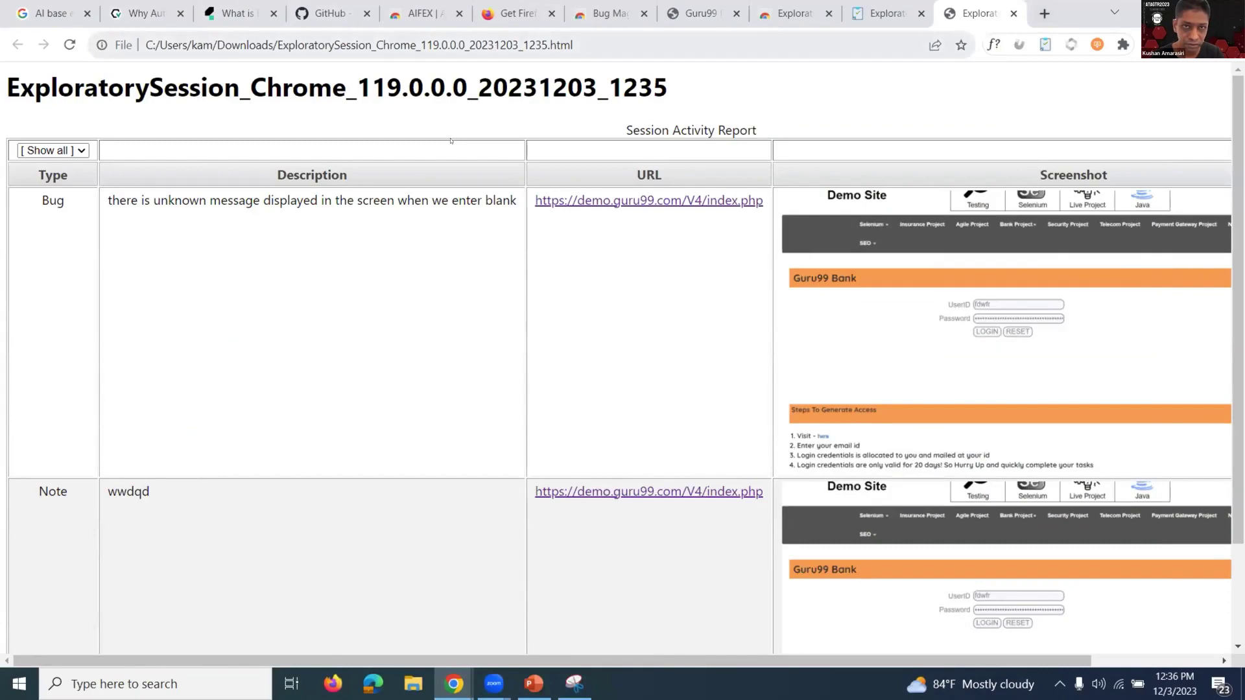
pyautogui.moveTo(449, 689)
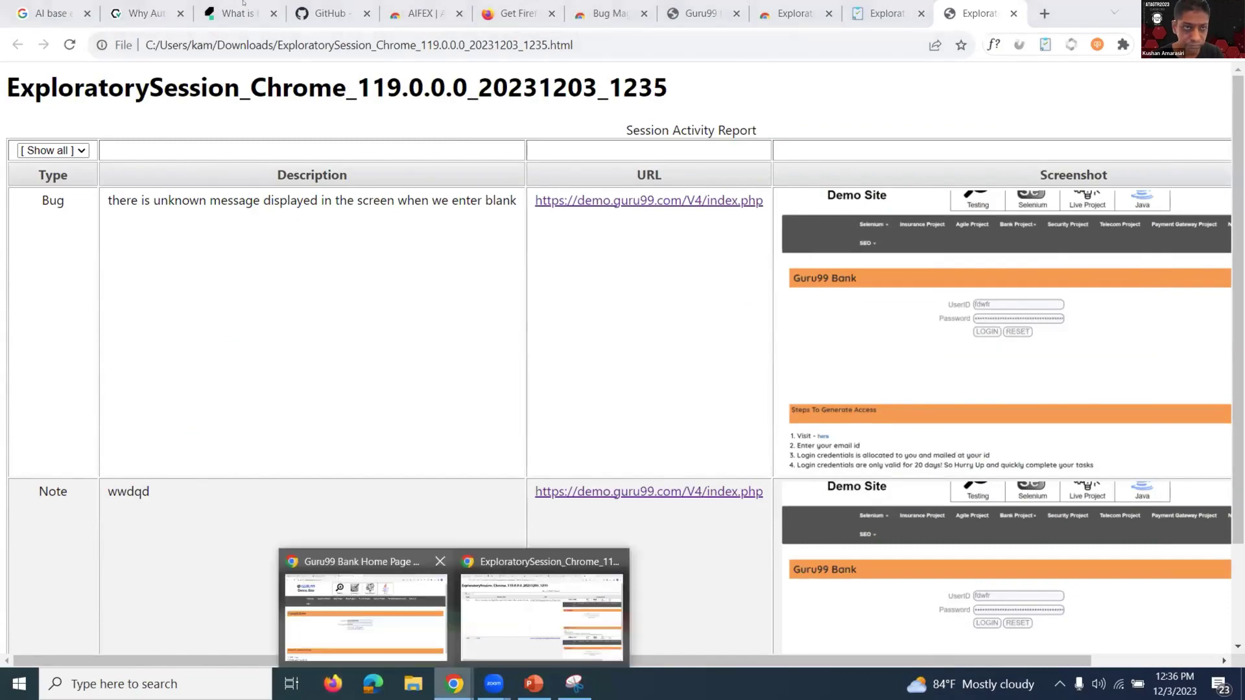
pyautogui.hotkey('alt', 'Tab')
pyautogui.click(103, 13)
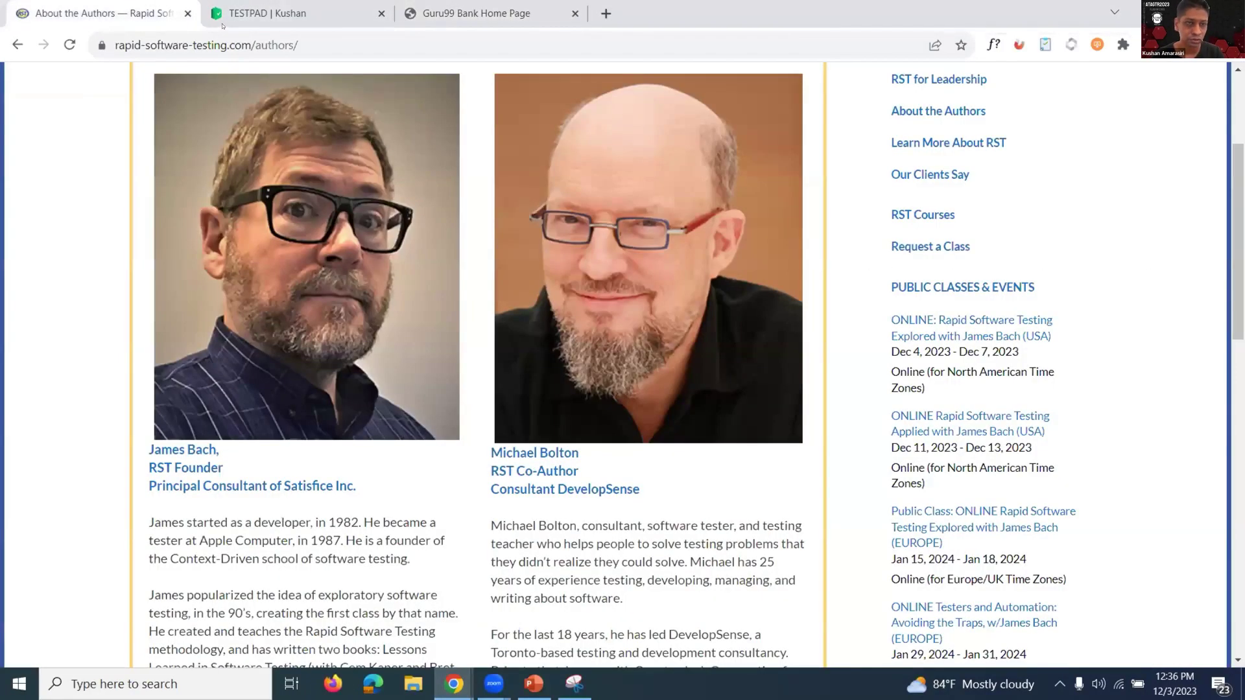
# In Testpad, make a first attempt at adding a project named 'test project'.
pyautogui.click(223, 24)
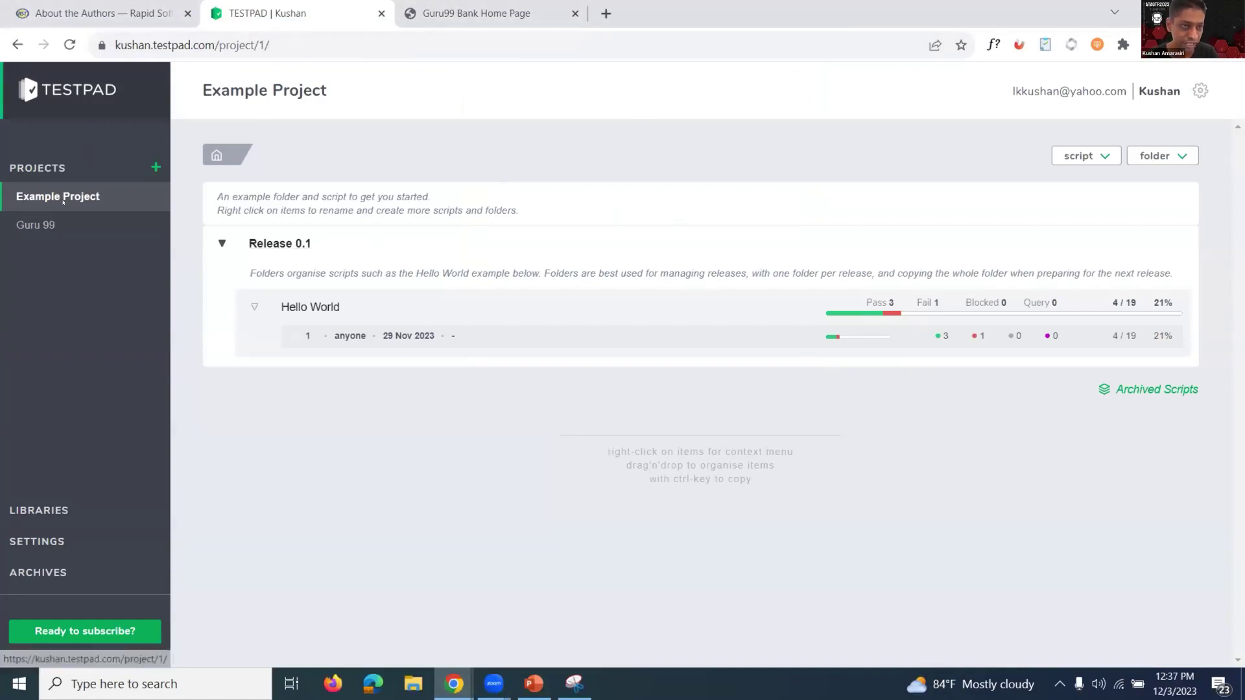
pyautogui.click(42, 232)
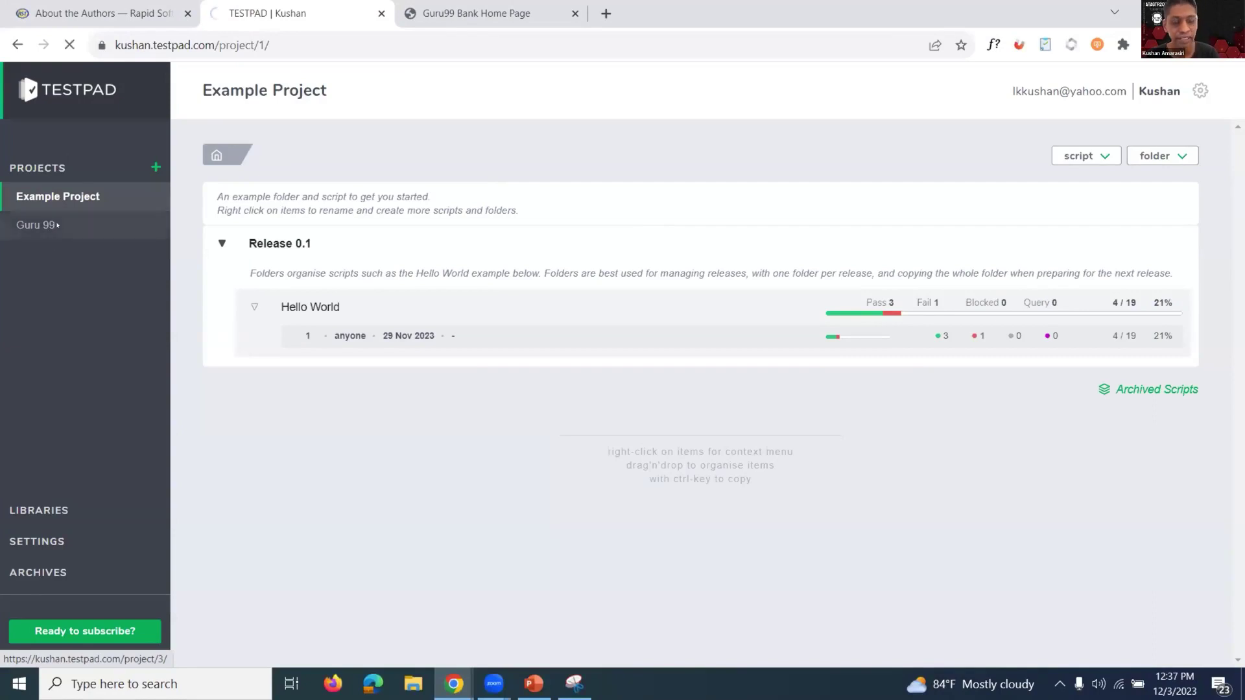
pyautogui.click(156, 167)
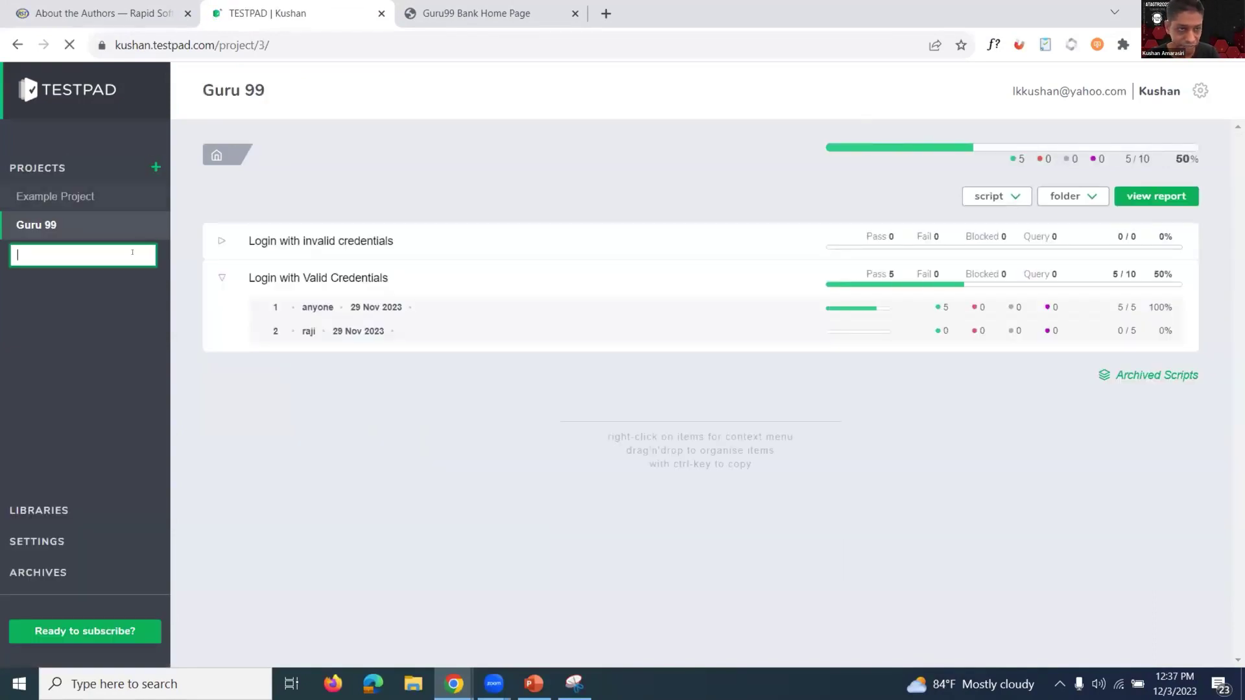
pyautogui.write('test ')
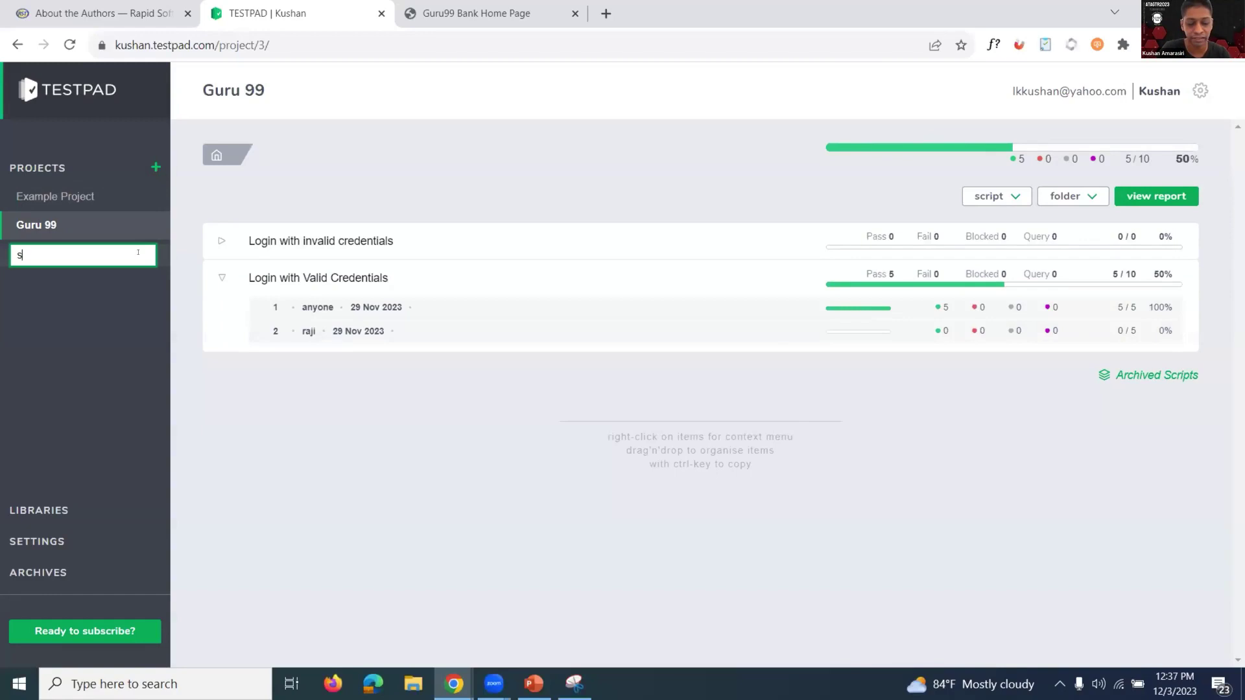
pyautogui.write('project')
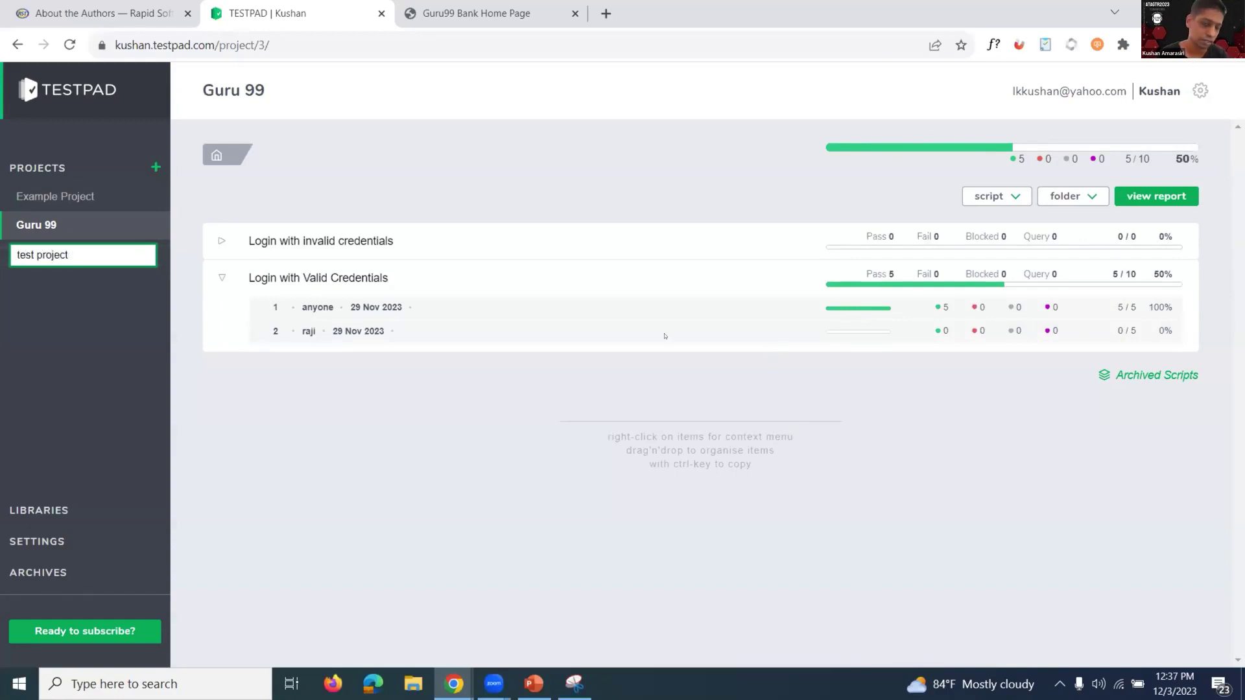
pyautogui.click(273, 262)
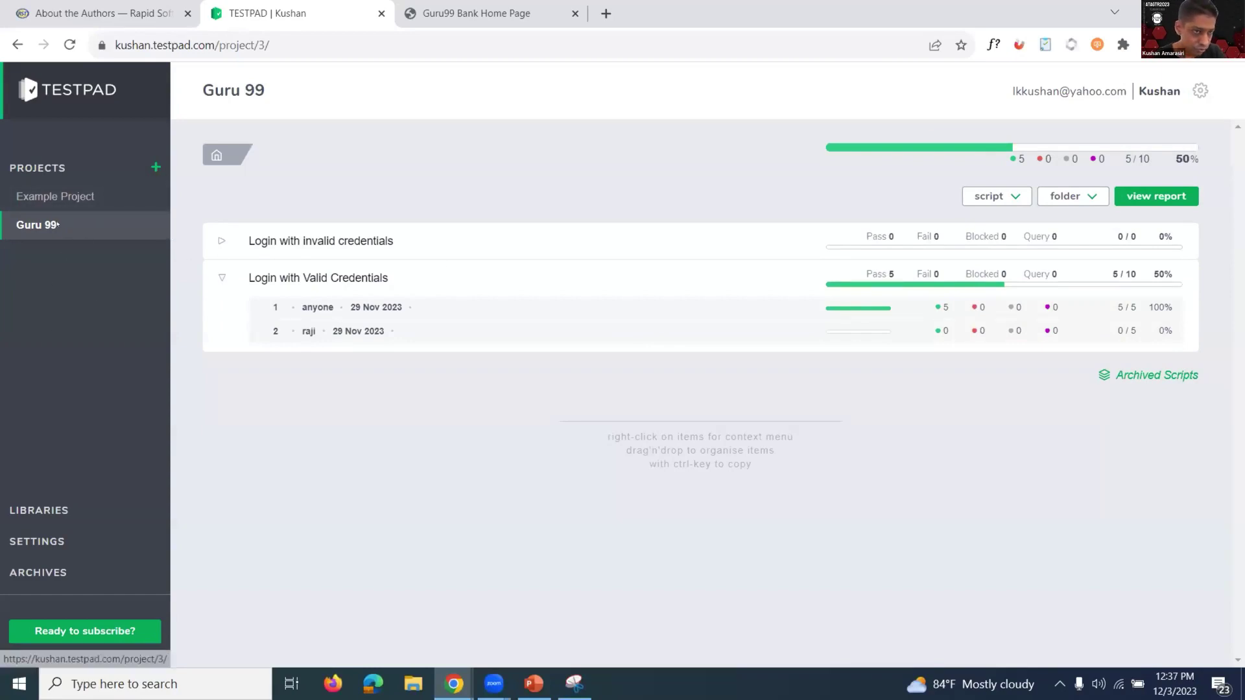
# Retry from the Guru 99 page and create the project 'test project'.
pyautogui.click(46, 224)
pyautogui.click(44, 224)
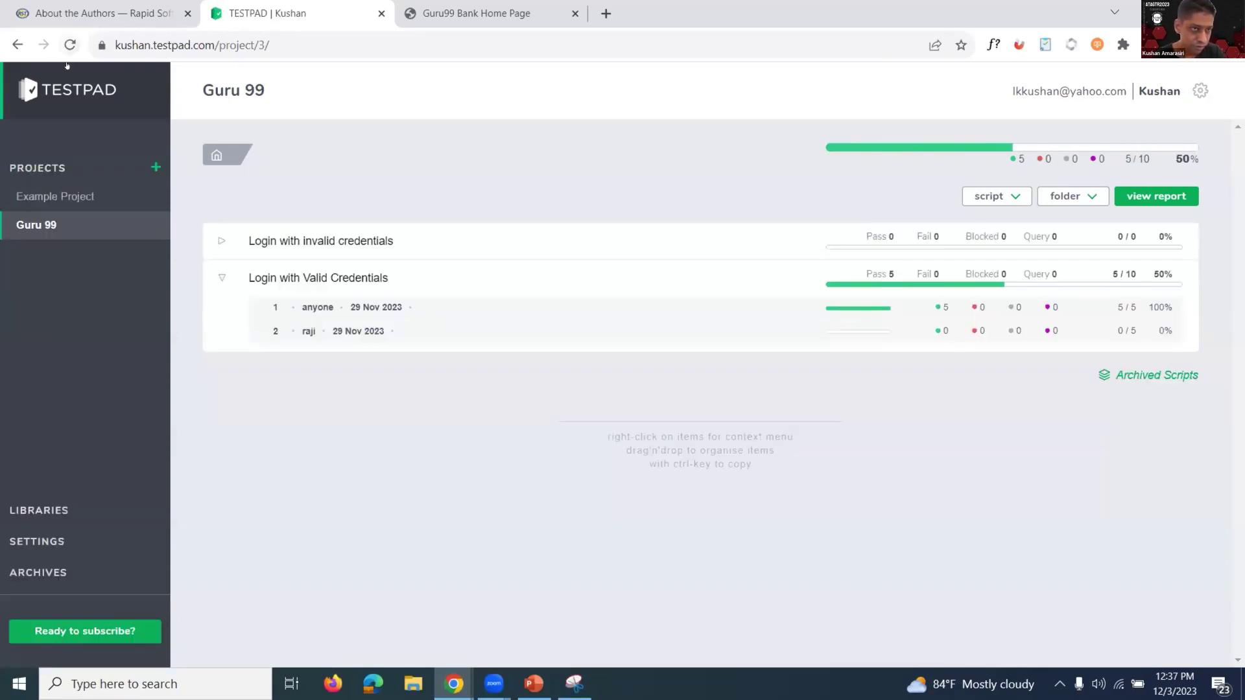
pyautogui.click(156, 167)
pyautogui.write('Test project')
pyautogui.press('Return')
pyautogui.hotkey('ctrl', 'a')
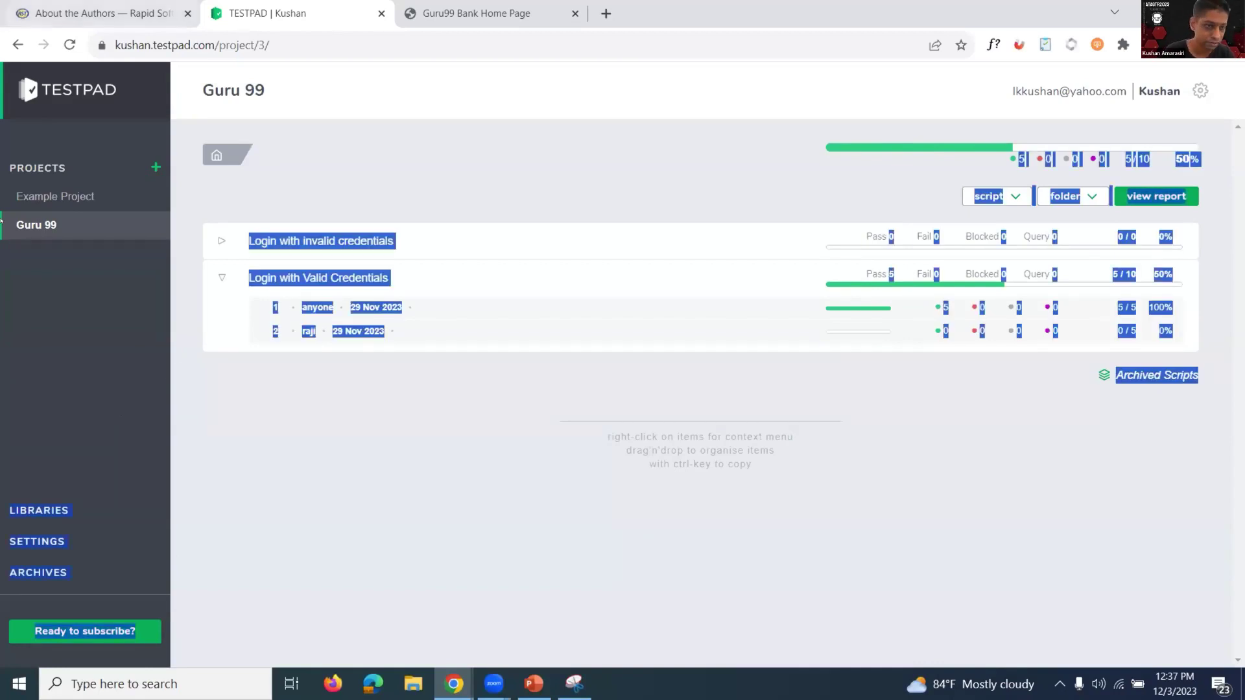
pyautogui.click(156, 167)
pyautogui.write('test project')
pyautogui.press('Return')
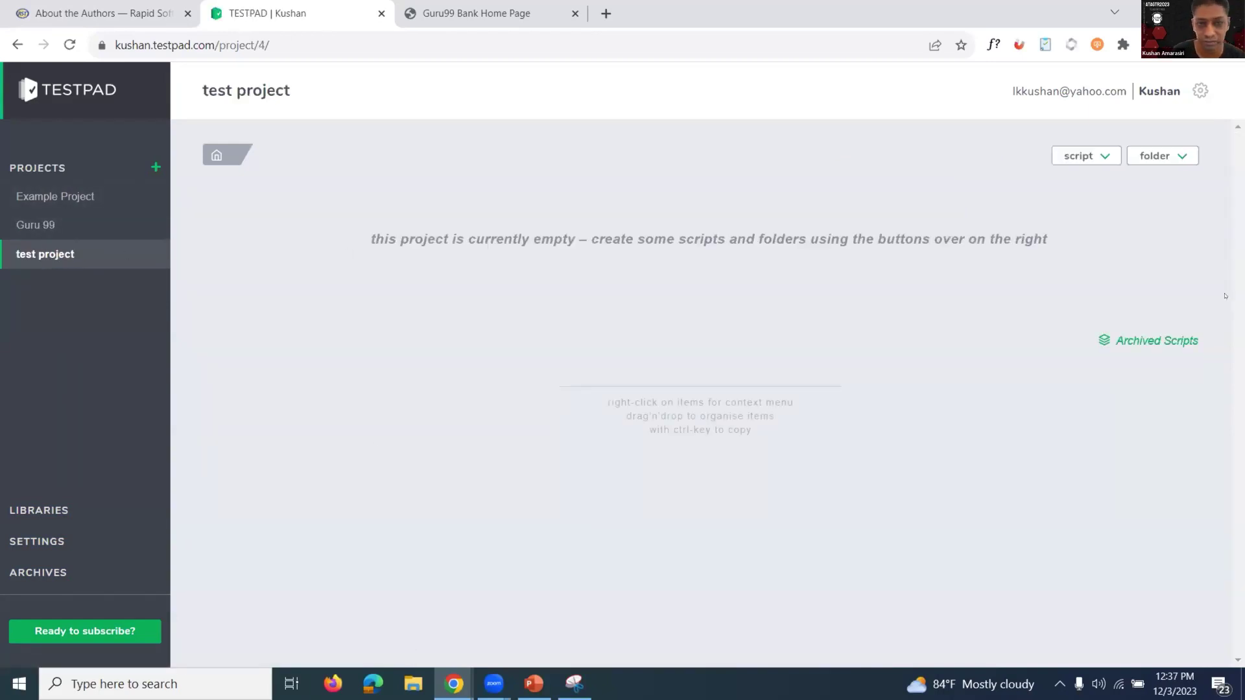
# Open test project and add a new script named 'Login'.
pyautogui.click(45, 253)
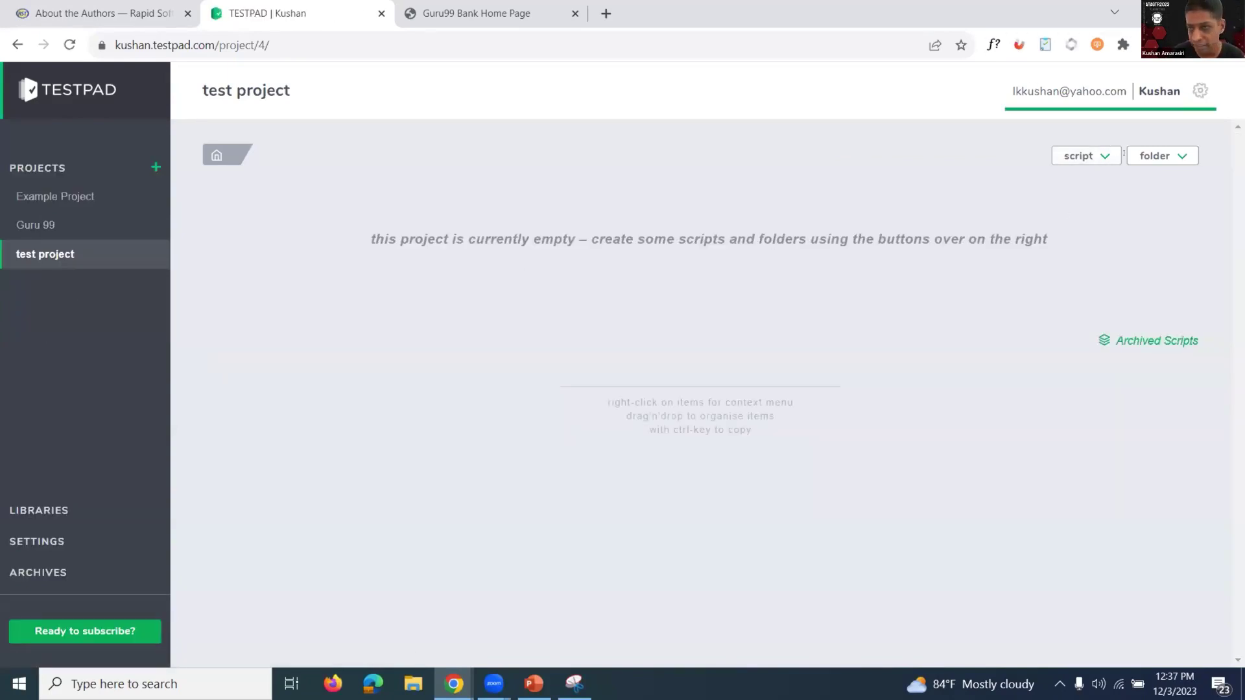
pyautogui.click(1092, 154)
pyautogui.click(1060, 180)
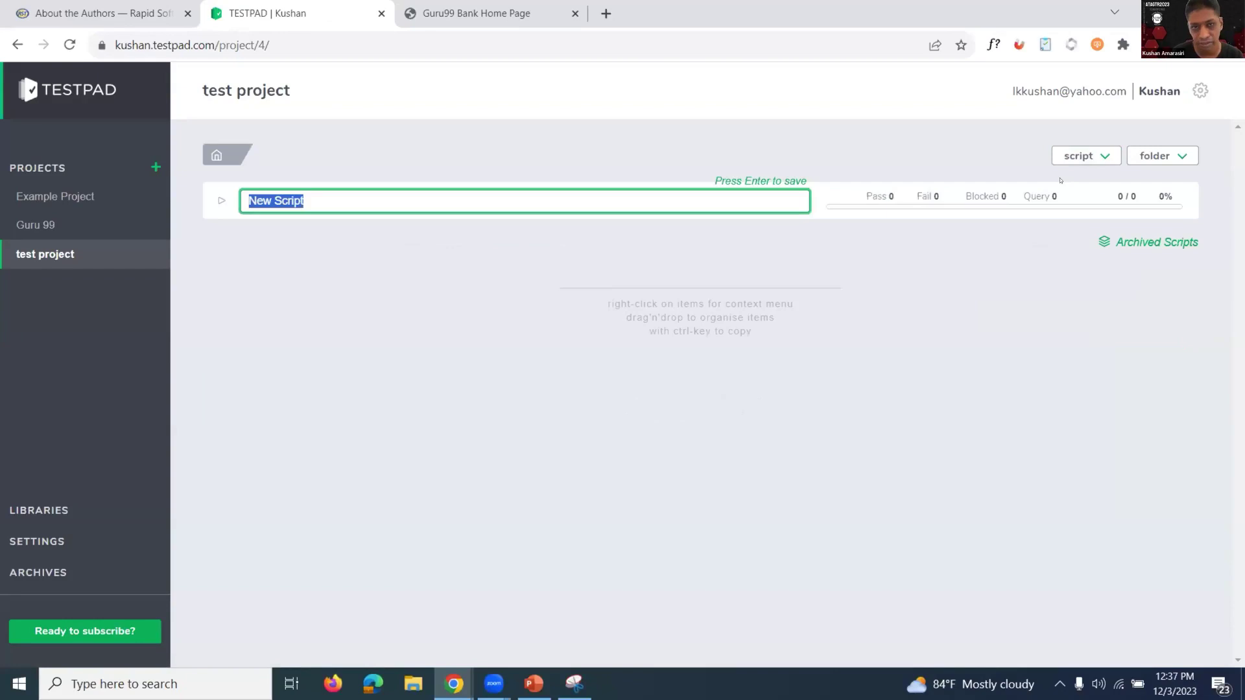
pyautogui.write('Login')
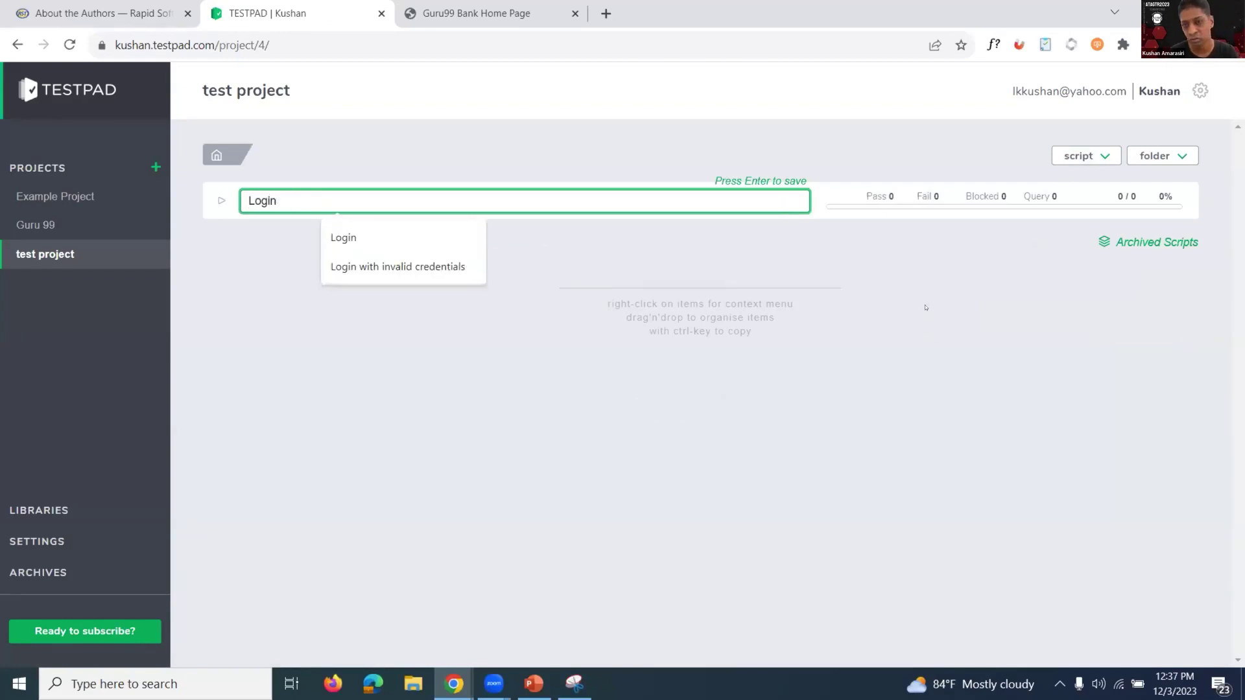
pyautogui.press('Return')
pyautogui.click(211, 203)
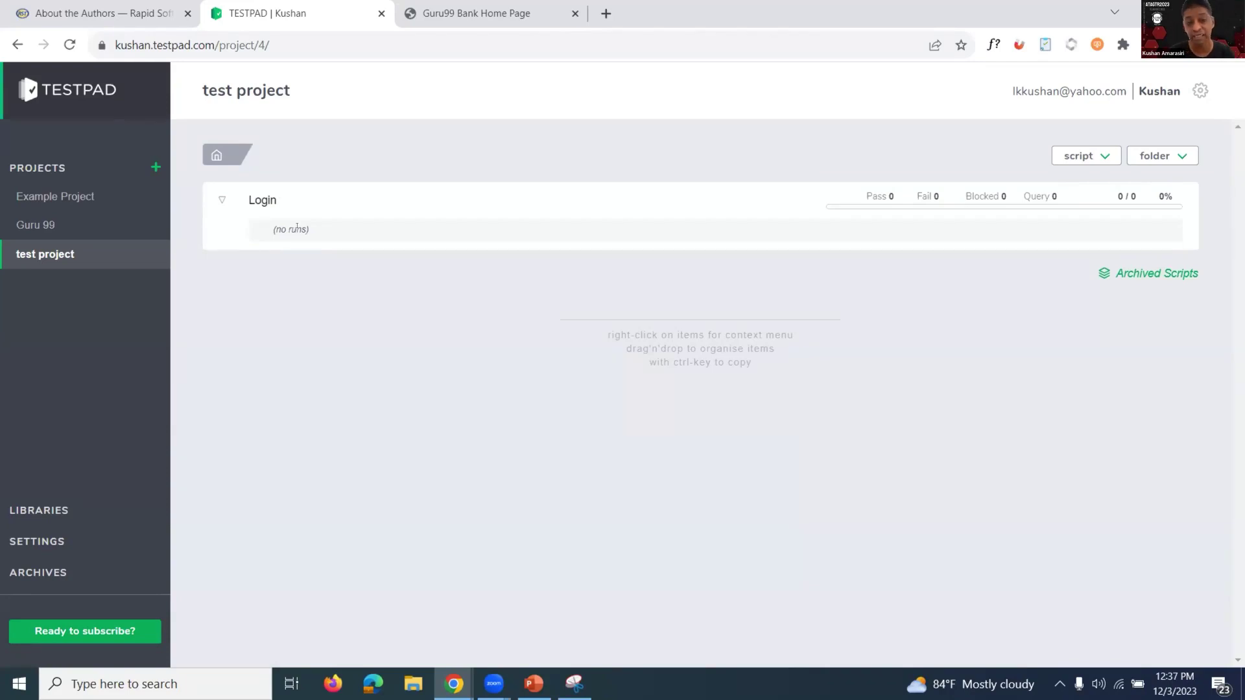
pyautogui.tripleClick(326, 234)
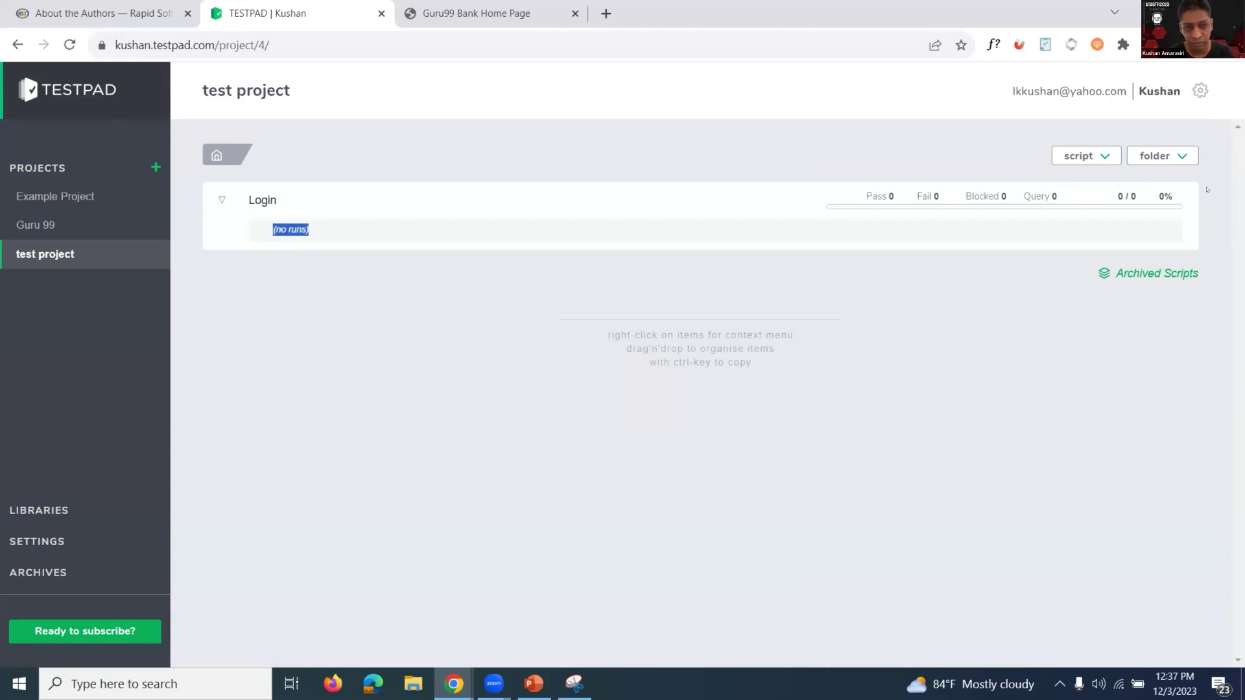
# Add a new note to the project and open the Login script.
pyautogui.click(1080, 156)
pyautogui.click(1033, 205)
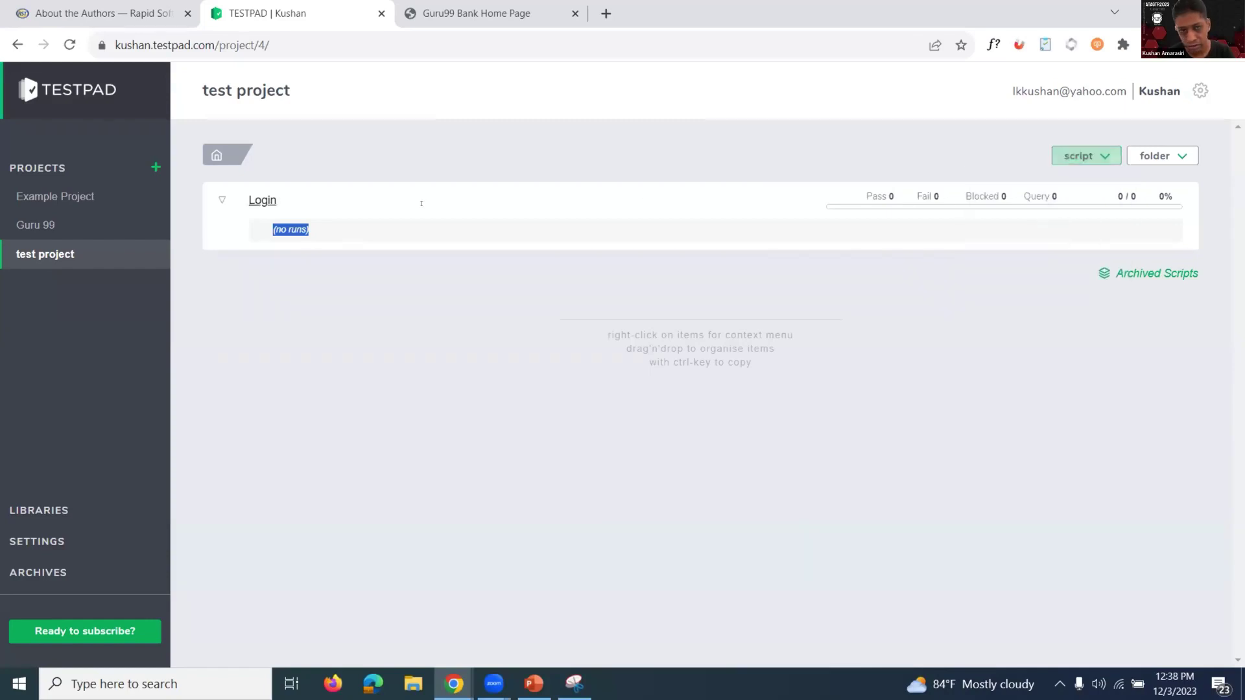
pyautogui.press('Return')
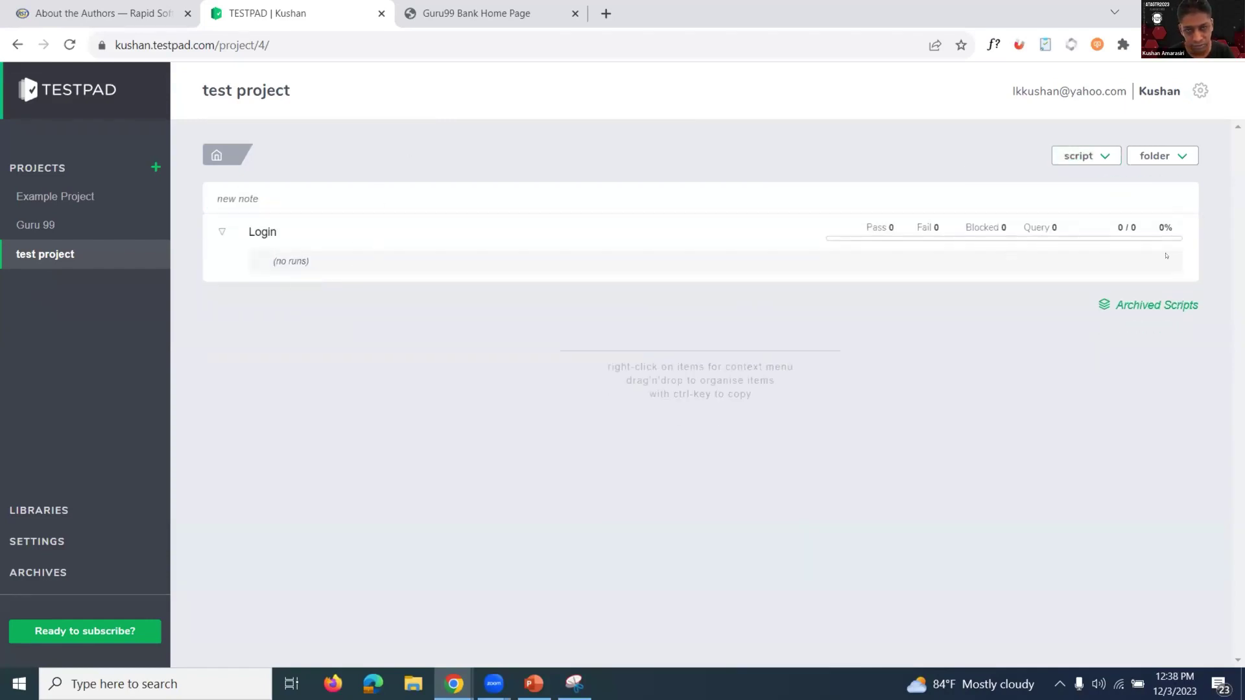
pyautogui.click(262, 232)
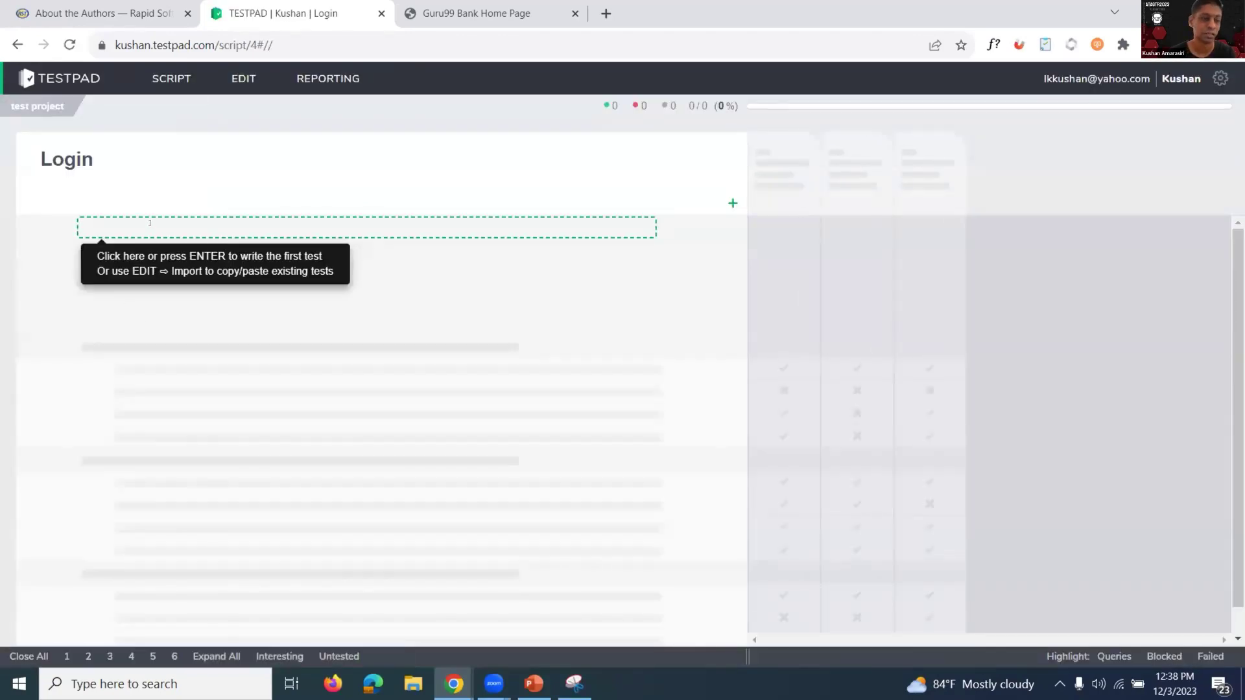
# Write the first Login step 'Enter a @#$$ for user name'.
pyautogui.click(150, 223)
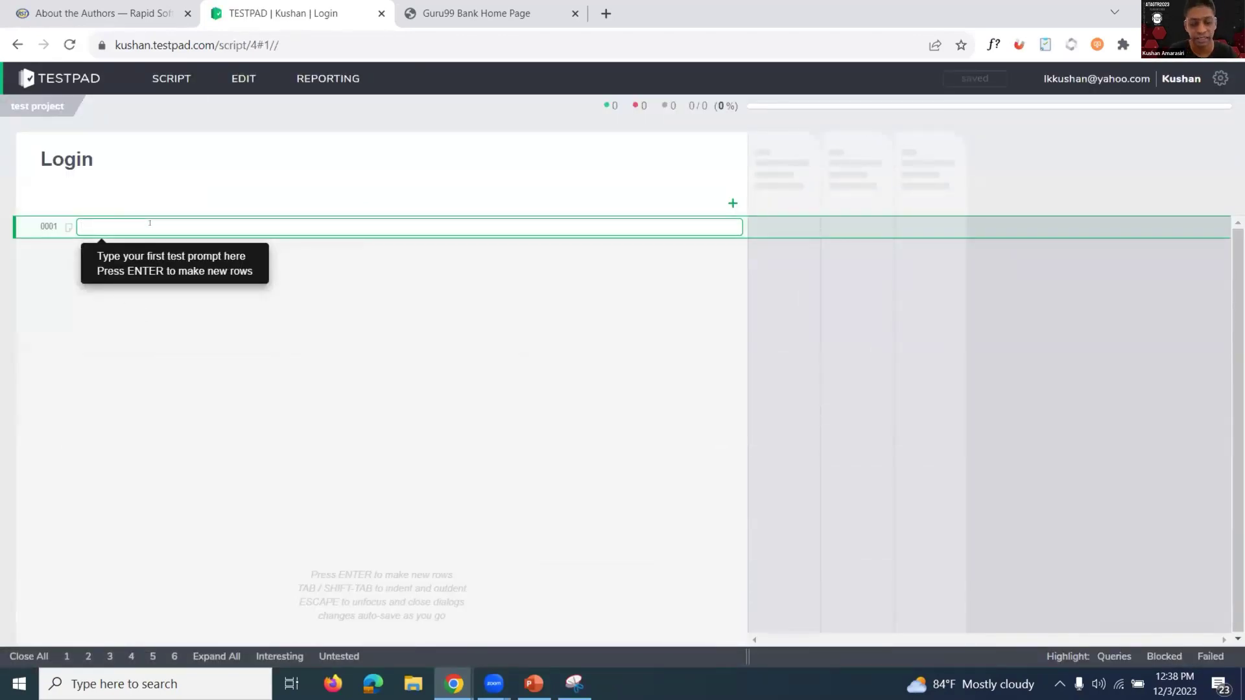
pyautogui.write('Enter')
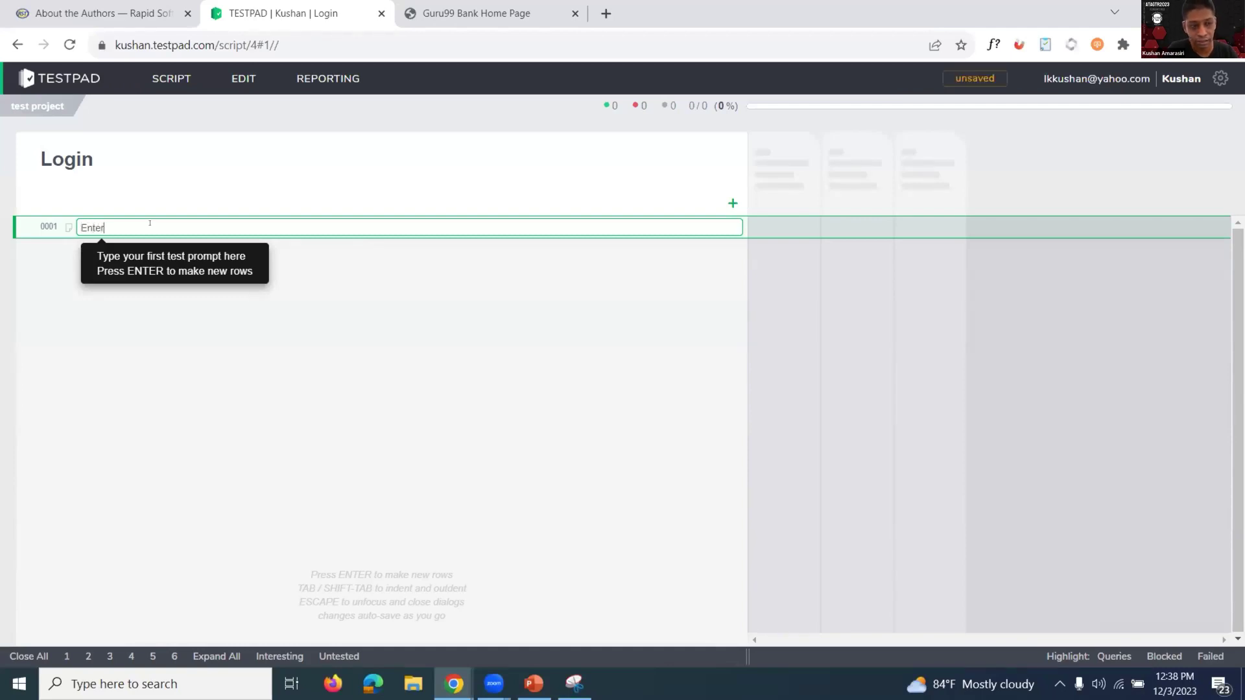
pyautogui.write(' a')
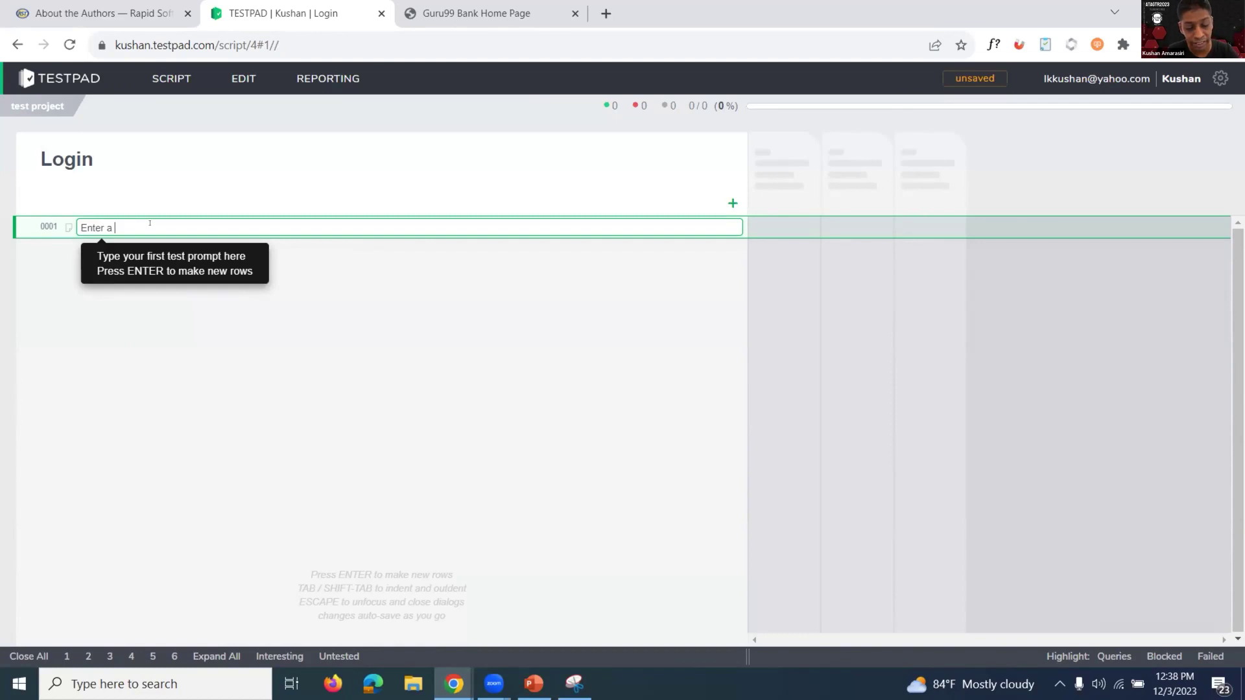
pyautogui.write('@#$$')
pyautogui.write(' for user name')
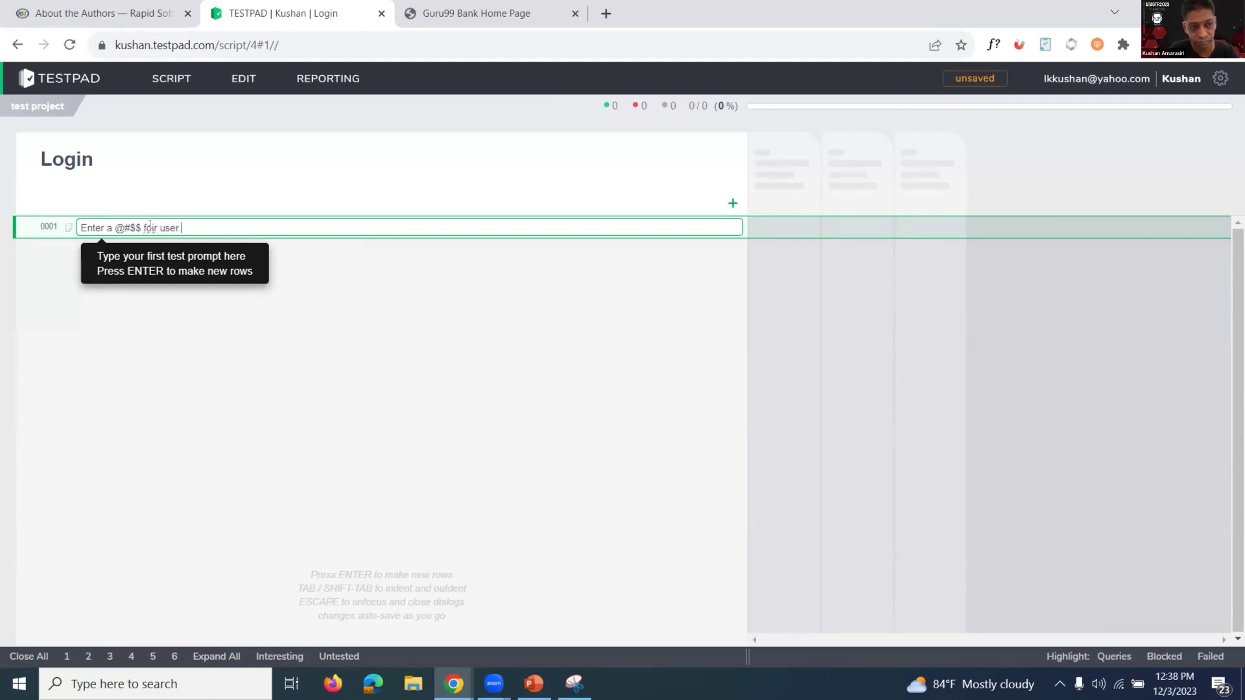
pyautogui.click(439, 256)
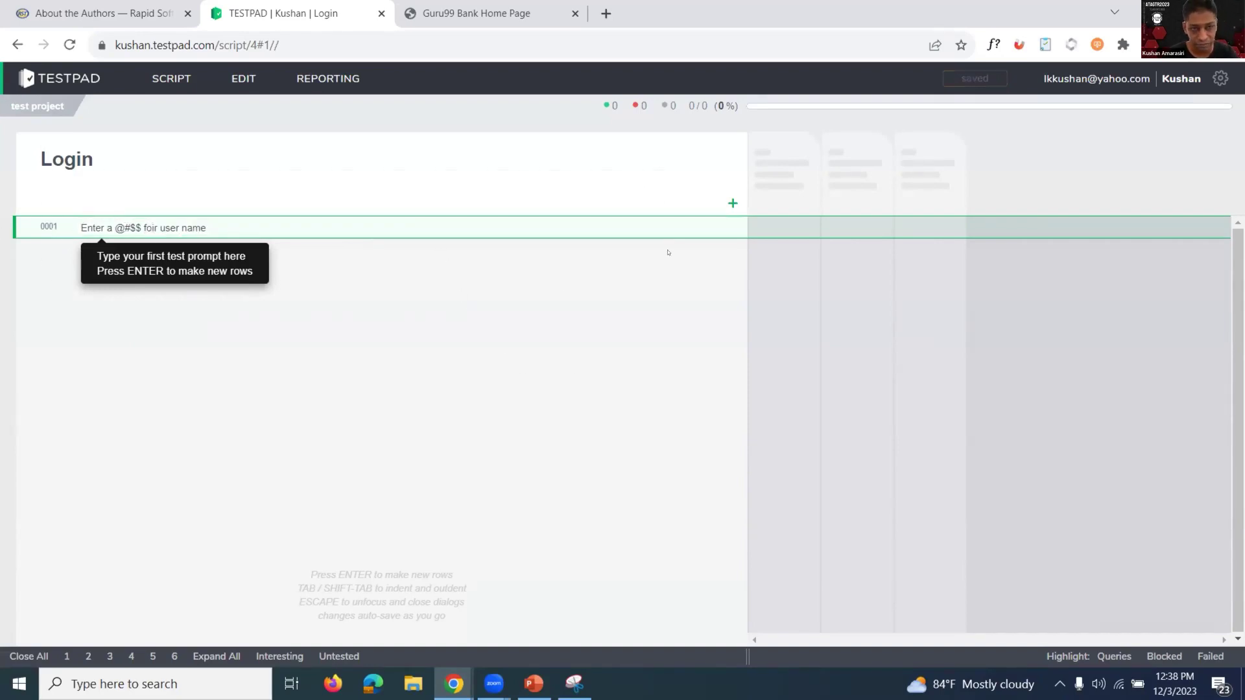
pyautogui.click(562, 231)
pyautogui.press('Return')
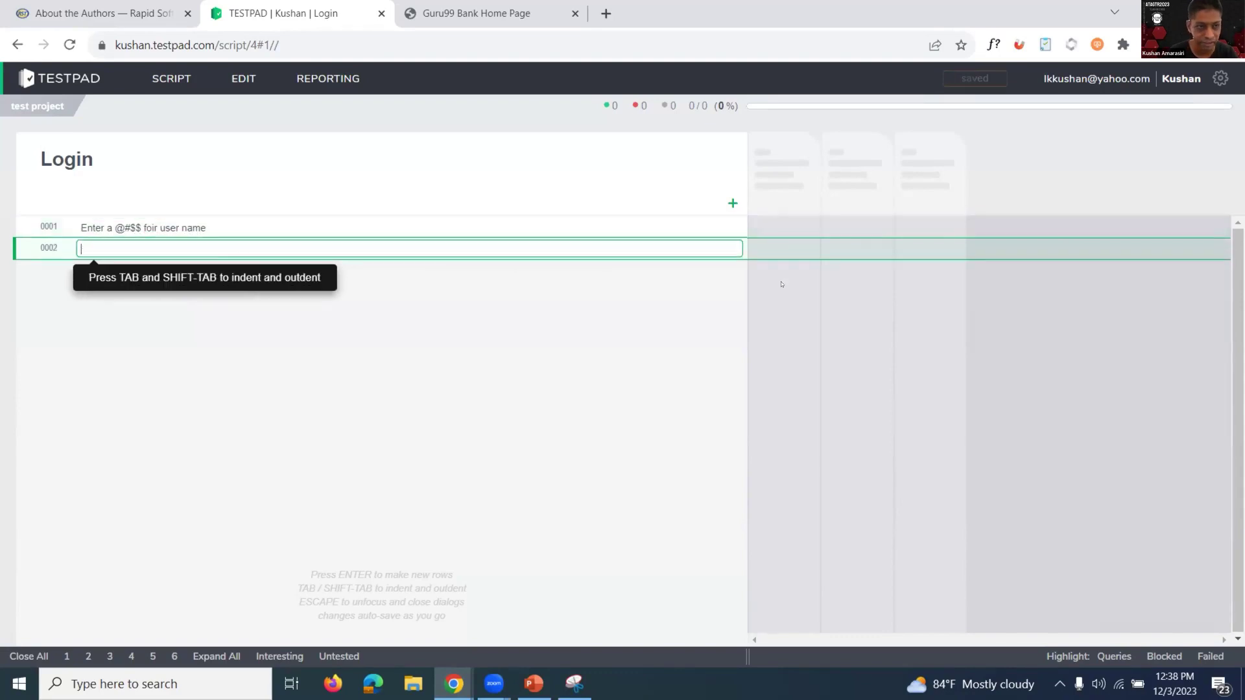
# Add steps 'enter password blank', 'click on the button' and 'will display and error unhandled exception'.
pyautogui.write('enter pass')
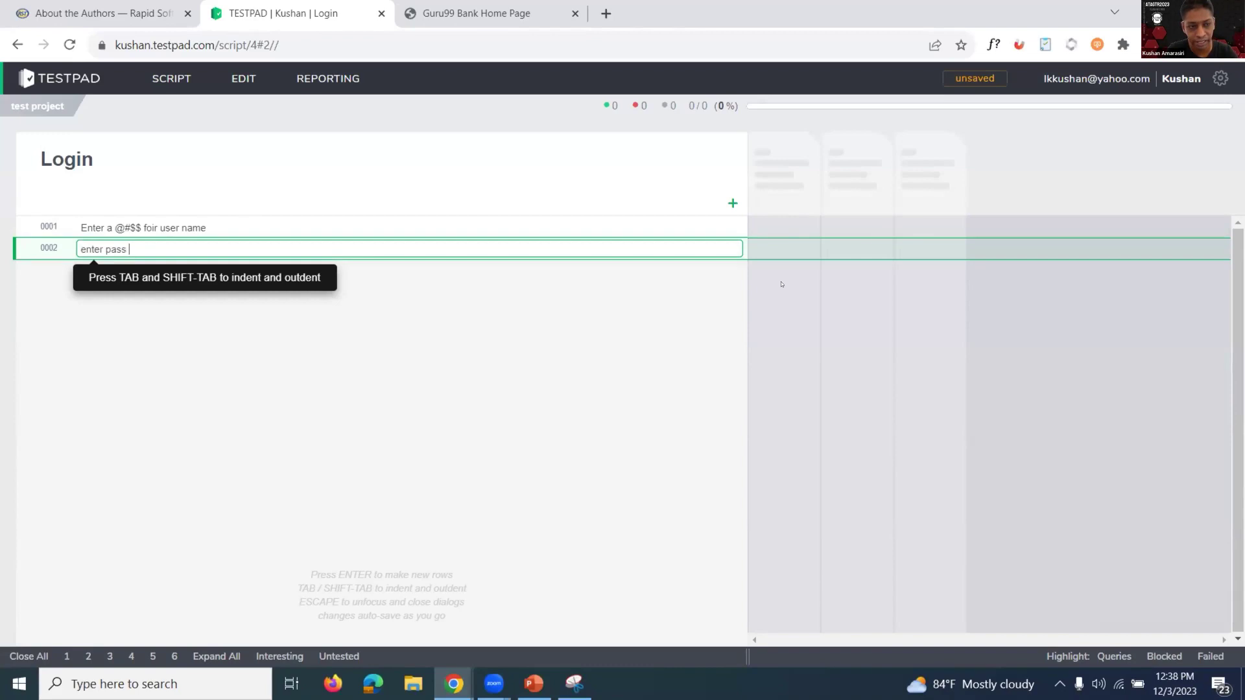
pyautogui.write('word')
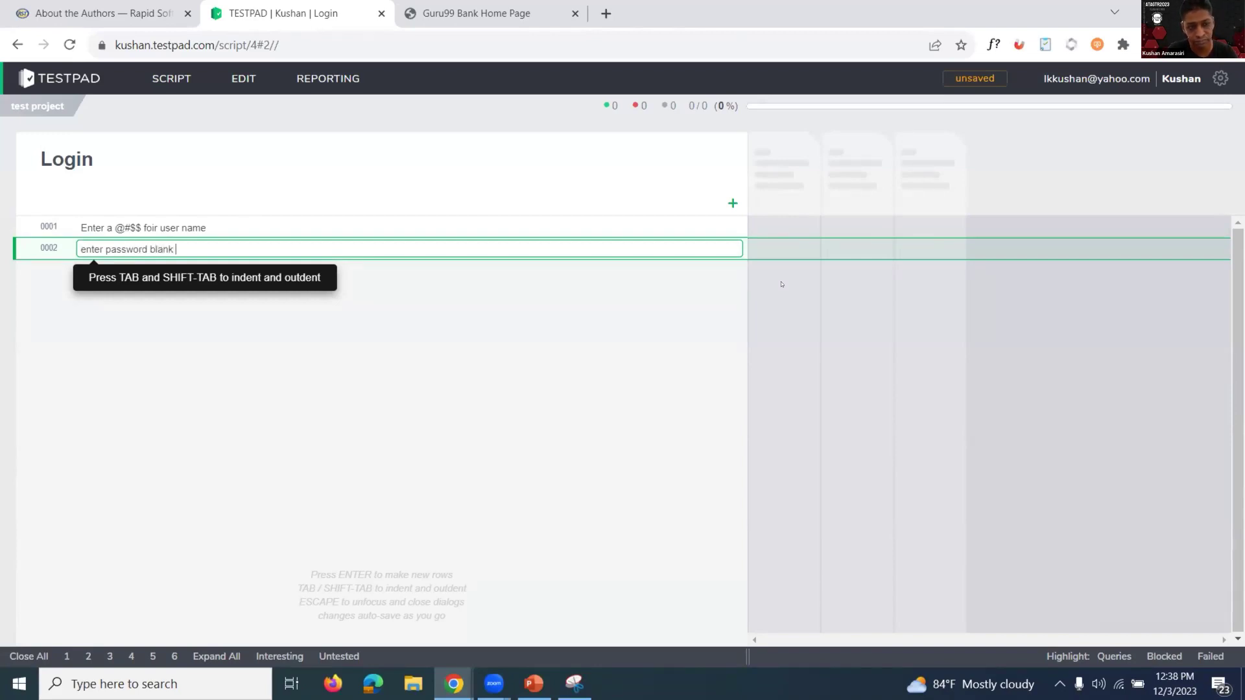
pyautogui.write(' blank')
pyautogui.press('Return')
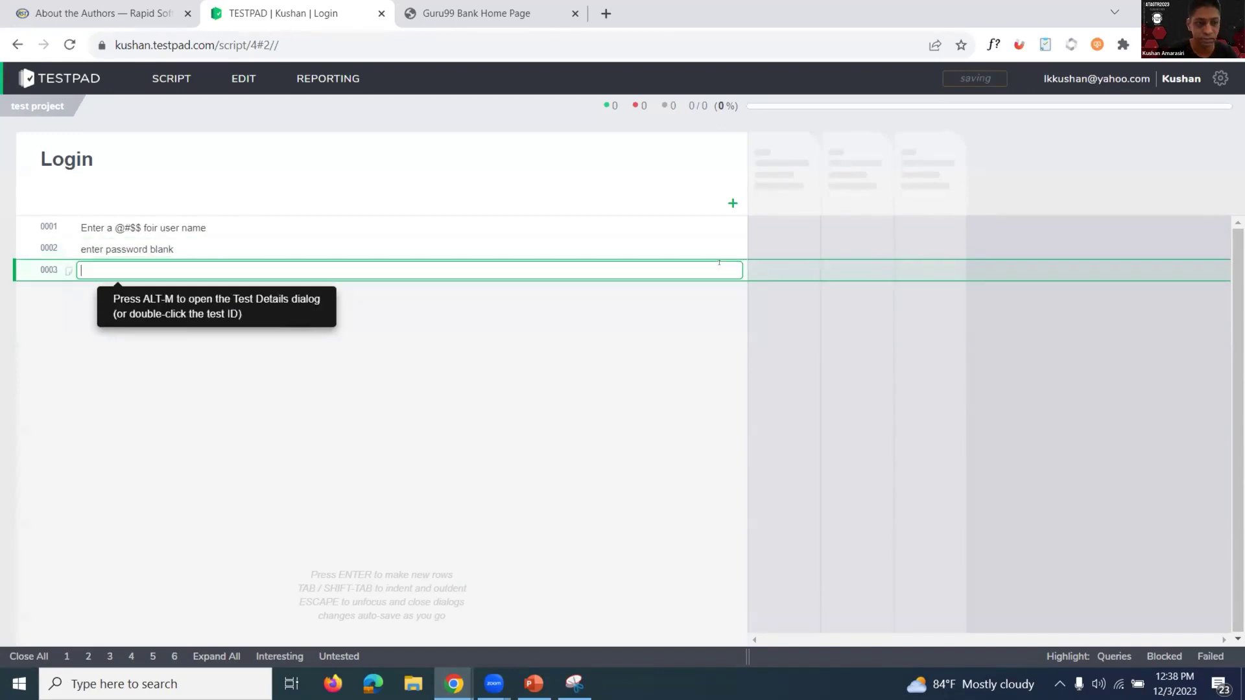
pyautogui.write('enter ')
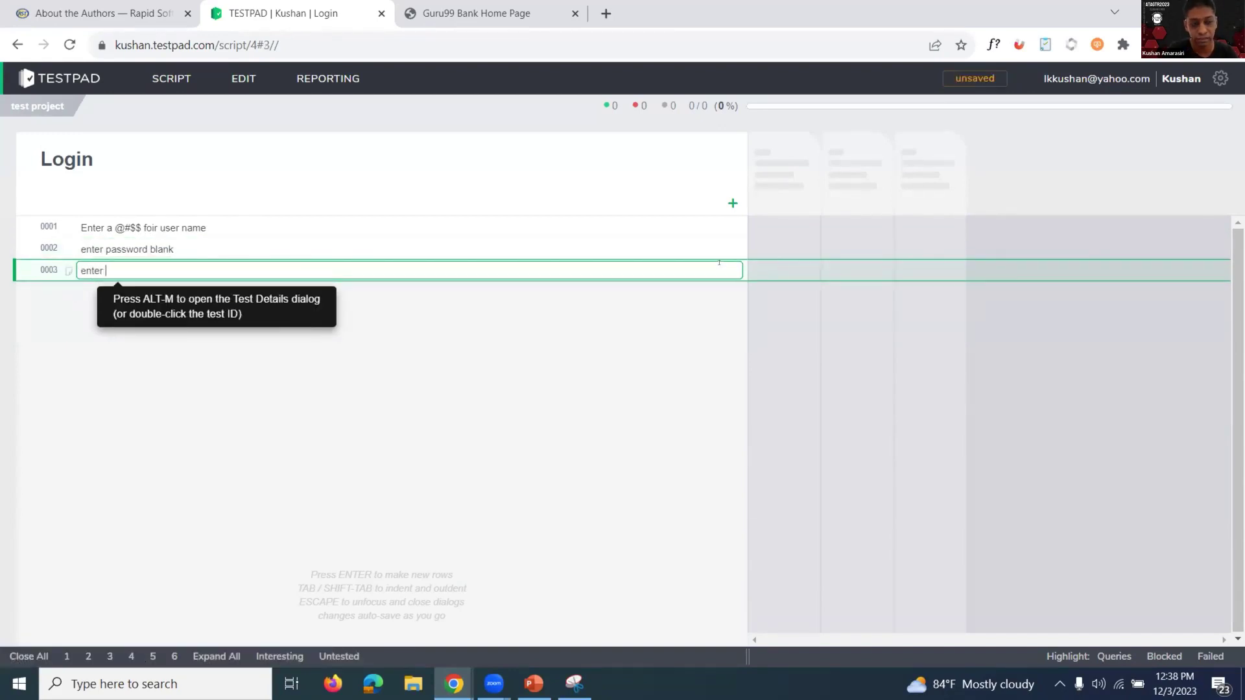
pyautogui.write('button')
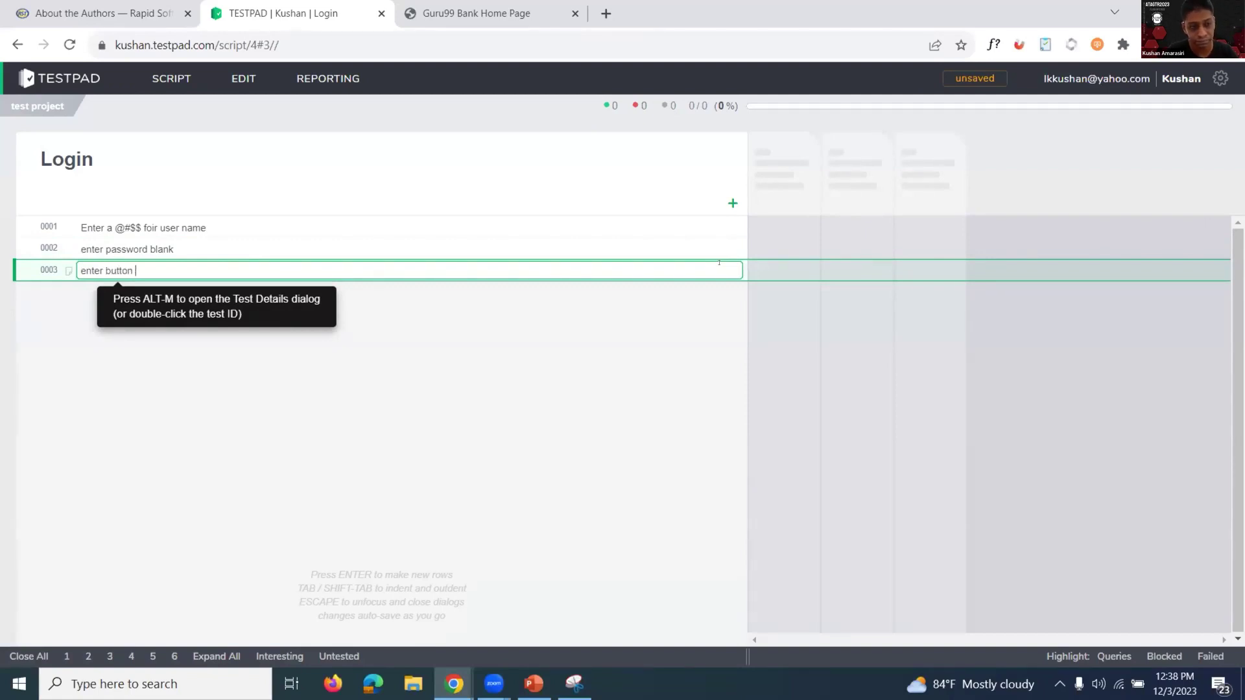
pyautogui.press('BackSpace')
pyautogui.press('BackSpace')
pyautogui.press('BackSpace')
pyautogui.press('BackSpace')
pyautogui.press('BackSpace')
pyautogui.press('BackSpace')
pyautogui.press('BackSpace')
pyautogui.press('BackSpace')
pyautogui.press('BackSpace')
pyautogui.press('BackSpace')
pyautogui.press('BackSpace')
pyautogui.press('BackSpace')
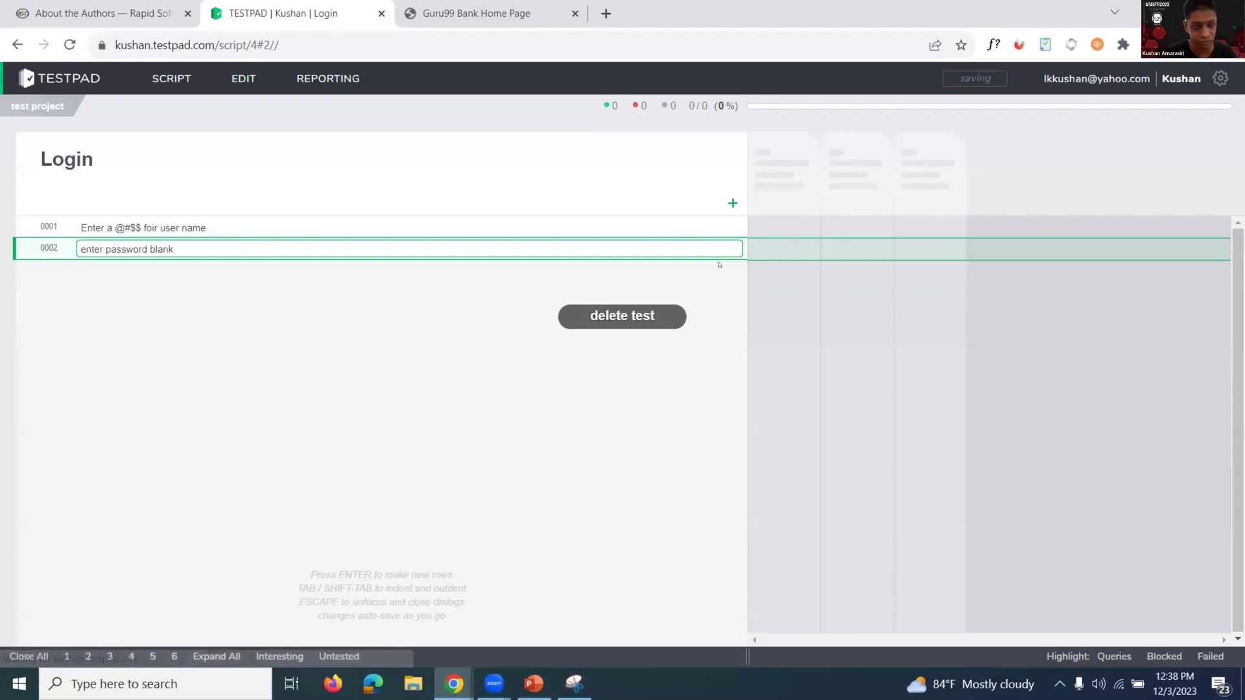
pyautogui.press('Return')
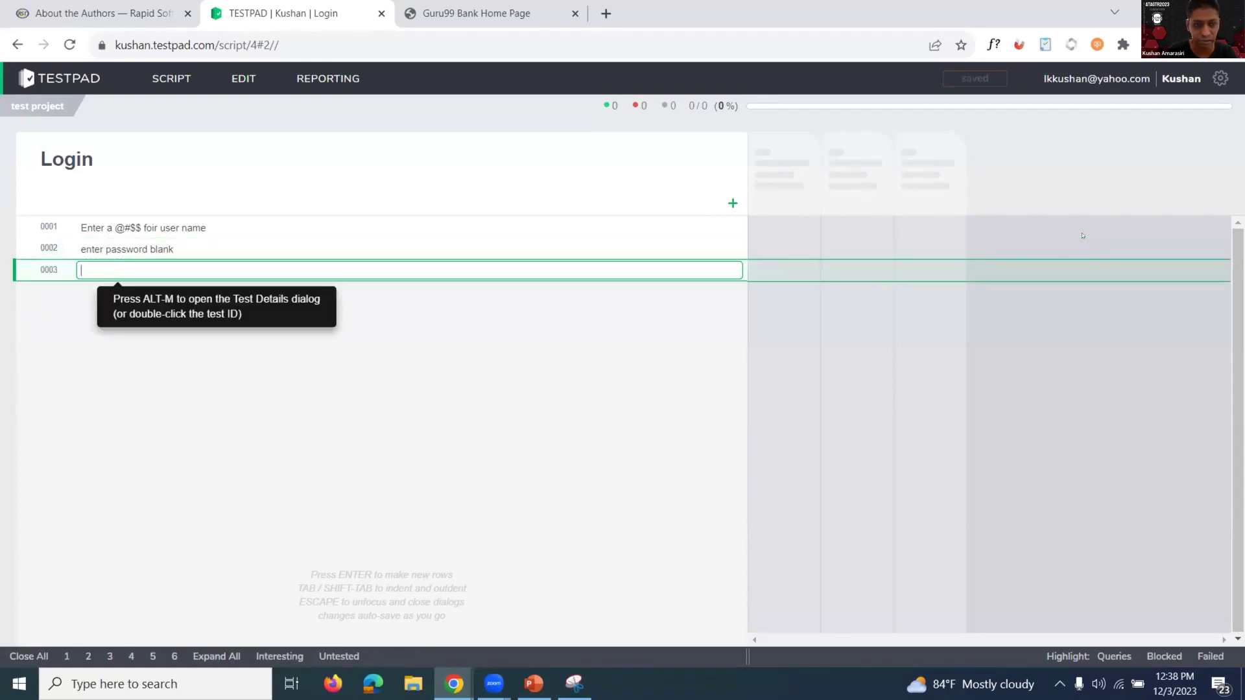
pyautogui.write('click on the button')
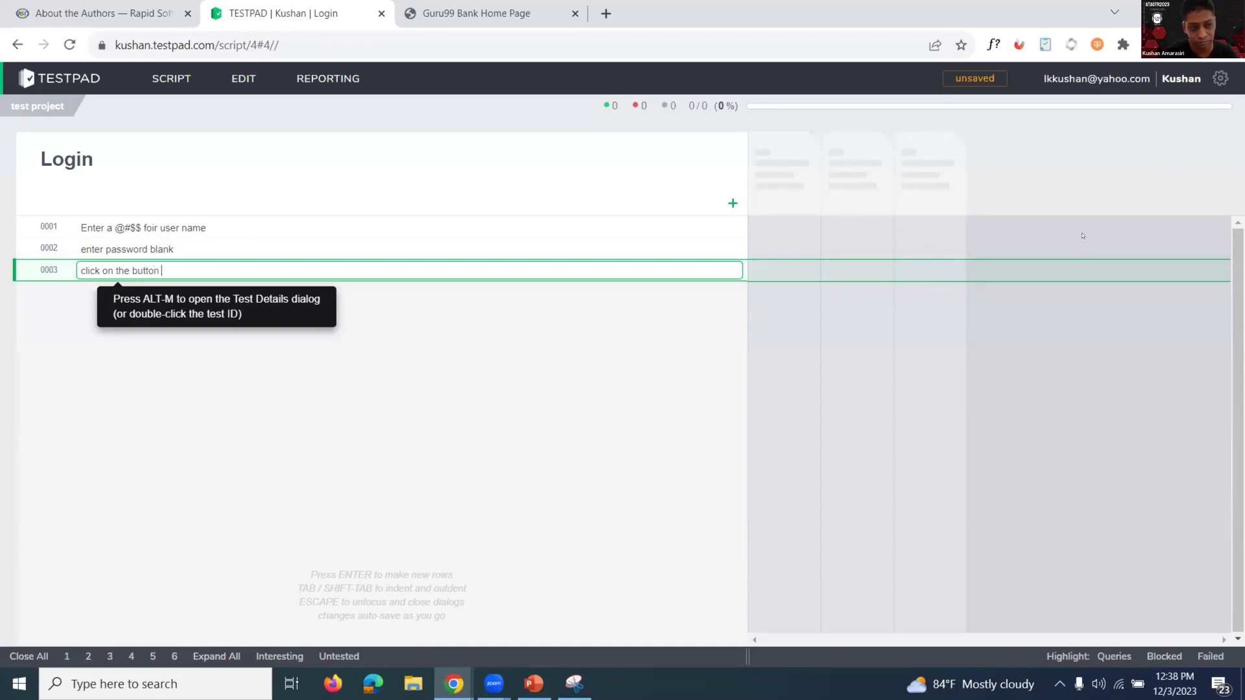
pyautogui.press('Return')
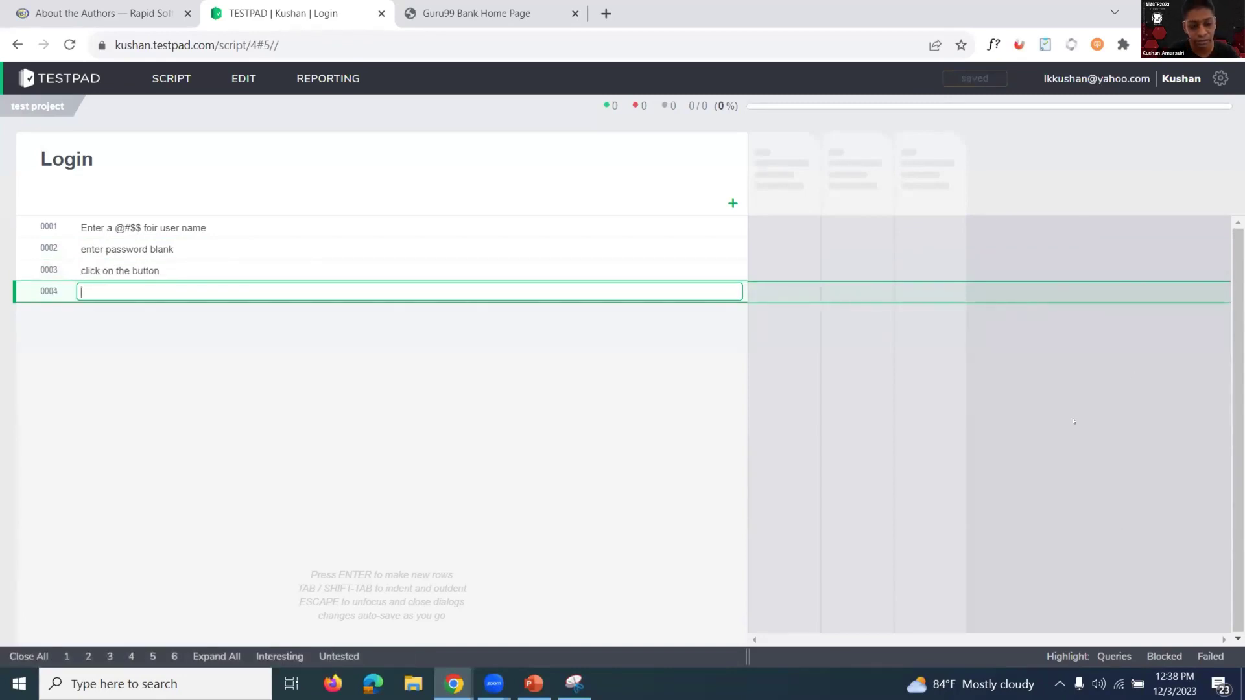
pyautogui.write('will display ')
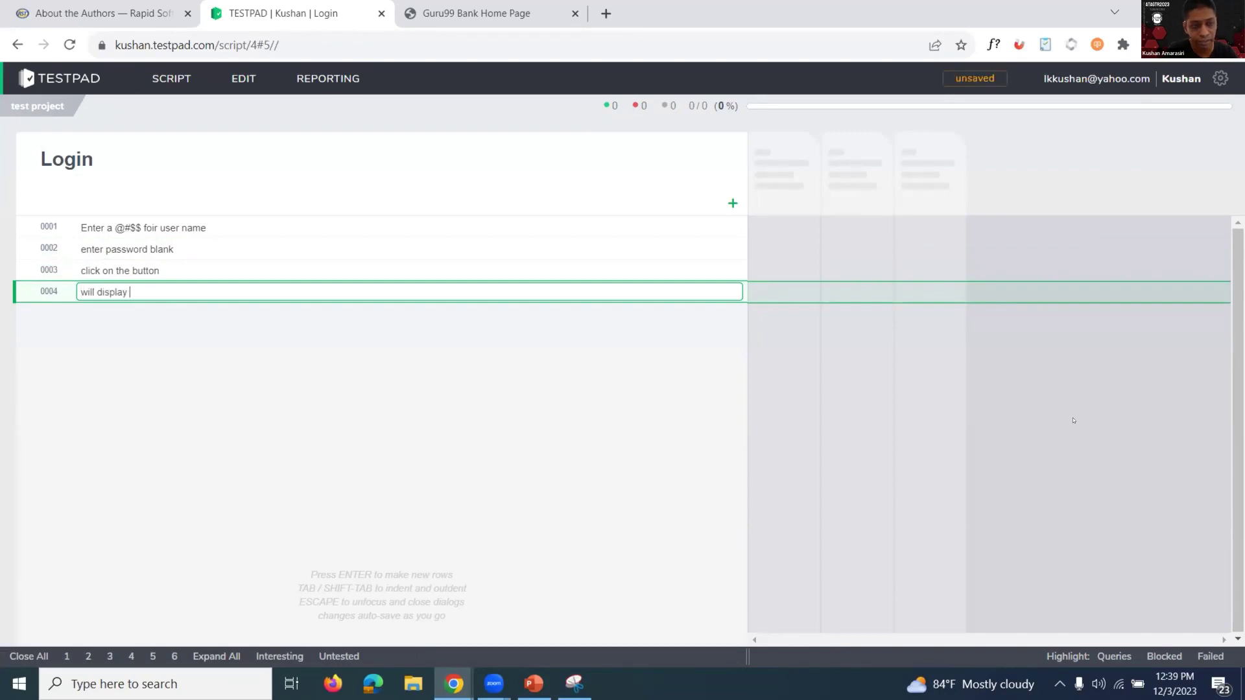
pyautogui.write('and error ')
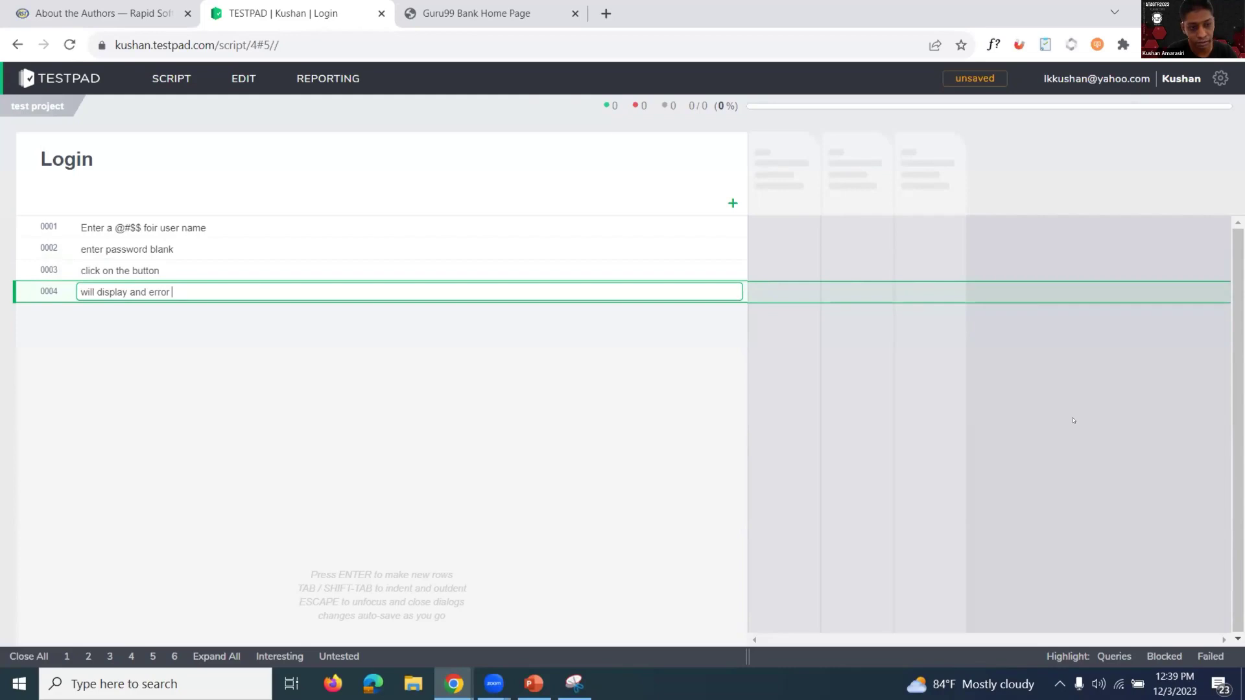
pyautogui.write('unhandled ex')
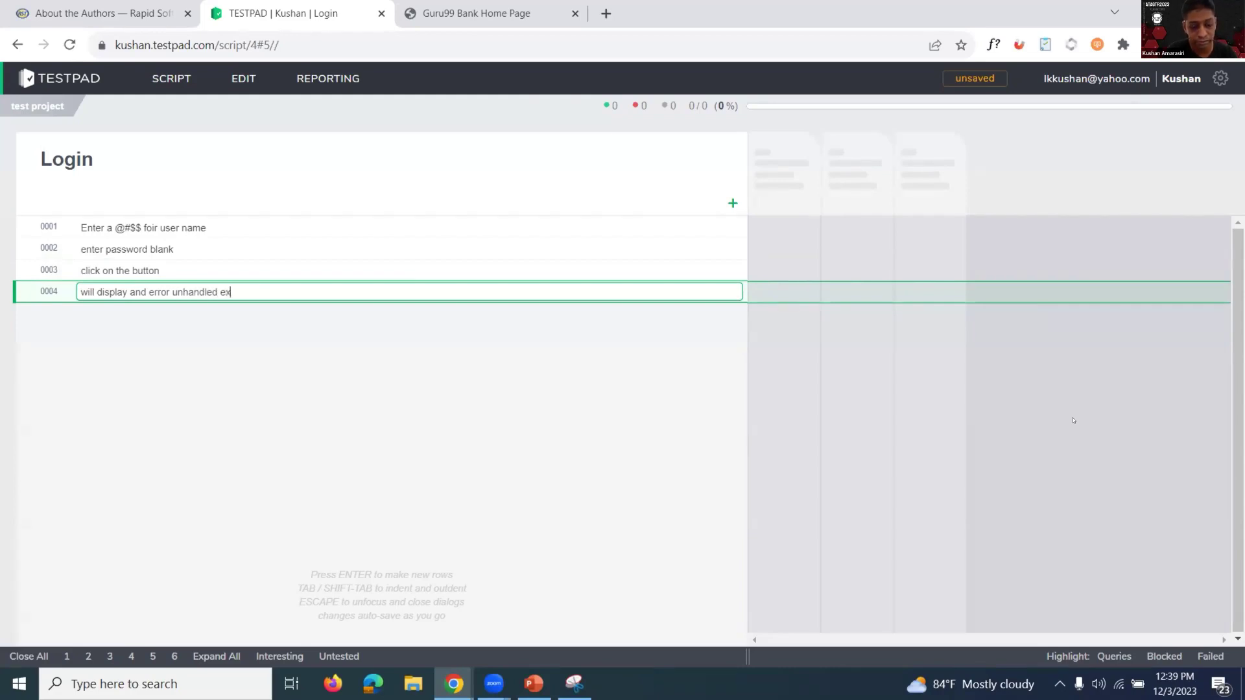
pyautogui.write('ception')
pyautogui.press('Return')
pyautogui.click(800, 243)
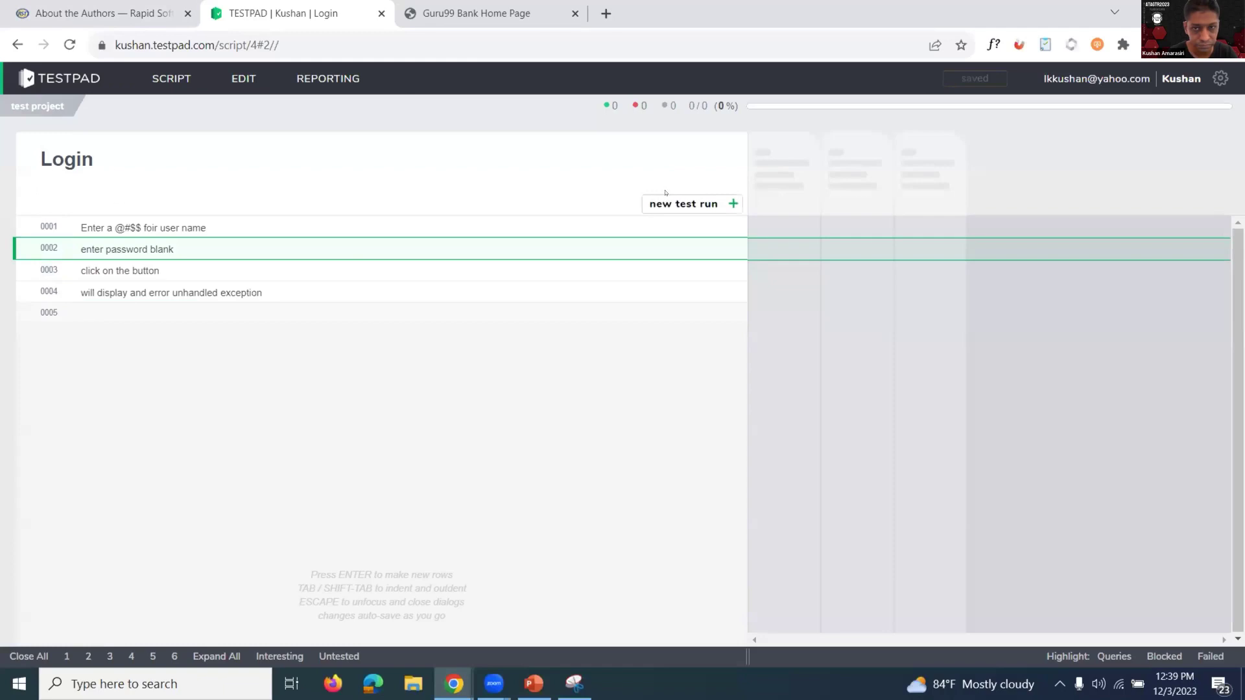
# Create and save Login test run 1 assigned to a named team member, then open its results.
pyautogui.click(697, 202)
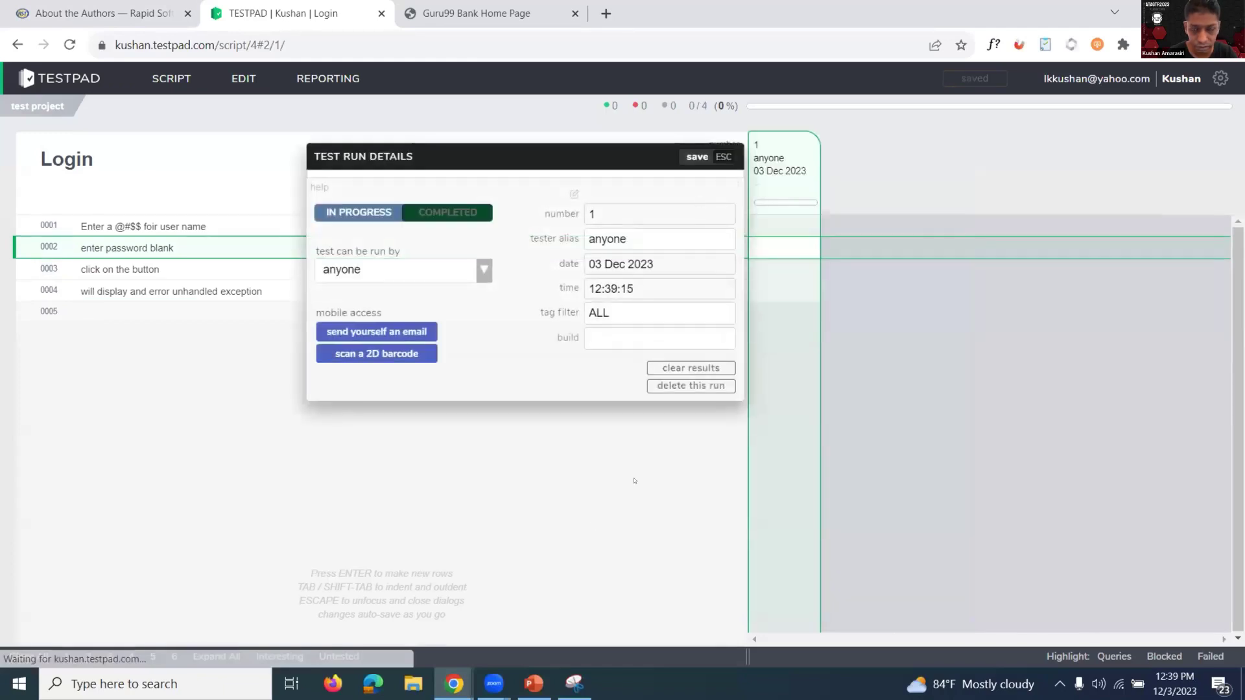
pyautogui.click(410, 272)
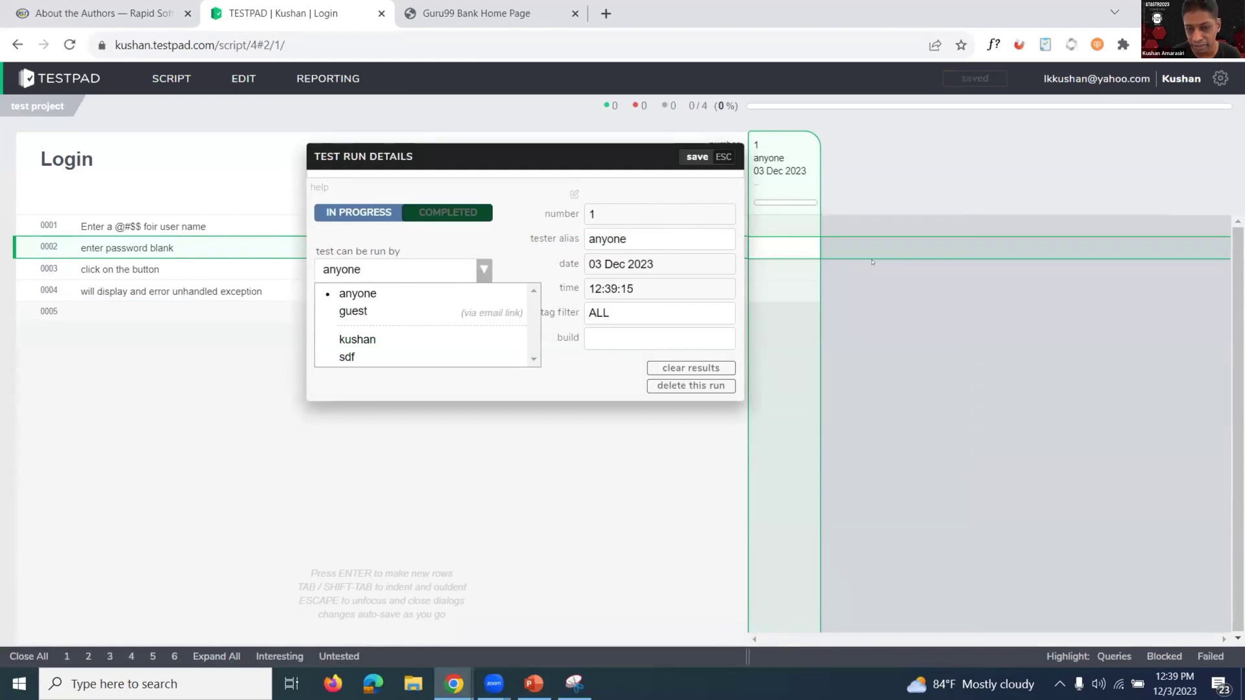
pyautogui.click(843, 291)
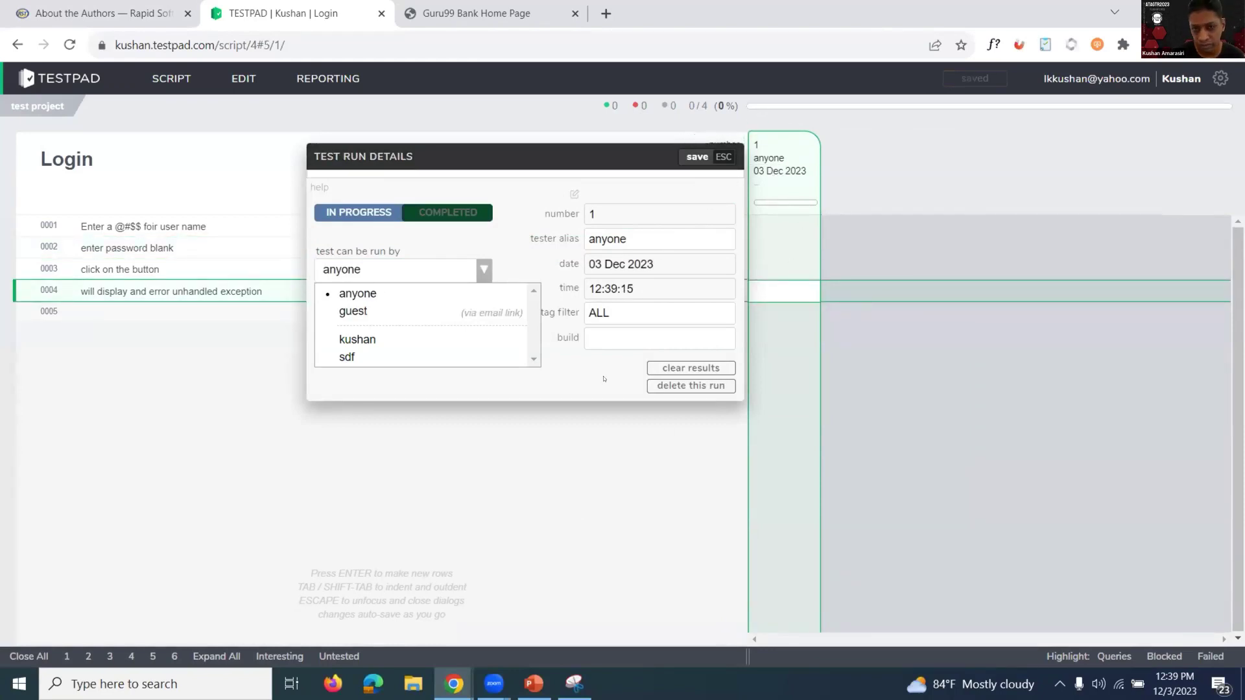
pyautogui.moveTo(761, 210)
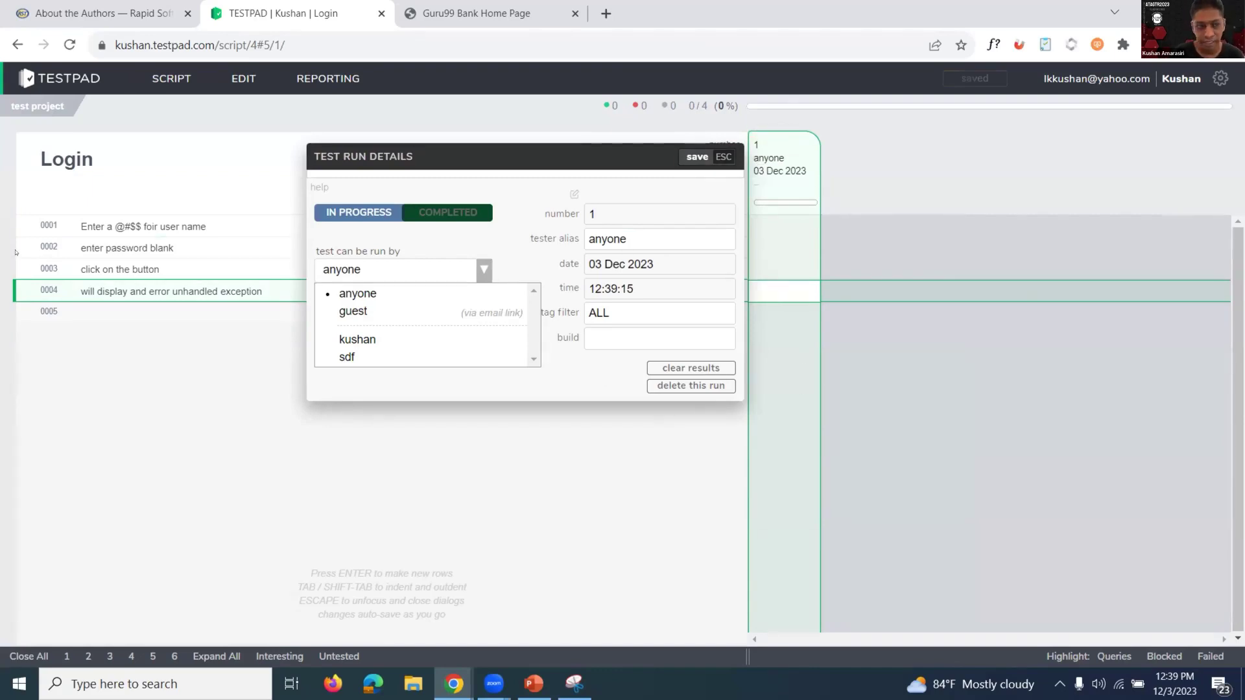
pyautogui.click(389, 339)
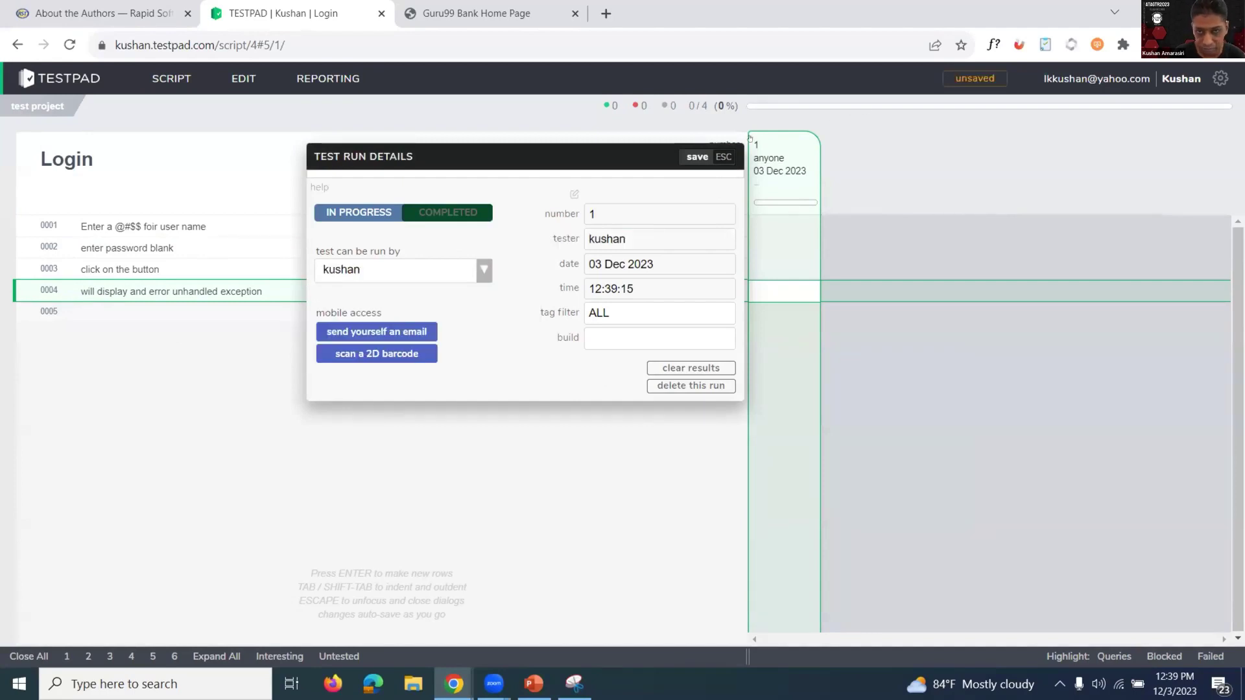
pyautogui.click(711, 159)
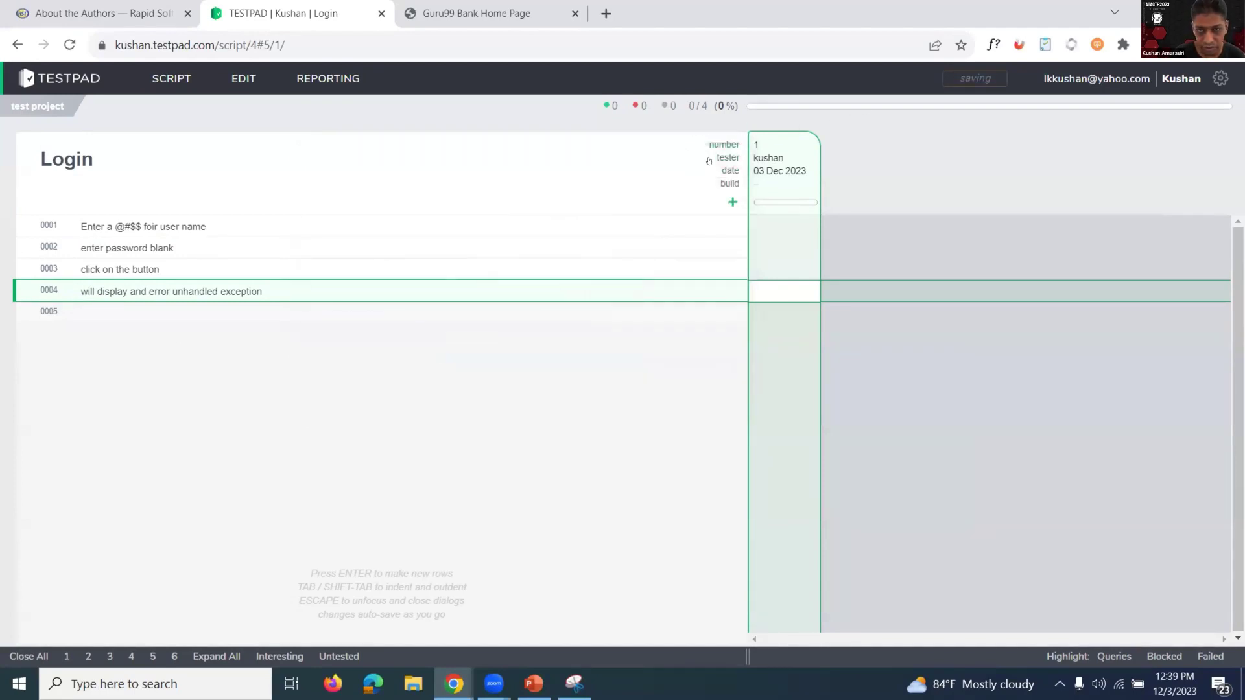
pyautogui.click(771, 231)
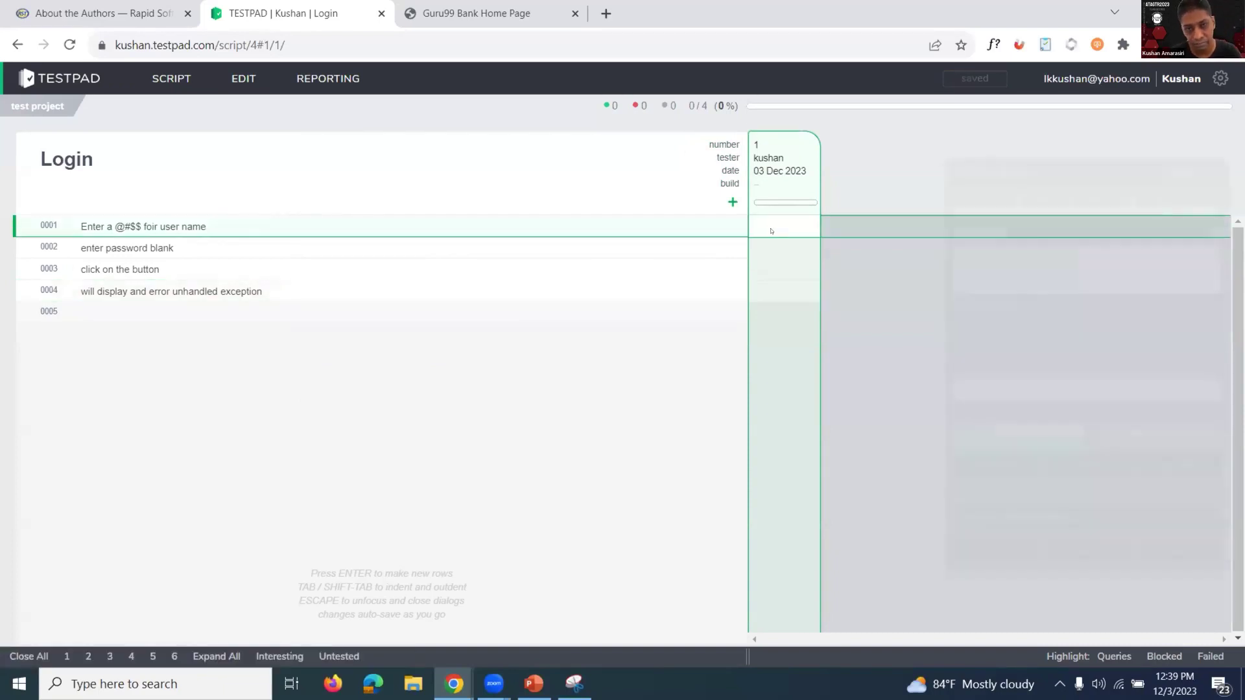
pyautogui.click(771, 231)
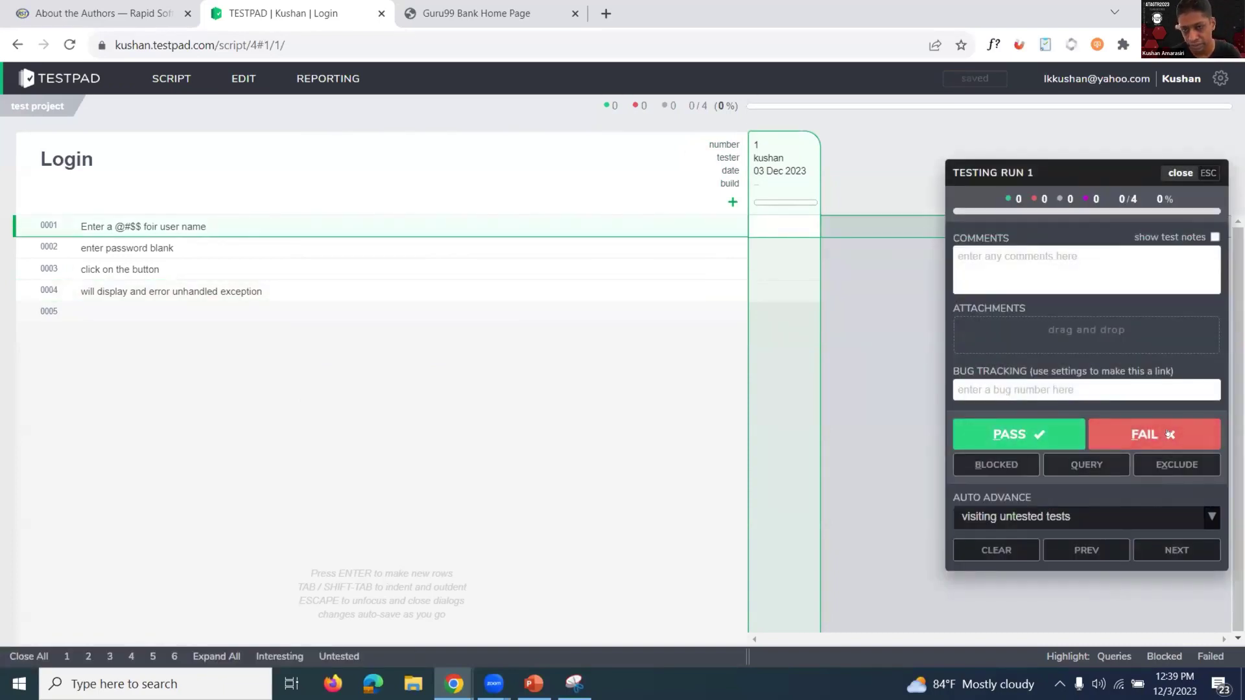
# Pass steps 0001–0003 and fail step 0004 after appending 'should not display' to it.
pyautogui.click(1037, 436)
pyautogui.click(781, 242)
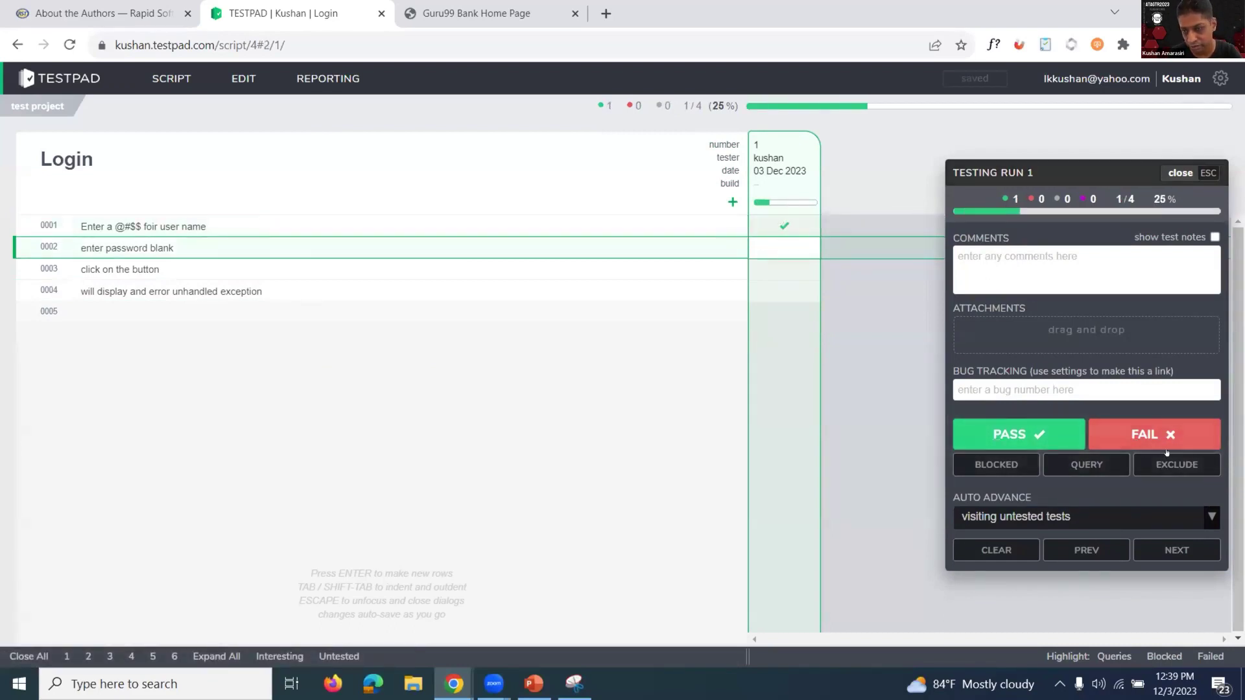
pyautogui.press('f')
pyautogui.click(245, 295)
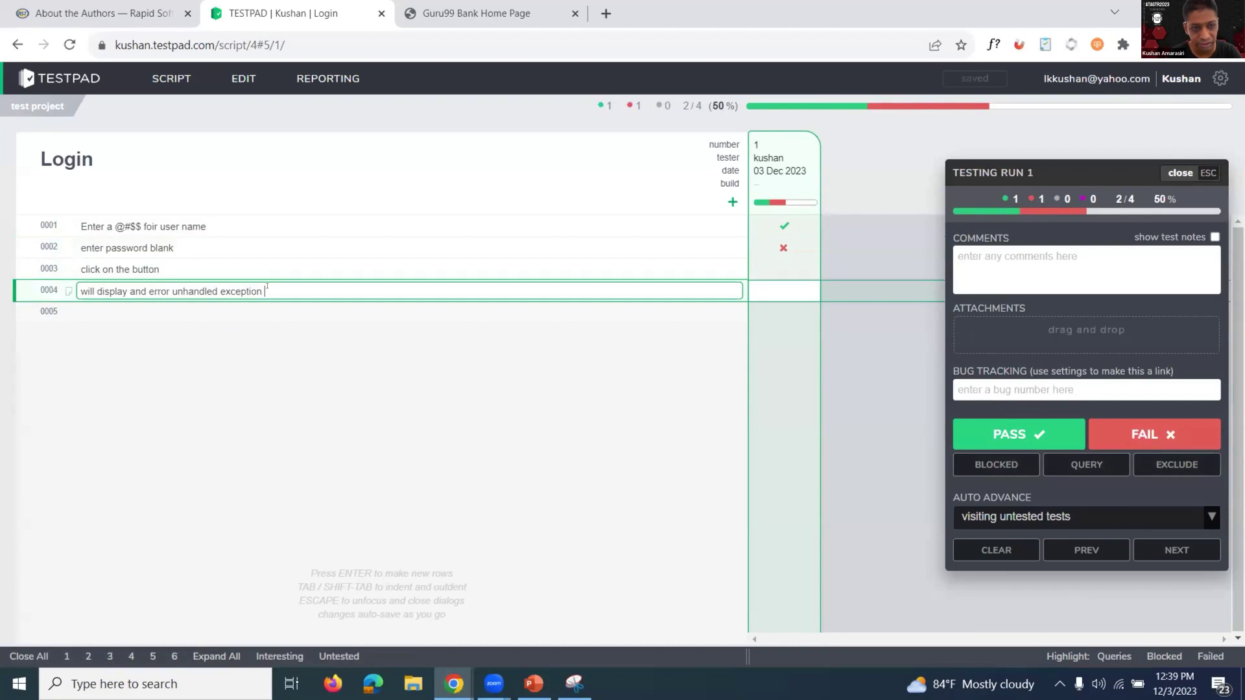
pyautogui.moveTo(36, 290); pyautogui.dragTo(35, 278)
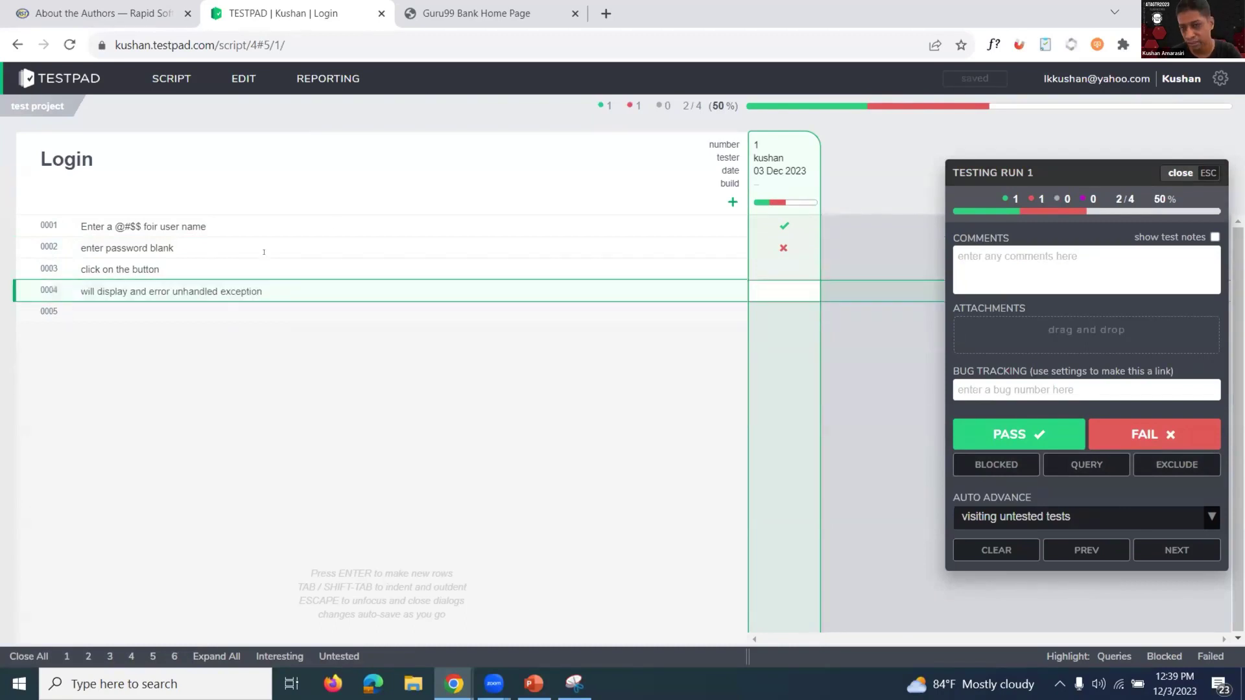
pyautogui.click(294, 285)
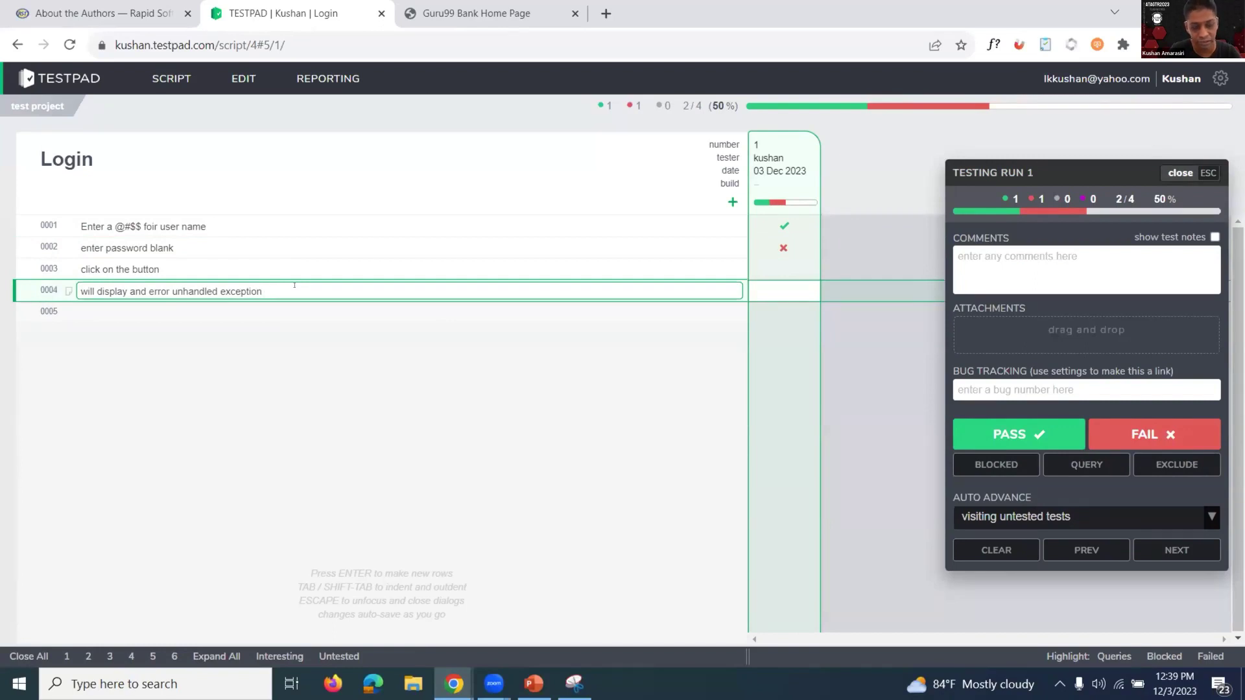
pyautogui.write('shoy')
pyautogui.write('uld not')
pyautogui.write(' displ')
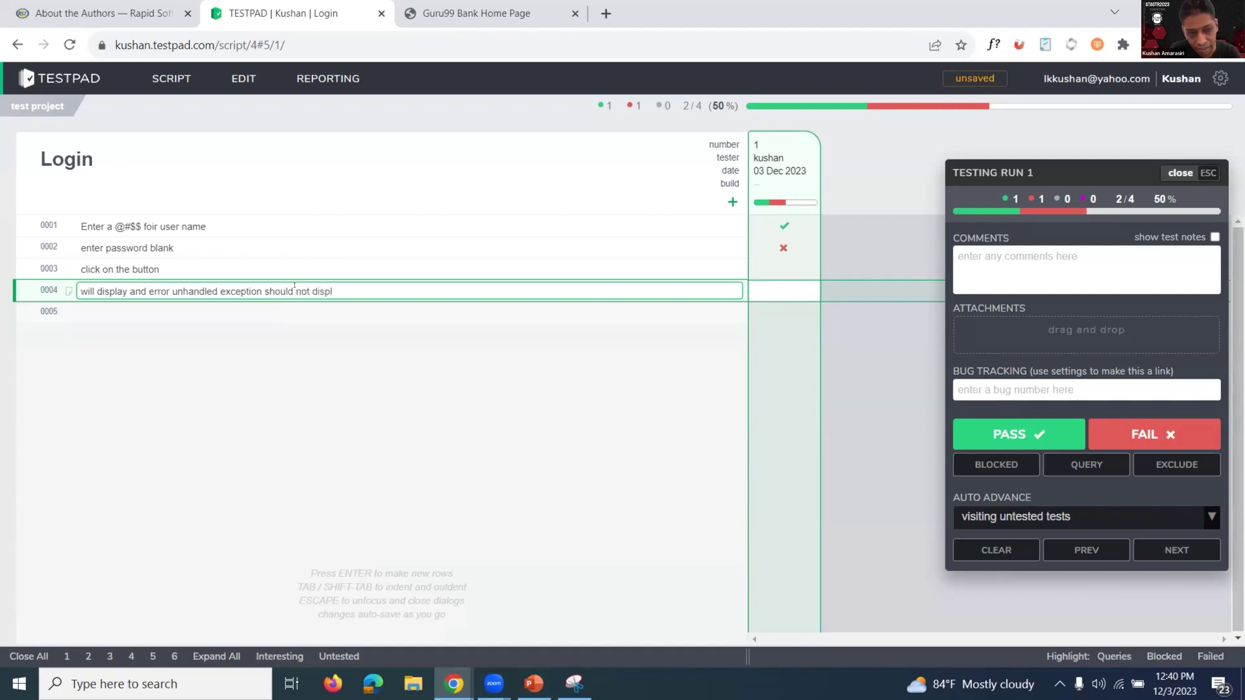
pyautogui.write('ay')
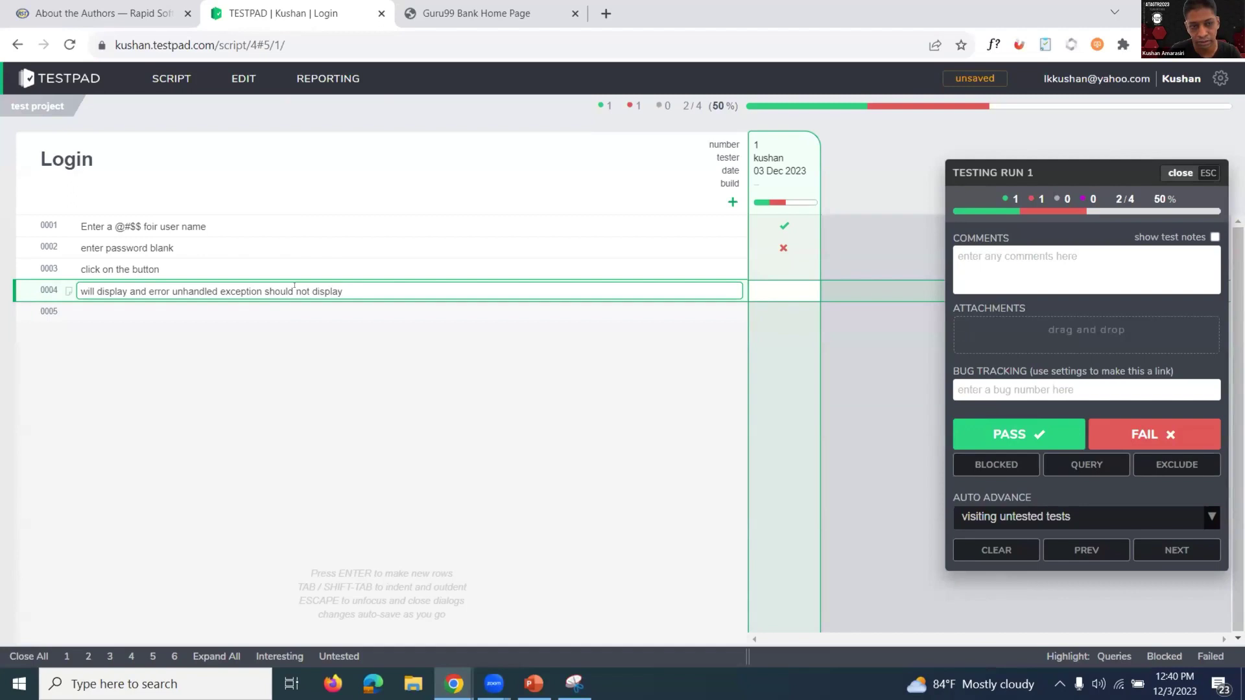
pyautogui.click(772, 252)
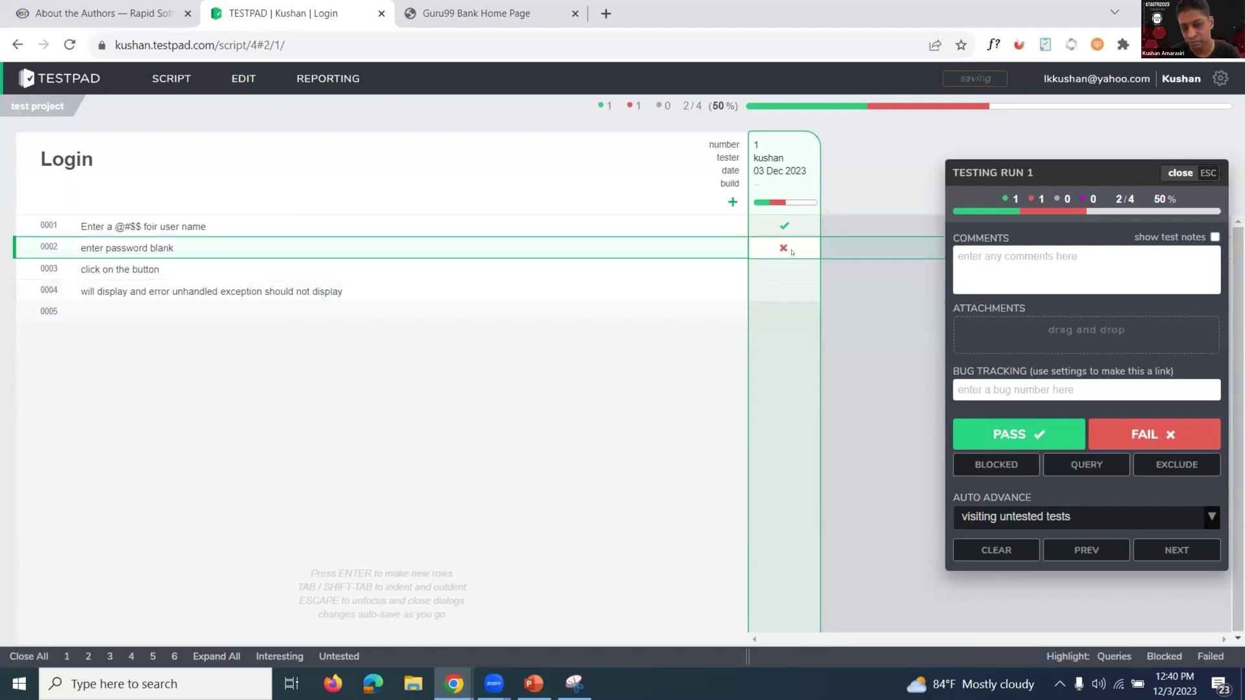
pyautogui.click(1023, 423)
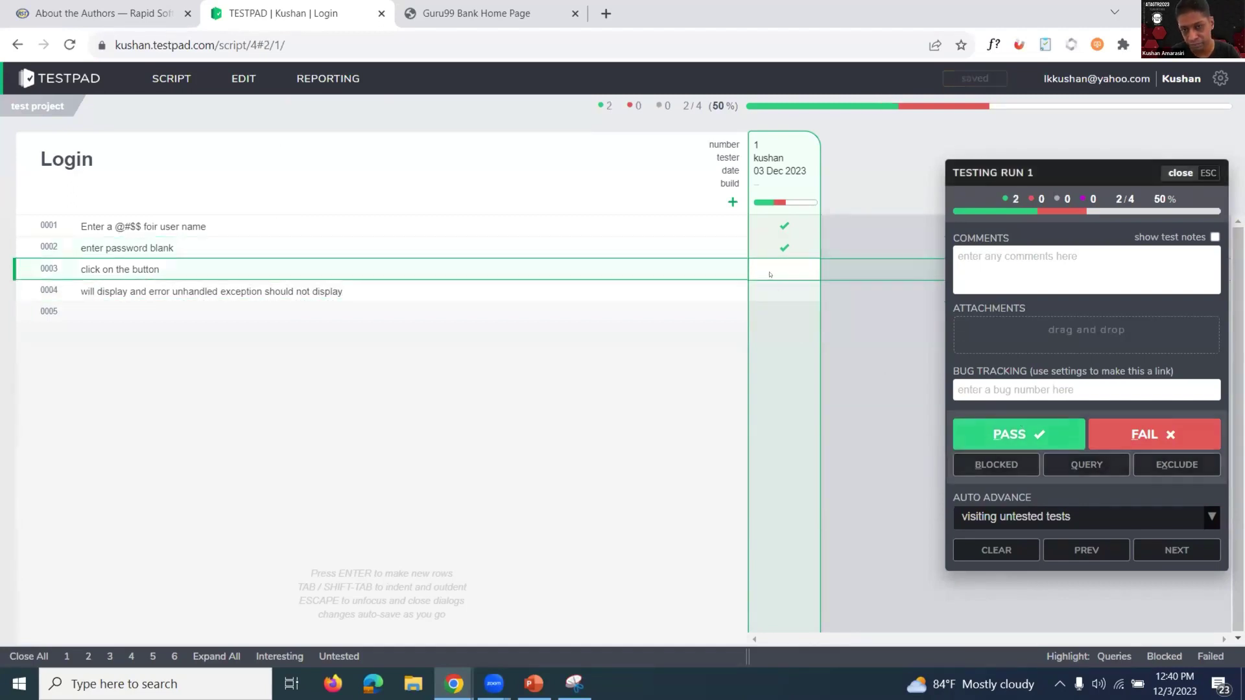
pyautogui.click(1021, 447)
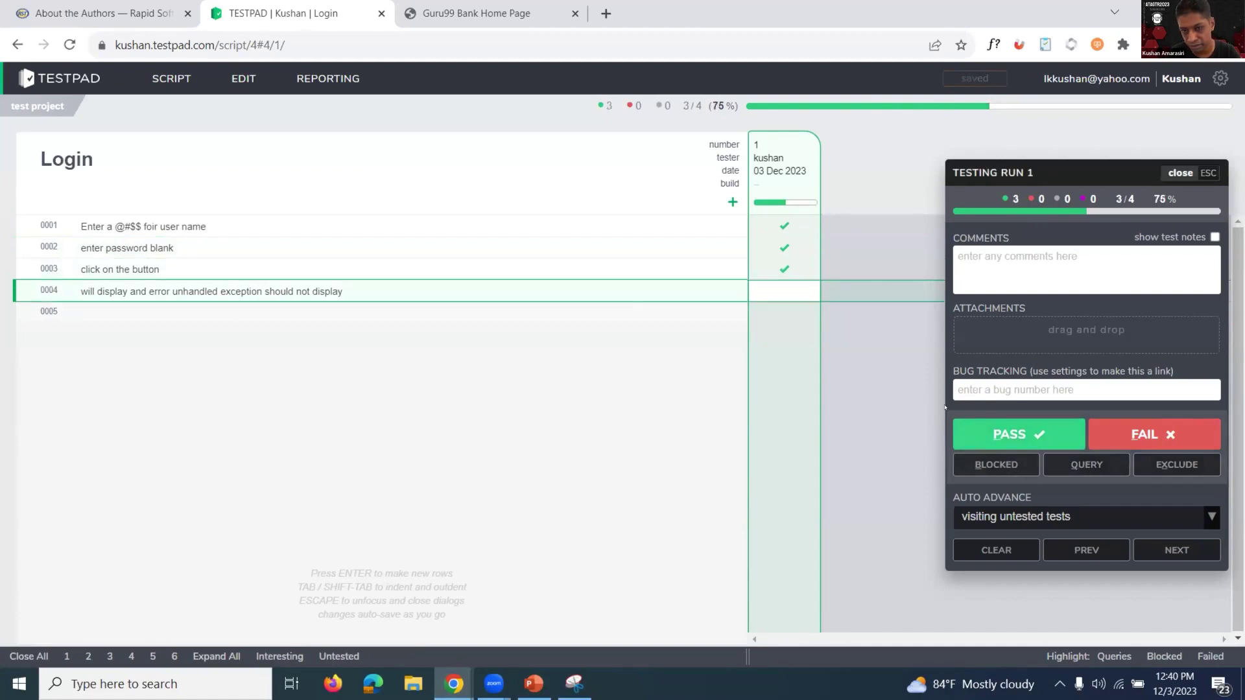
pyautogui.press('f')
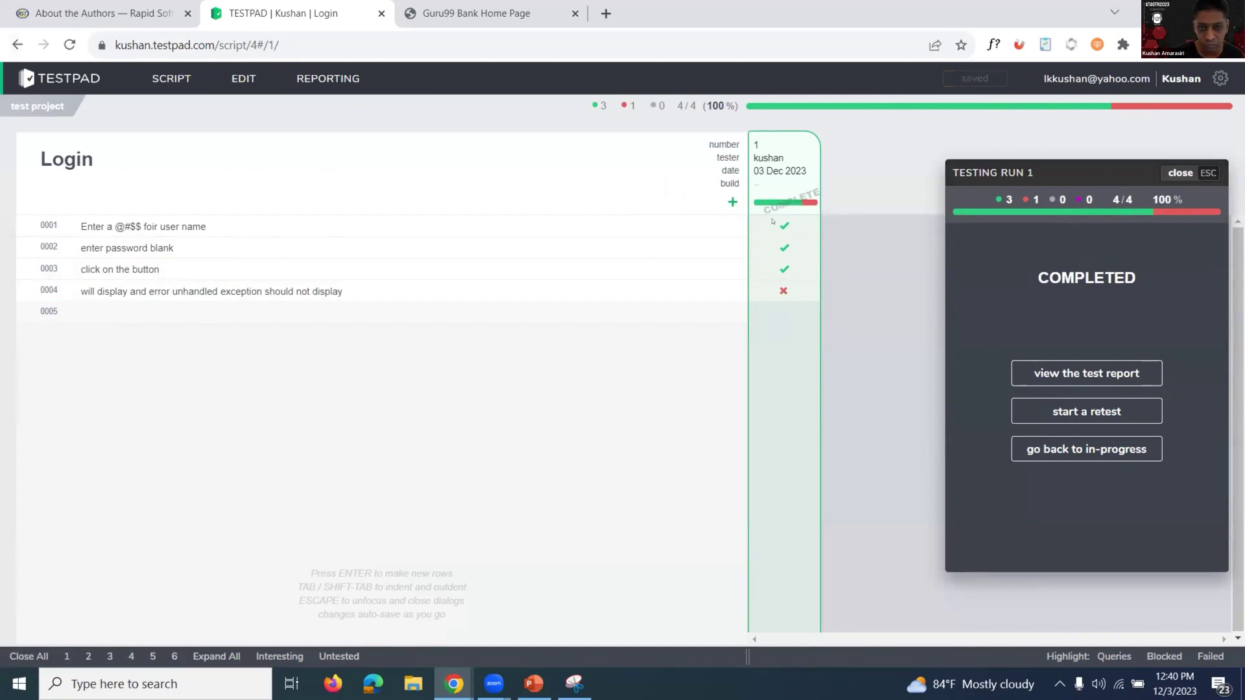
# Dismiss the retest hint and go back to the test project overview.
pyautogui.click(729, 203)
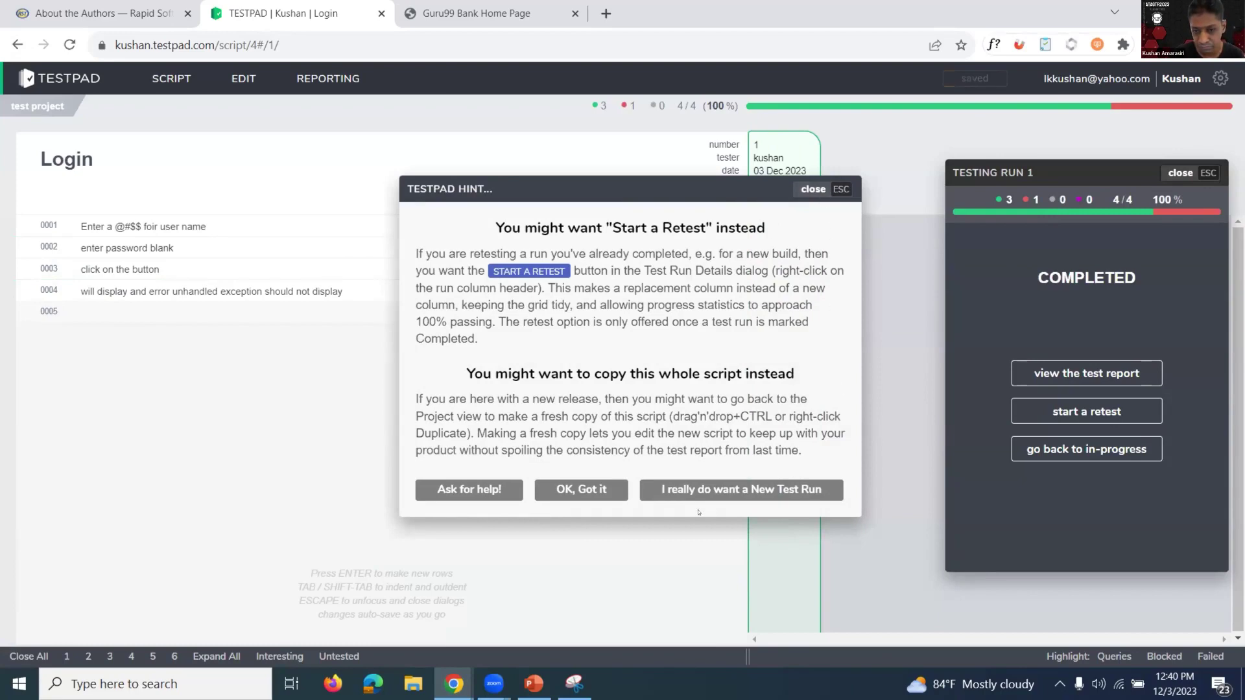
pyautogui.click(577, 490)
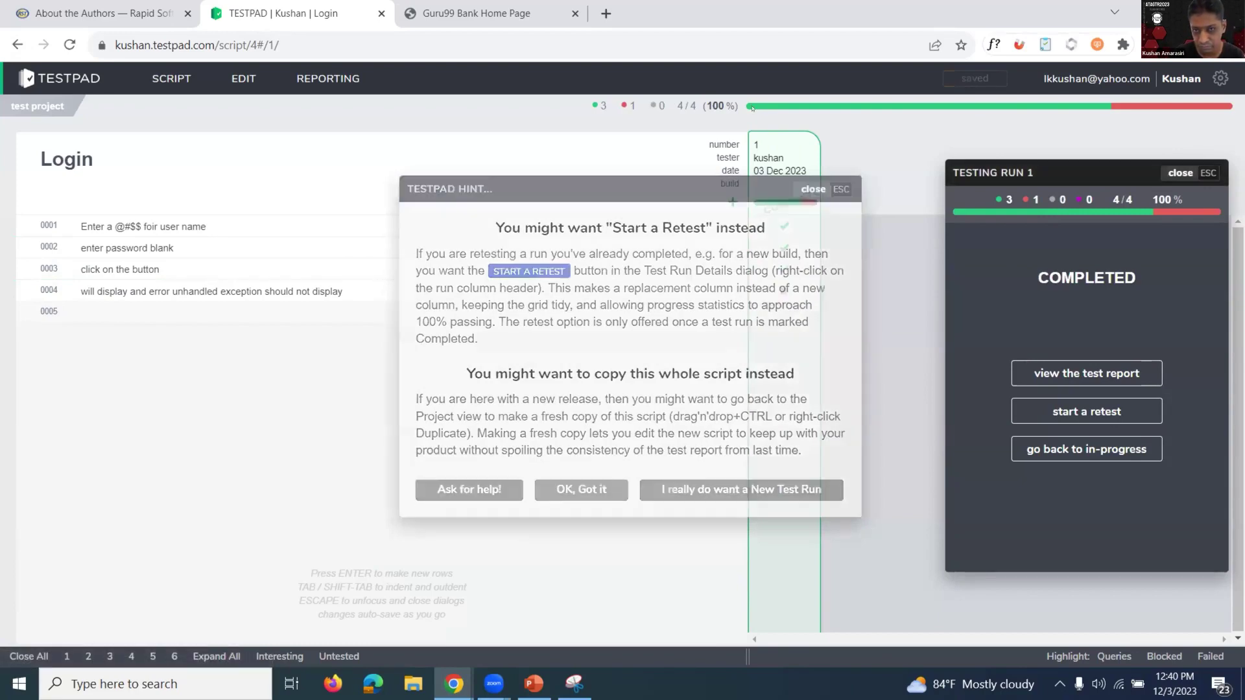
pyautogui.click(729, 202)
pyautogui.click(842, 189)
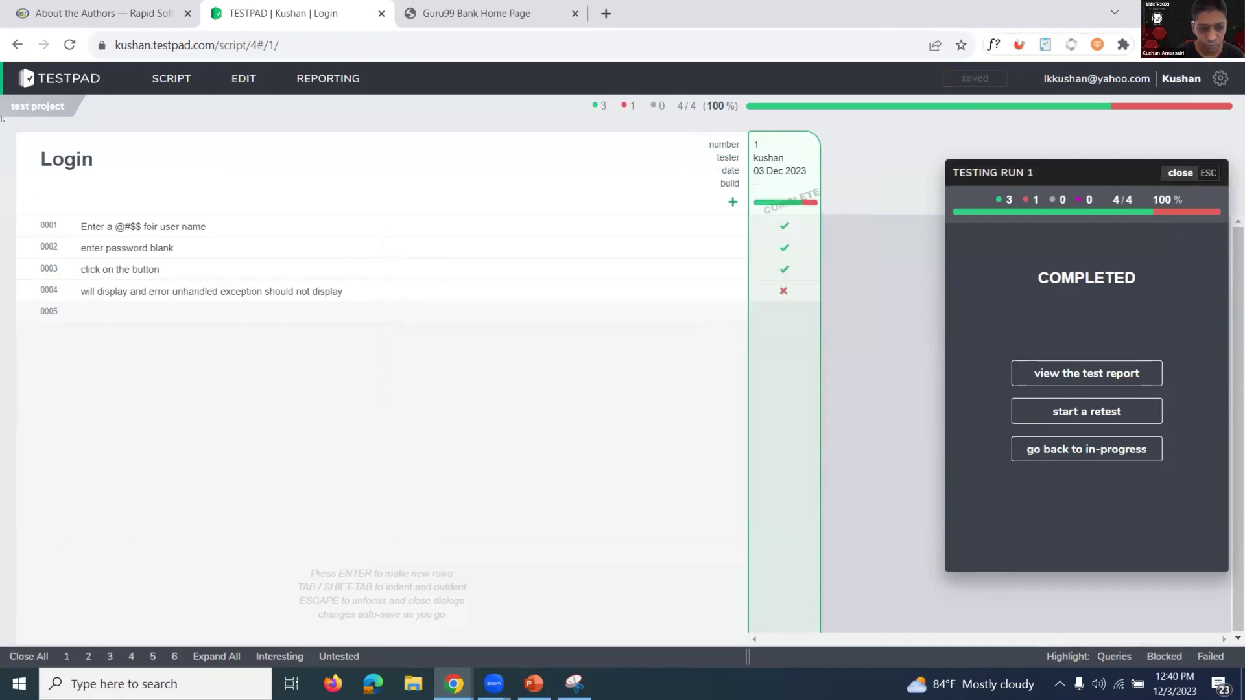
pyautogui.click(17, 45)
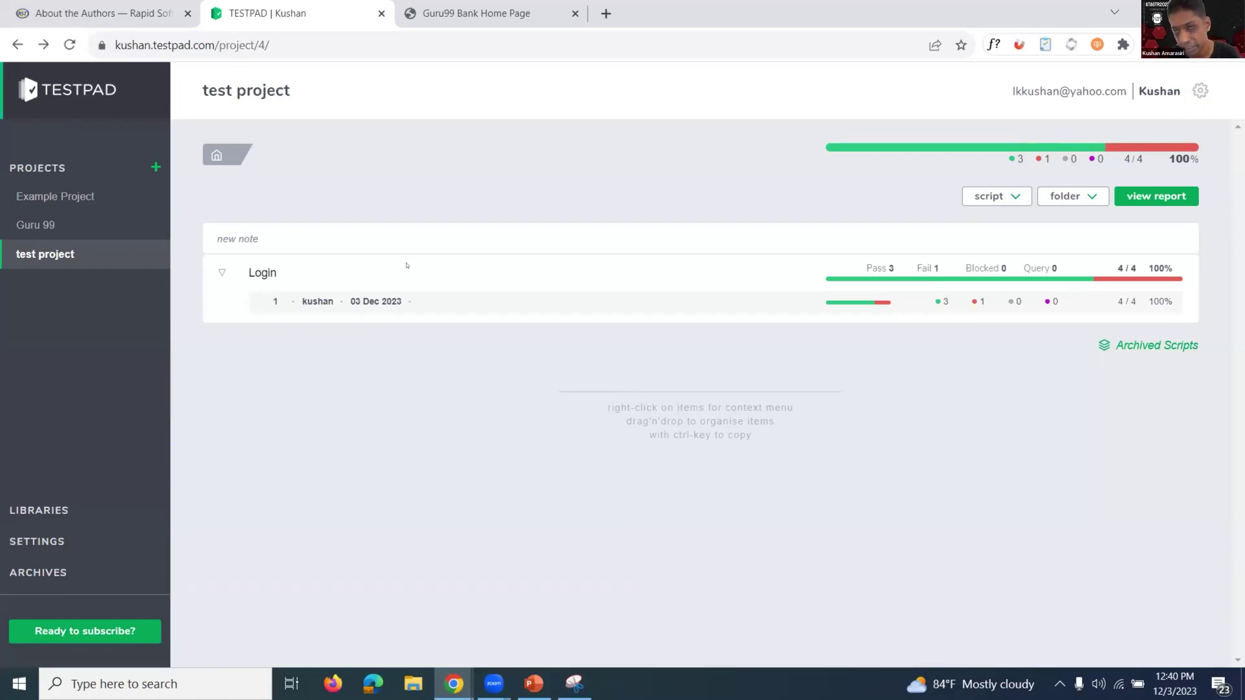
# Open the team management page and start inviting a new user.
pyautogui.click(1198, 90)
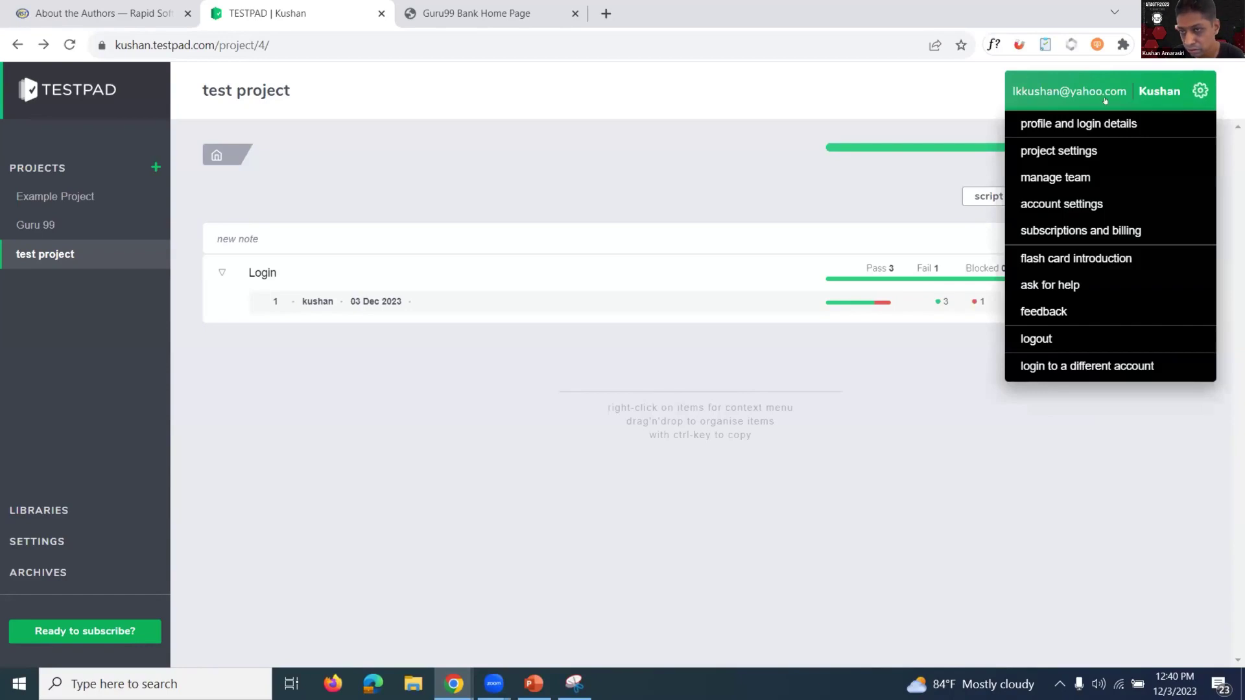
pyautogui.click(1063, 177)
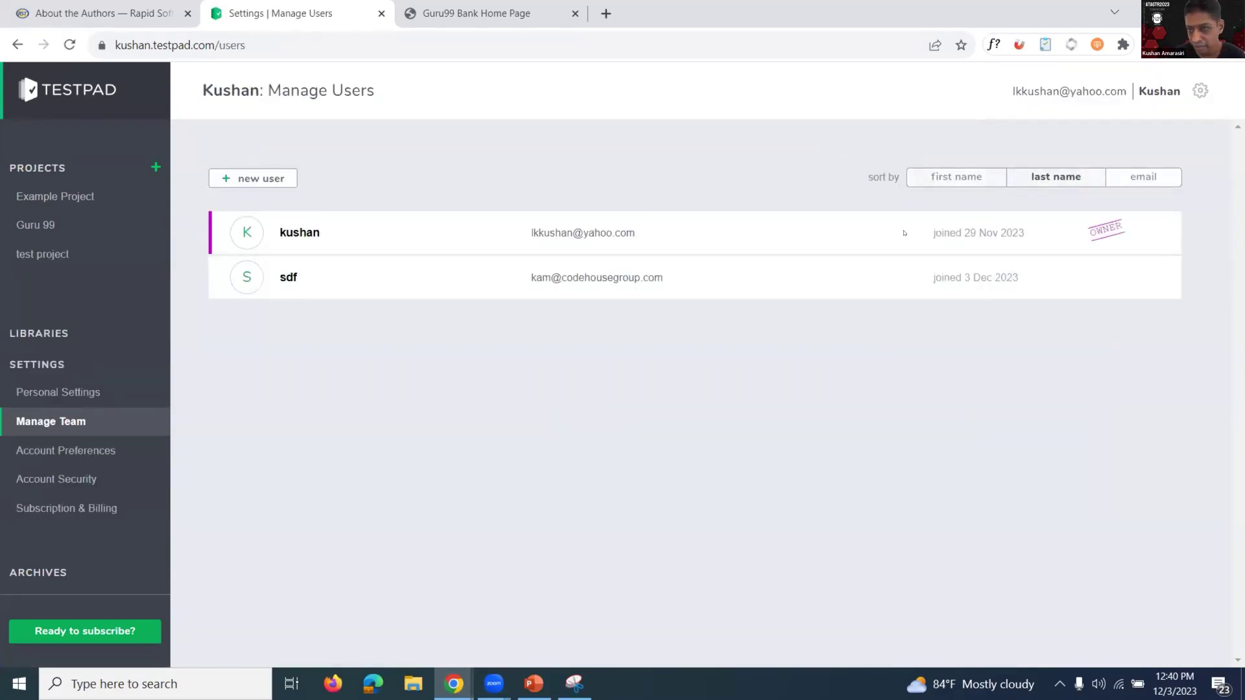
pyautogui.moveTo(273, 186); pyautogui.dragTo(263, 190)
pyautogui.click(263, 189)
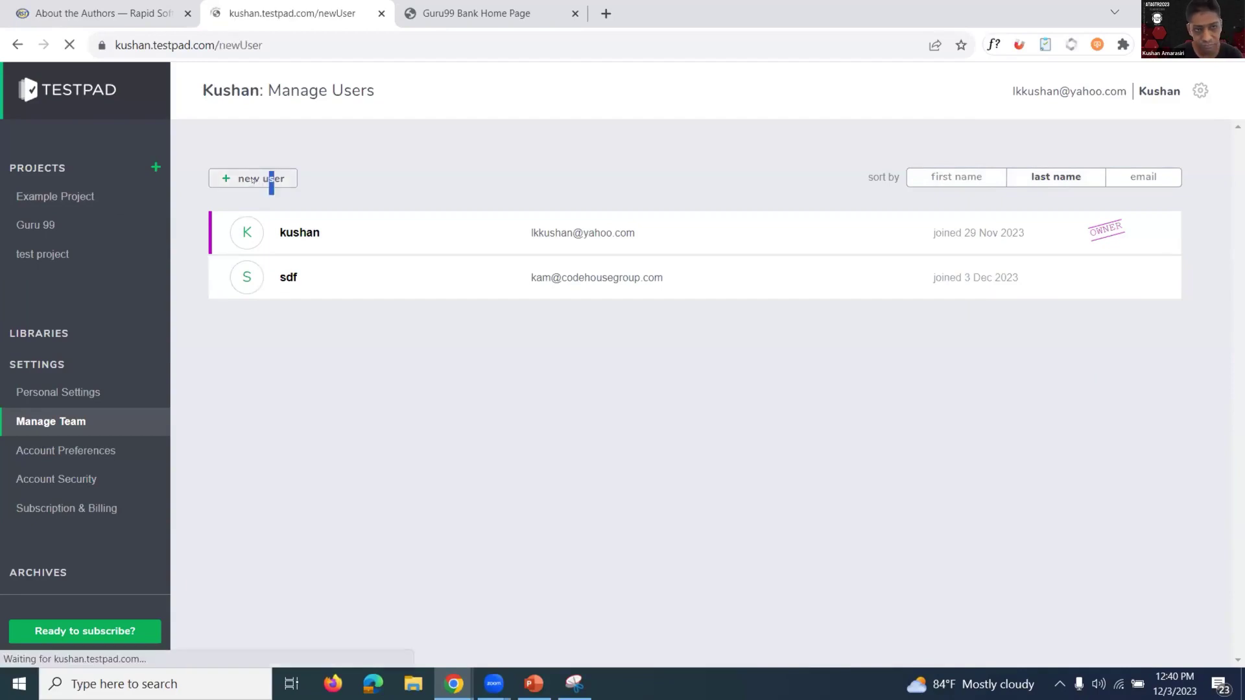
# Fill the new user's name and email from suggestions, send the invite, then search Windows for 'ou'.
pyautogui.click(449, 266)
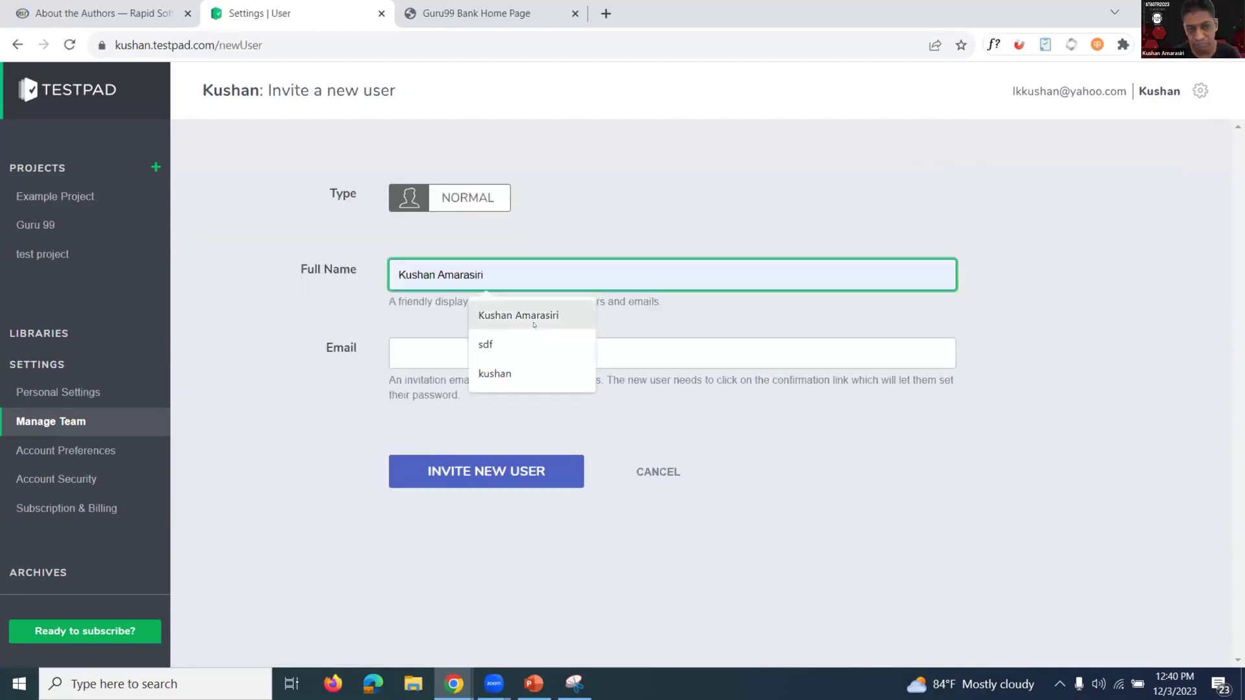
pyautogui.click(514, 344)
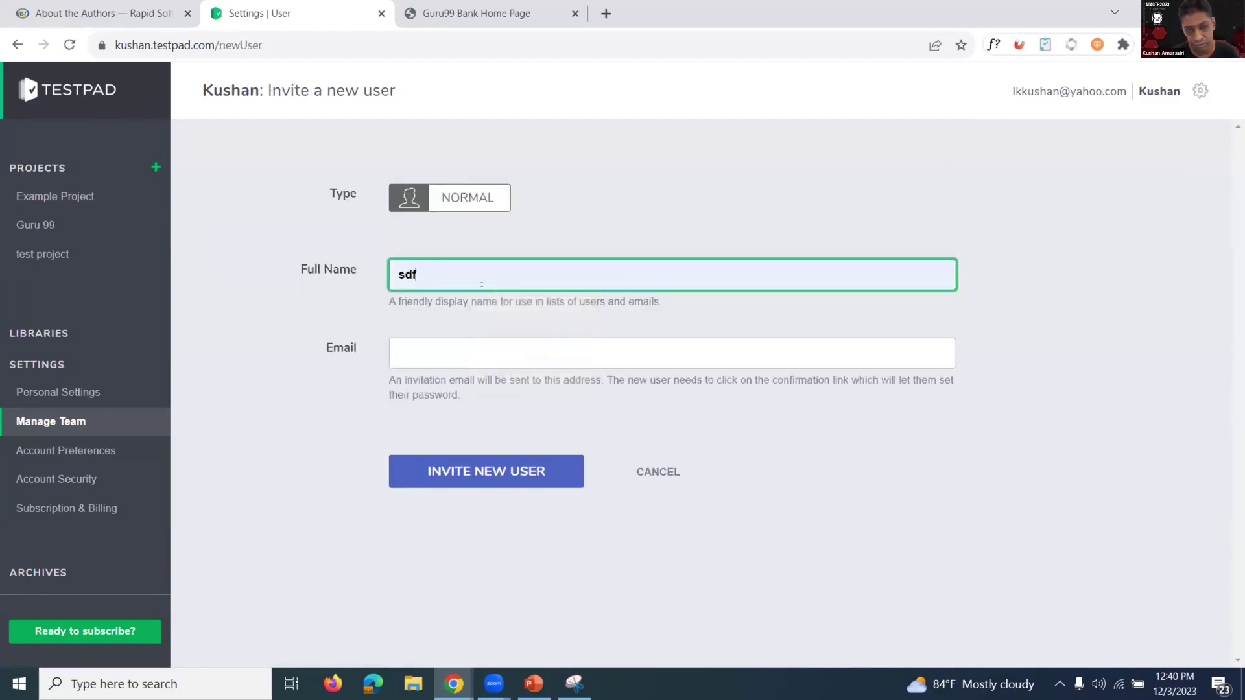
pyautogui.write('www')
pyautogui.press('Tab')
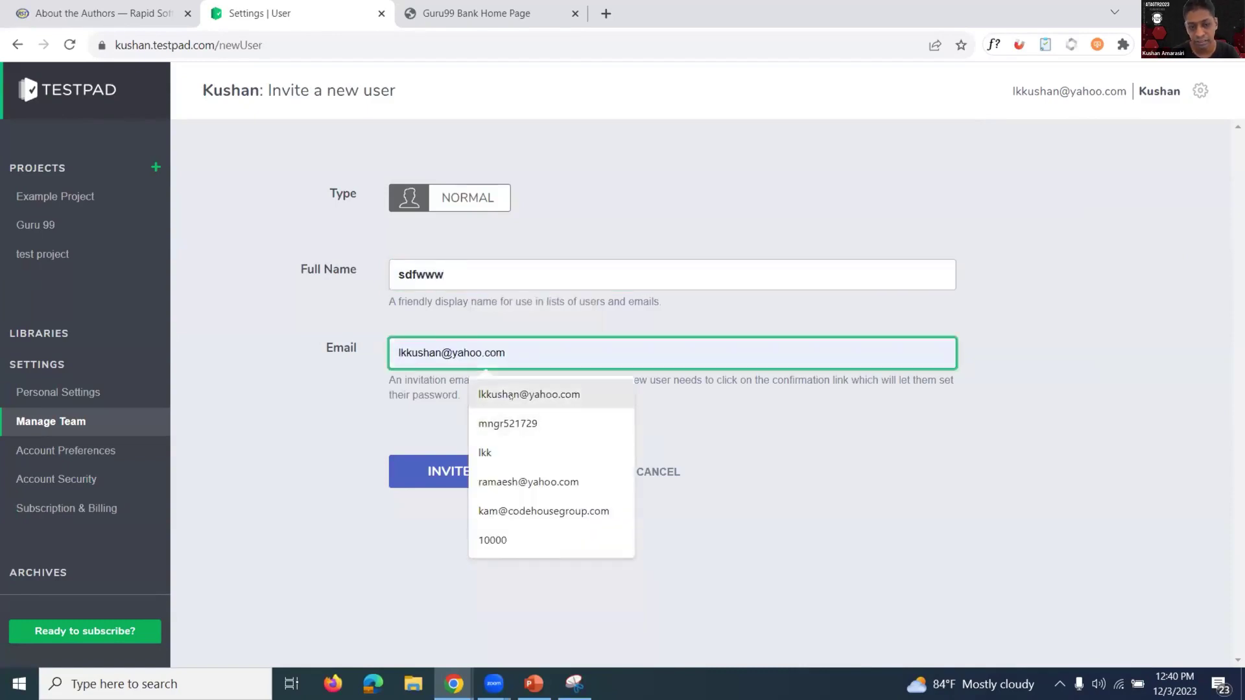
pyautogui.click(522, 394)
pyautogui.hotkey('ctrl', 'a')
pyautogui.write('kam')
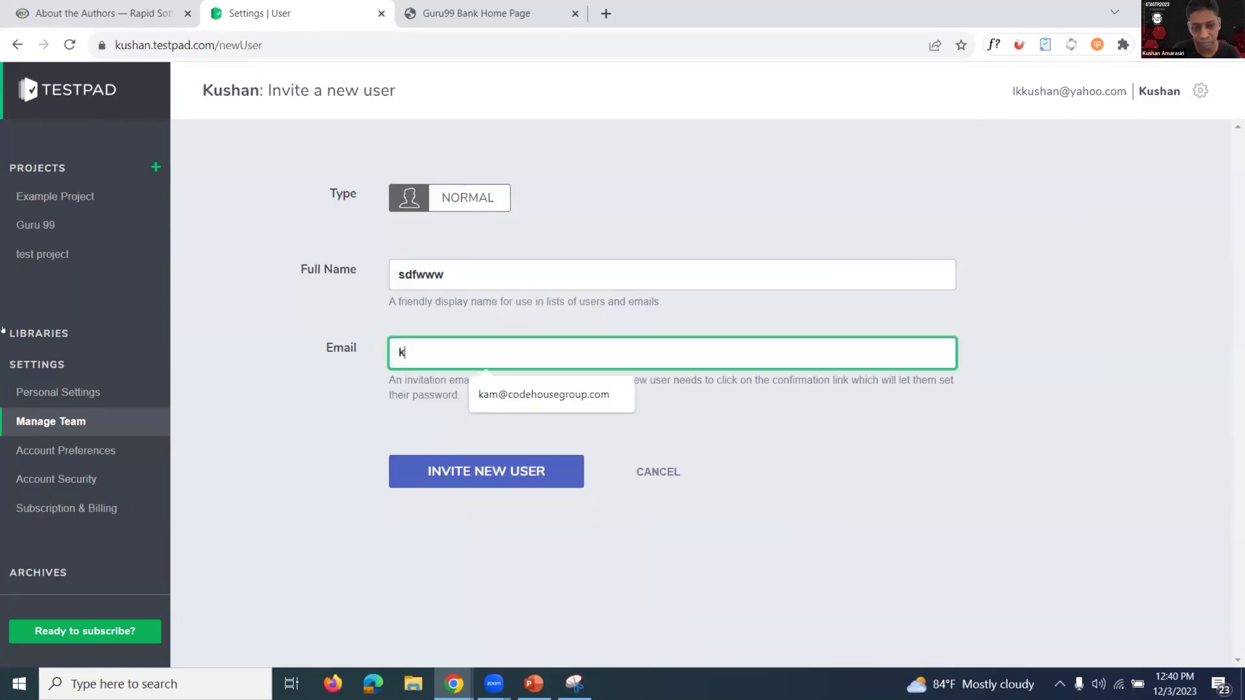
pyautogui.click(594, 397)
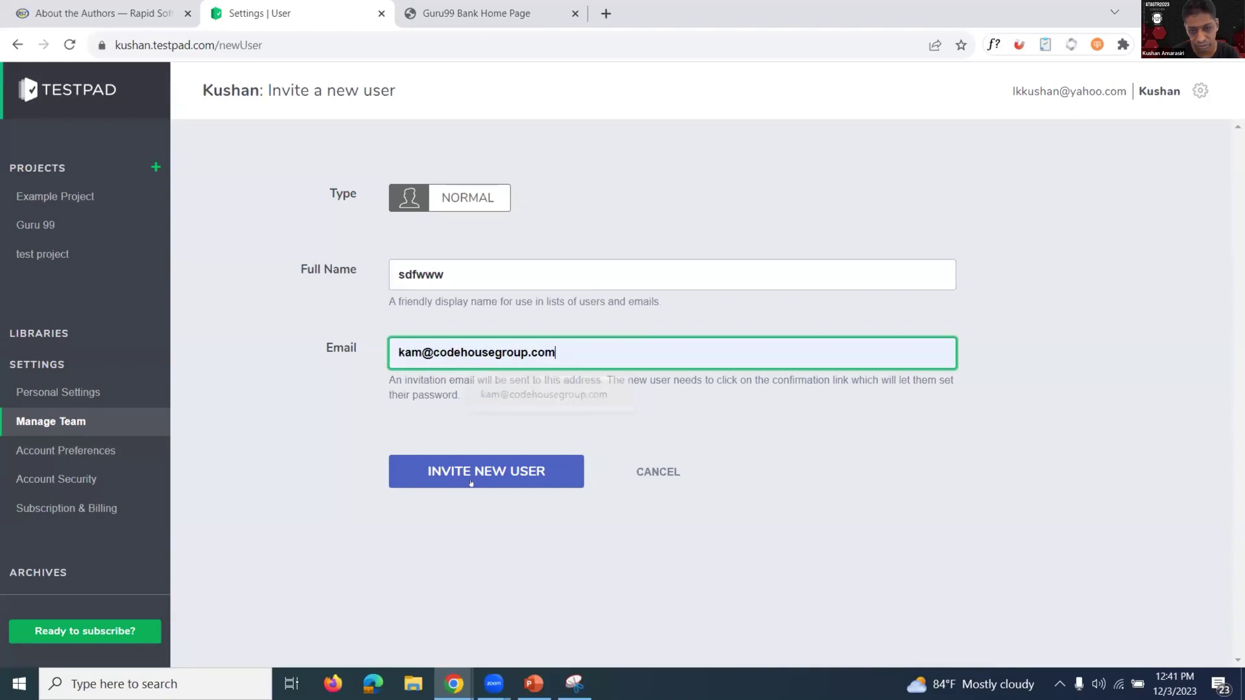
pyautogui.click(472, 474)
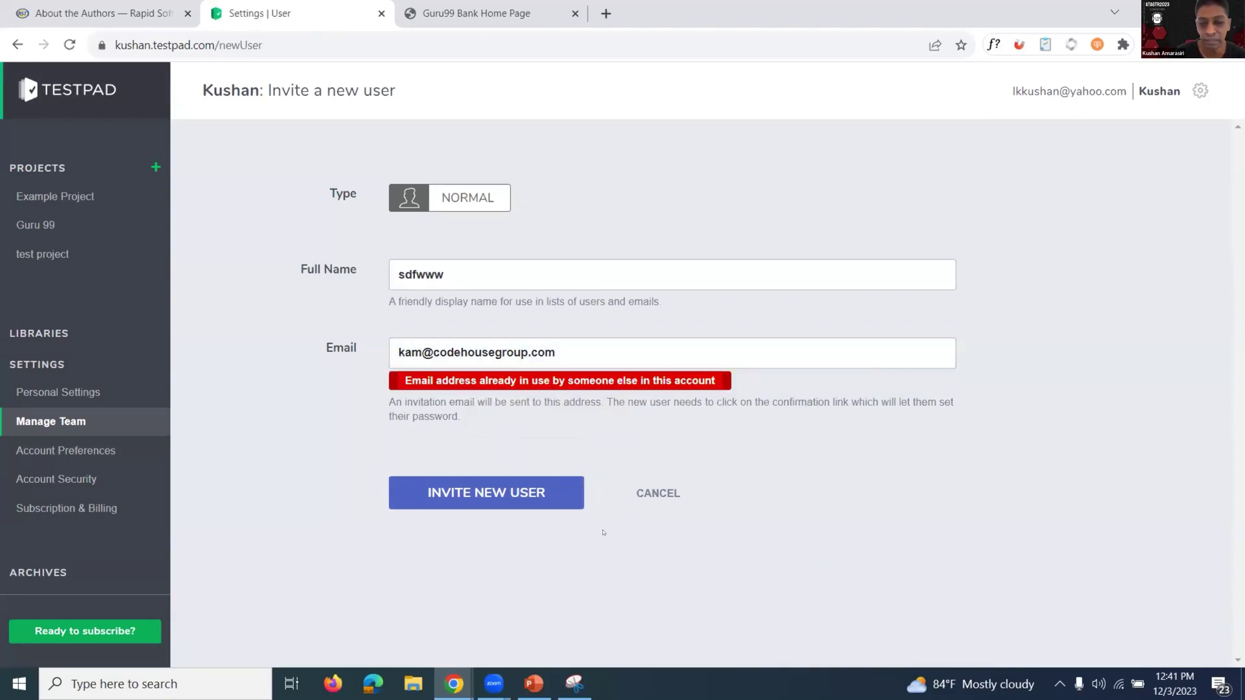
pyautogui.click(121, 690)
pyautogui.write('ou')
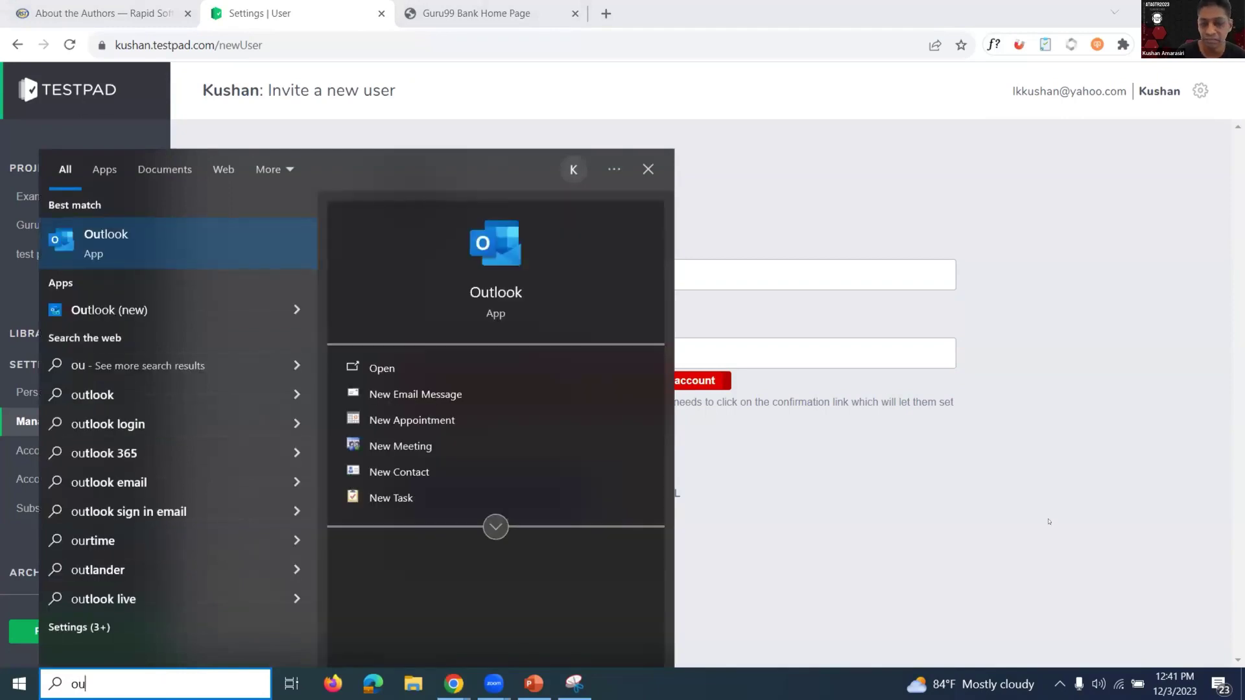
# Launch Outlook, accept the metered network warning, minimise it, and return to test project.
pyautogui.press('Return')
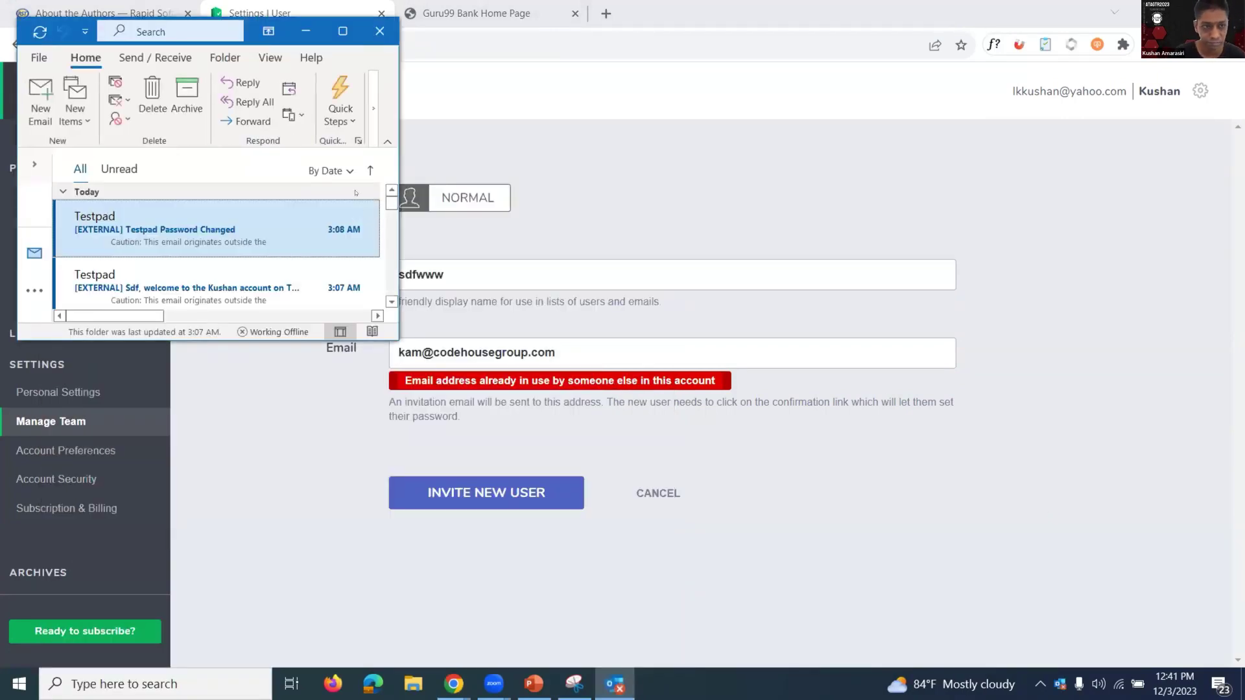
pyautogui.click(283, 189)
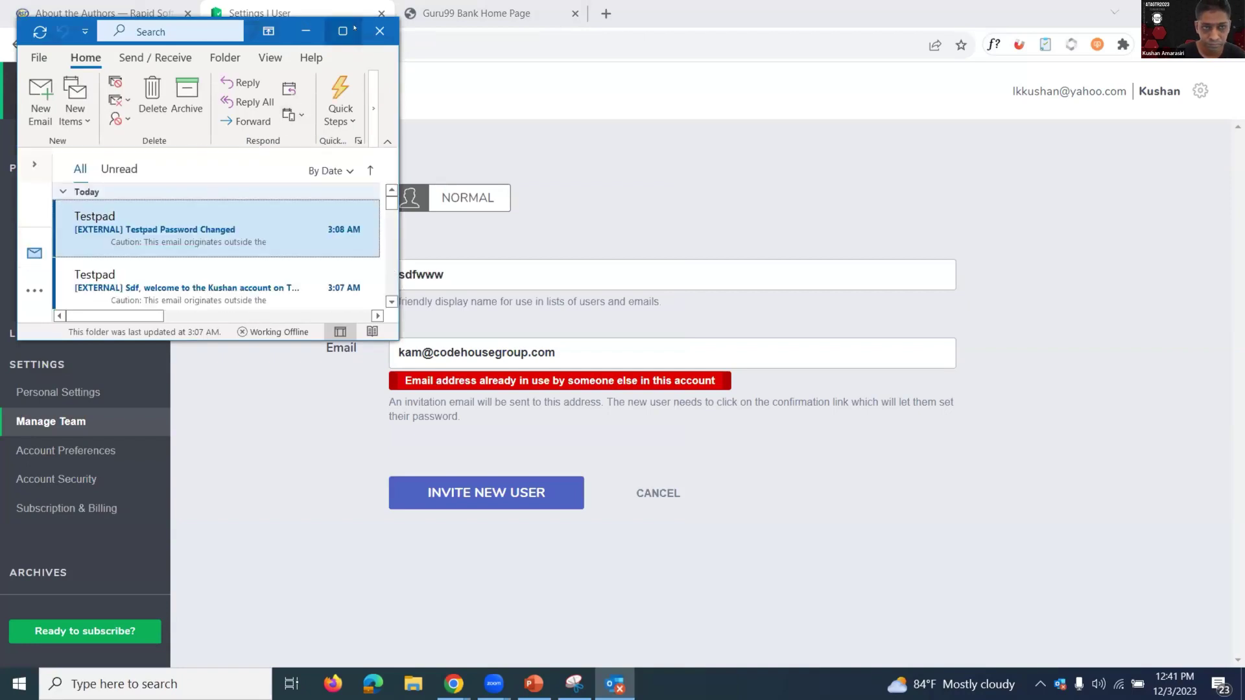
pyautogui.click(379, 31)
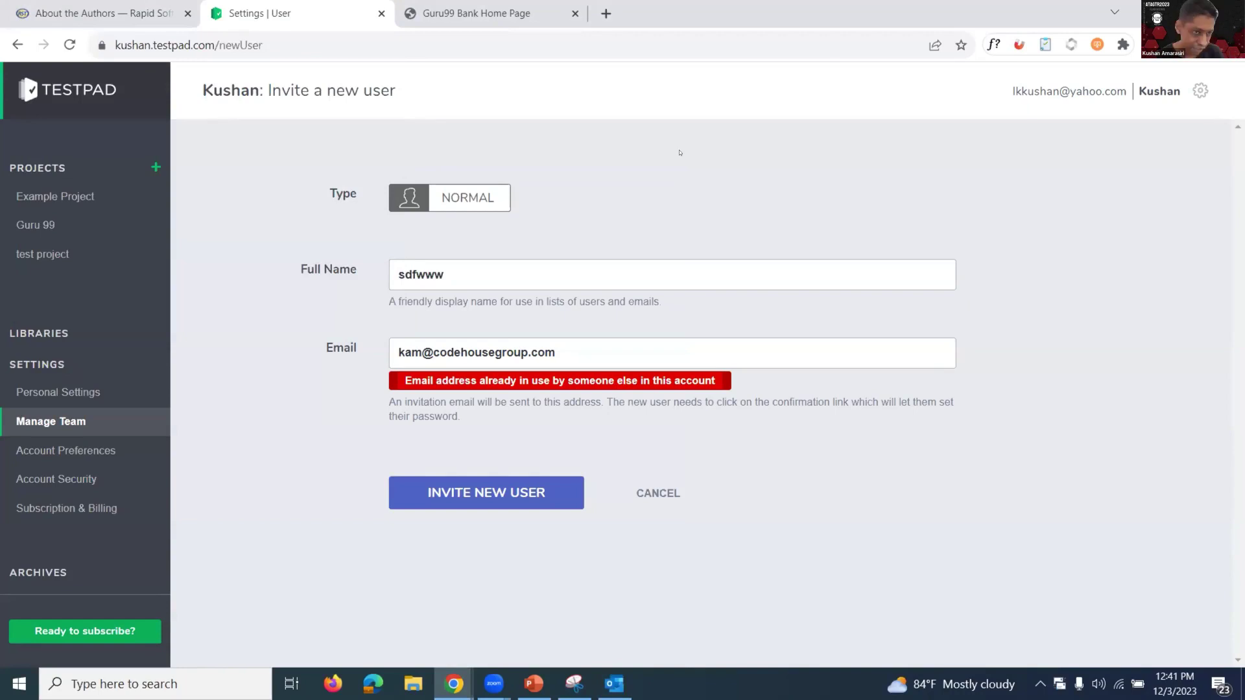
pyautogui.click(42, 254)
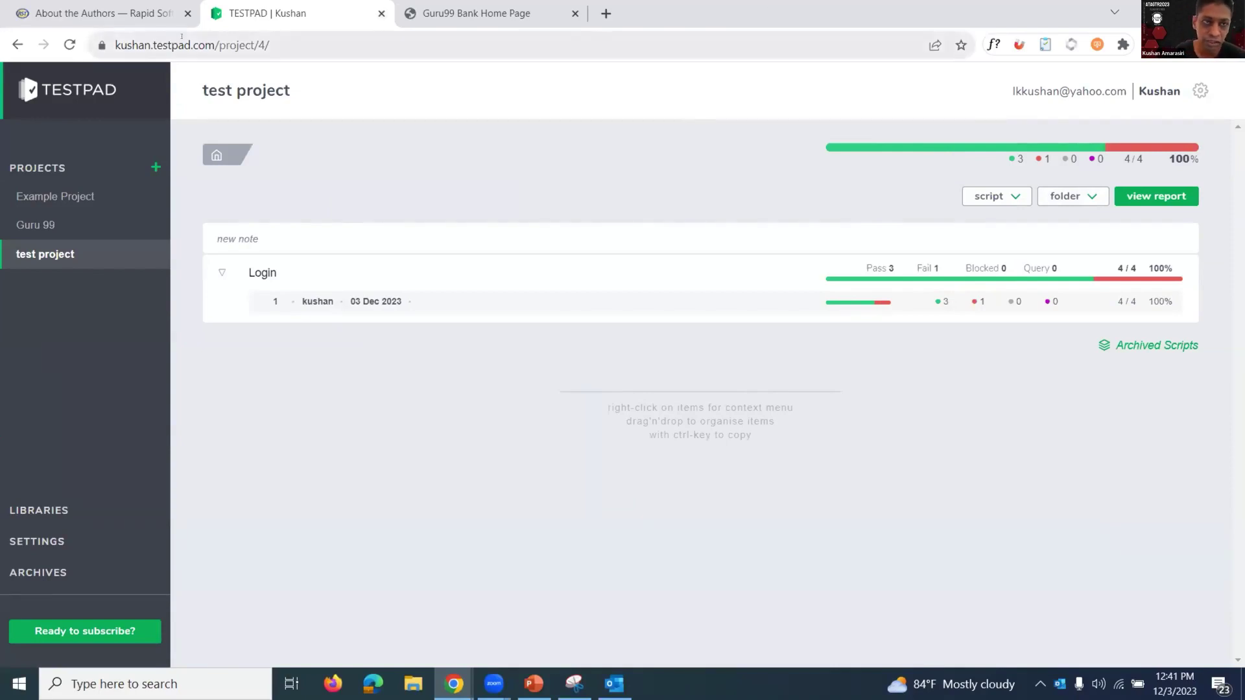
# Select the page address, open the SpiraCapture popup, and start a new browser tab.
pyautogui.click(319, 46)
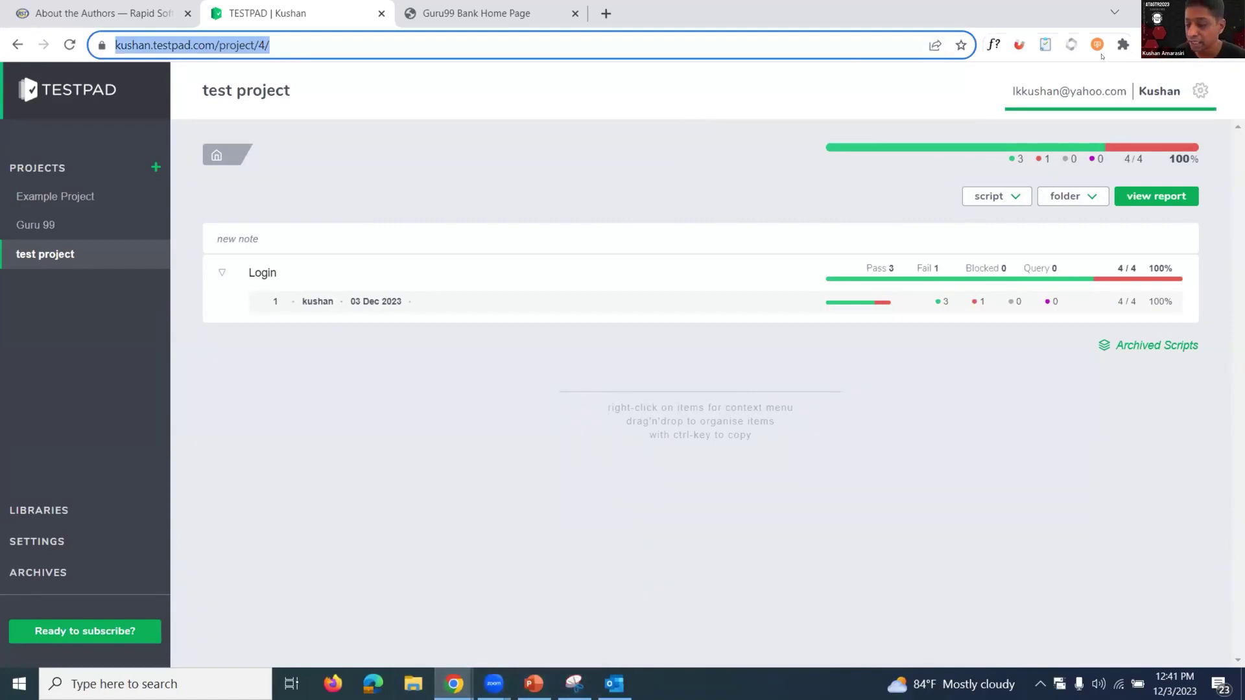
pyautogui.click(1070, 41)
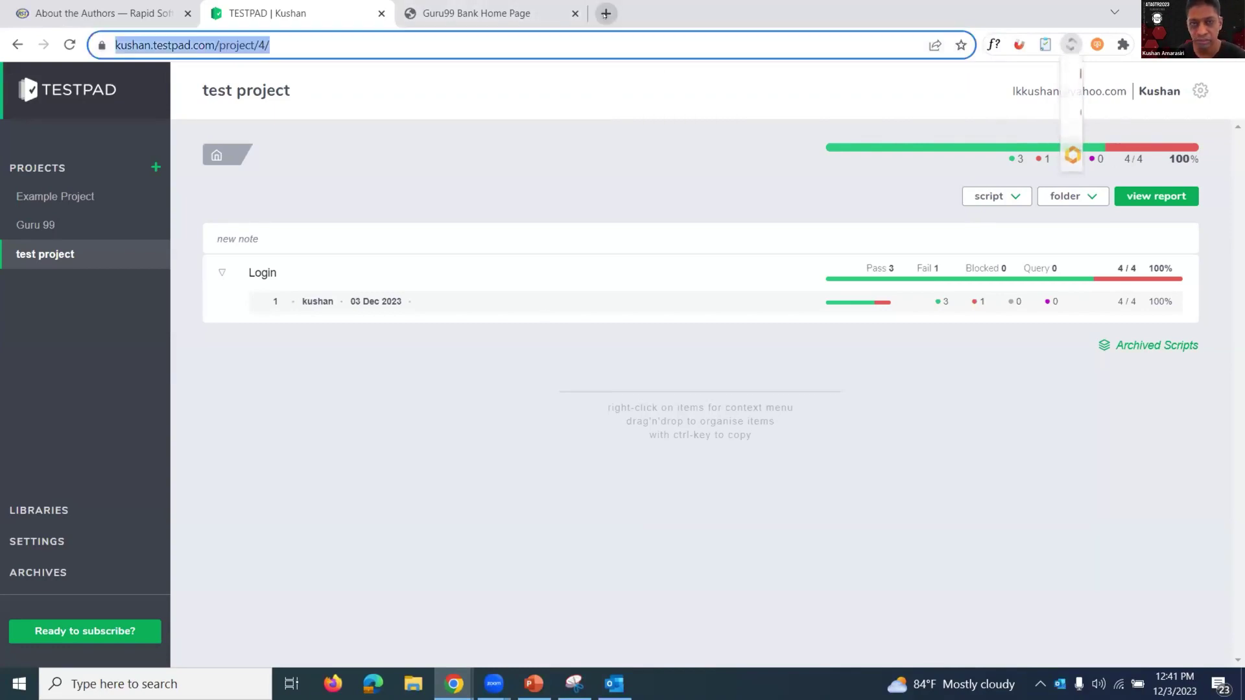
pyautogui.click(605, 13)
# Search 'spira exploratory test' and open the SpiraCapture Chrome Web Store page.
pyautogui.write('spira')
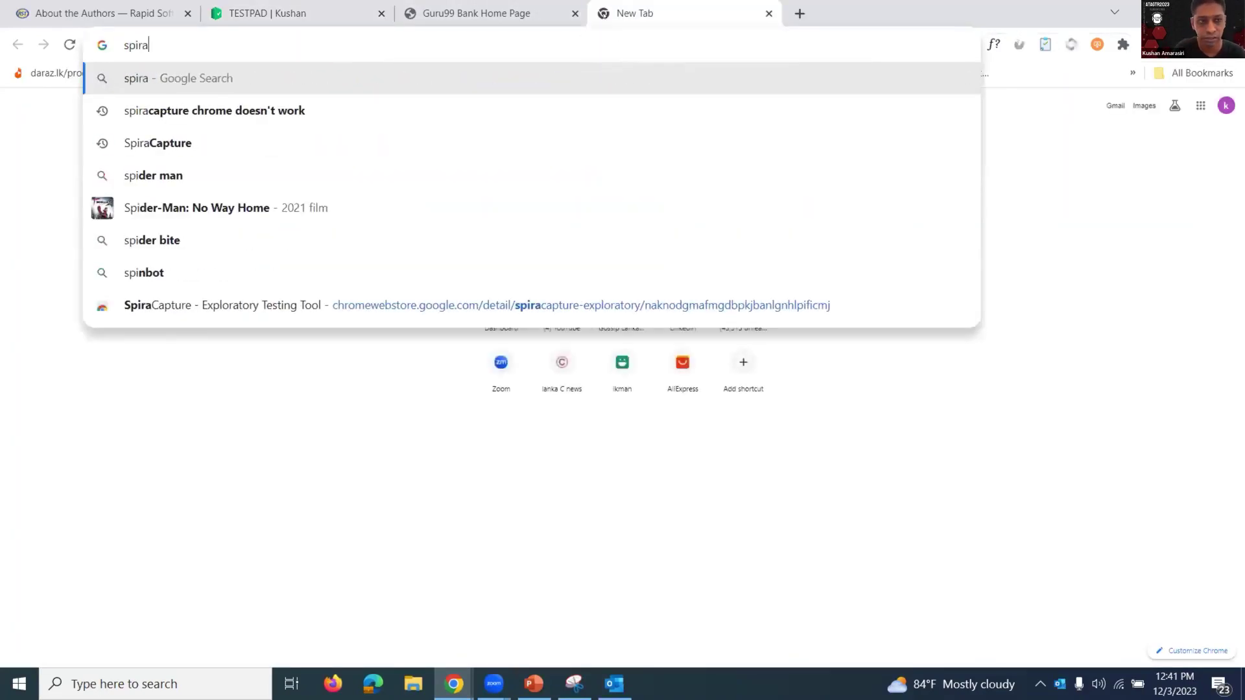
pyautogui.write(' exc')
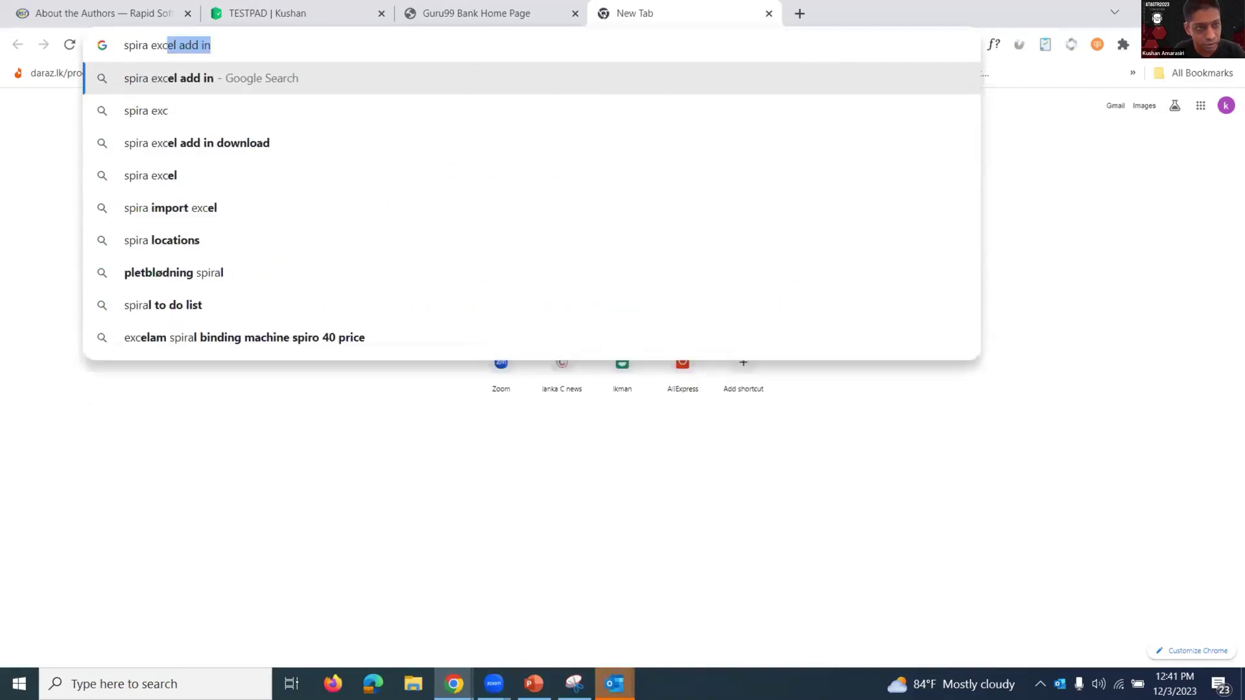
pyautogui.press('BackSpace')
pyautogui.press('BackSpace')
pyautogui.write('p')
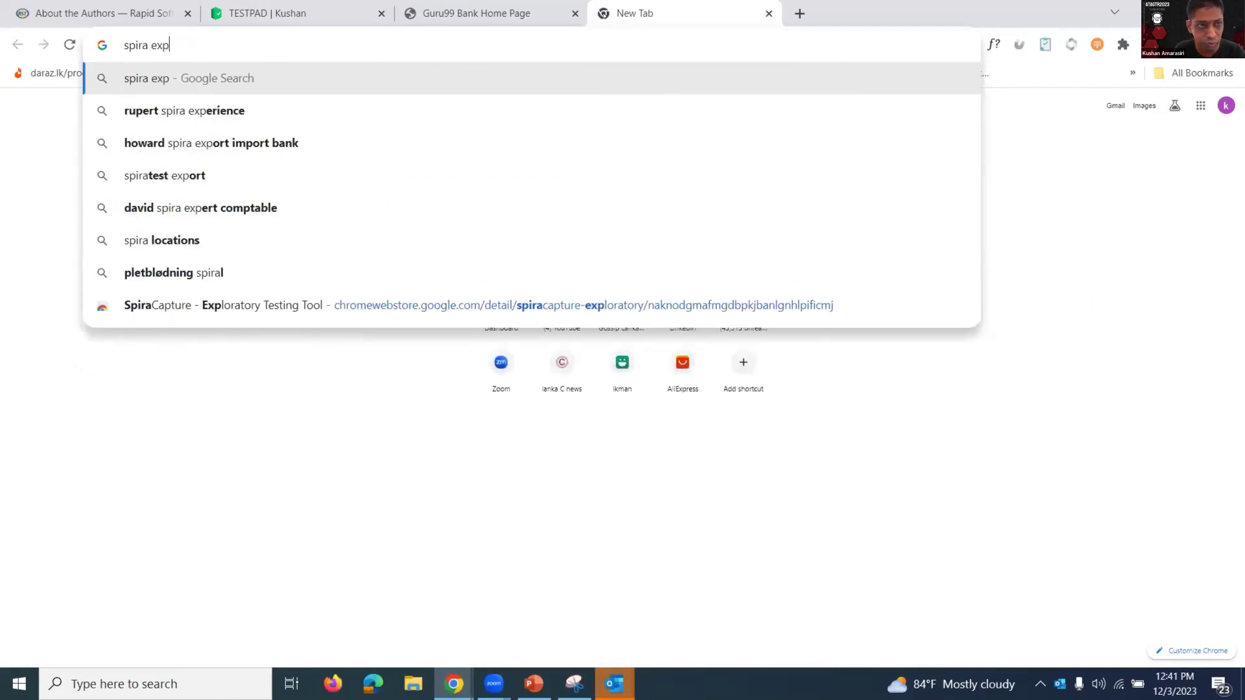
pyautogui.write('loratory test')
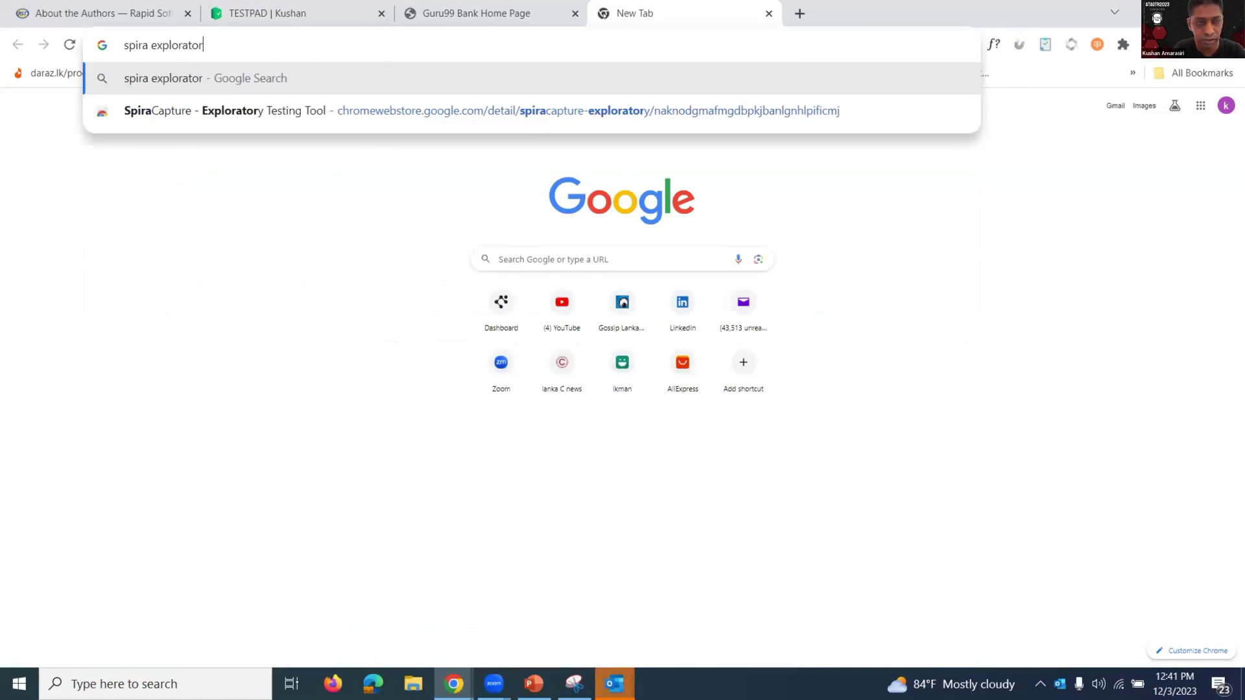
pyautogui.click(220, 110)
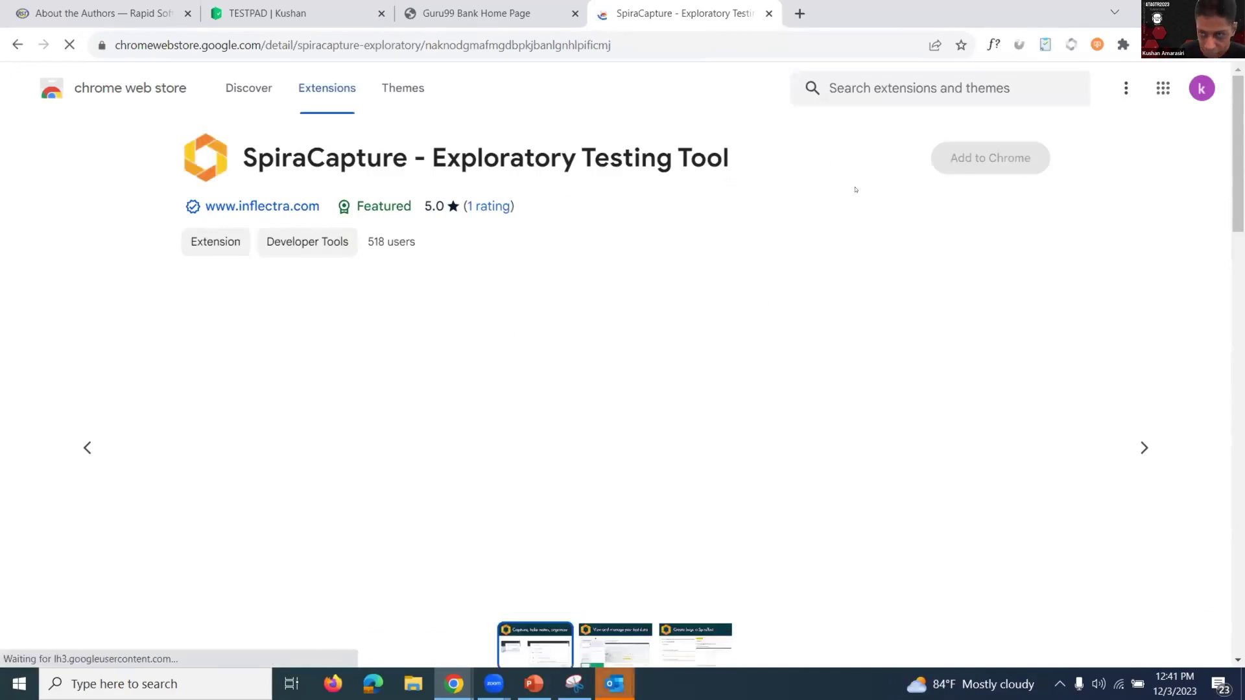
pyautogui.scroll(-3, 855, 189)
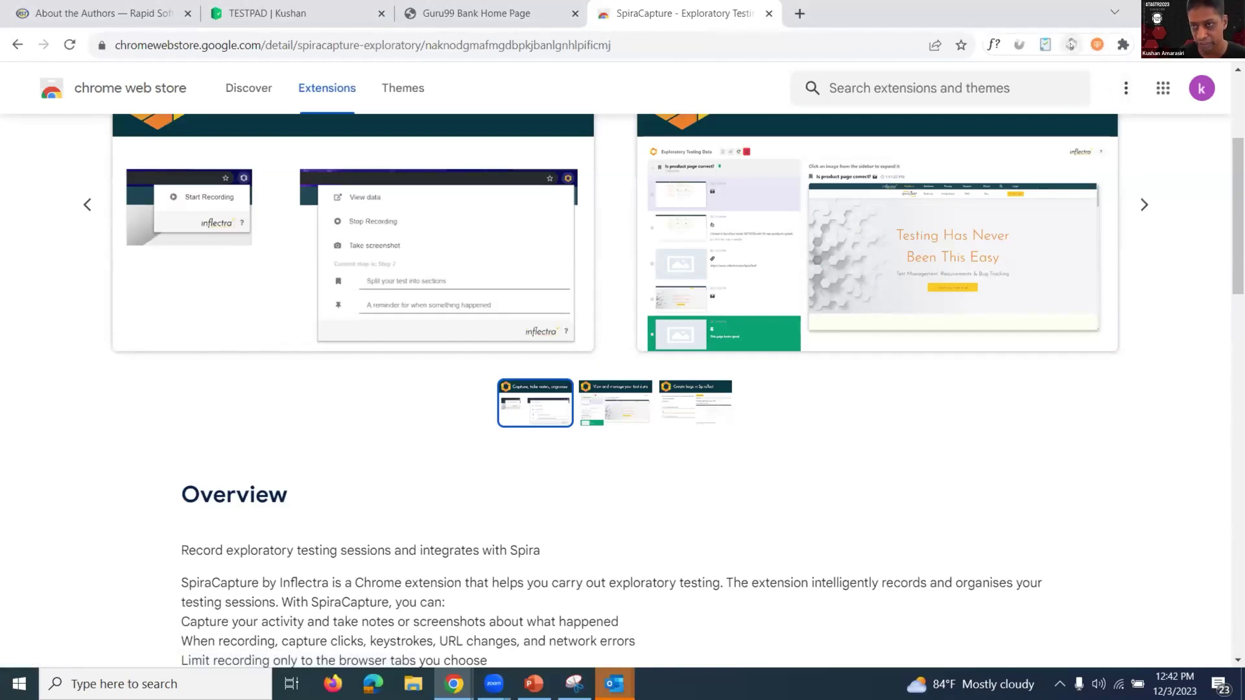
# Switch to the Guru99 Bank login page and open SpiraCapture there to start capturing.
pyautogui.click(1071, 44)
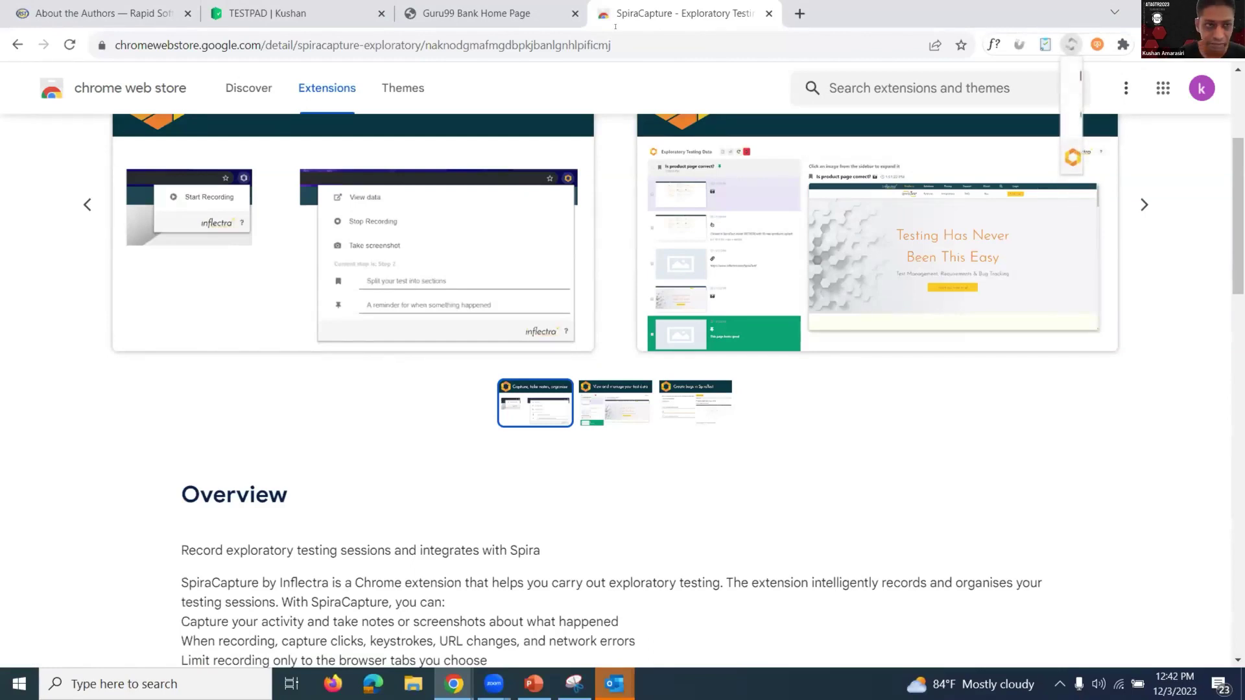
pyautogui.click(487, 14)
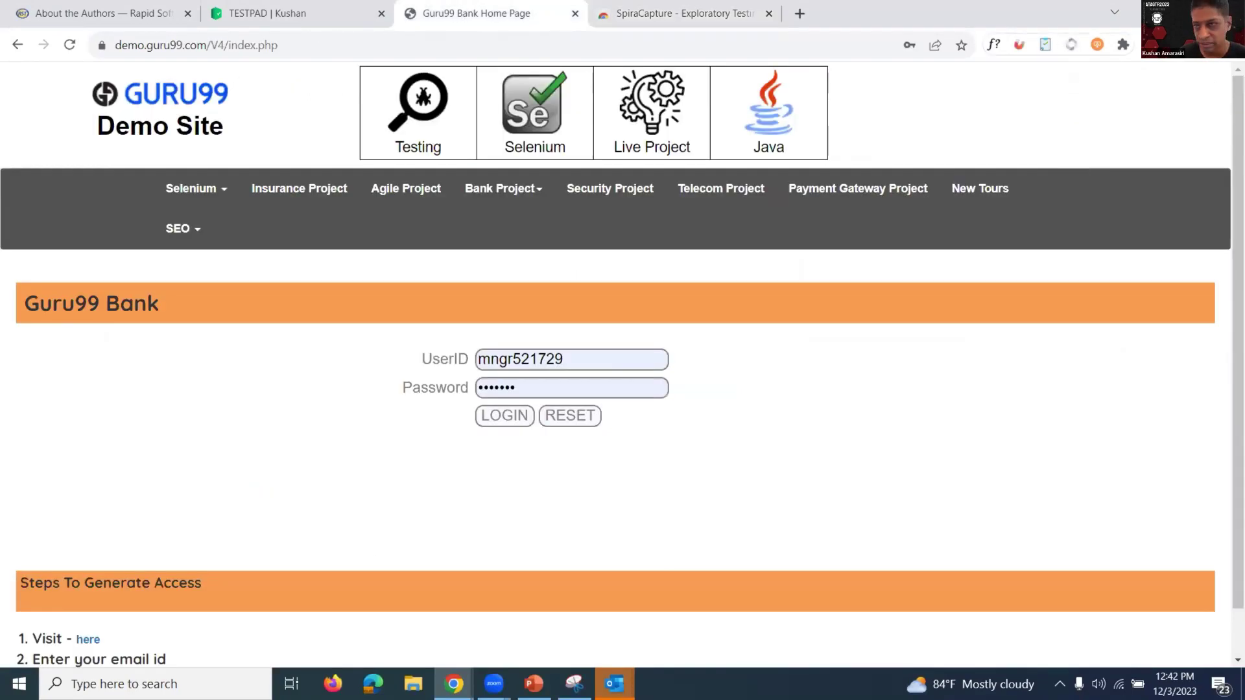
pyautogui.click(1070, 44)
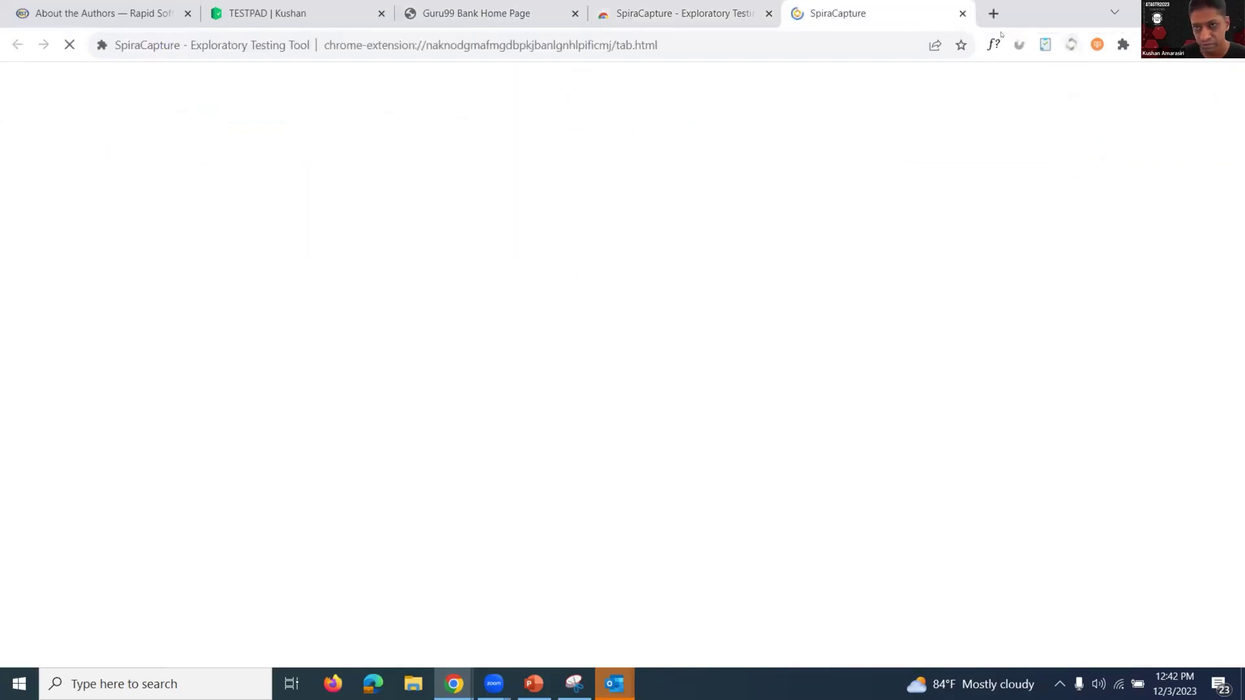
pyautogui.click(962, 13)
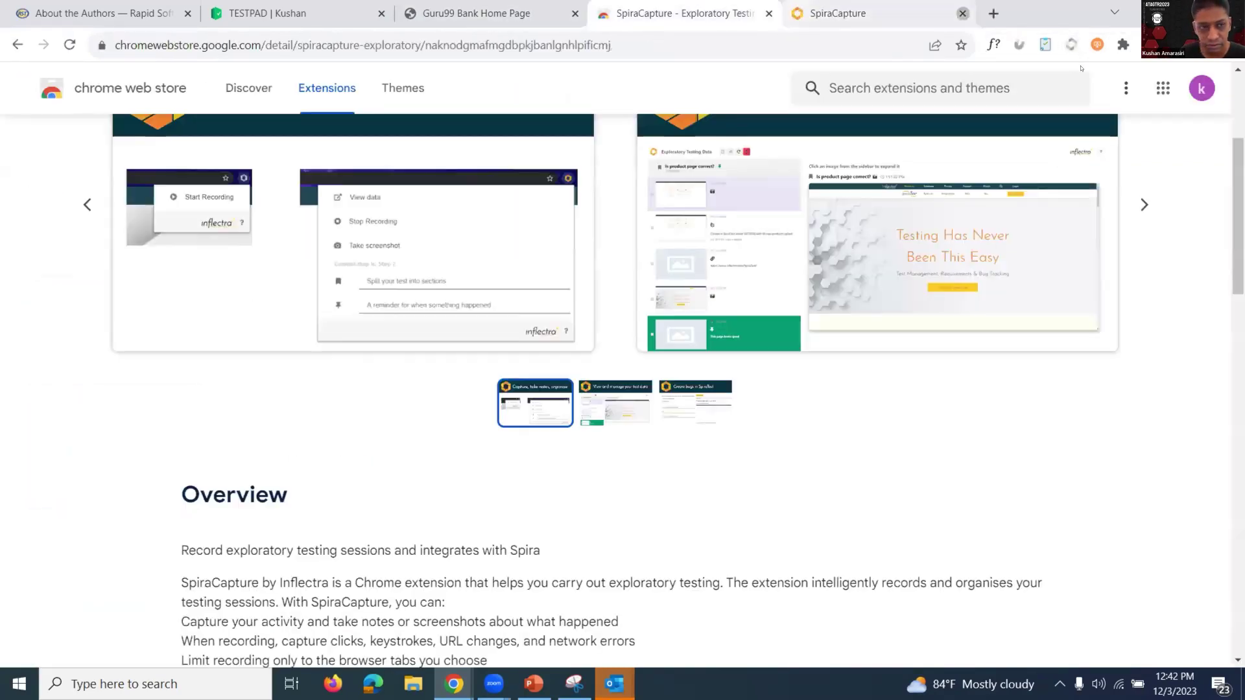
pyautogui.click(476, 13)
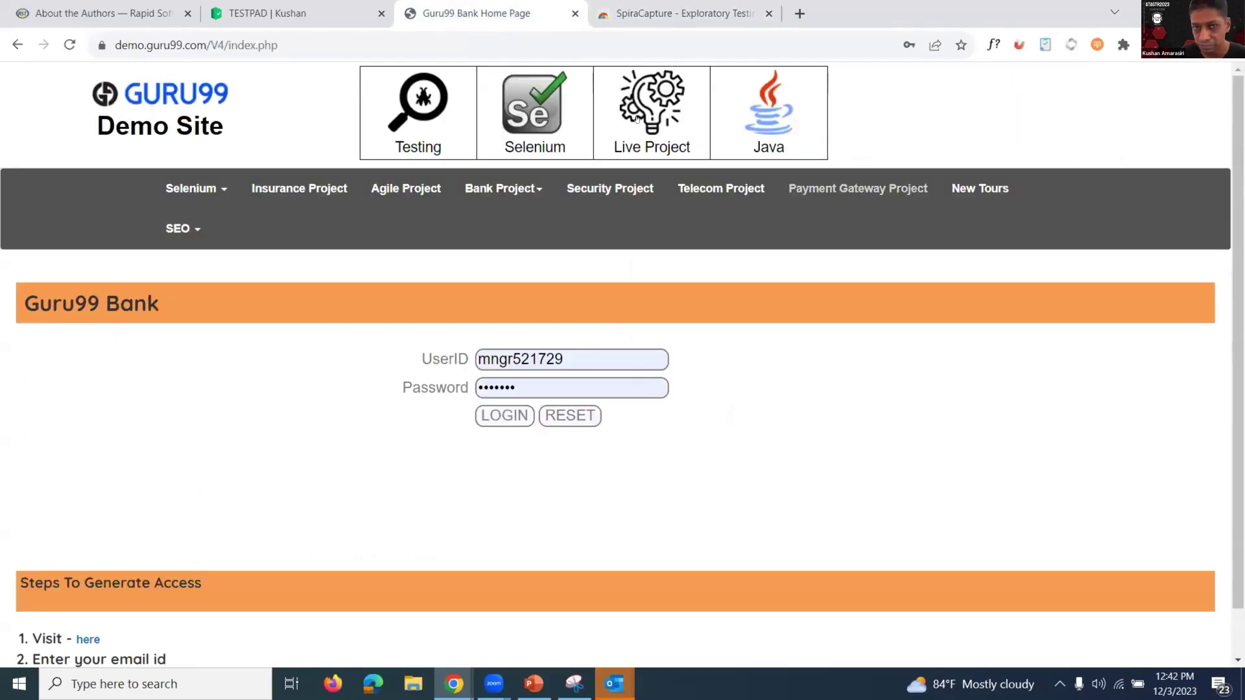
pyautogui.click(1071, 44)
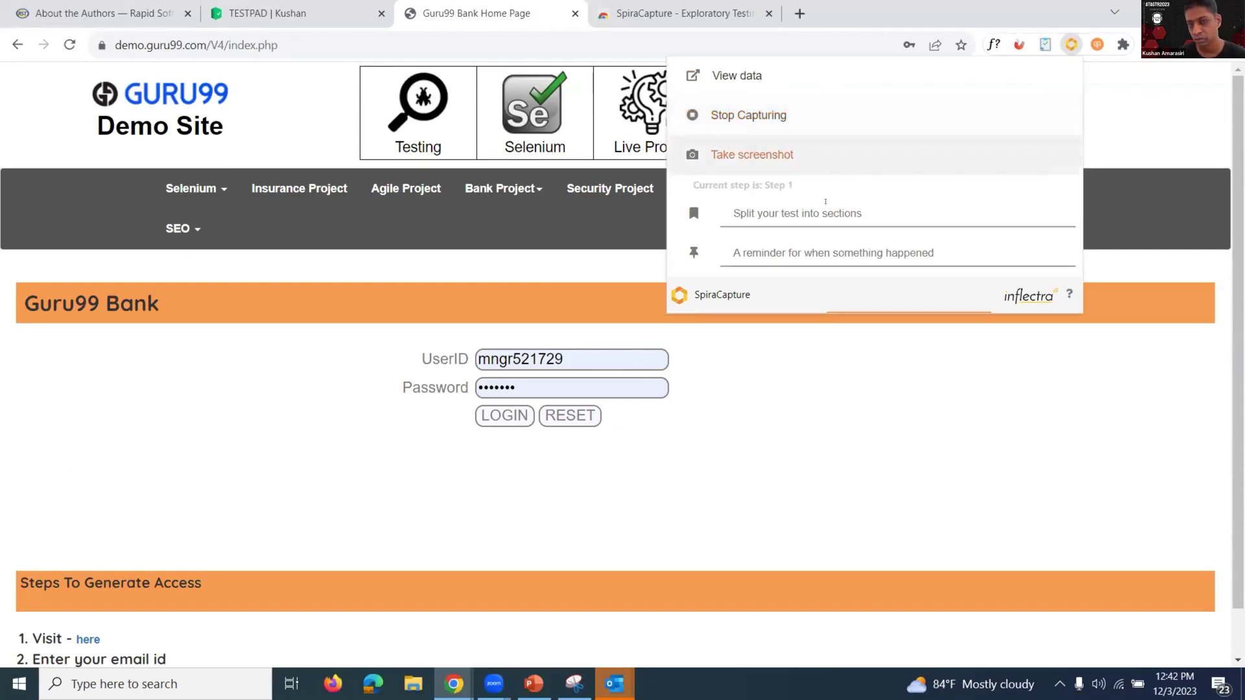
# Label SpiraCapture step 1 'go to URL' and capture a screenshot of the Guru99 login page.
pyautogui.click(824, 202)
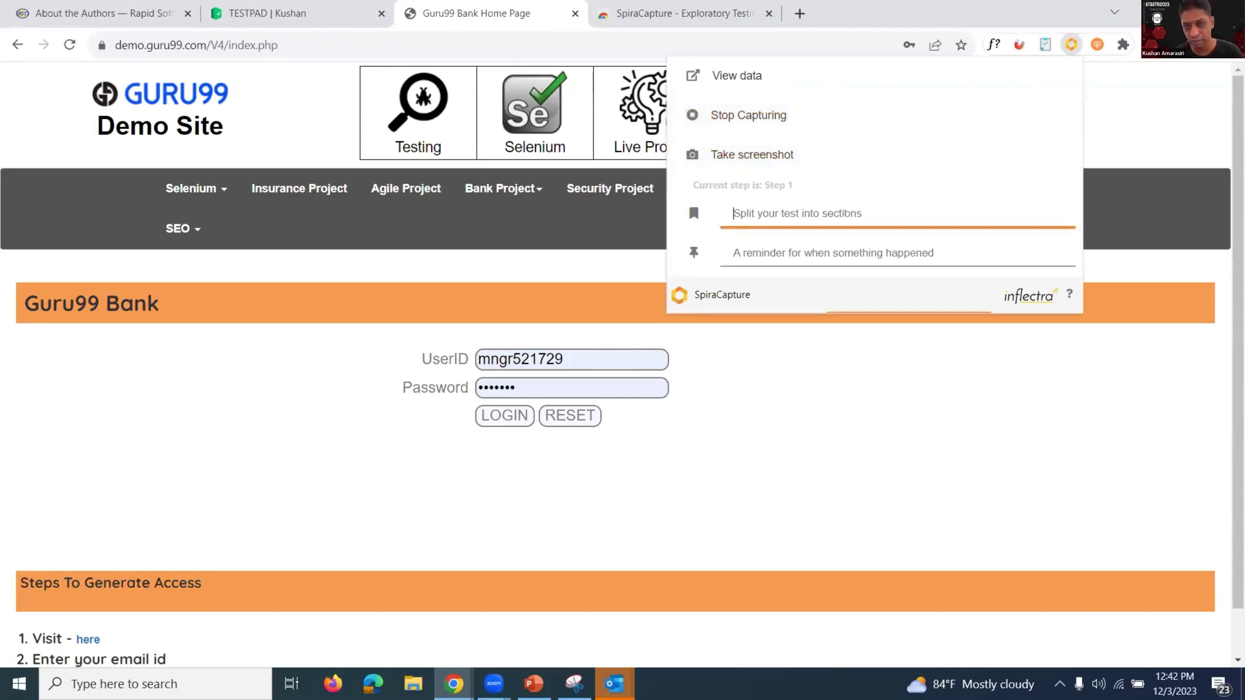
pyautogui.write('go to URL')
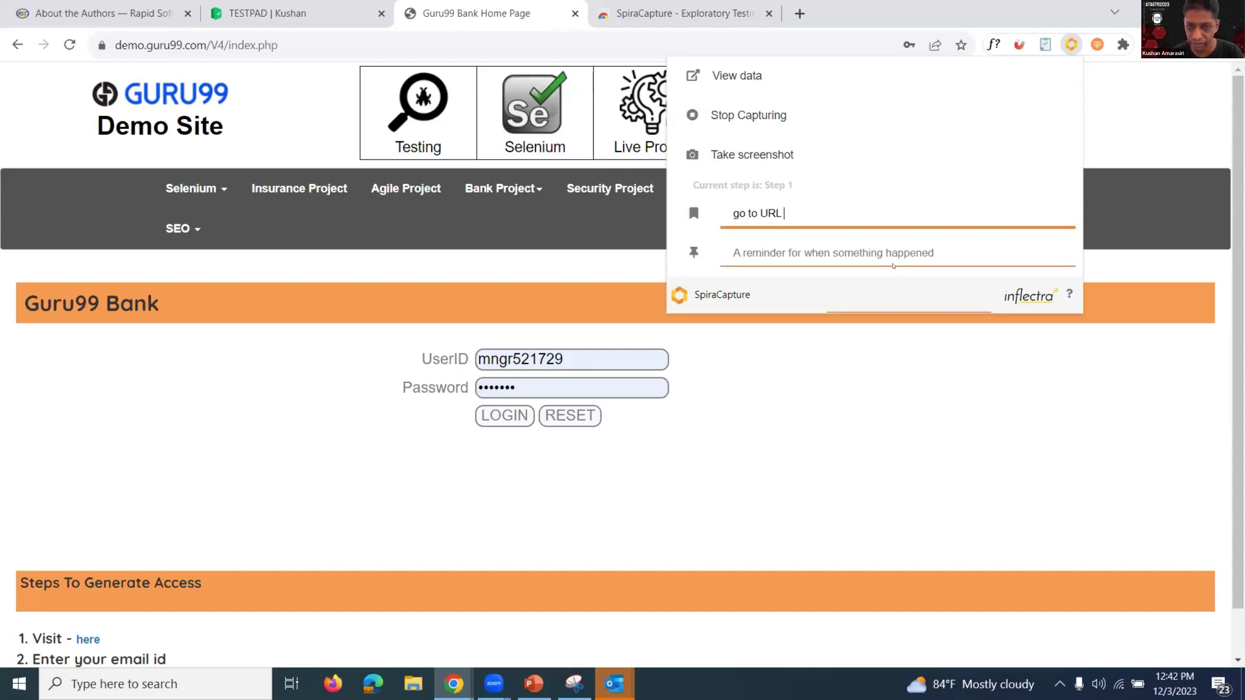
pyautogui.click(885, 252)
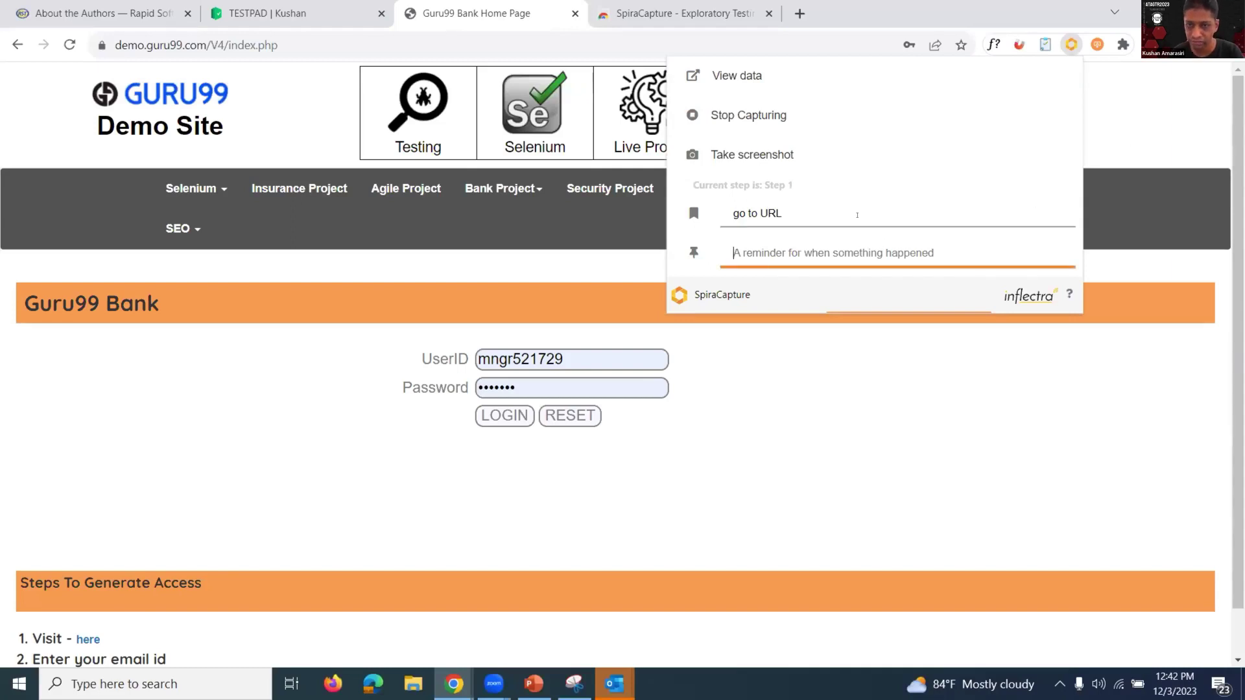
pyautogui.click(752, 154)
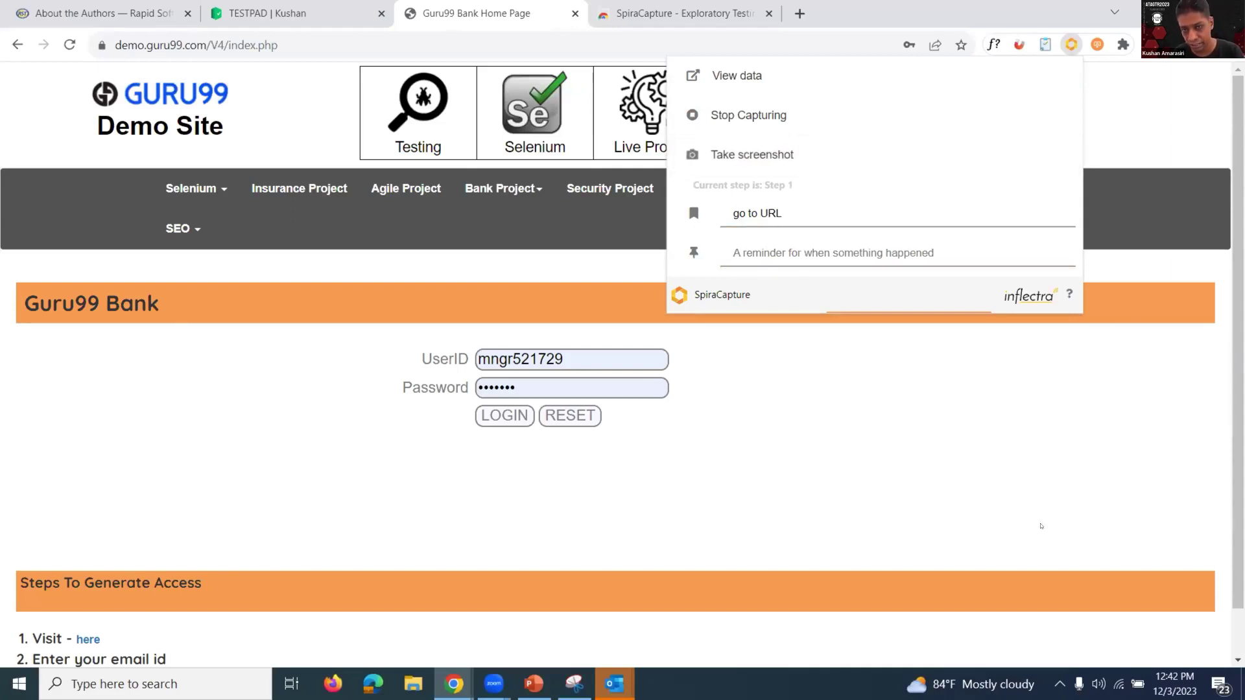
pyautogui.press('Escape')
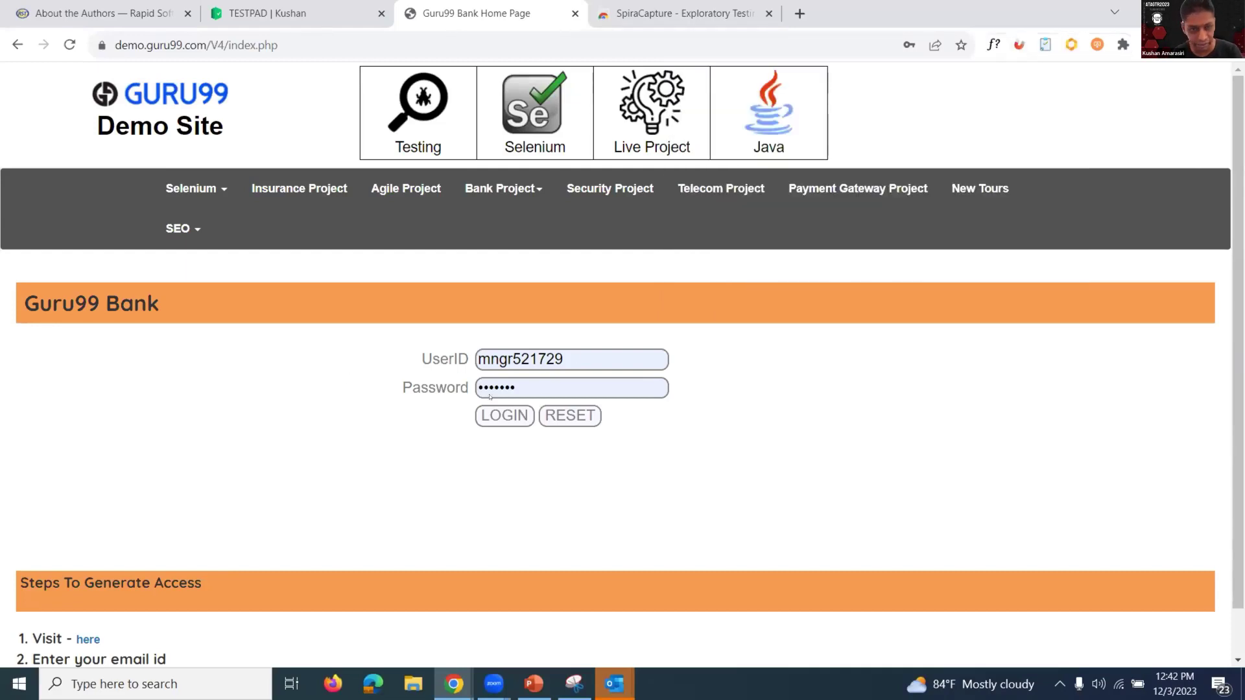
# Replace the Guru99 UserID value with '@@@@'.
pyautogui.click(588, 359)
pyautogui.press('BackSpace')
pyautogui.write('E')
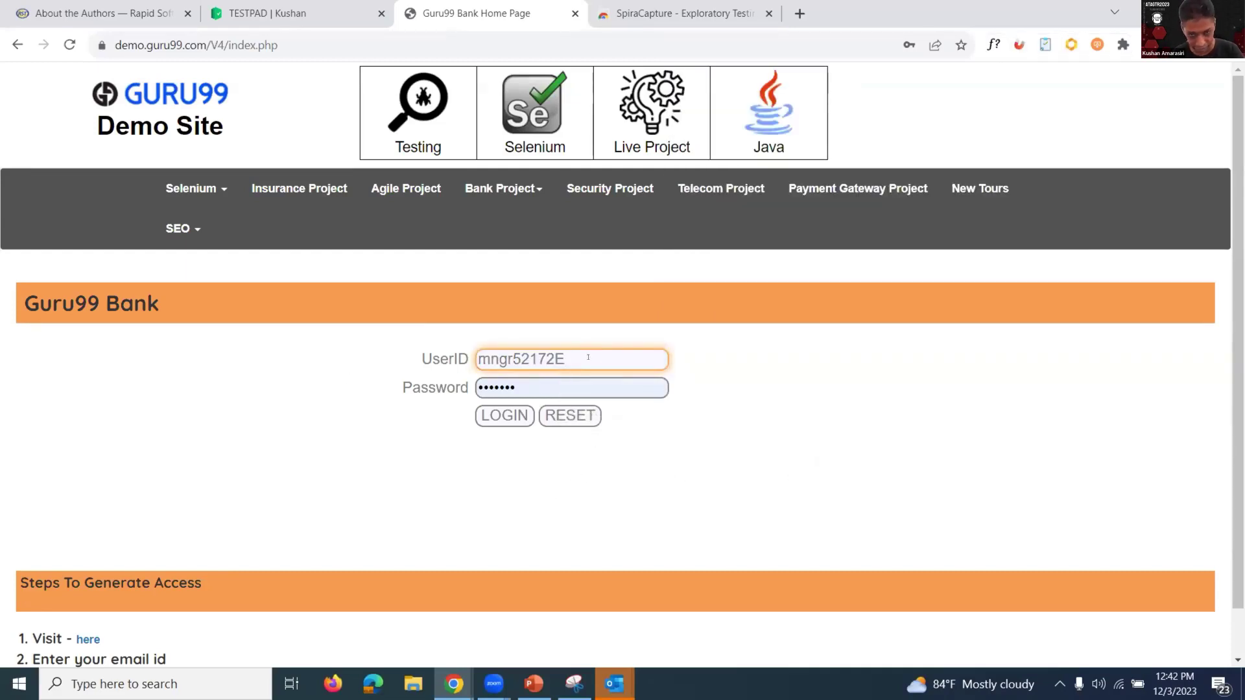
pyautogui.moveTo(479, 359); pyautogui.dragTo(574, 357)
pyautogui.write('@@@@')
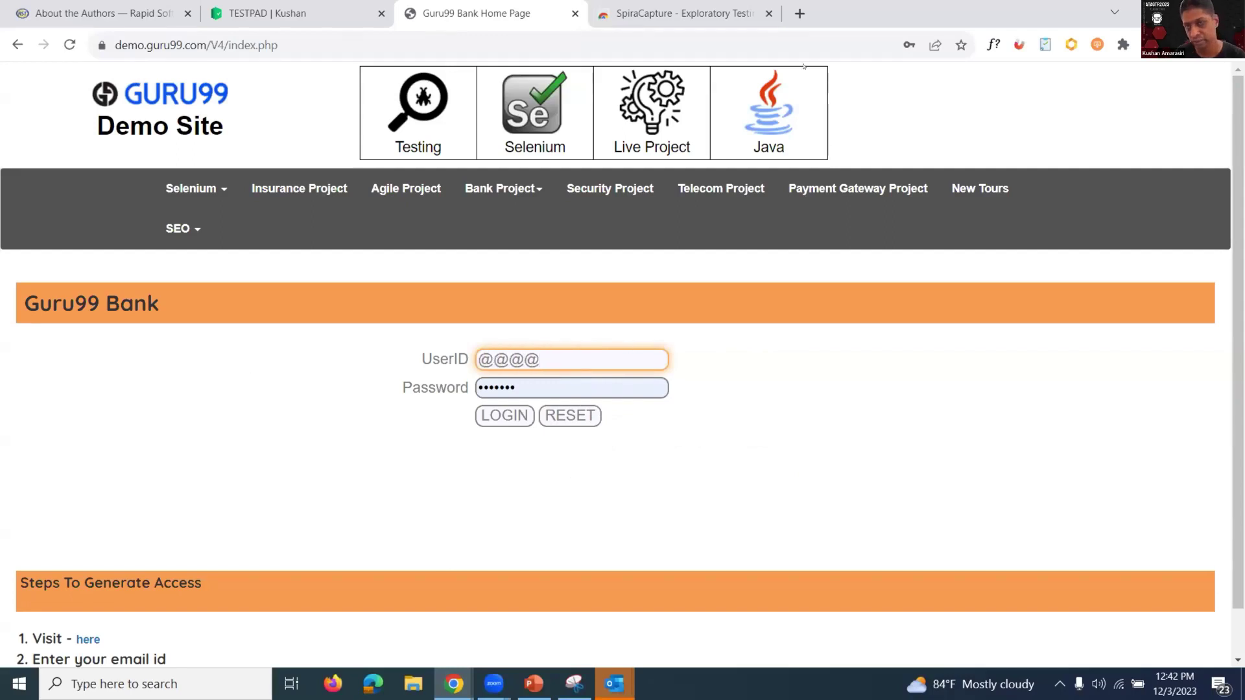
# Name the next SpiraCapture step 'enter symbols for user id'.
pyautogui.click(1071, 44)
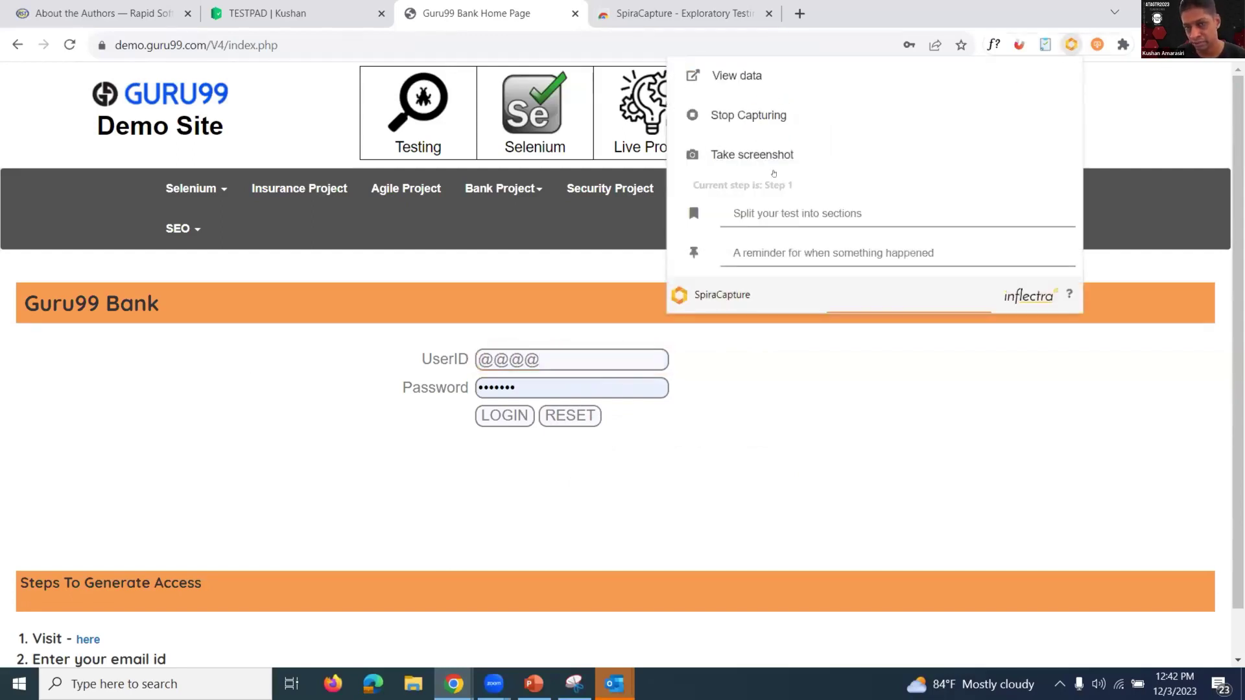
pyautogui.click(765, 214)
pyautogui.write('ENTER')
pyautogui.press('BackSpace')
pyautogui.press('BackSpace')
pyautogui.press('BackSpace')
pyautogui.press('BackSpace')
pyautogui.press('BackSpace')
pyautogui.write('ENTER')
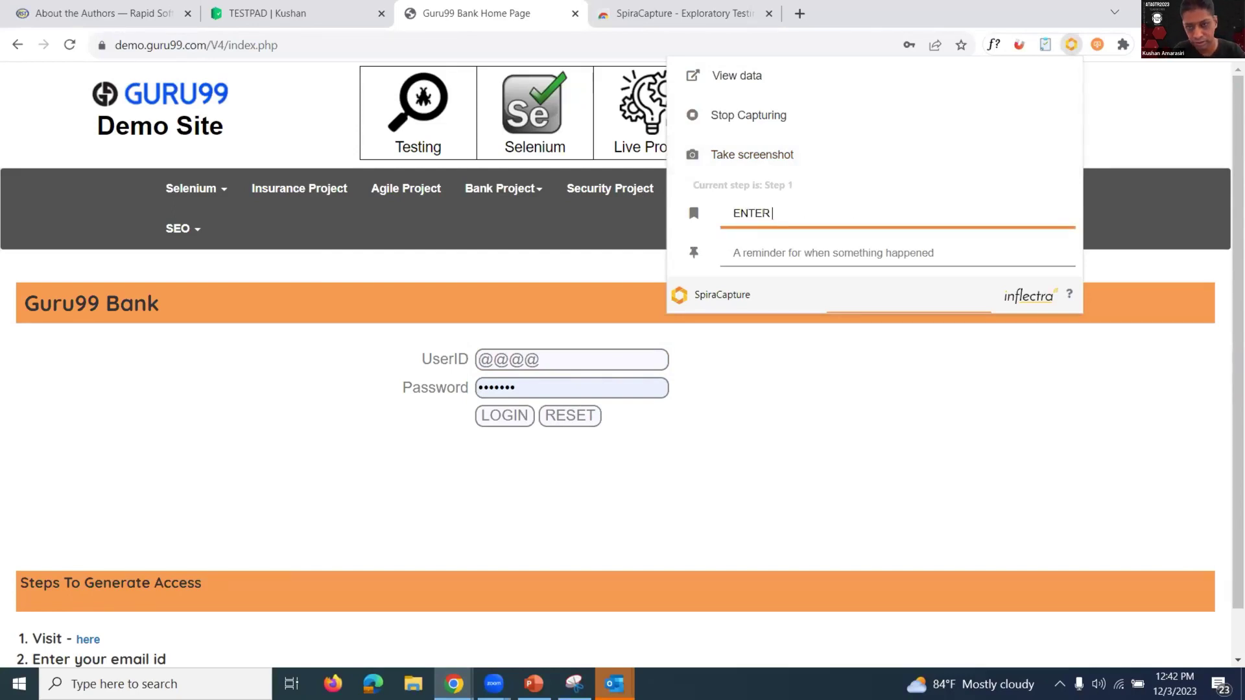
pyautogui.press('BackSpace')
pyautogui.press('BackSpace')
pyautogui.press('BackSpace')
pyautogui.write('en')
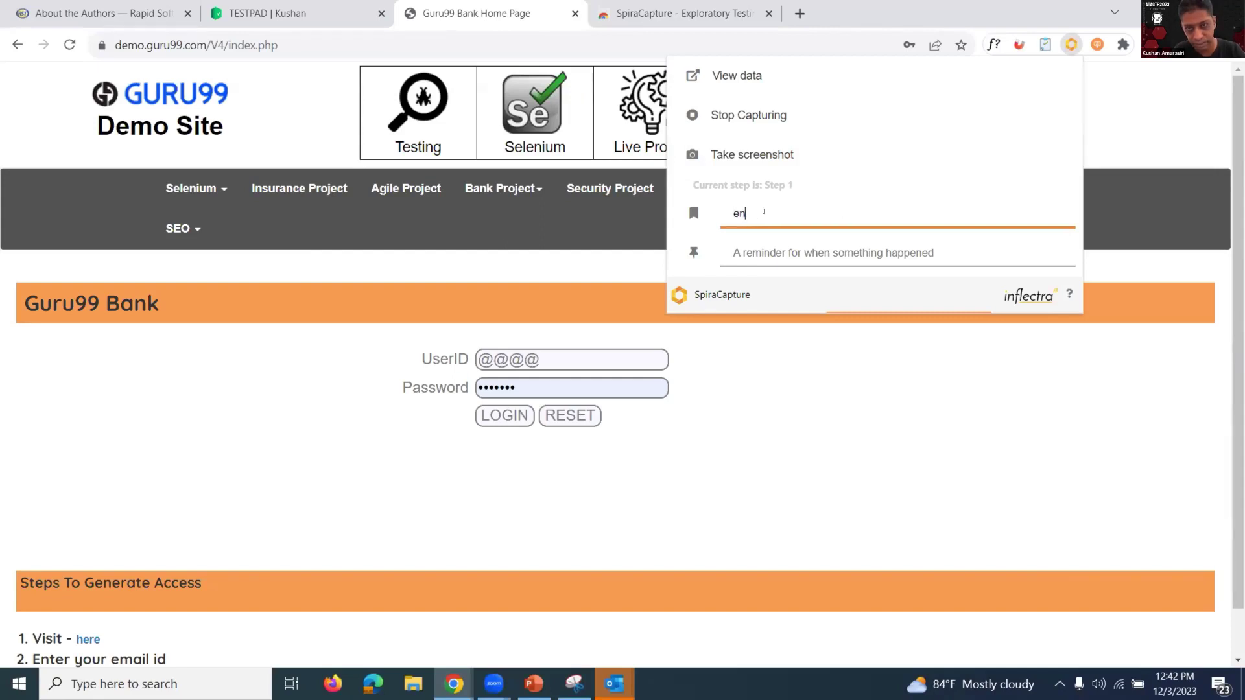
pyautogui.write('ter symbo')
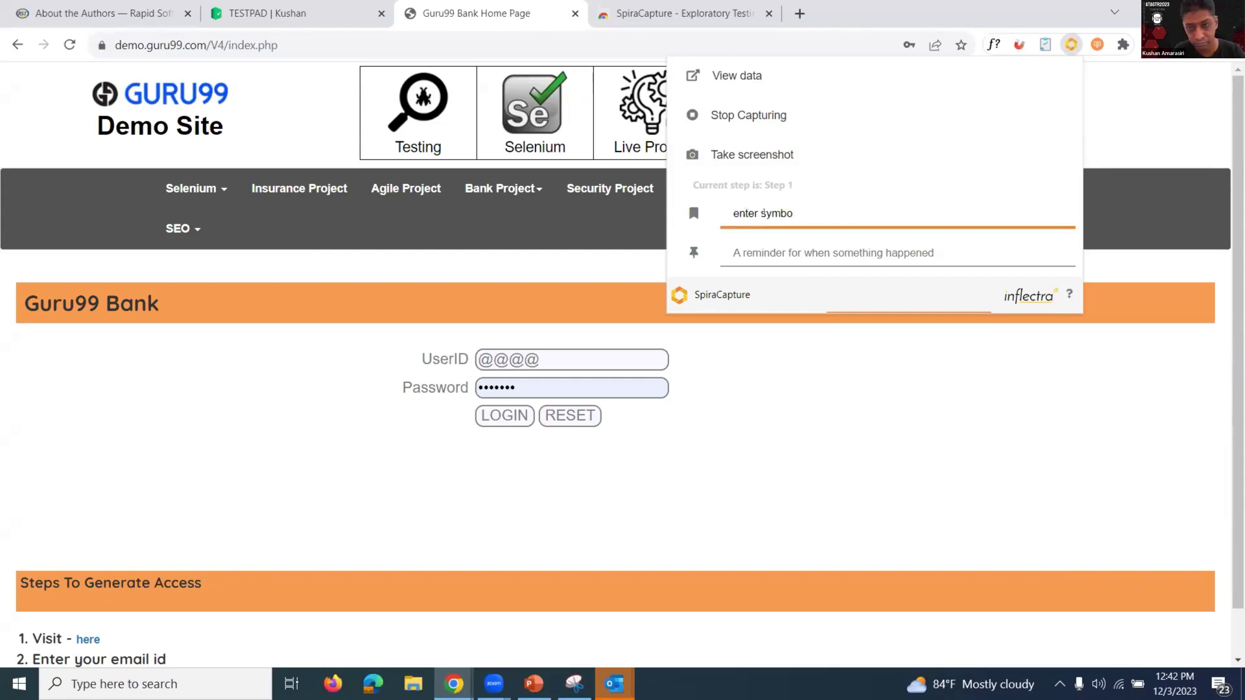
pyautogui.press('BackSpace')
pyautogui.write('old')
pyautogui.press('BackSpace')
pyautogui.write('s for ')
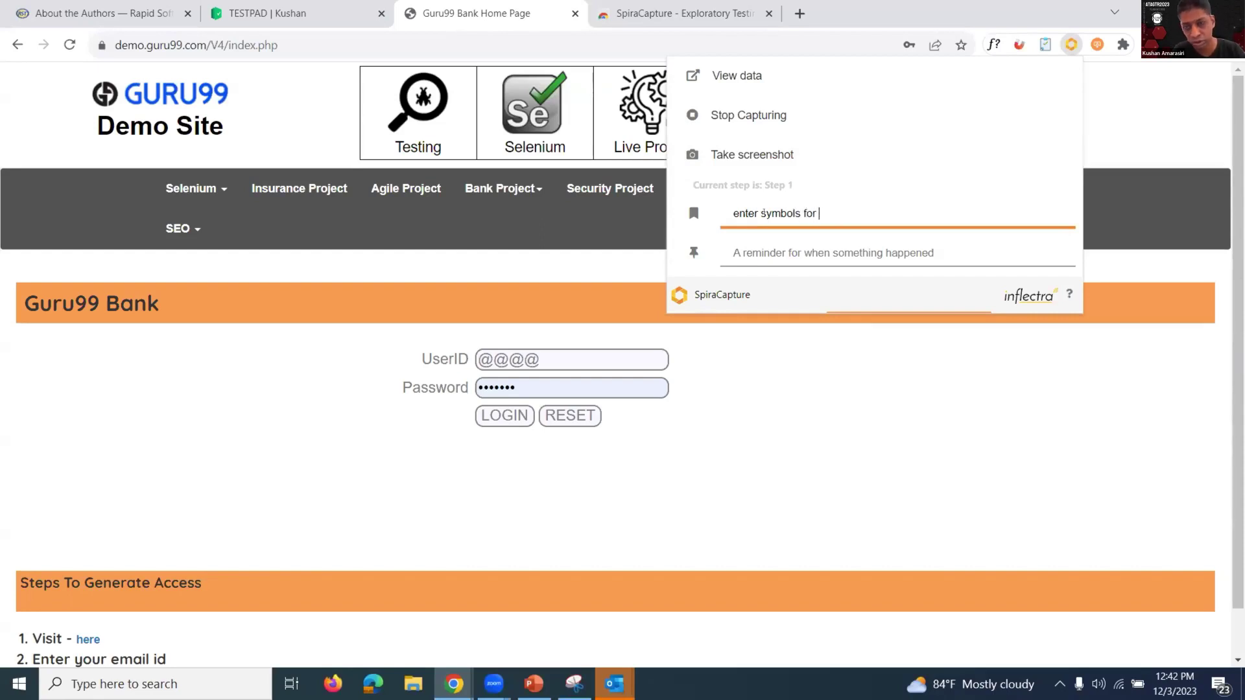
pyautogui.write('user id')
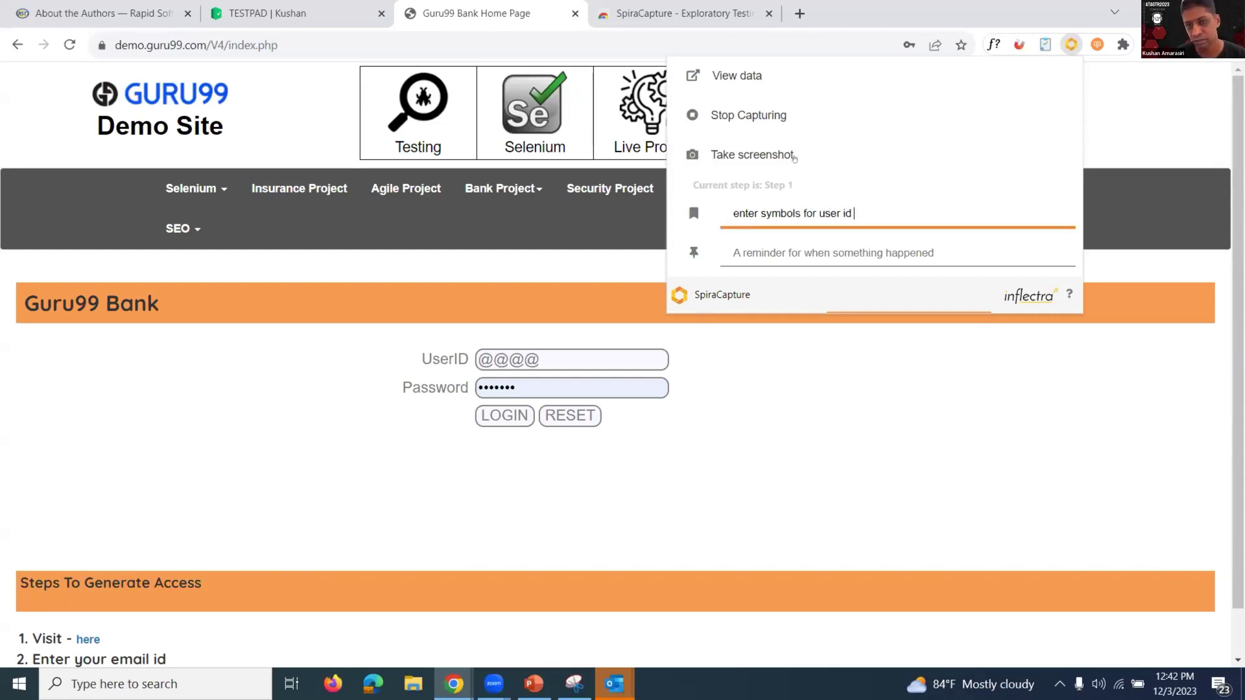
# Capture a screenshot of the login page with symbols in UserID, then stop capturing.
pyautogui.click(752, 156)
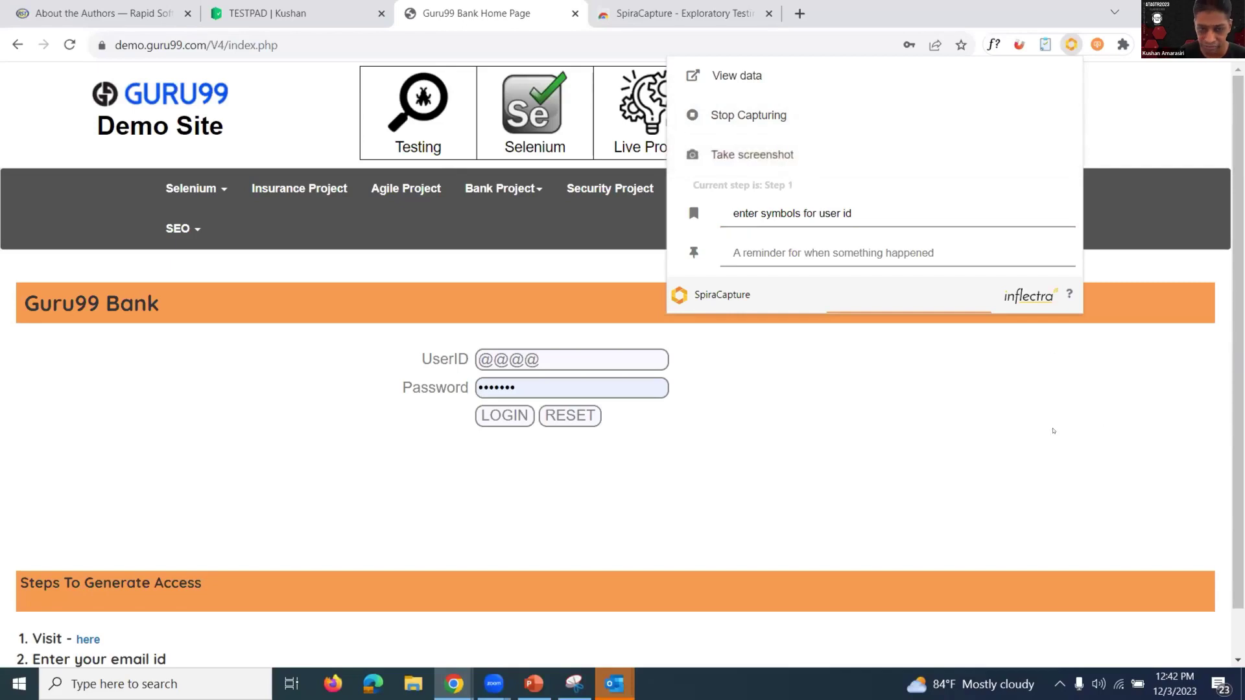
pyautogui.click(1071, 45)
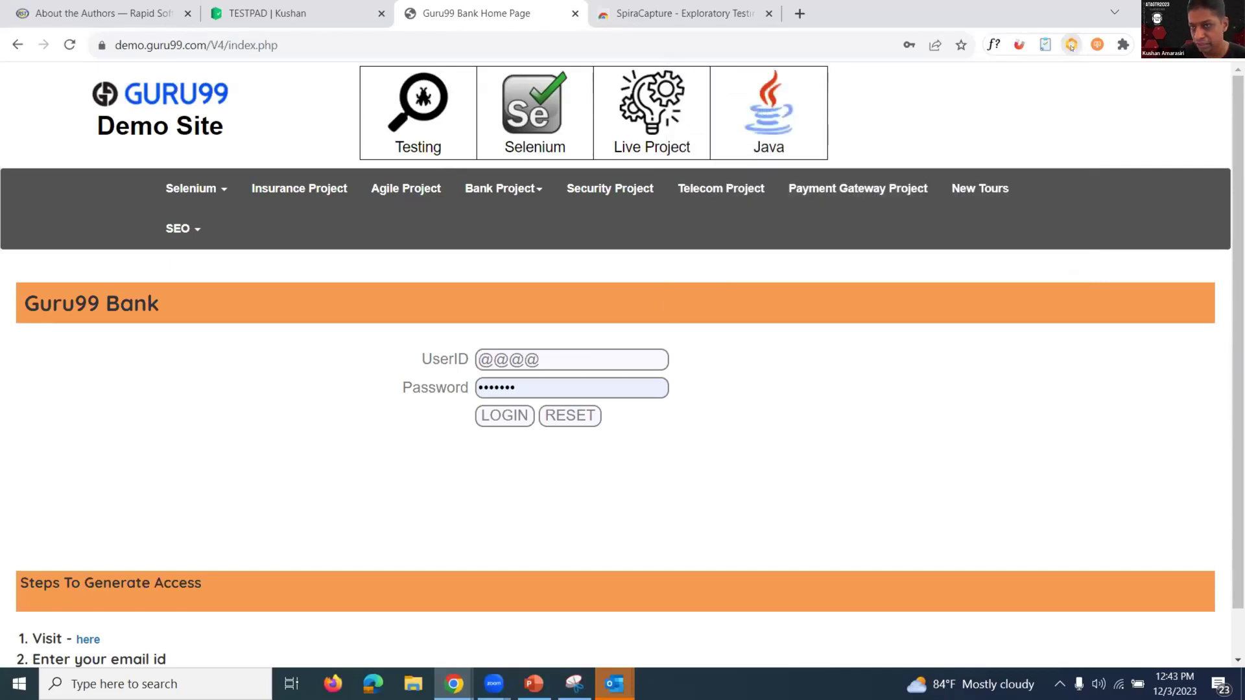
pyautogui.click(1071, 45)
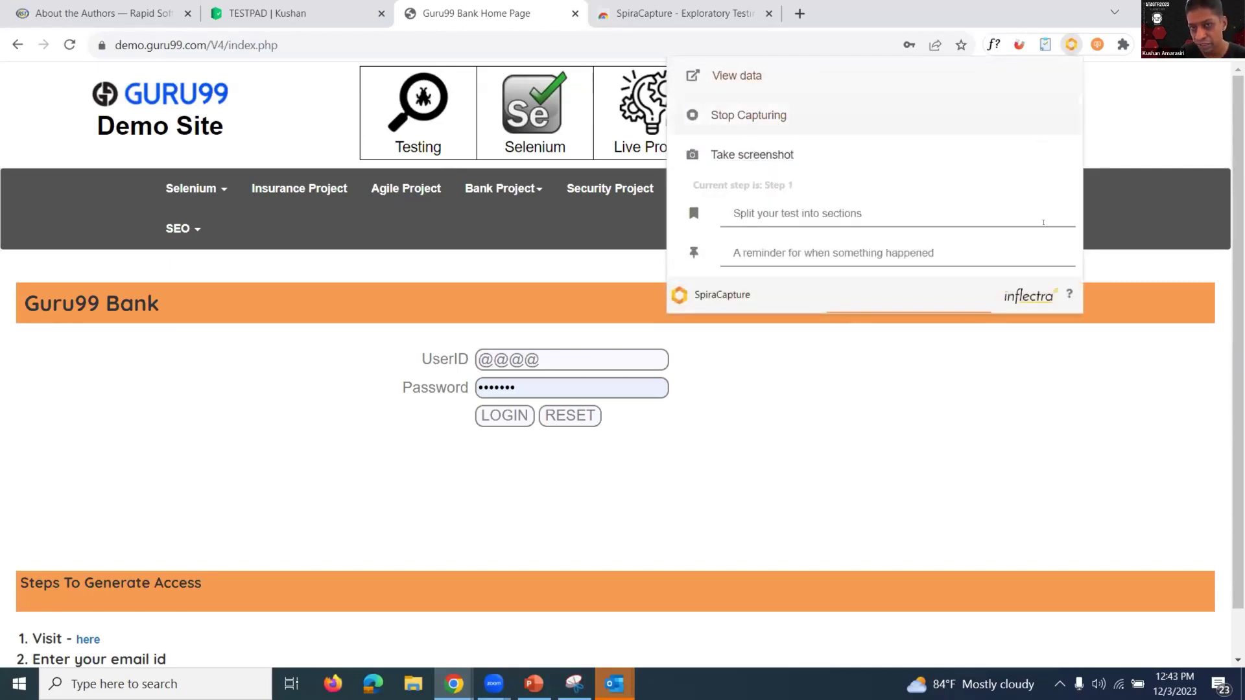
pyautogui.click(1071, 44)
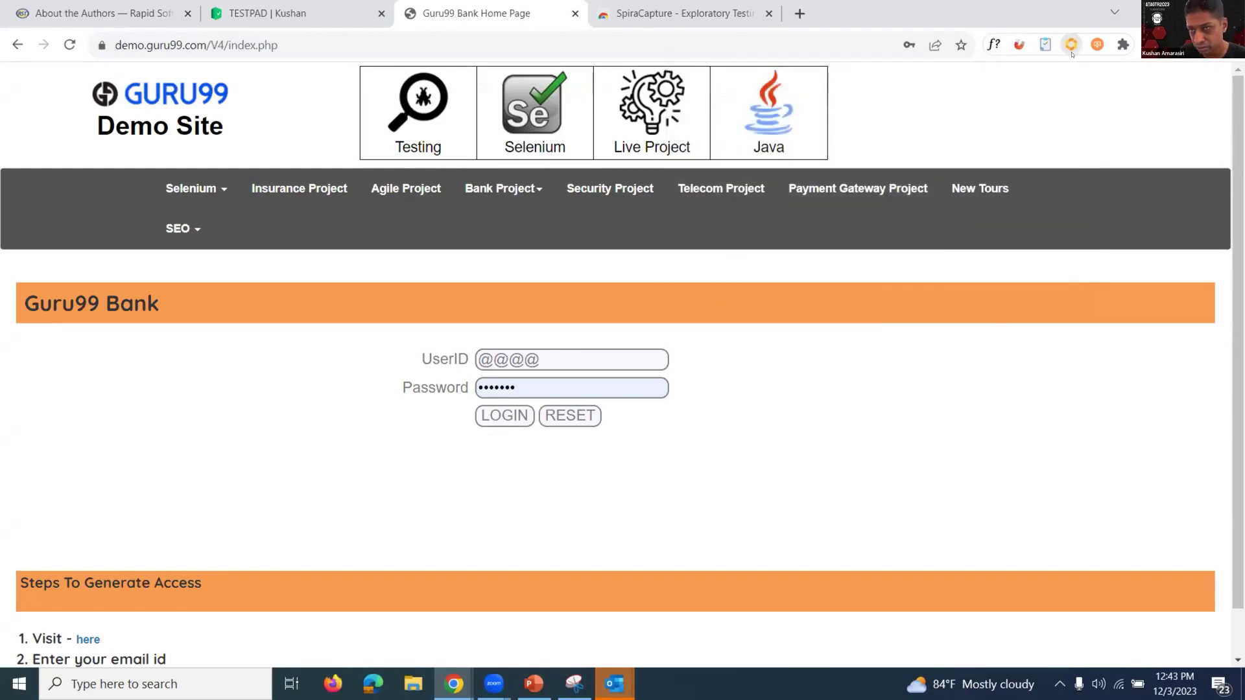
pyautogui.click(1071, 46)
pyautogui.click(1113, 97)
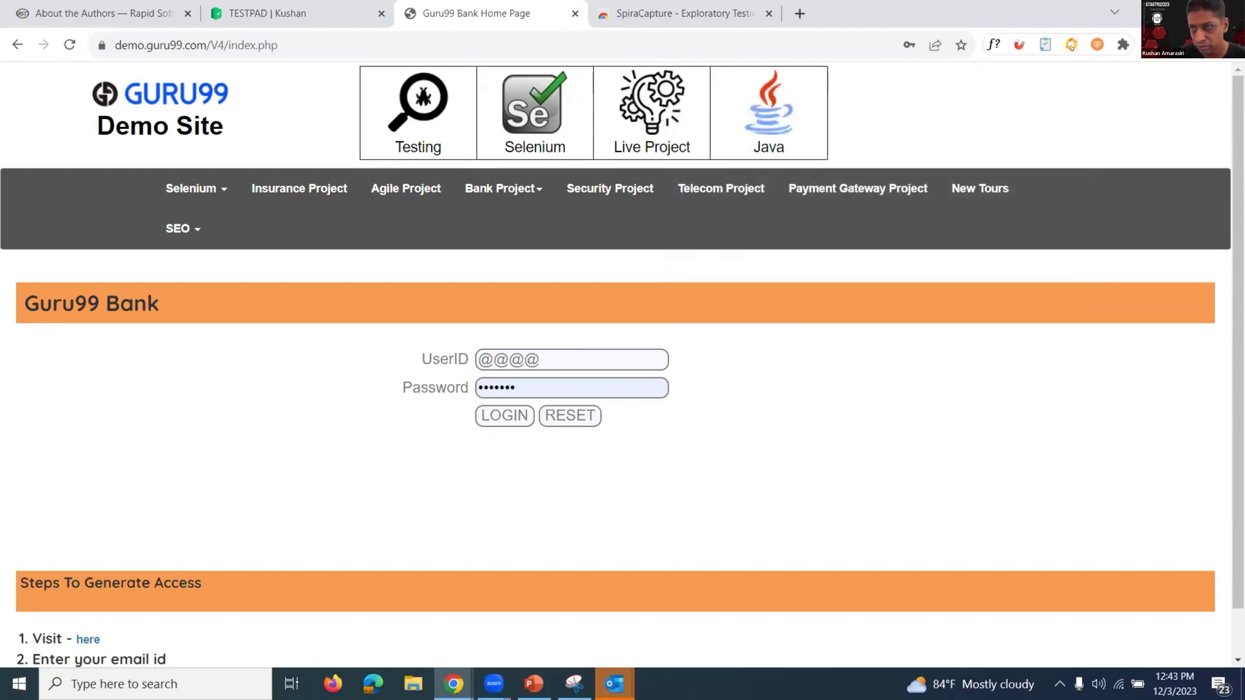
pyautogui.click(1071, 44)
pyautogui.click(792, 116)
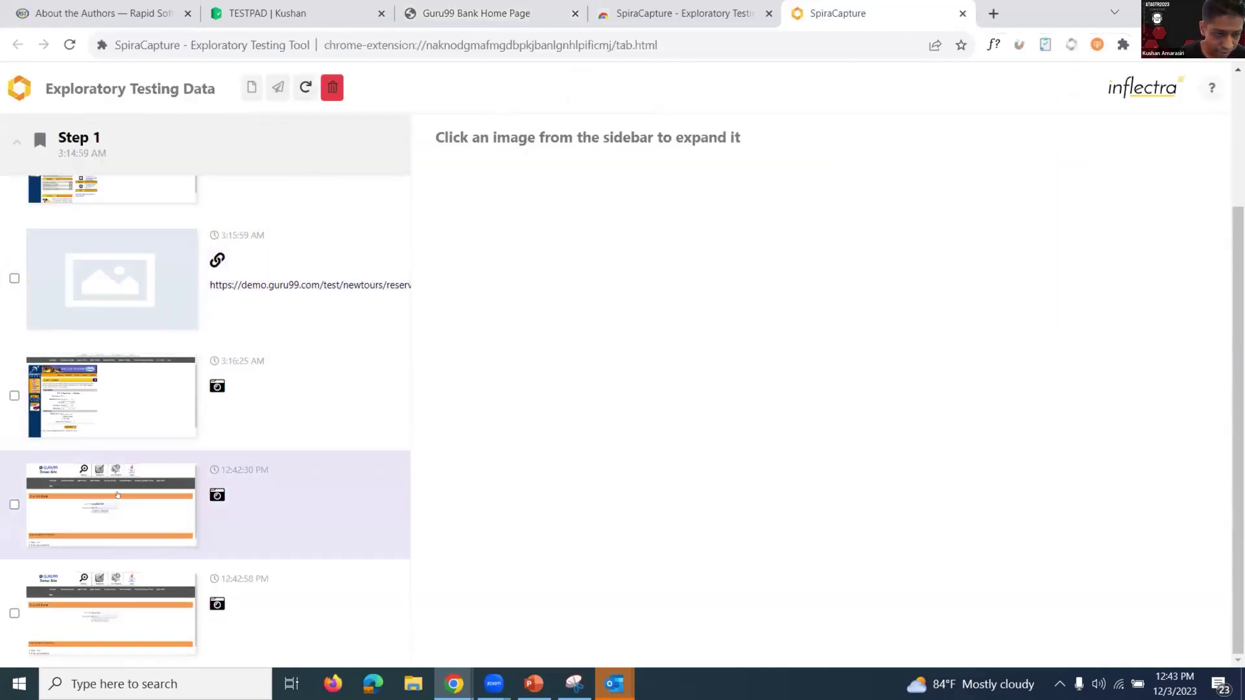
# Preview and tick the 12:42:30 PM and 12:42:58 PM login screenshots.
pyautogui.click(131, 505)
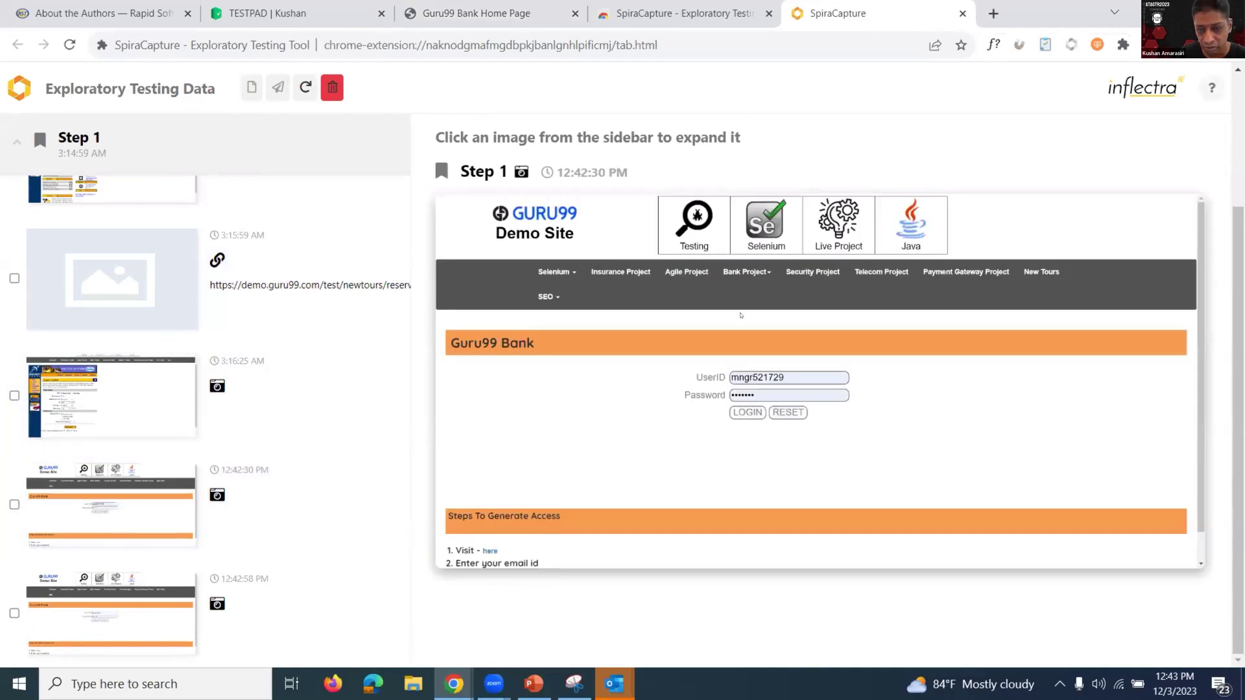
pyautogui.click(36, 610)
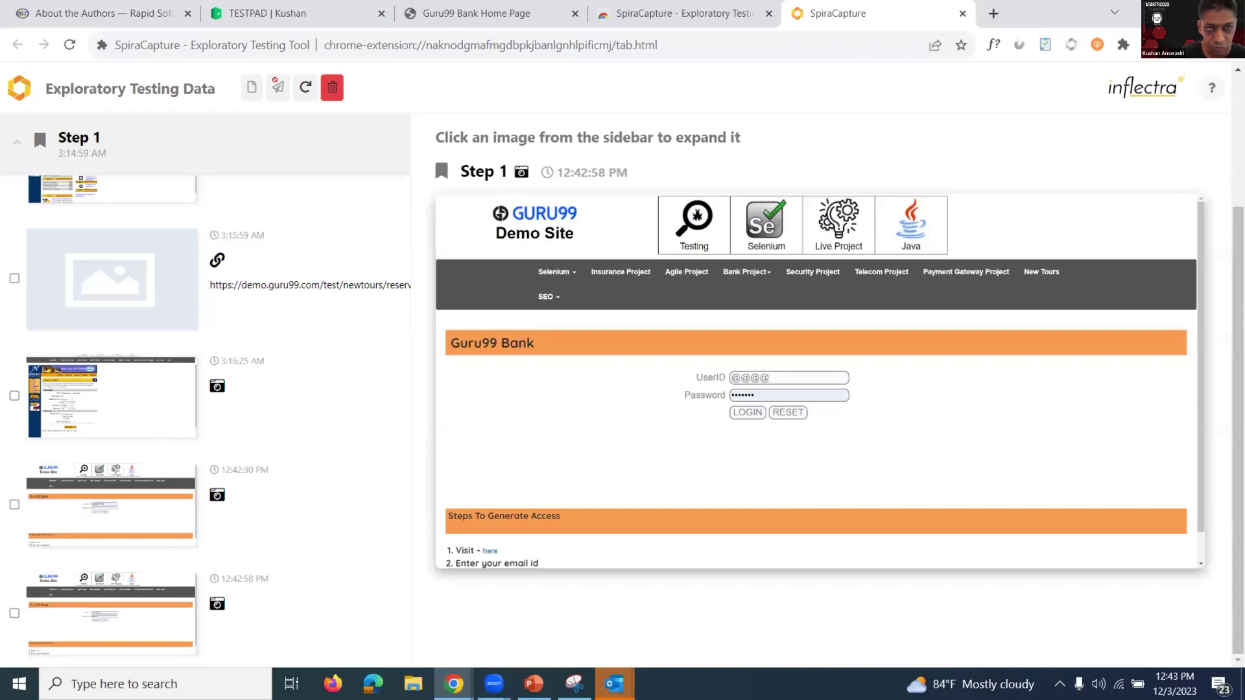
pyautogui.click(14, 505)
pyautogui.click(14, 612)
# Open the Log incident form for the ticked screenshots, then dismiss it.
pyautogui.click(281, 83)
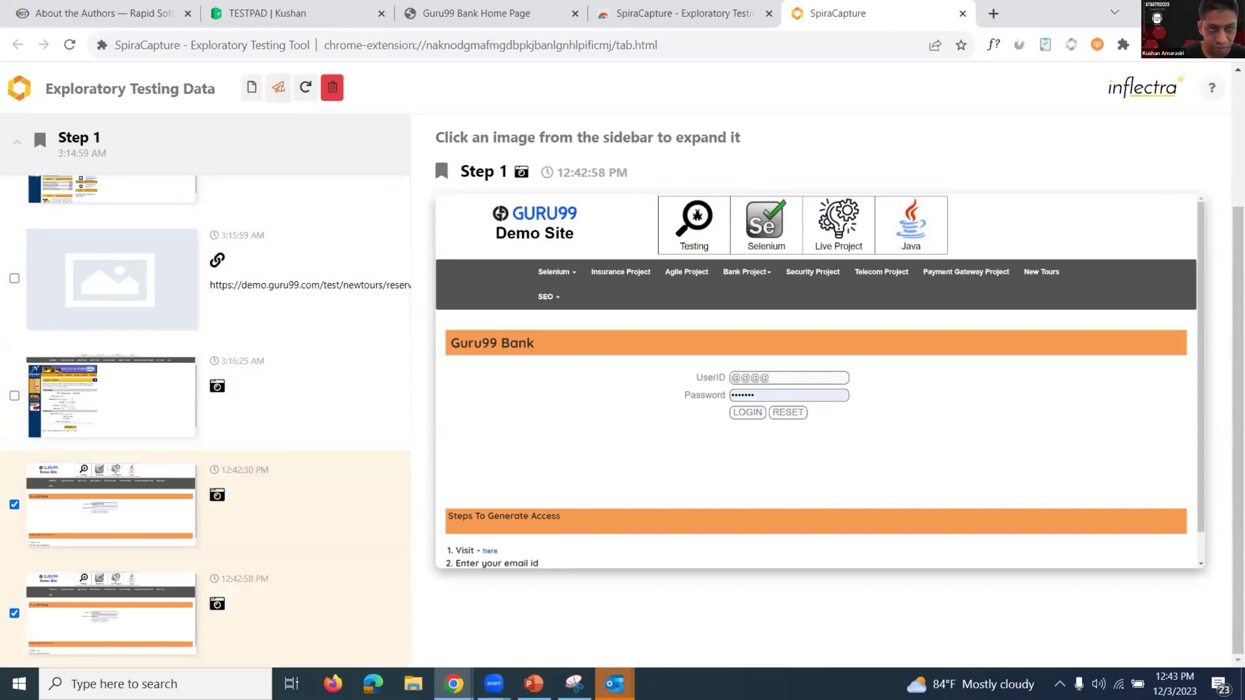
pyautogui.click(501, 150)
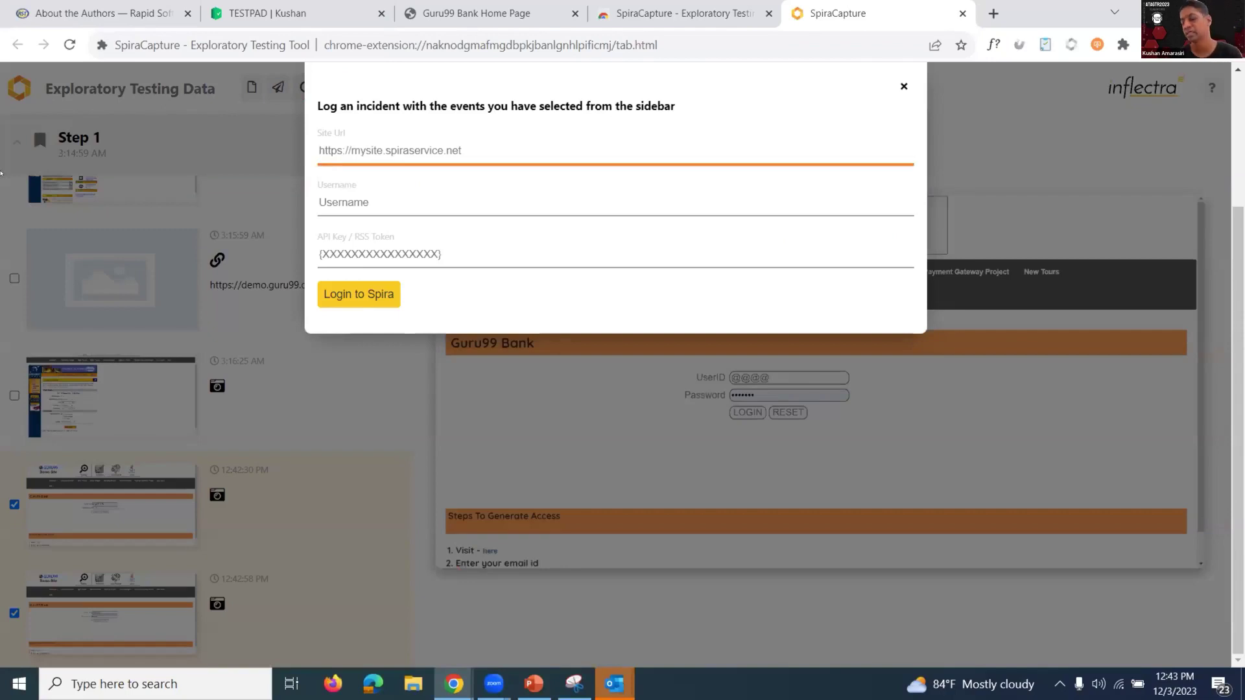
pyautogui.click(903, 87)
# Choose Save as from the data page's context menu.
pyautogui.rightClick(719, 80)
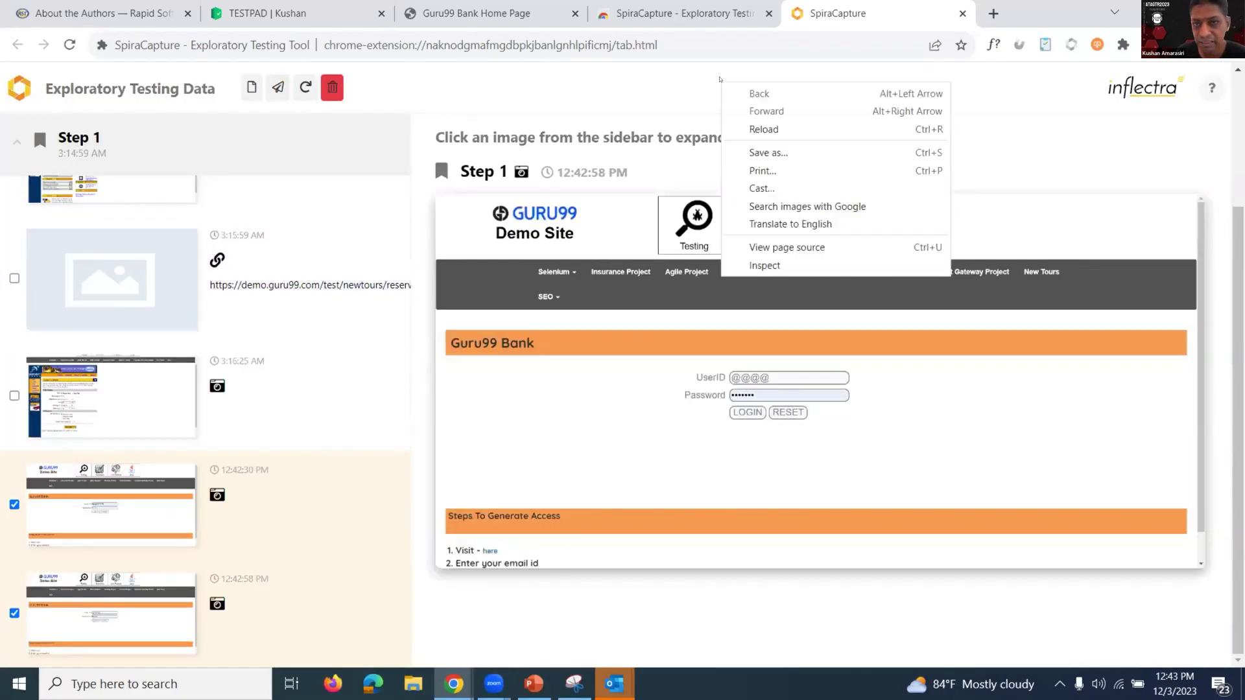
pyautogui.rightClick(1015, 142)
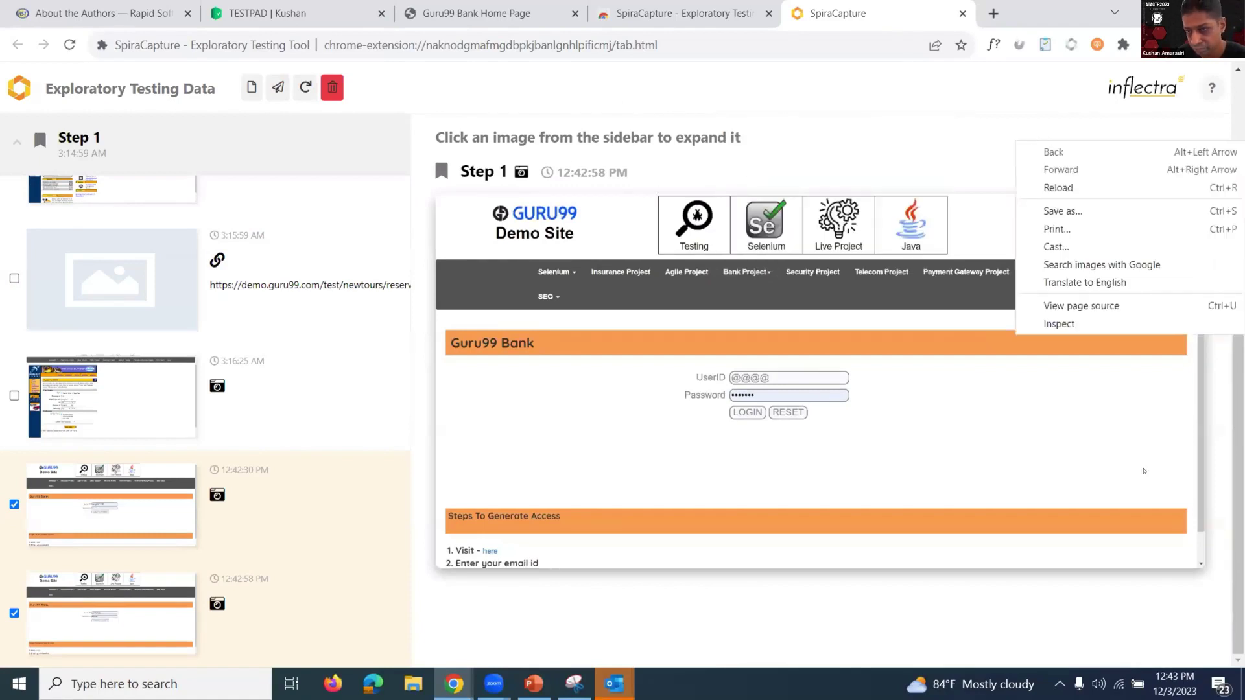
pyautogui.click(1061, 210)
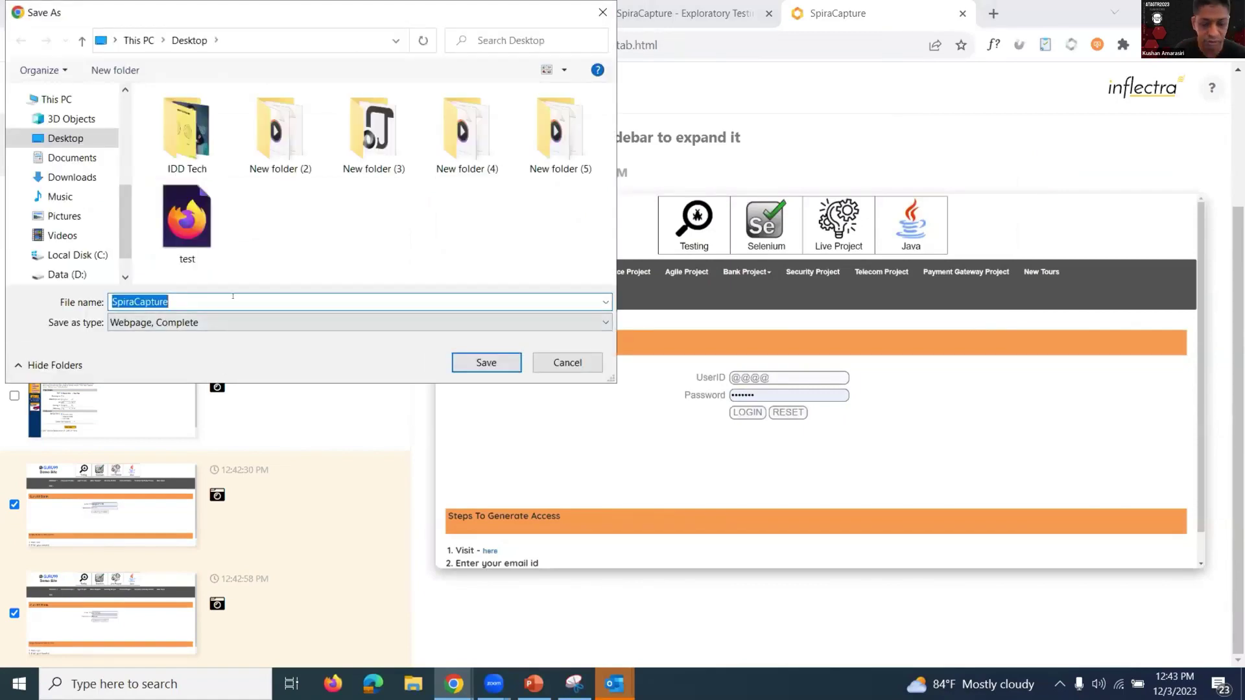
# Save the SpiraCapture data page to the Desktop as test123.html.
pyautogui.write('test123')
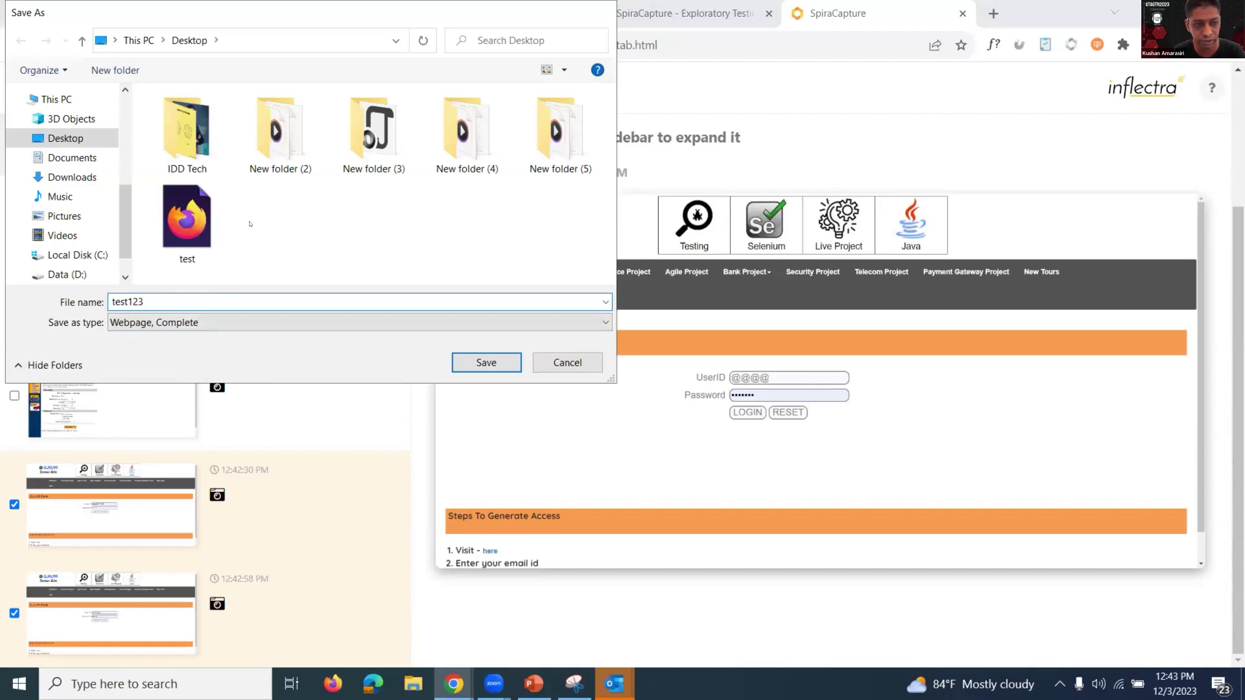
pyautogui.press('Return')
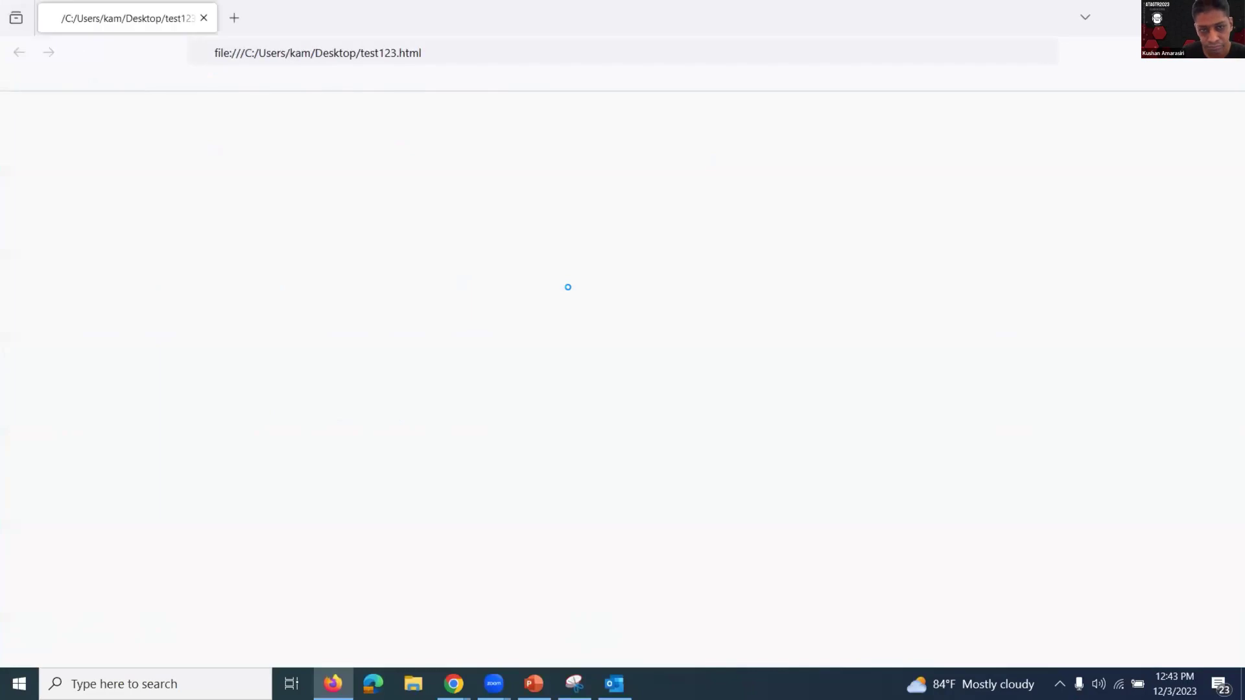
# Scroll through the saved test123.html report in Firefox to review the Guru99 captures.
pyautogui.scroll(-8, 439, 244)
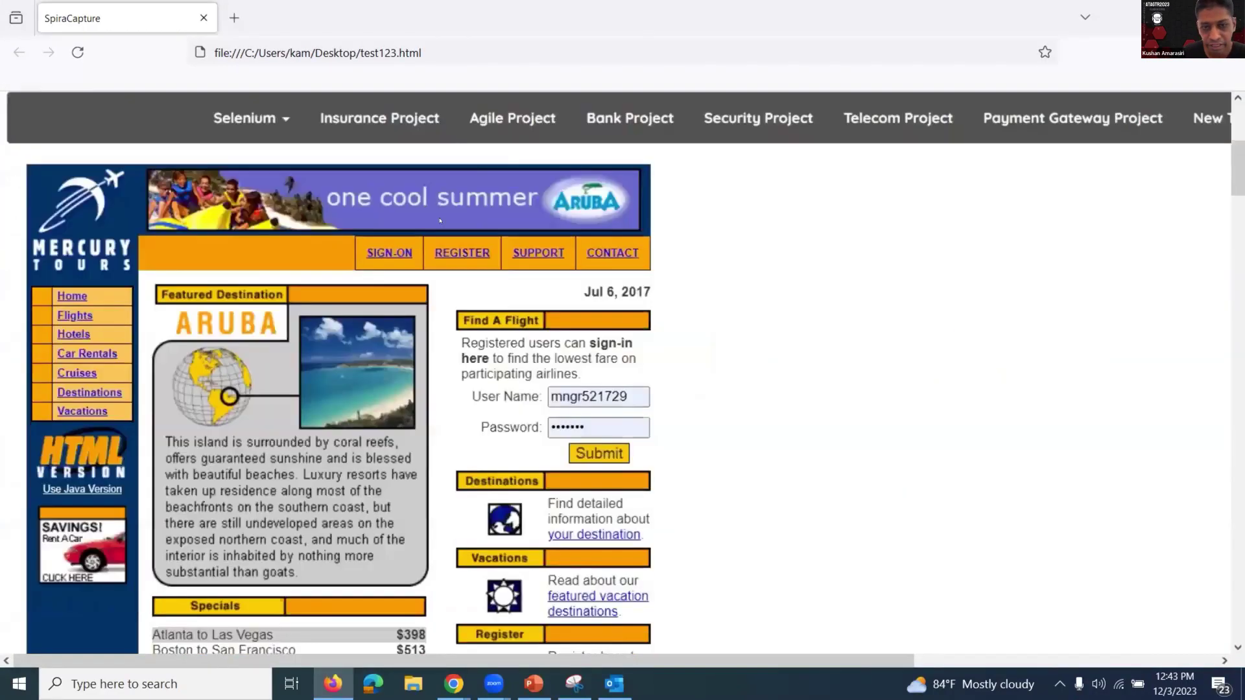
pyautogui.scroll(-15, 439, 224)
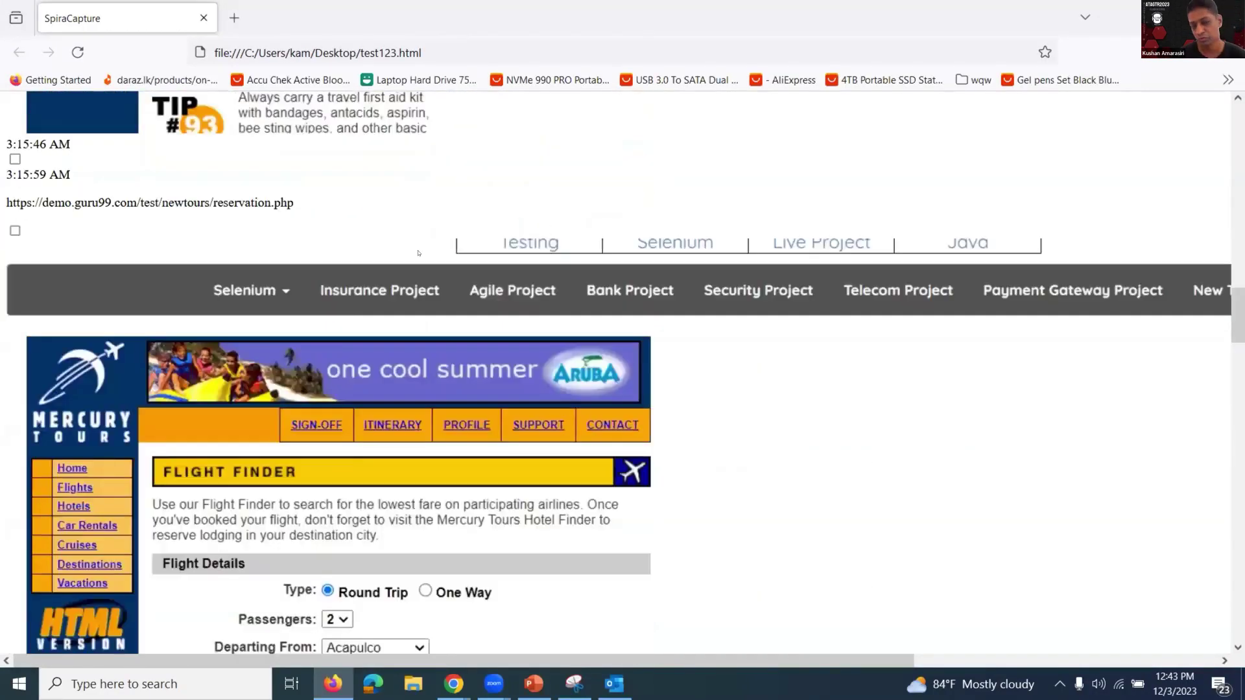
pyautogui.scroll(1, 896, 182)
pyautogui.scroll(-2, 794, 555)
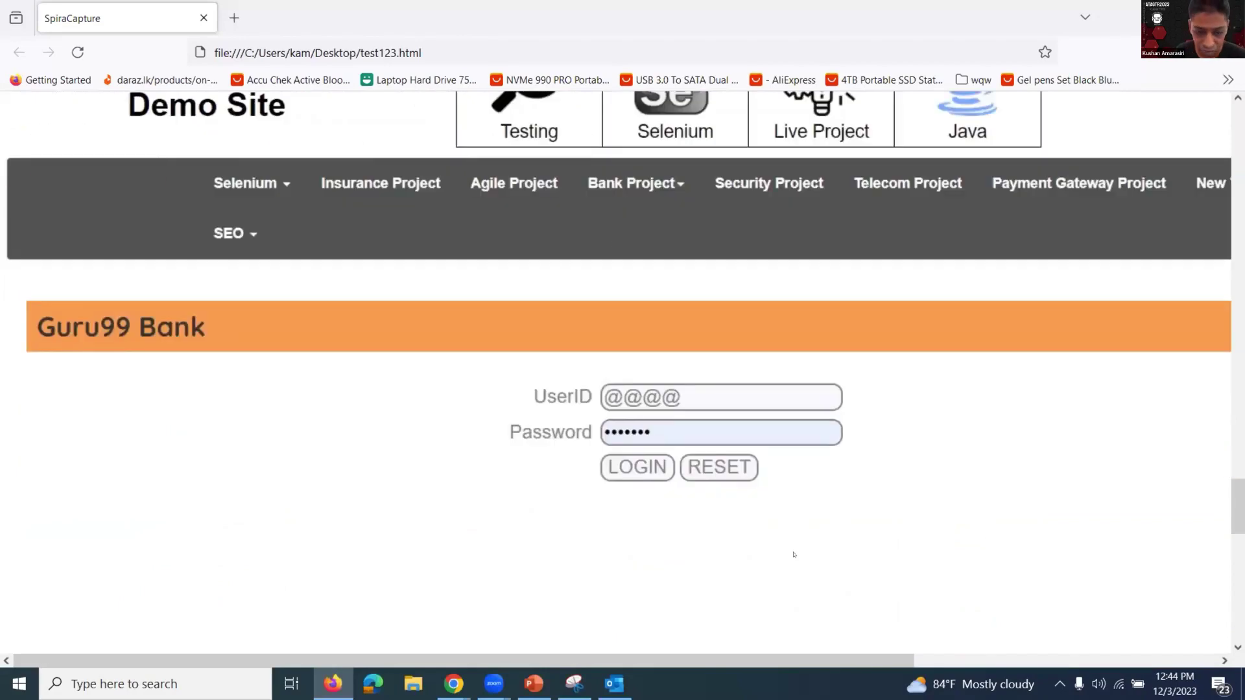
pyautogui.hscroll(5, 810, 659)
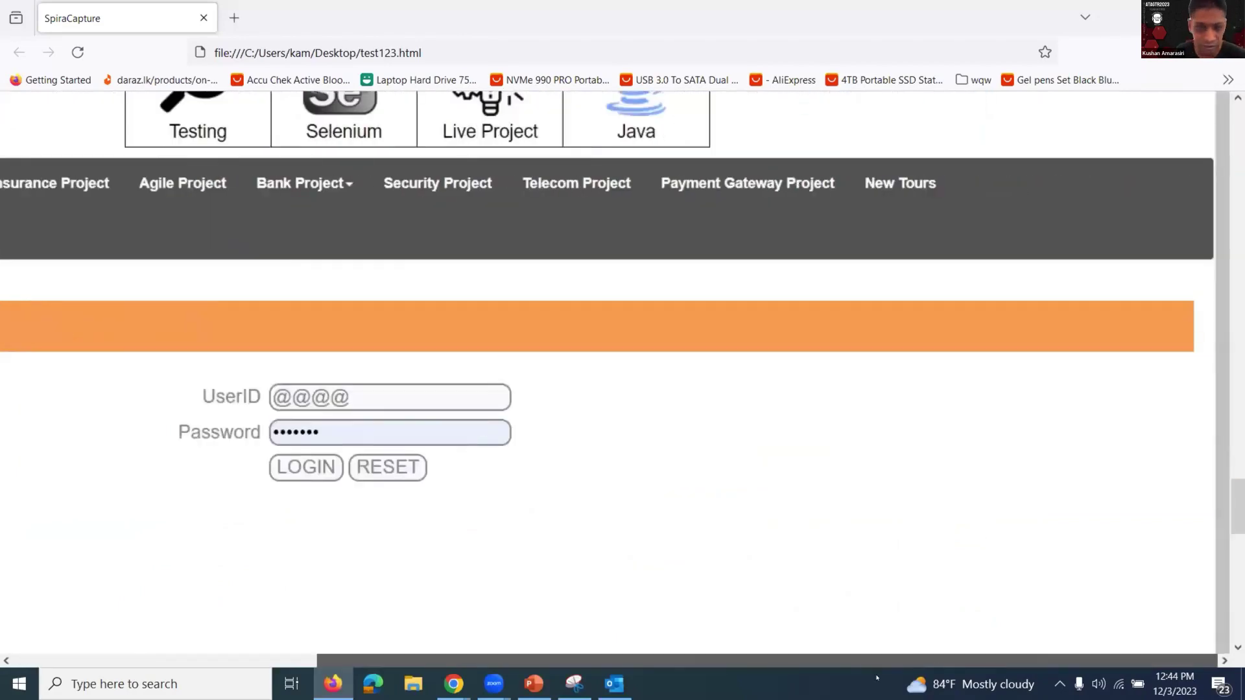
pyautogui.hscroll(-5, 876, 678)
pyautogui.scroll(5, 688, 254)
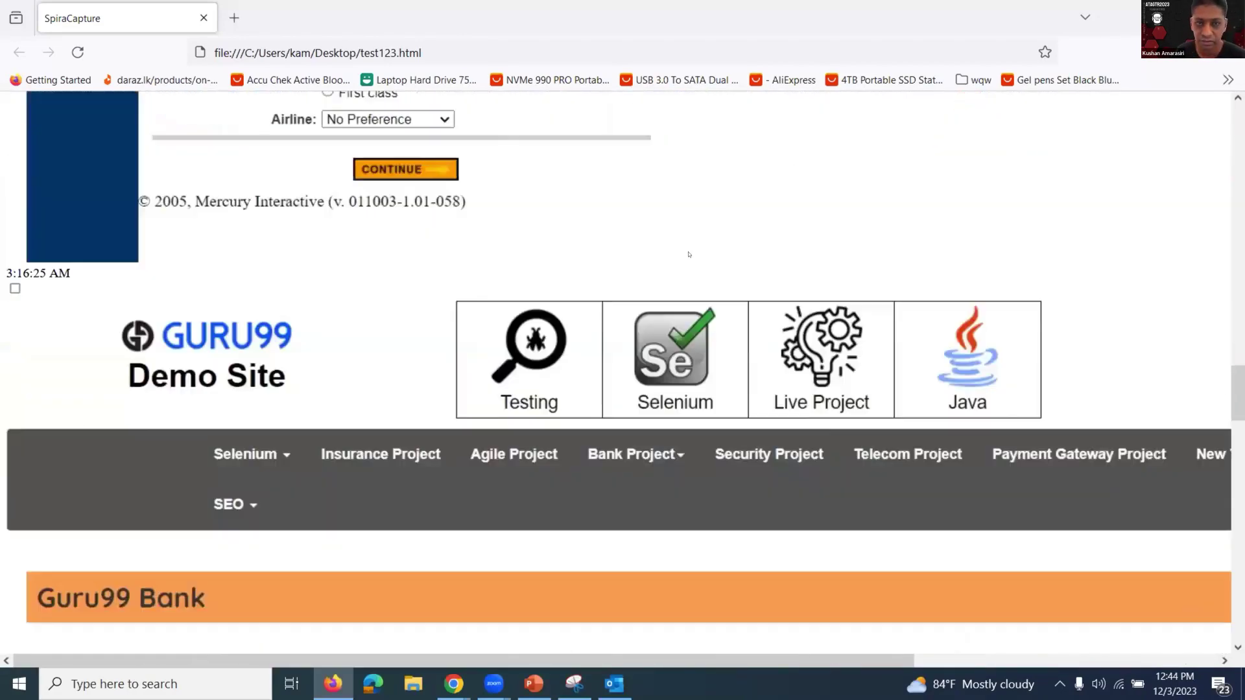
pyautogui.scroll(7, 689, 254)
pyautogui.scroll(-3, 524, 347)
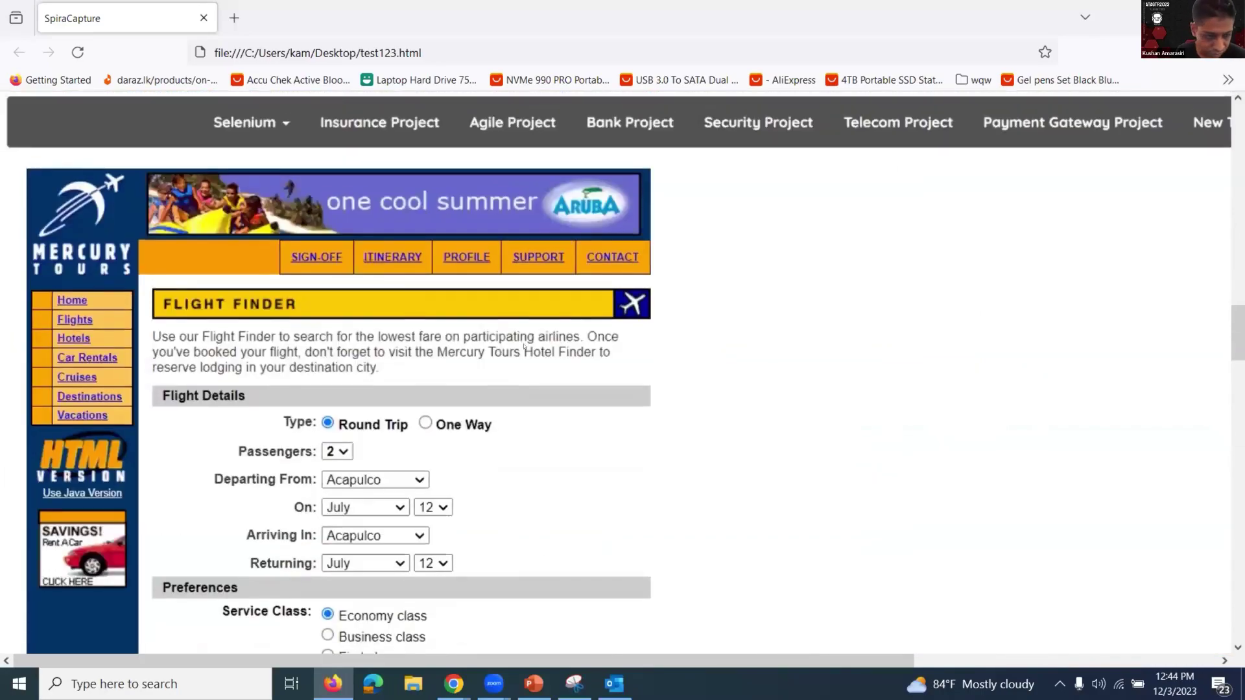
pyautogui.scroll(8, 524, 347)
pyautogui.scroll(-6, 524, 346)
pyautogui.scroll(1, 523, 347)
pyautogui.scroll(-6, 523, 347)
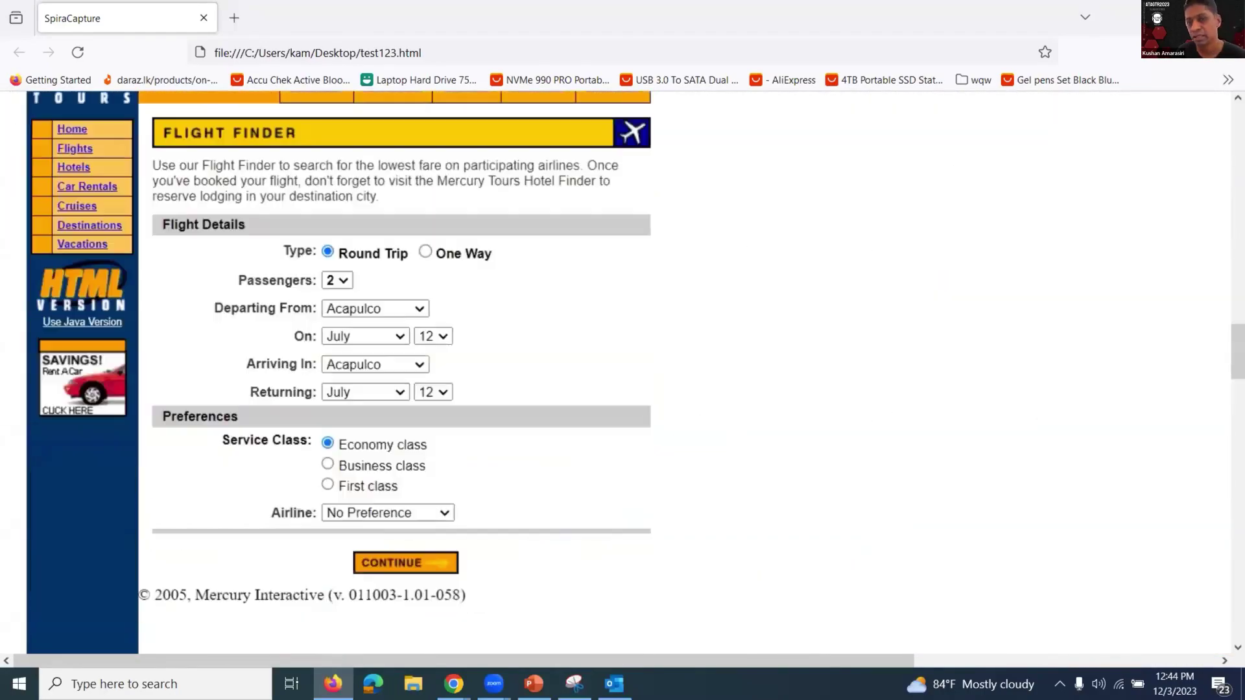
pyautogui.scroll(-11, 1209, 552)
pyautogui.scroll(5, 1209, 552)
pyautogui.scroll(-3, 1209, 553)
# Minimise Firefox and return to the PowerPoint presentation on slide 12, Test Pad.
pyautogui.scroll(-2, 1209, 552)
pyautogui.press('super+d')
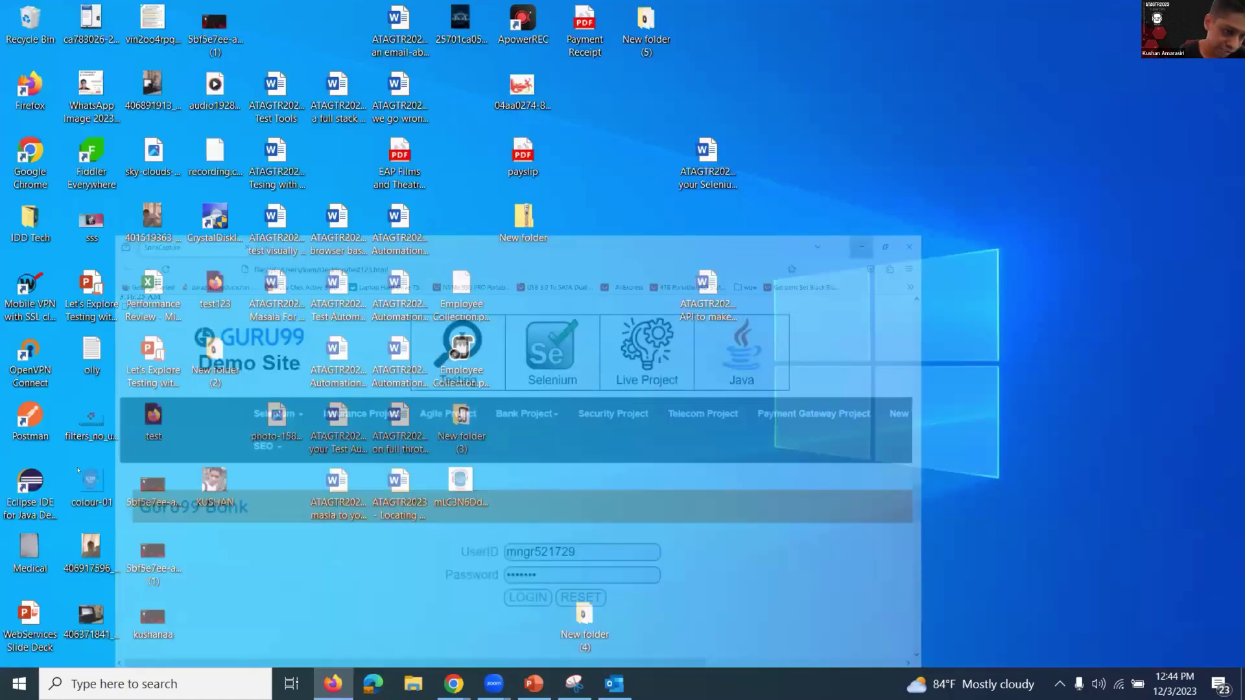
pyautogui.hotkey('alt', 'Tab')
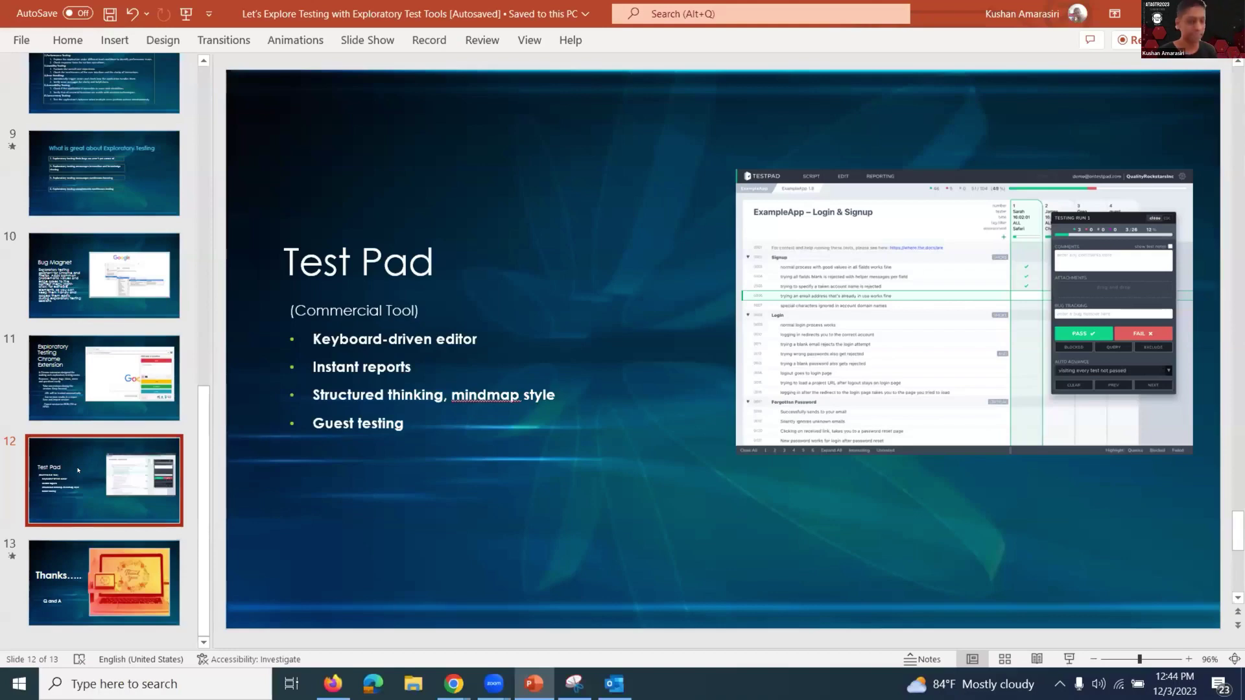
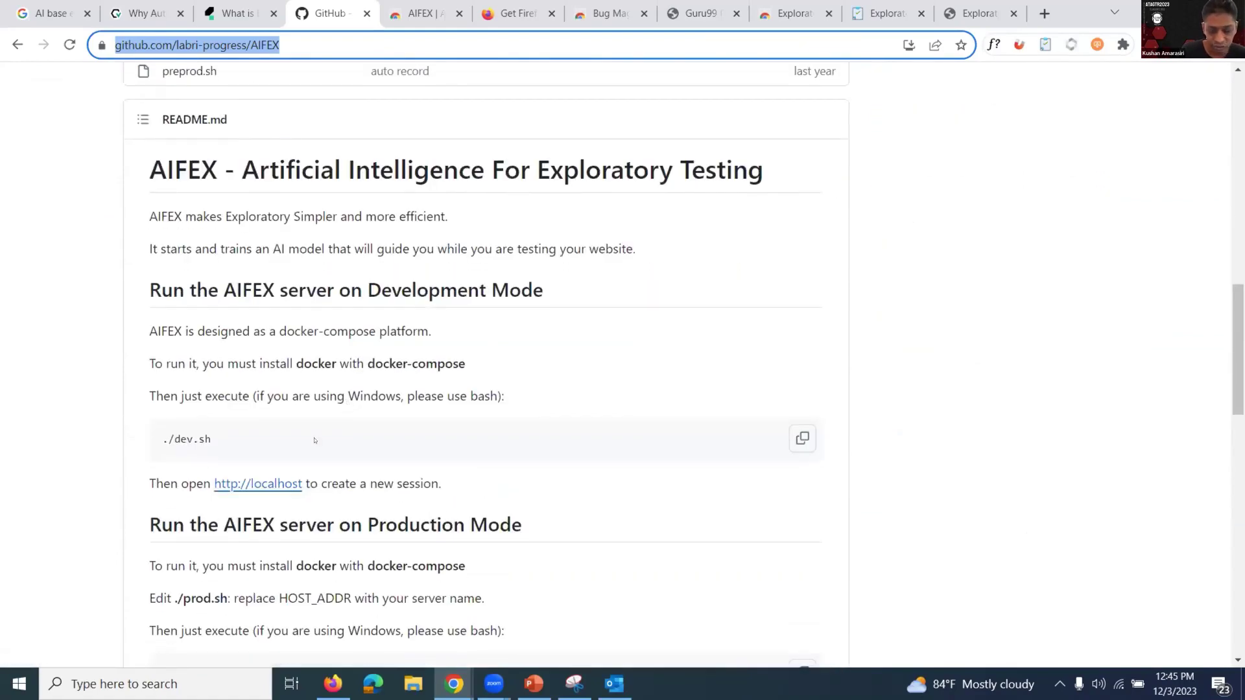
pyautogui.moveTo(194, 332); pyautogui.dragTo(353, 438)
pyautogui.scroll(-4, 354, 441)
pyautogui.scroll(-4, 347, 370)
pyautogui.scroll(-1, 353, 324)
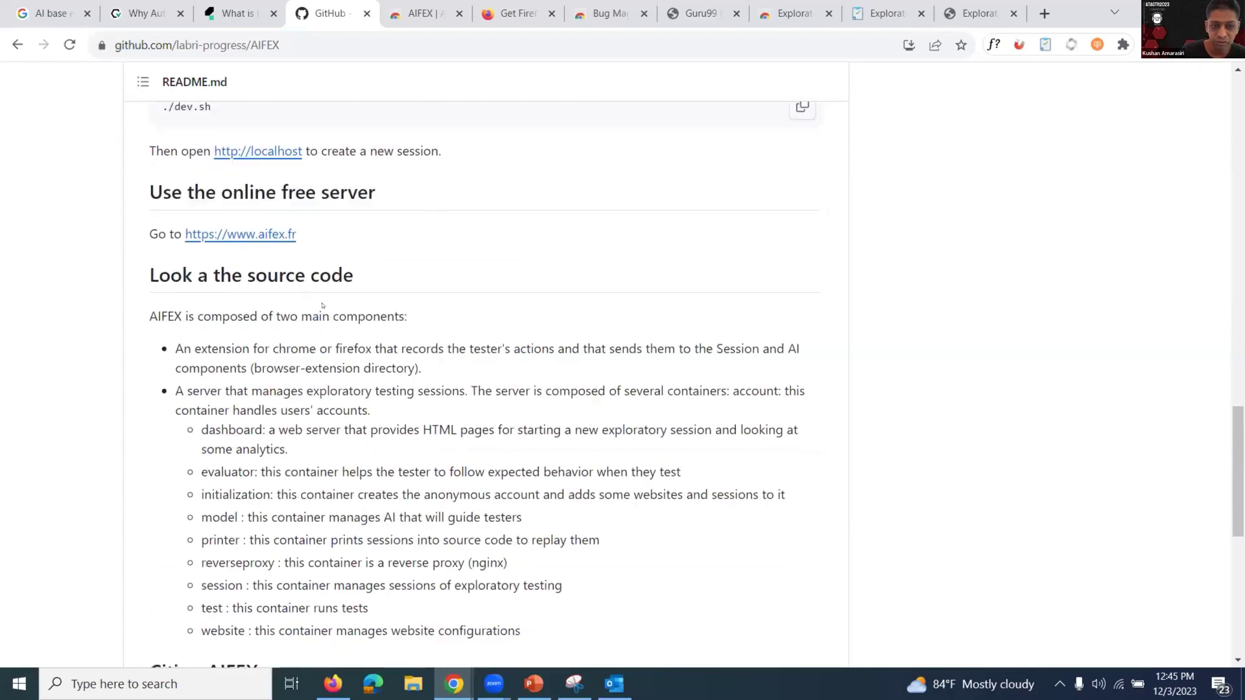
pyautogui.scroll(-1, 295, 262)
pyautogui.scroll(-3, 295, 262)
pyautogui.moveTo(297, 170); pyautogui.dragTo(258, 430)
pyautogui.scroll(-4, 222, 254)
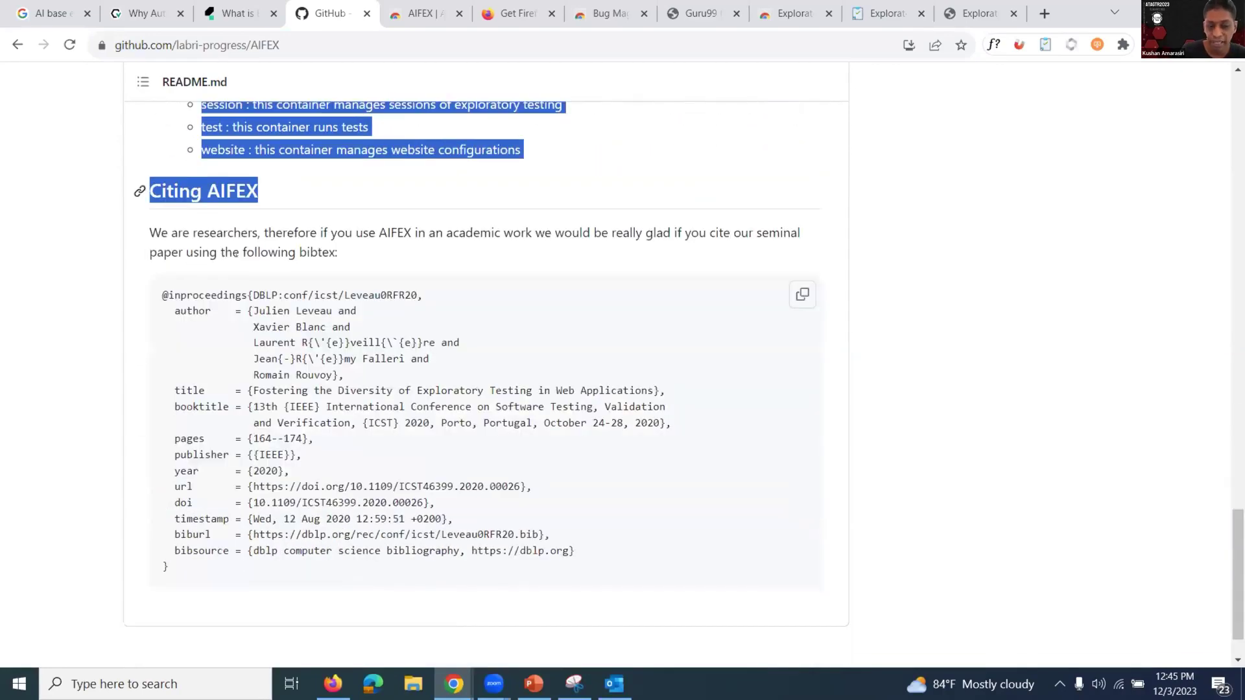
pyautogui.scroll(-1, 223, 255)
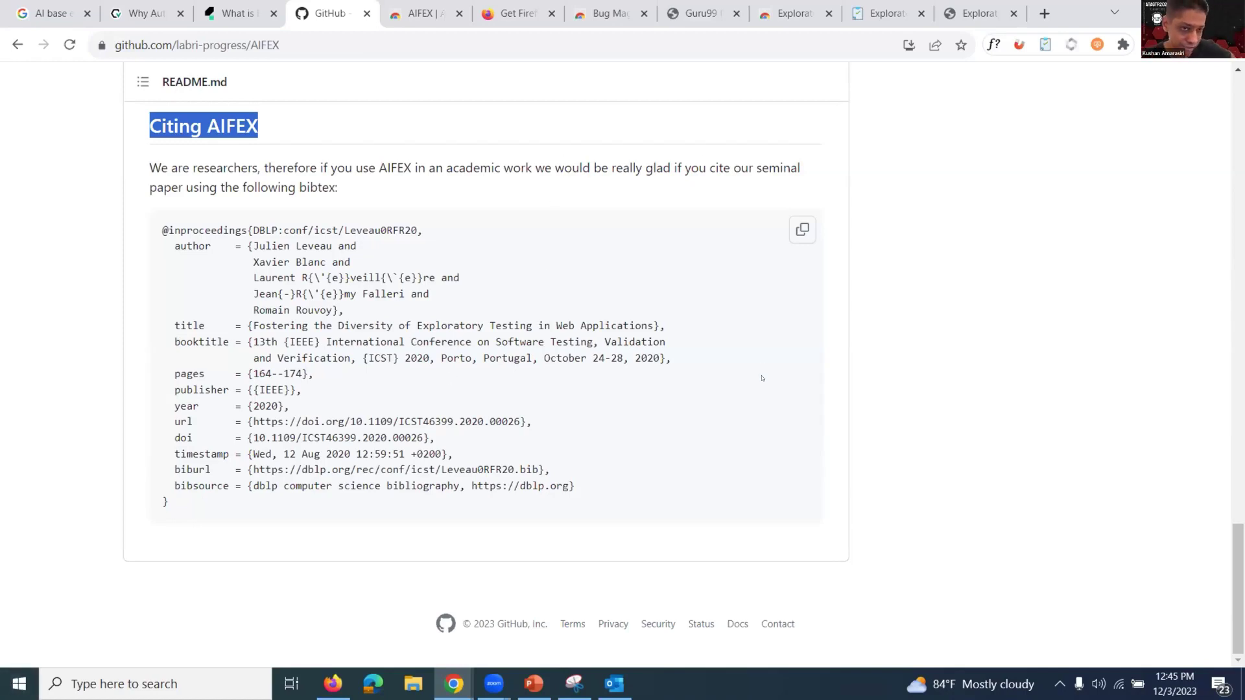
pyautogui.moveTo(728, 317); pyautogui.dragTo(616, 119)
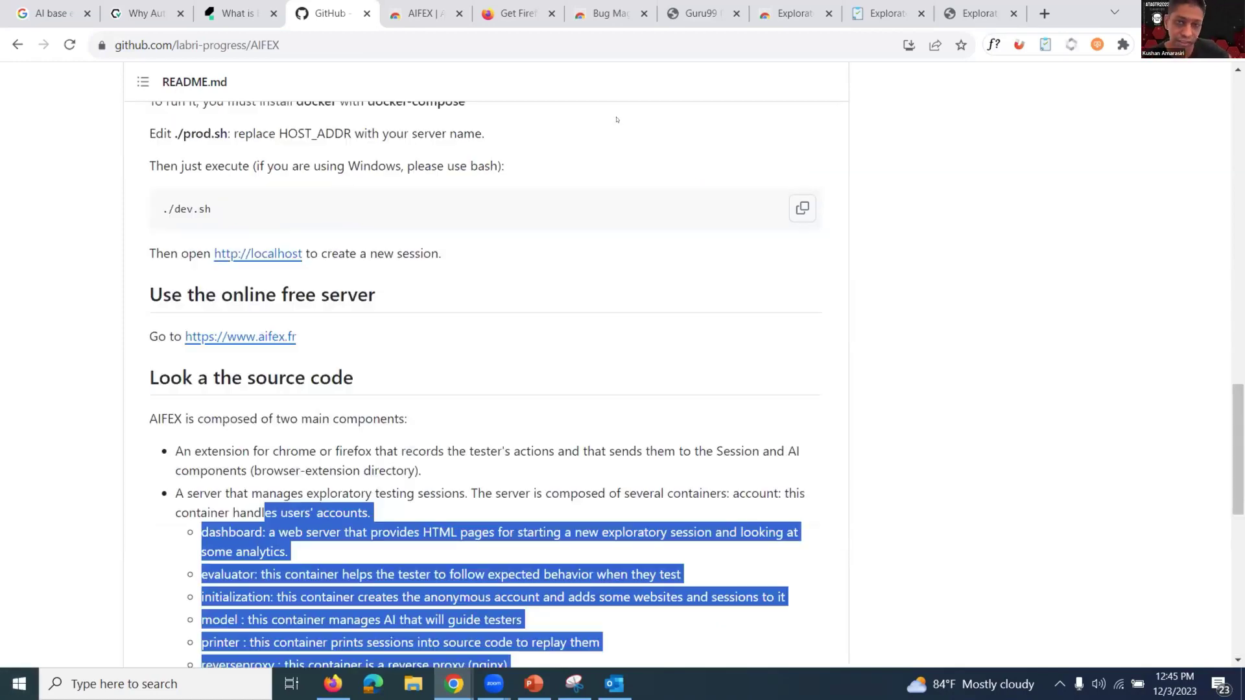
pyautogui.scroll(5, 523, 400)
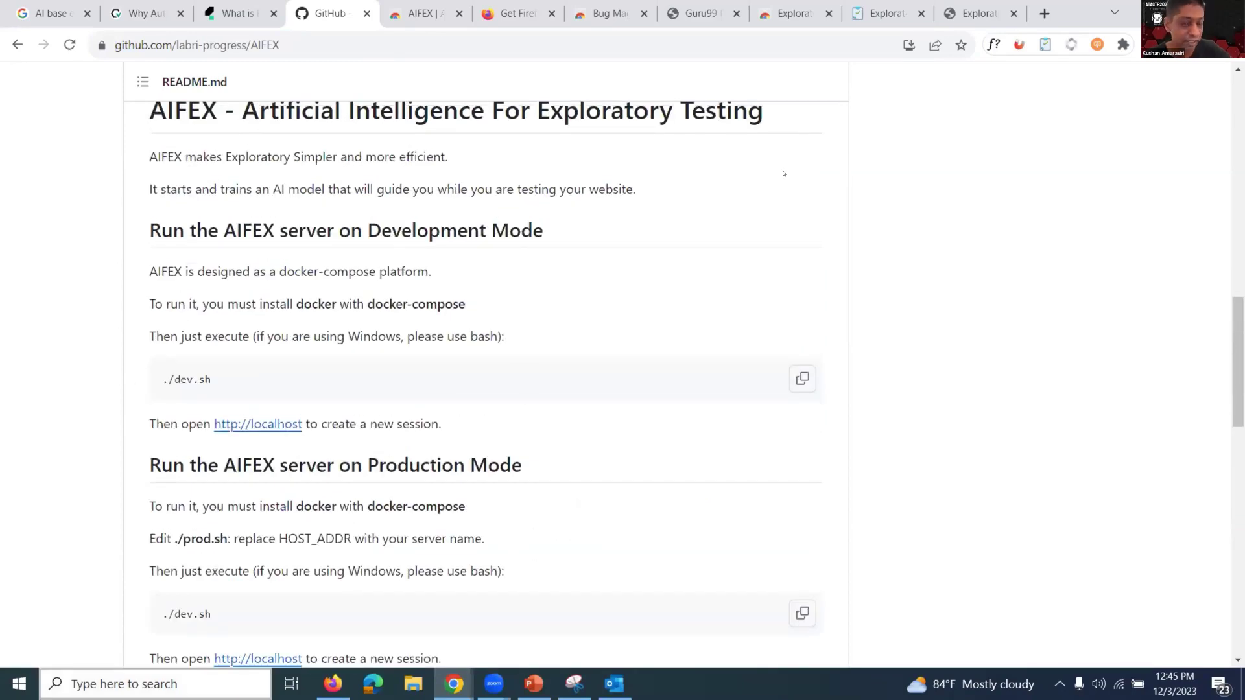
pyautogui.scroll(15, 533, 326)
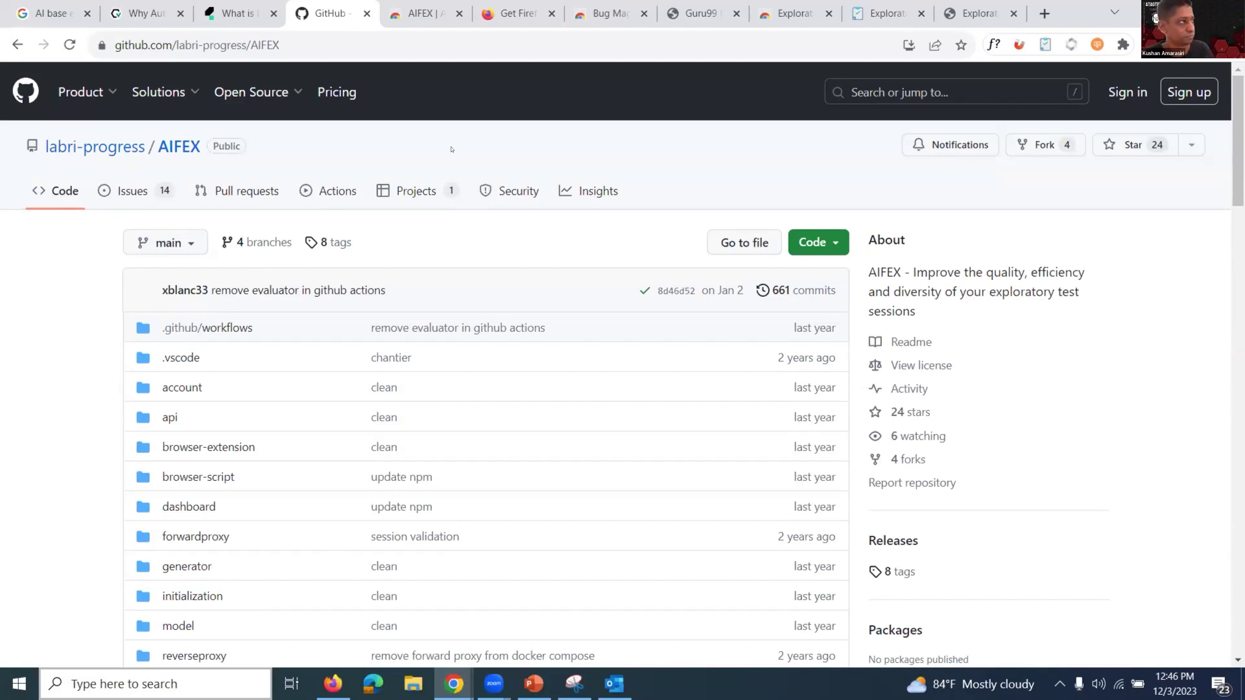
# Load ChatGPT at chat.openai.com in a new tab.
pyautogui.click(1044, 14)
pyautogui.write('chat')
pyautogui.press('Return')
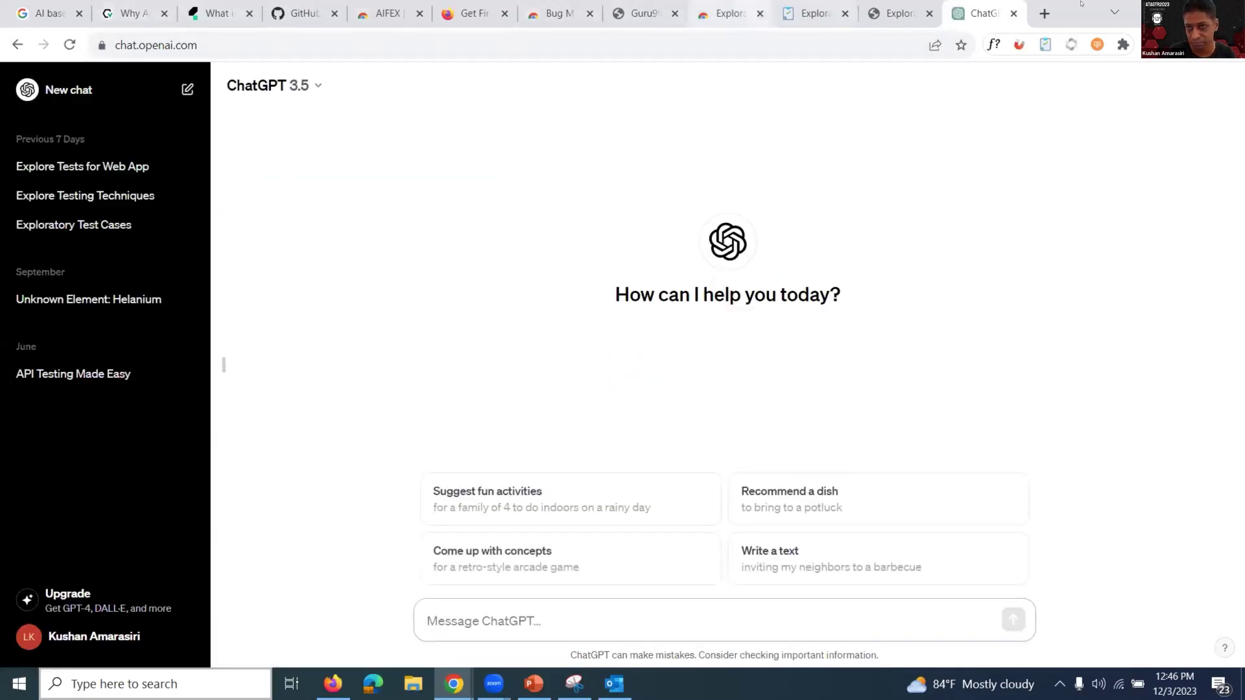
# Load the Guru99 Bank demo at demo.guru99.com/V4/index.php in another tab, then return to ChatGPT.
pyautogui.click(1047, 10)
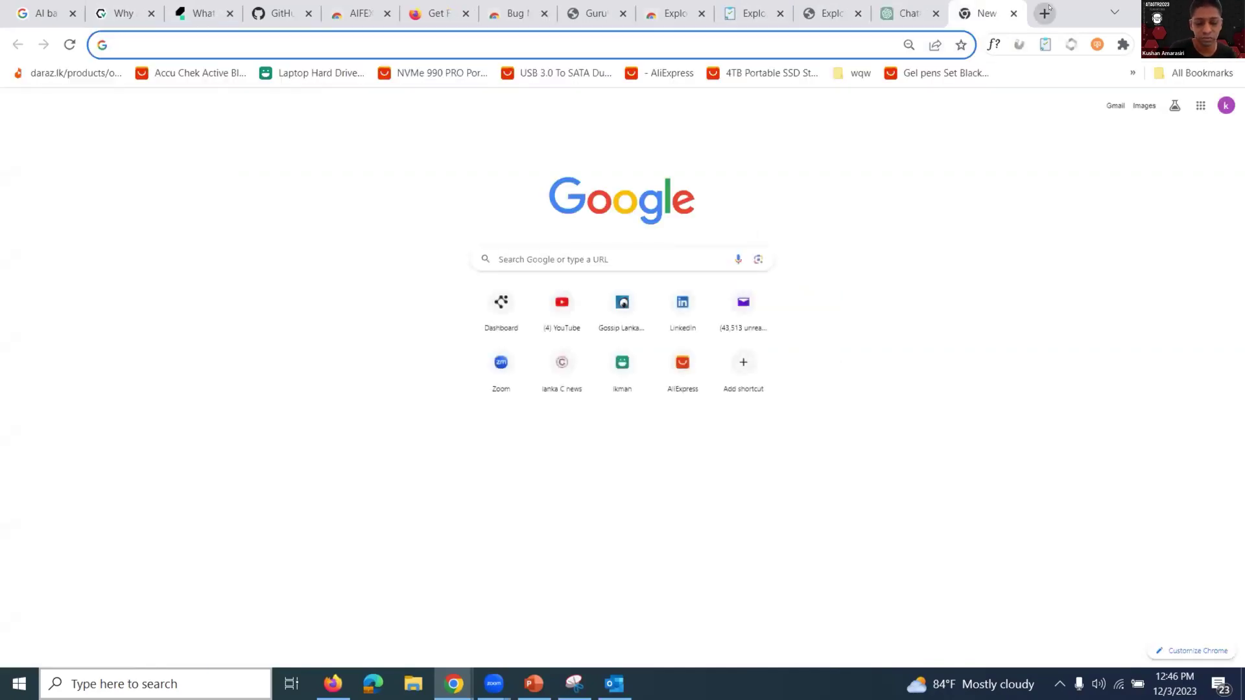
pyautogui.write('guru')
pyautogui.press('Return')
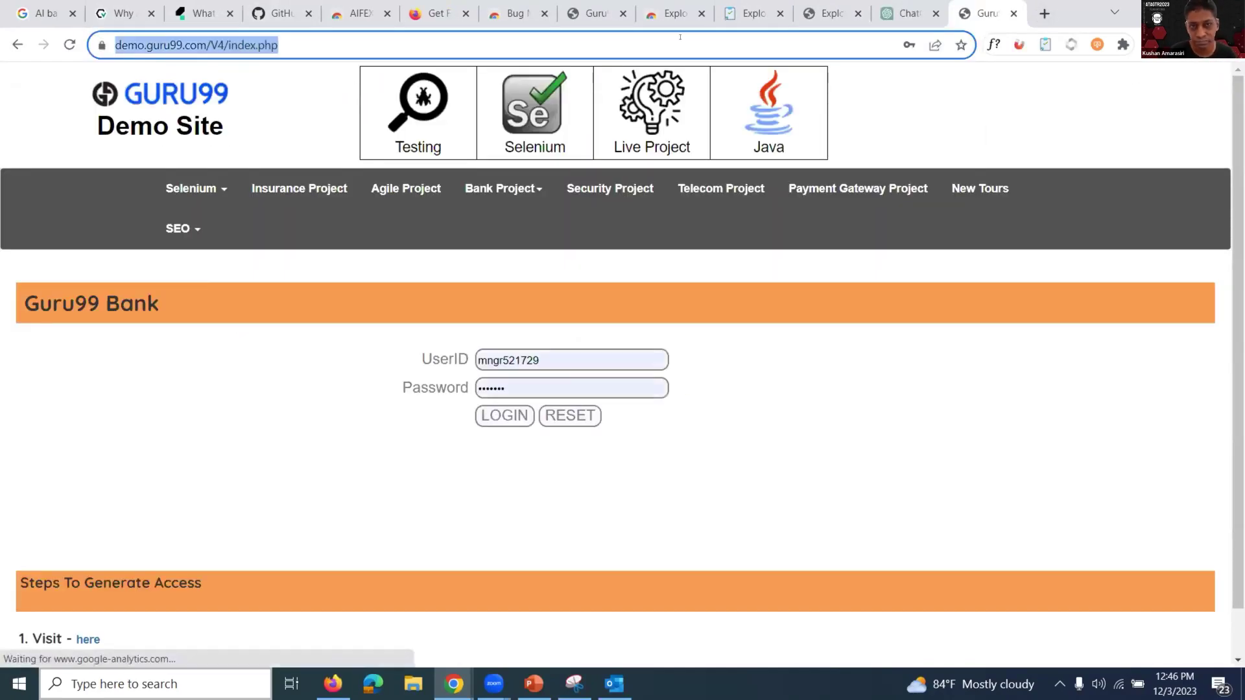
pyautogui.hotkey('ctrl', 'shift', 'Tab')
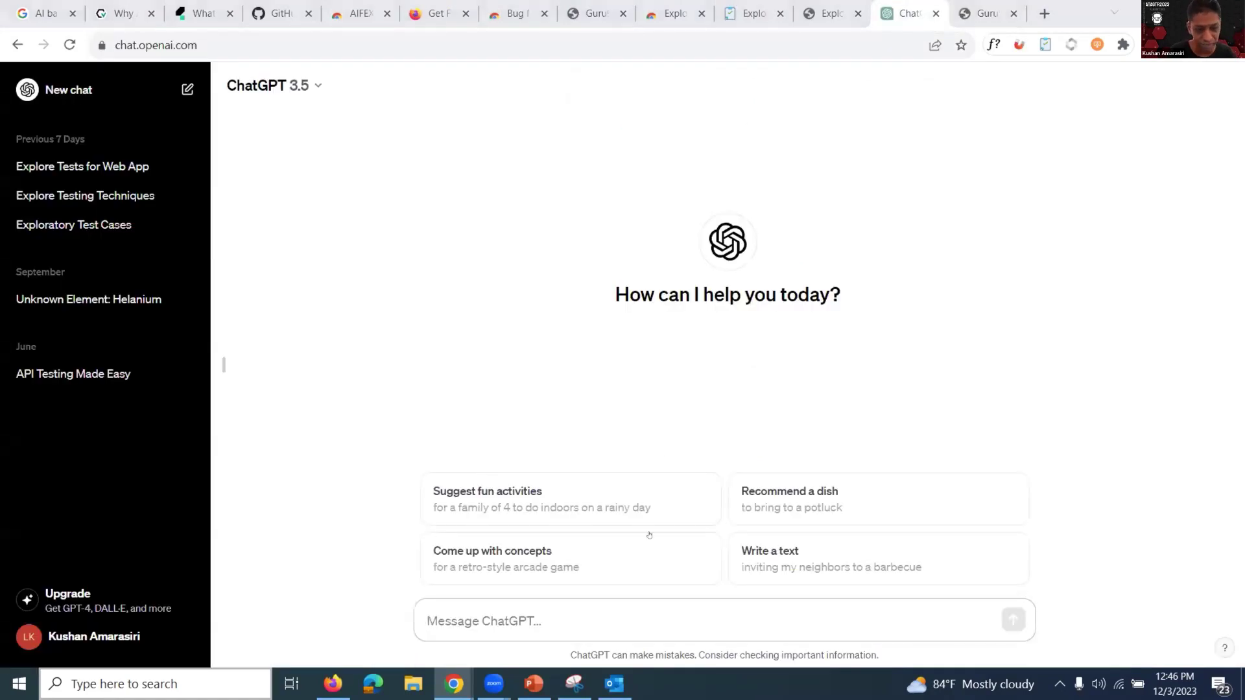
# Ask ChatGPT for an 'exploratory test for' the pasted Guru99 demo bank URL.
pyautogui.write('ex')
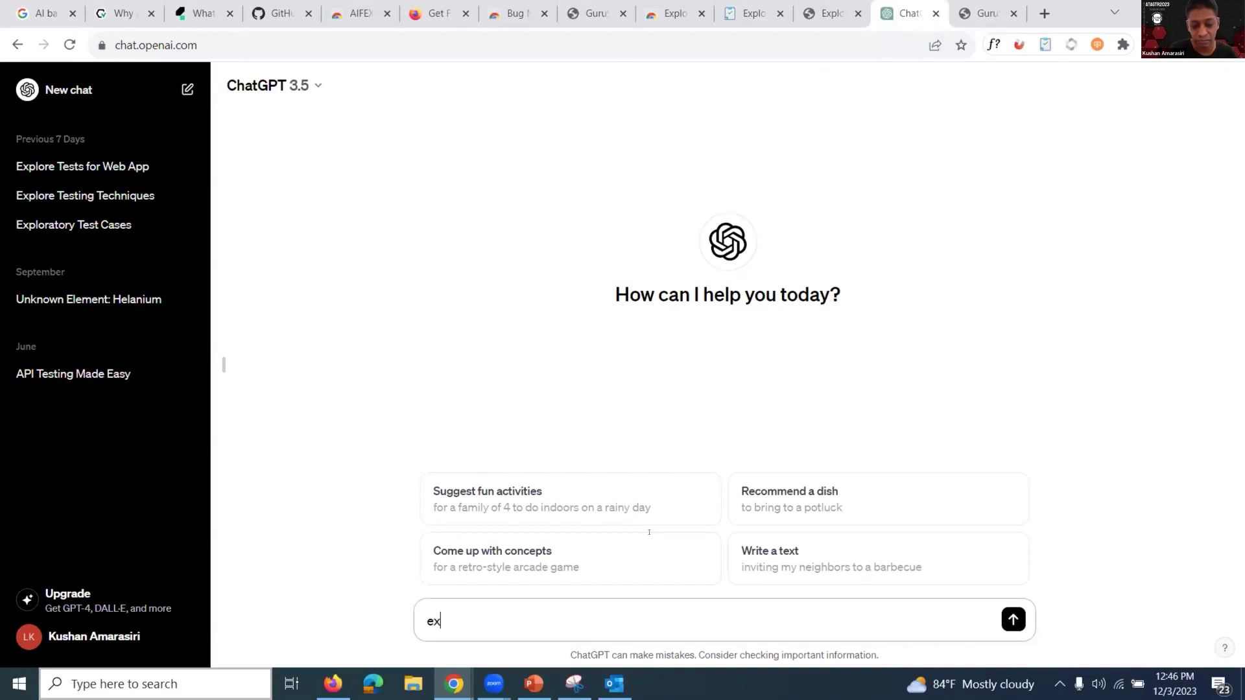
pyautogui.write('ploratory')
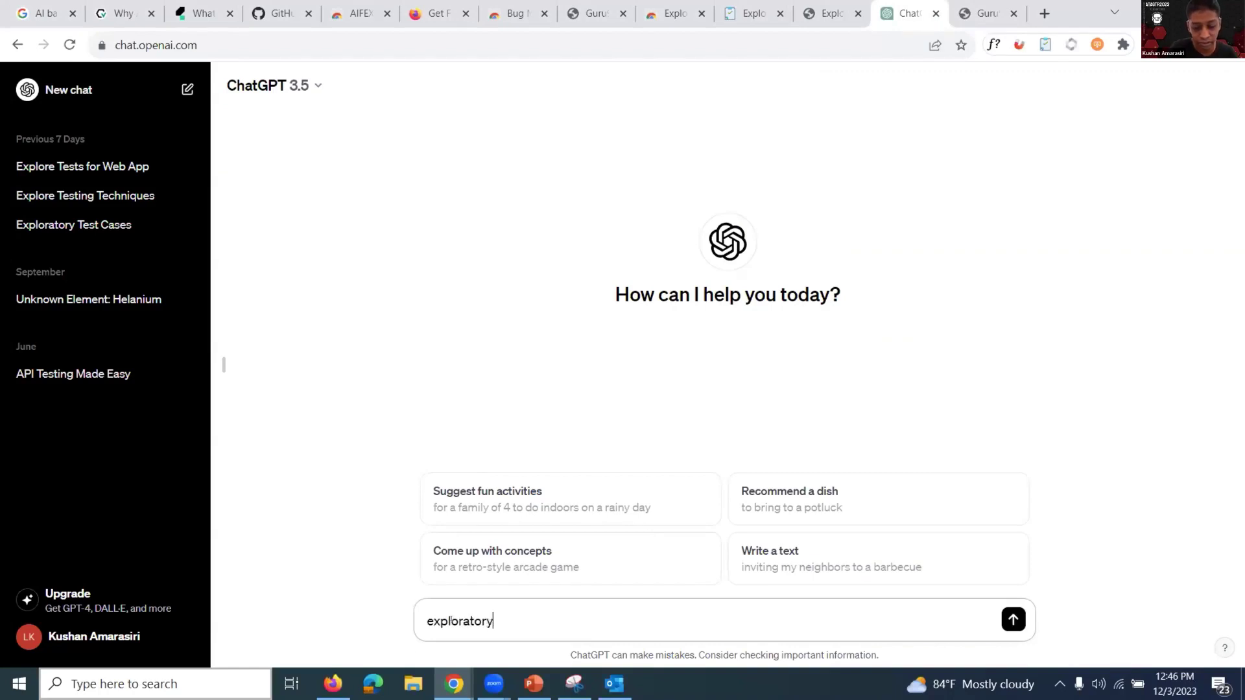
pyautogui.write(' test for')
pyautogui.write('https://demo.guru99.com/V4/index.php')
pyautogui.press('Return')
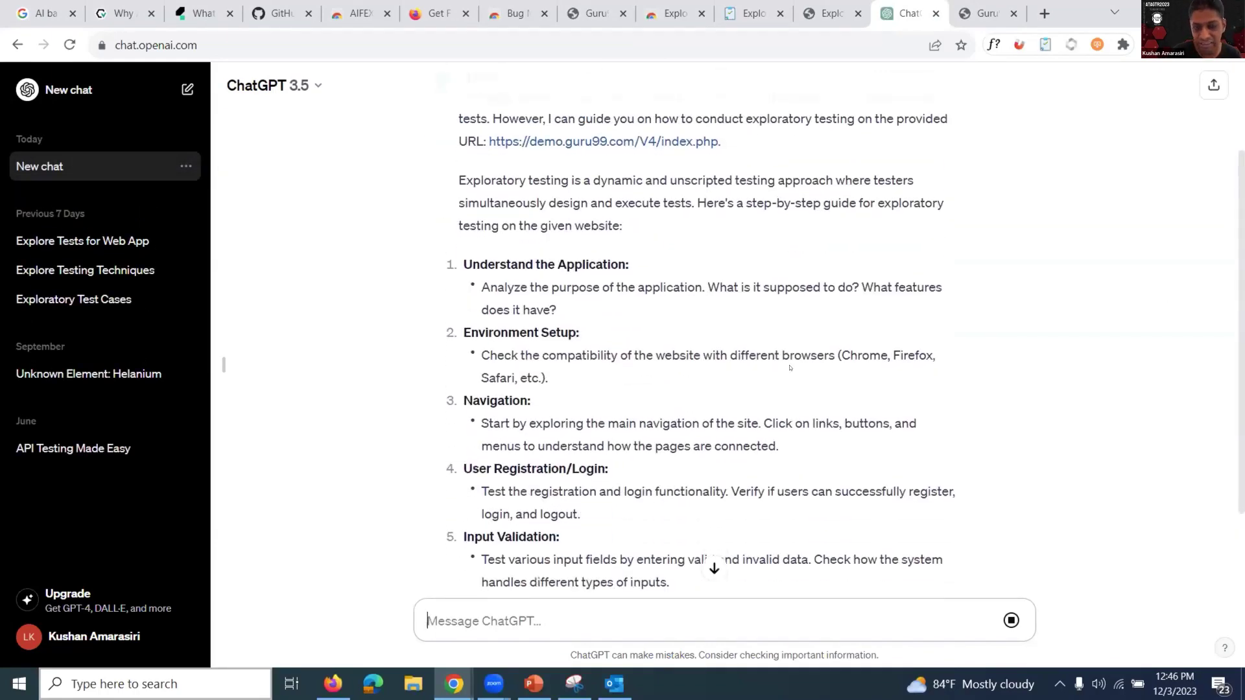
# Read the answer, select its intro through the Environment Setup step, then return to AIFEX GitHub.
pyautogui.scroll(5, 785, 368)
pyautogui.scroll(-4, 783, 368)
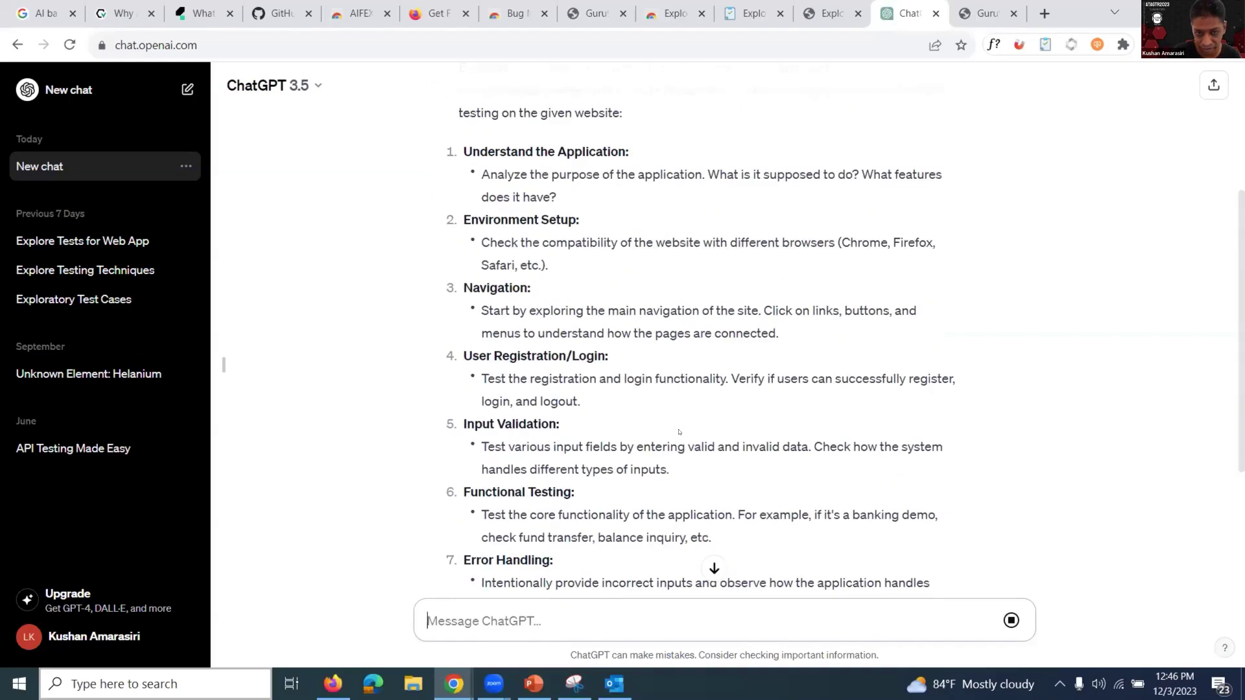
pyautogui.scroll(-3, 583, 522)
pyautogui.moveTo(518, 286); pyautogui.dragTo(587, 569)
pyautogui.scroll(10, 887, 305)
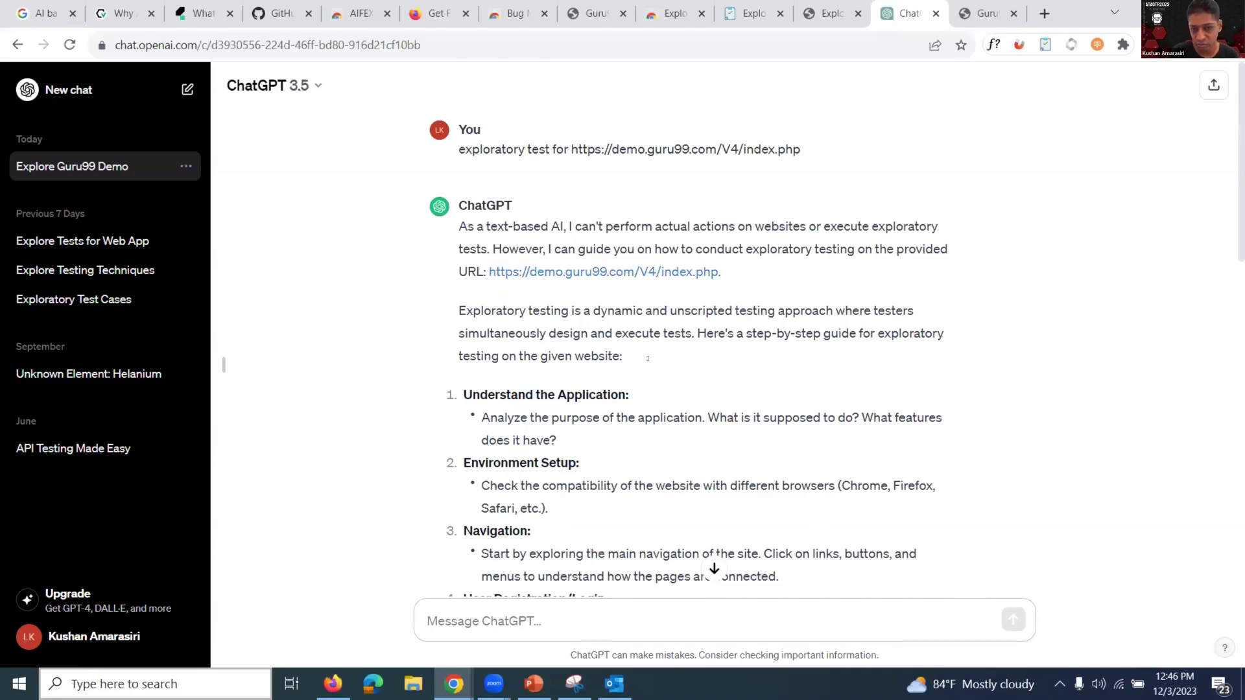
pyautogui.moveTo(599, 272); pyautogui.dragTo(549, 508)
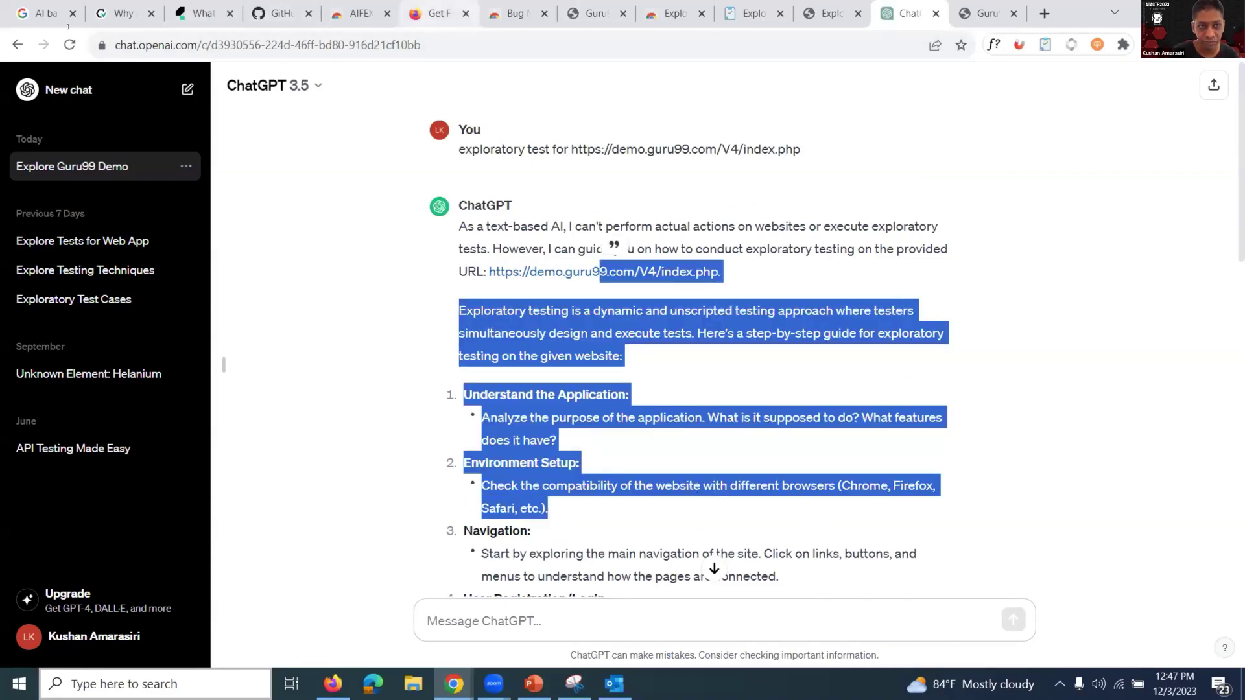
pyautogui.hotkey('ctrl', '4')
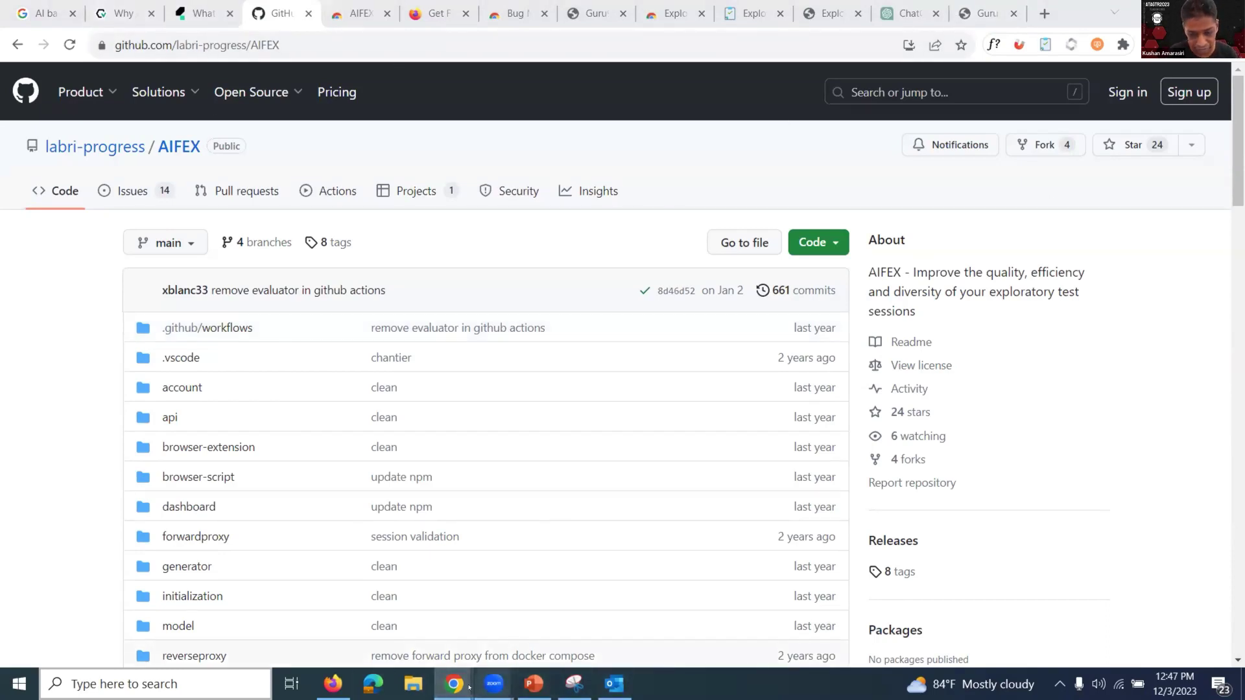
# Show TestPad's test project in the other browser window, then move to the Guru99 Bank login tab.
pyautogui.hotkey('ctrl', 'l')
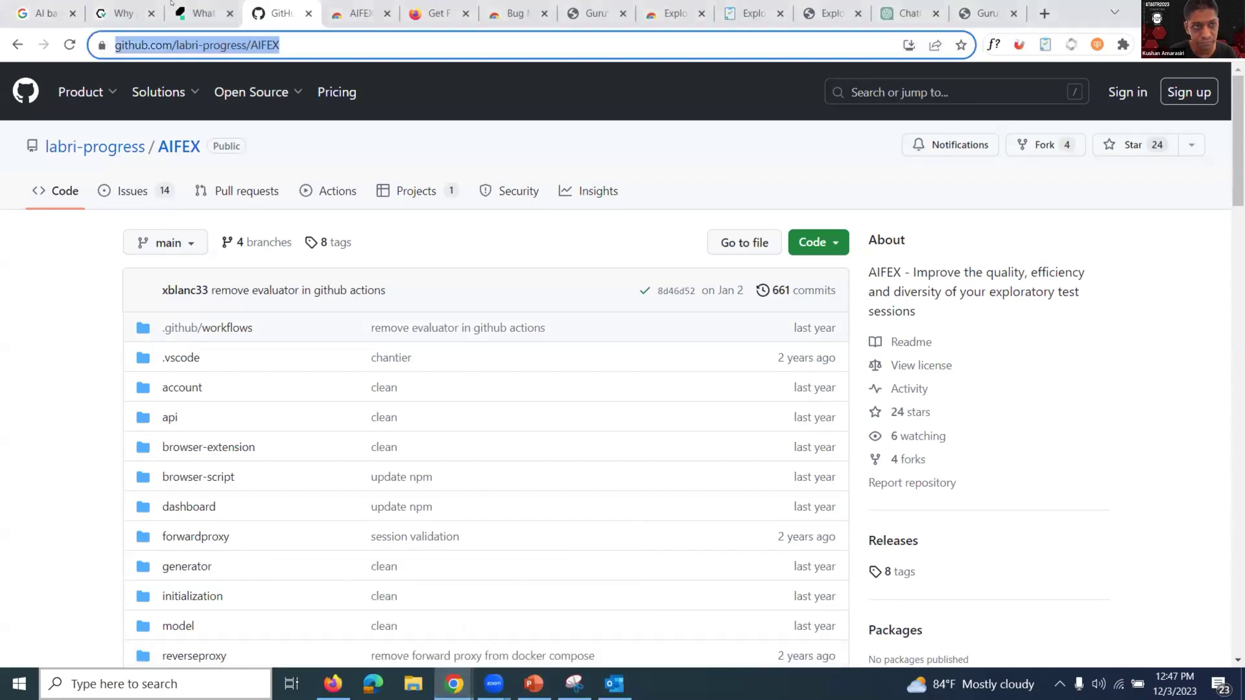
pyautogui.click(454, 684)
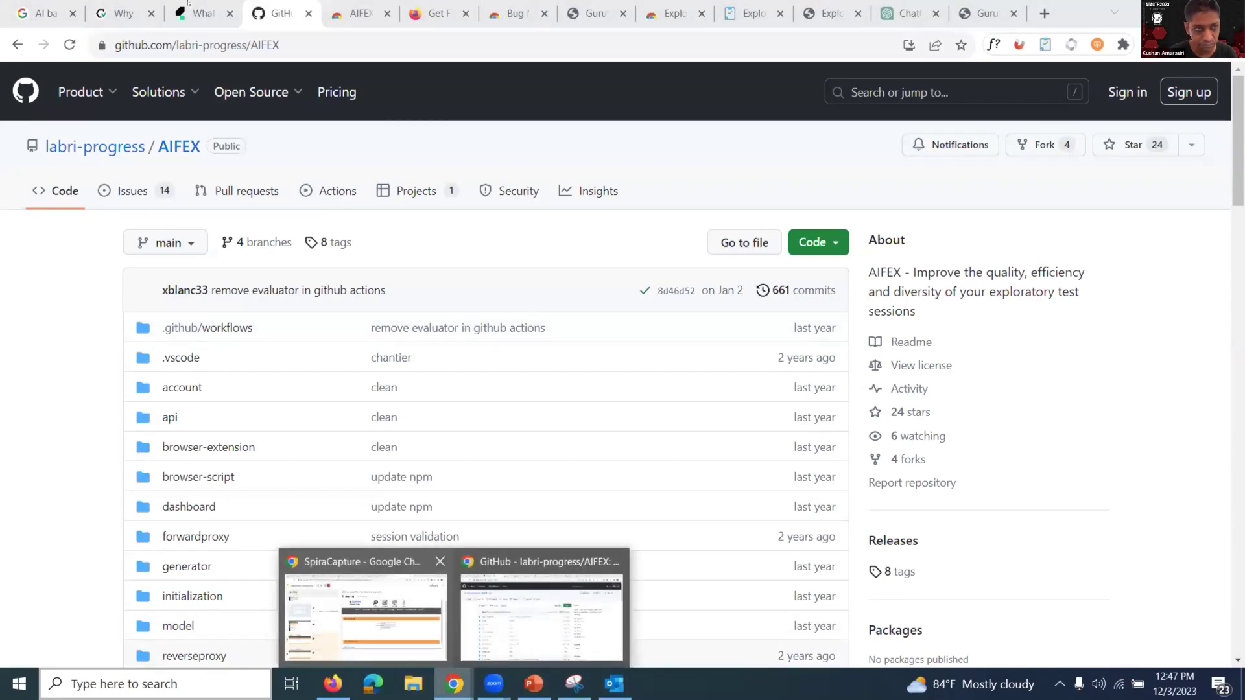
pyautogui.hotkey('alt', 'Tab')
pyautogui.click(219, 54)
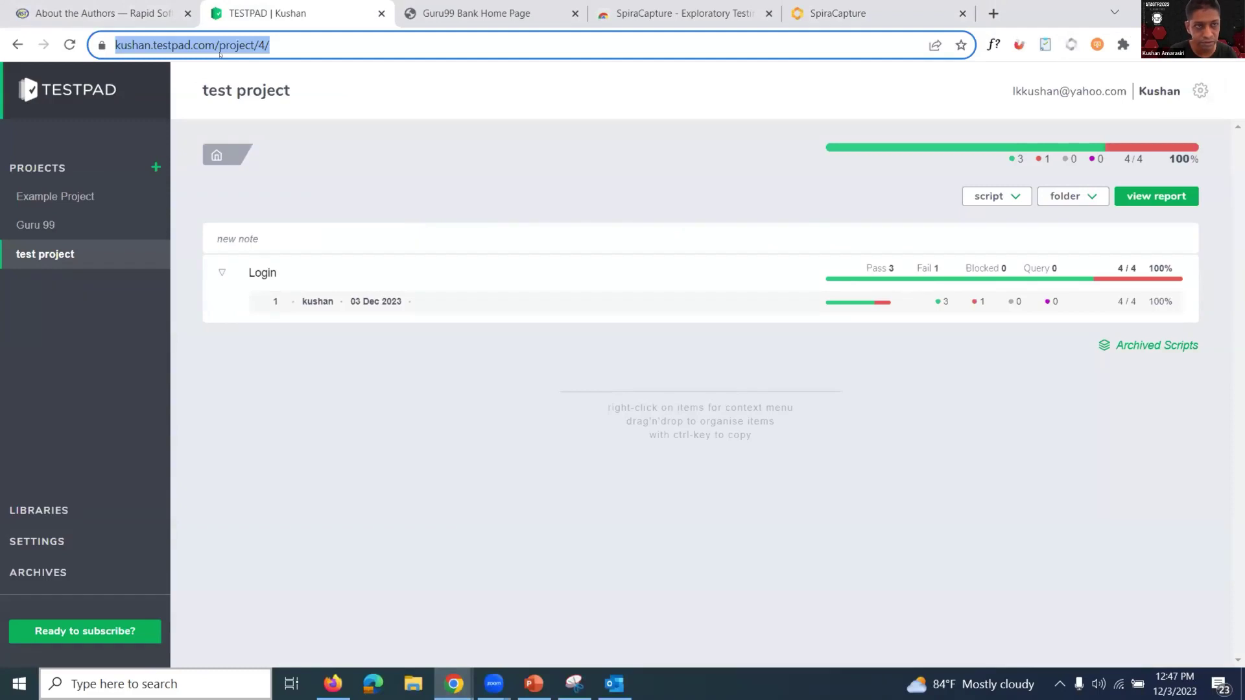
pyautogui.write('test')
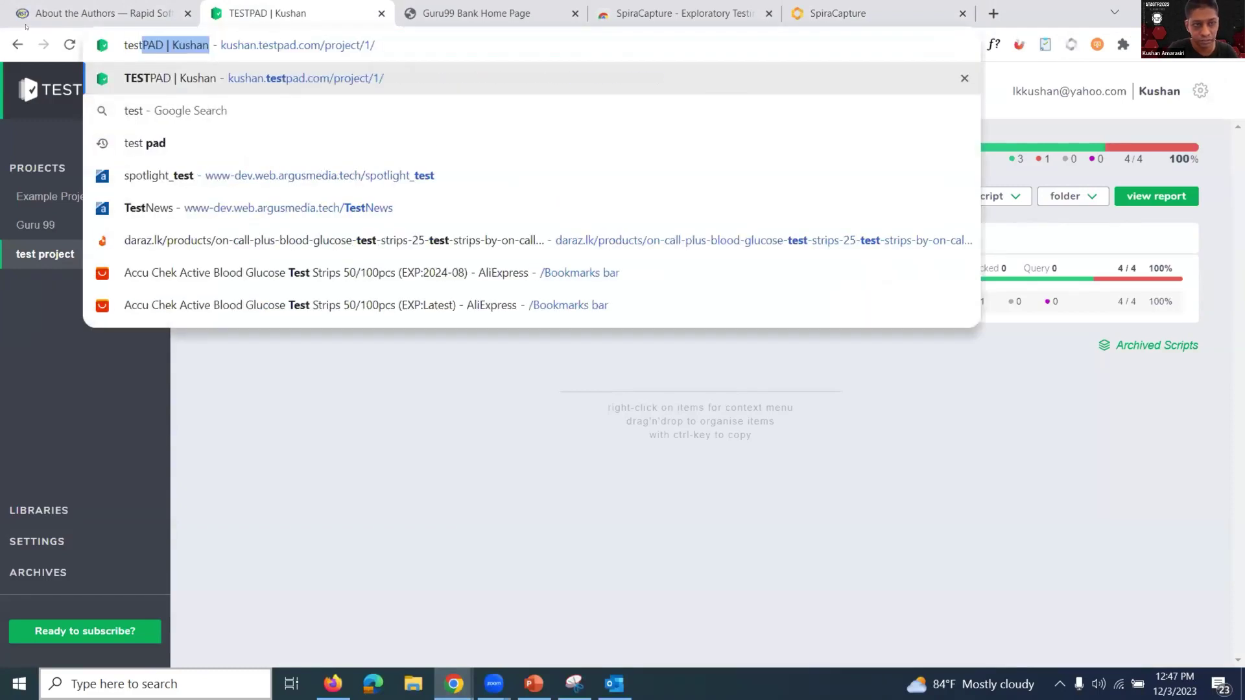
pyautogui.write(' pa')
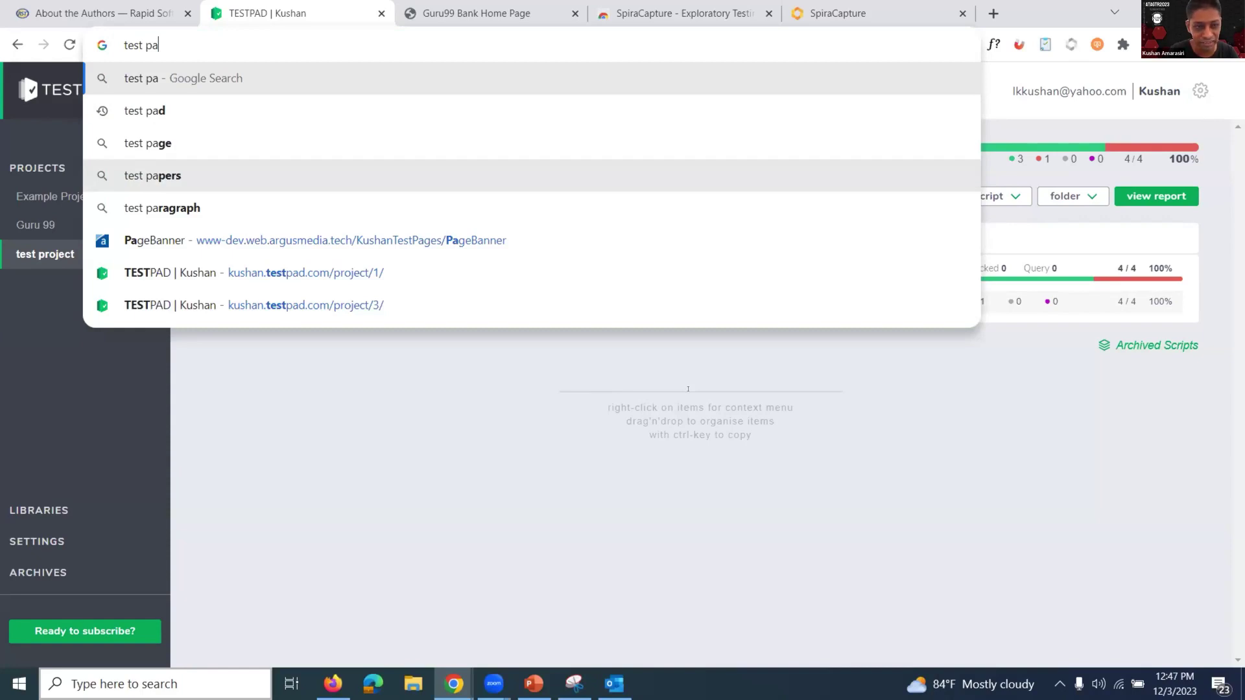
pyautogui.click(709, 555)
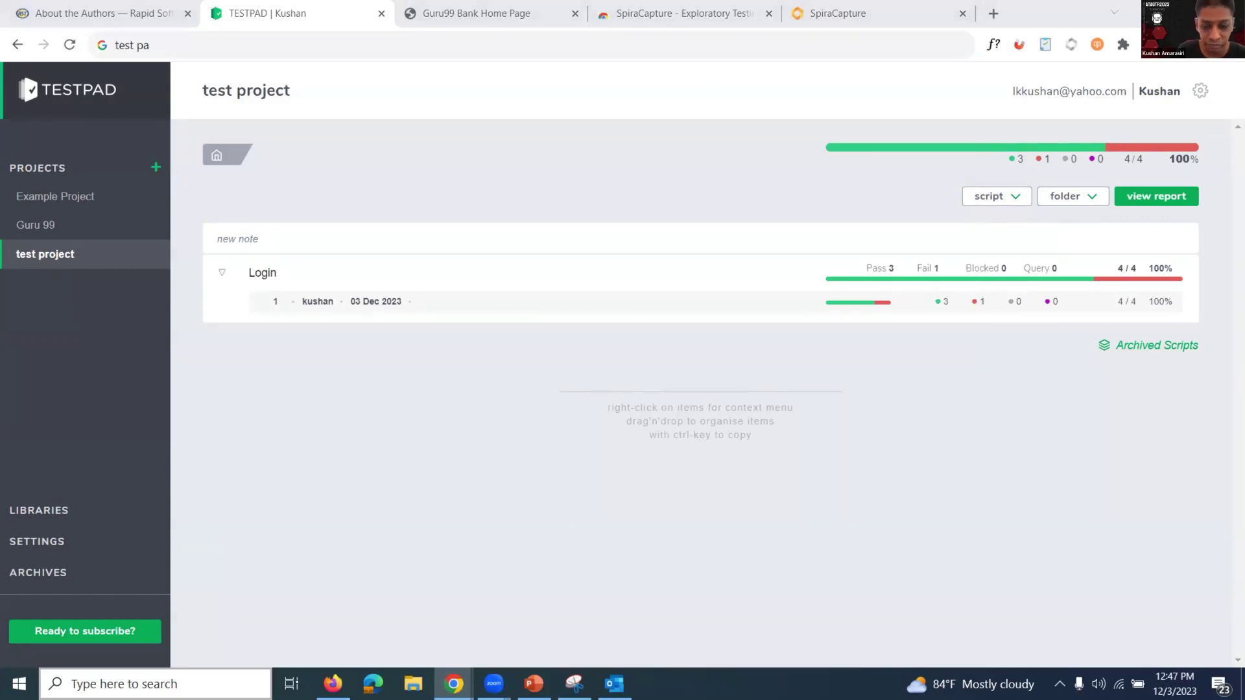
pyautogui.hotkey('ctrl', 'Tab')
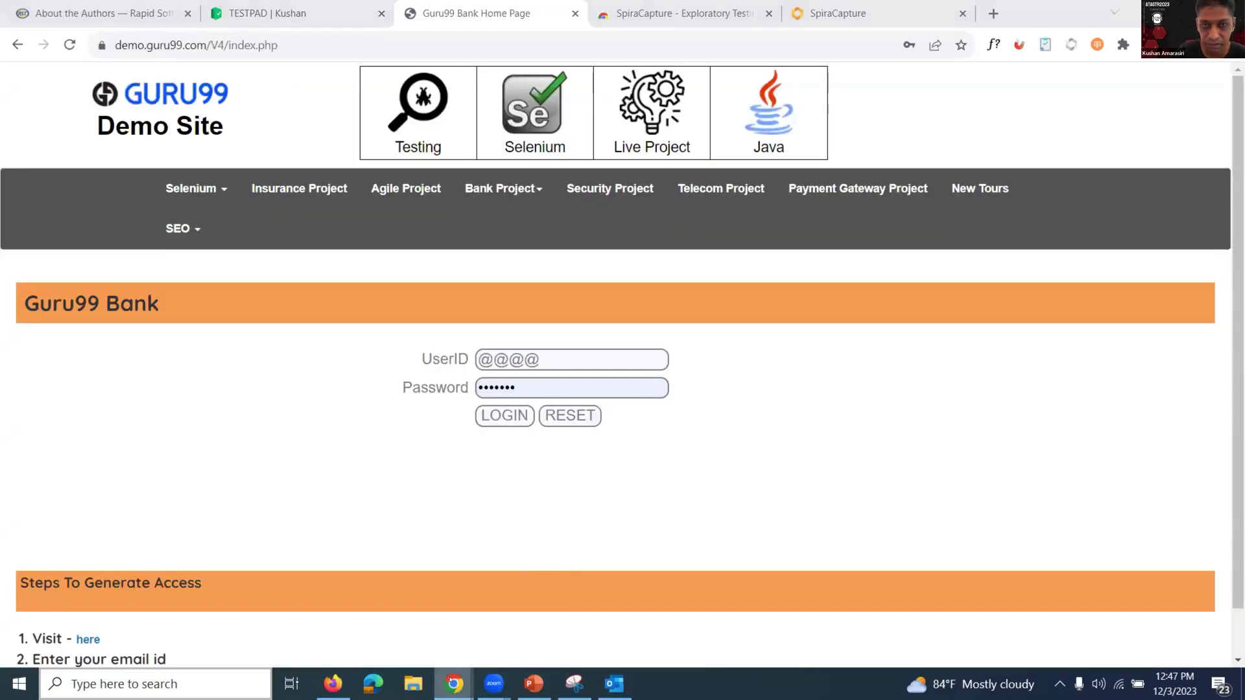
# Look over the SpiraCapture Web Store listing and briefly toggle the annotation extension's popup.
pyautogui.hotkey('ctrl', 'Tab')
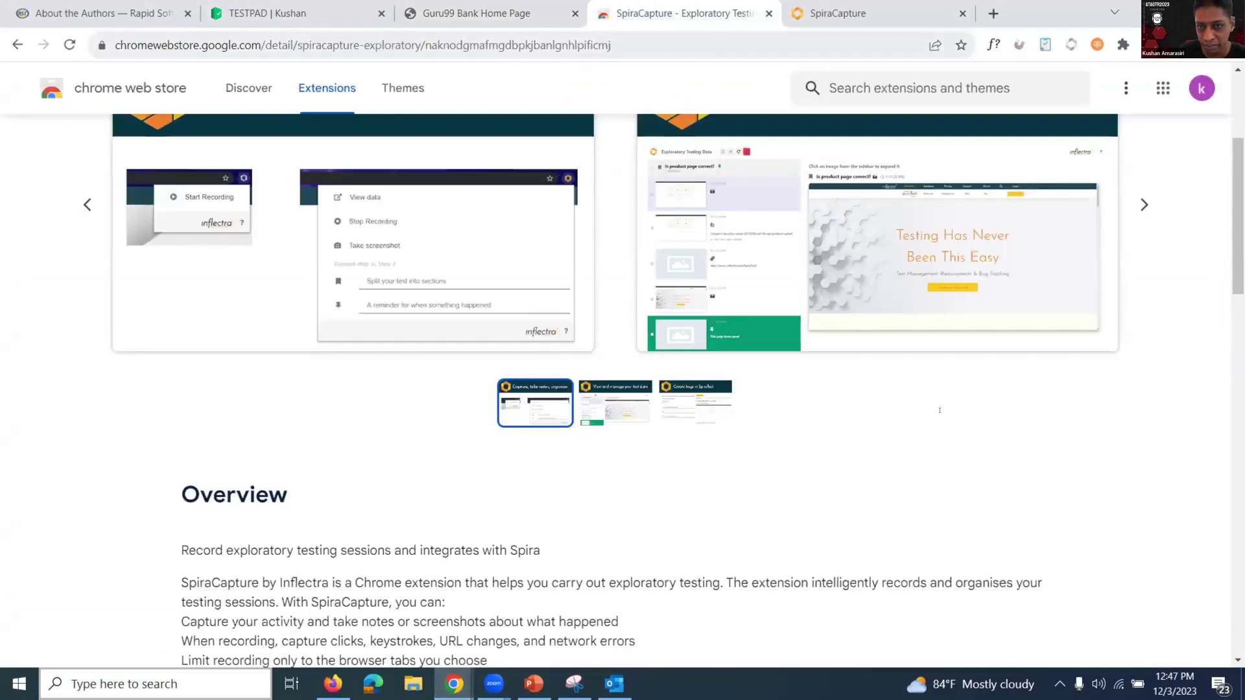
pyautogui.scroll(-2, 939, 410)
pyautogui.scroll(3, 960, 381)
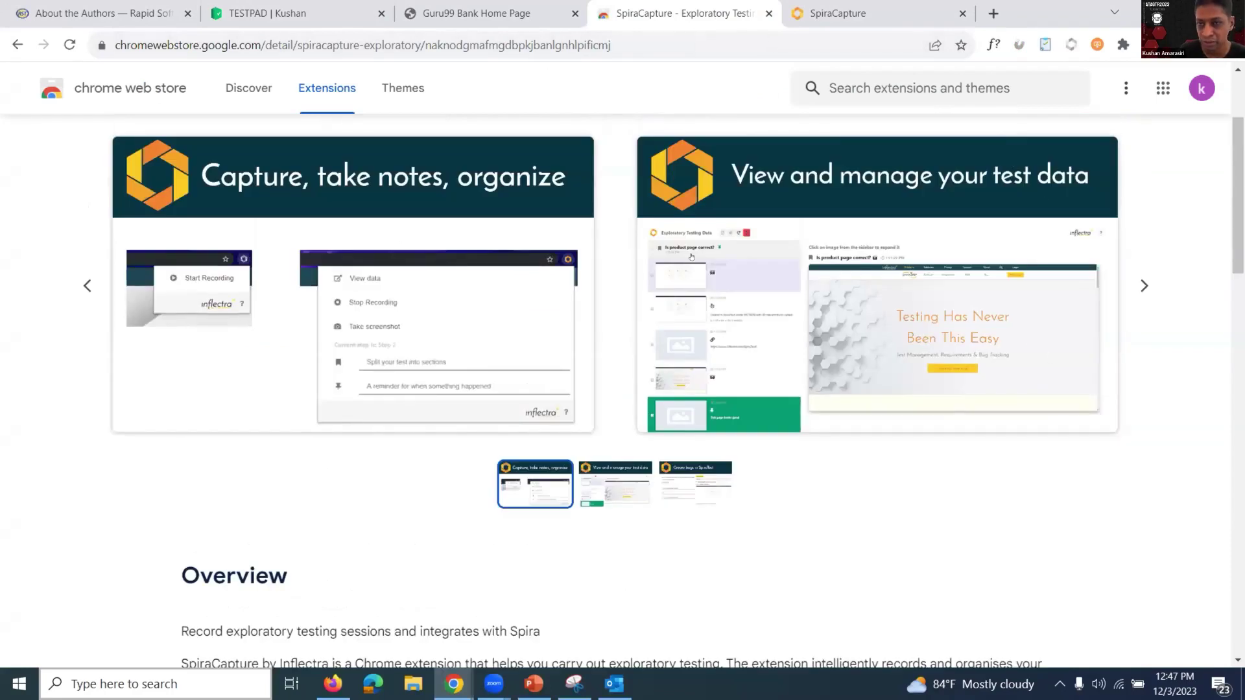
pyautogui.click(1071, 44)
pyautogui.click(1070, 44)
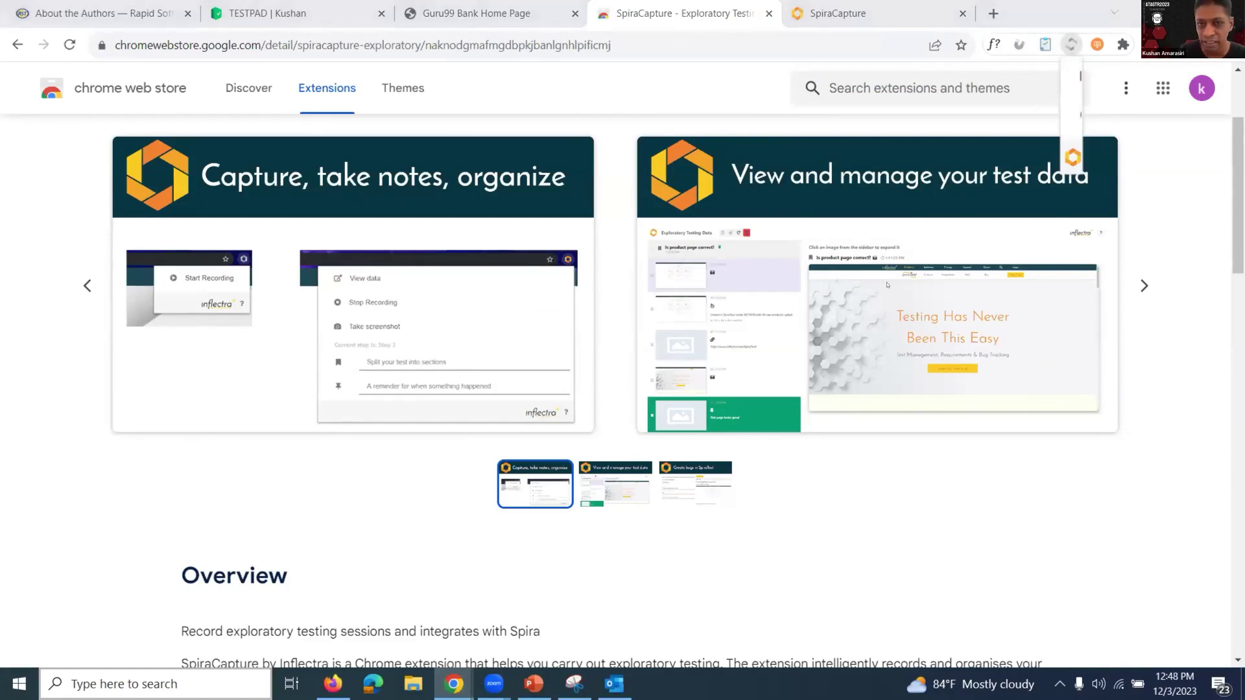
pyautogui.scroll(1, 928, 337)
pyautogui.scroll(-3, 925, 367)
pyautogui.scroll(3, 925, 367)
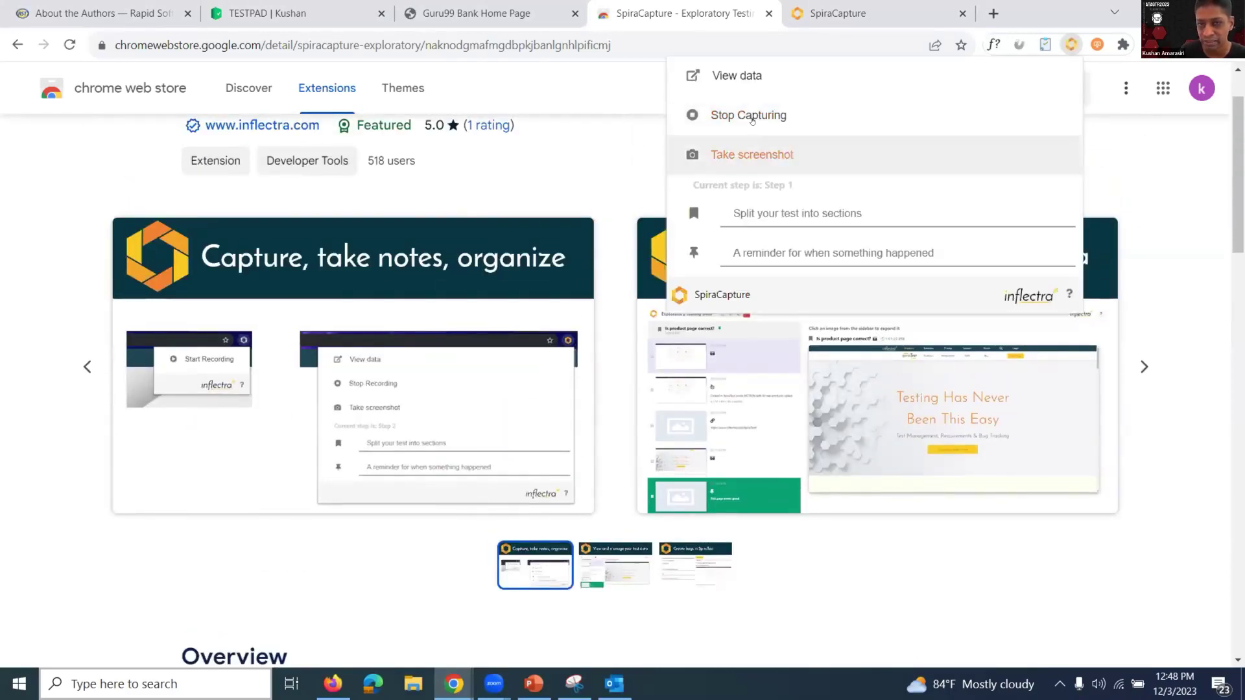
# Write the note 'sgs' for the current step and bring up the annotation popup.
pyautogui.click(742, 214)
pyautogui.write('sgs')
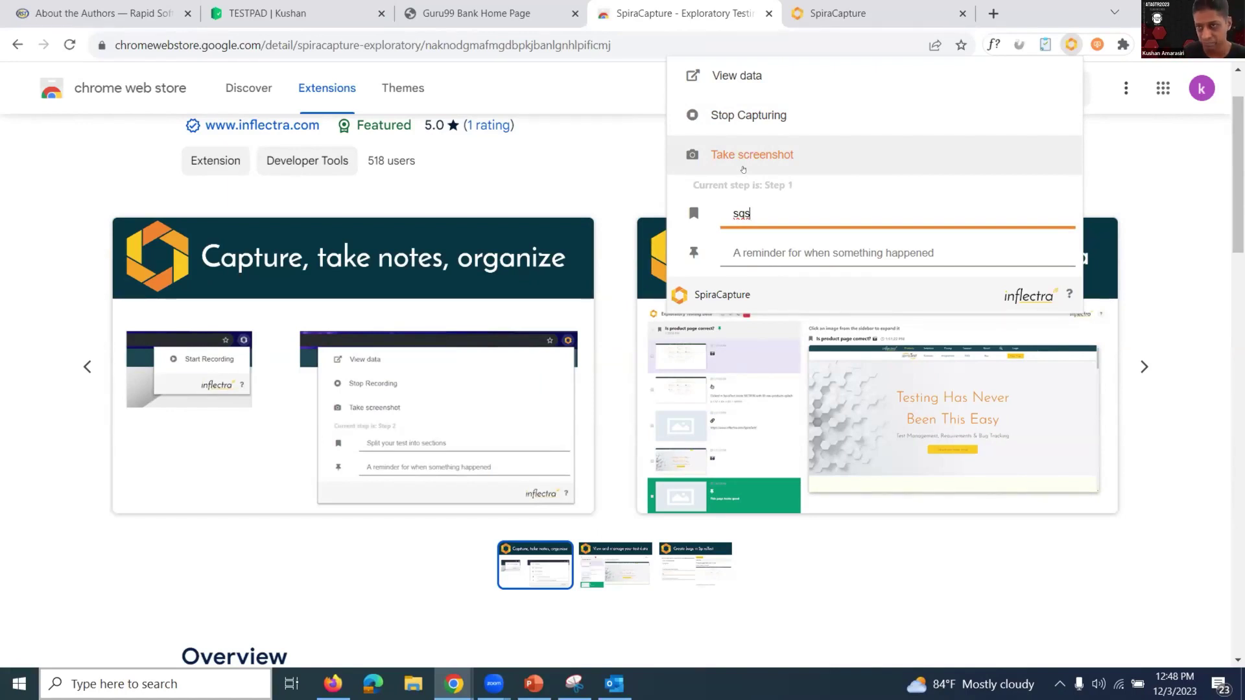
pyautogui.click(1047, 46)
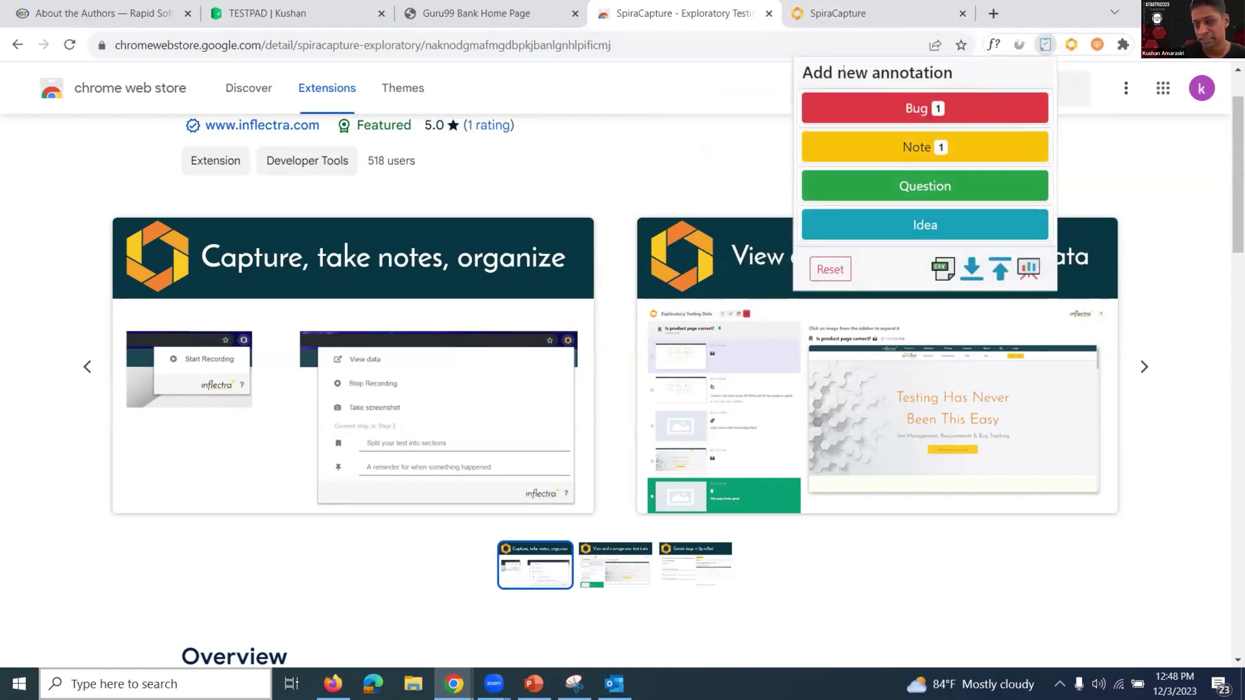
pyautogui.moveTo(839, 72); pyautogui.dragTo(953, 74)
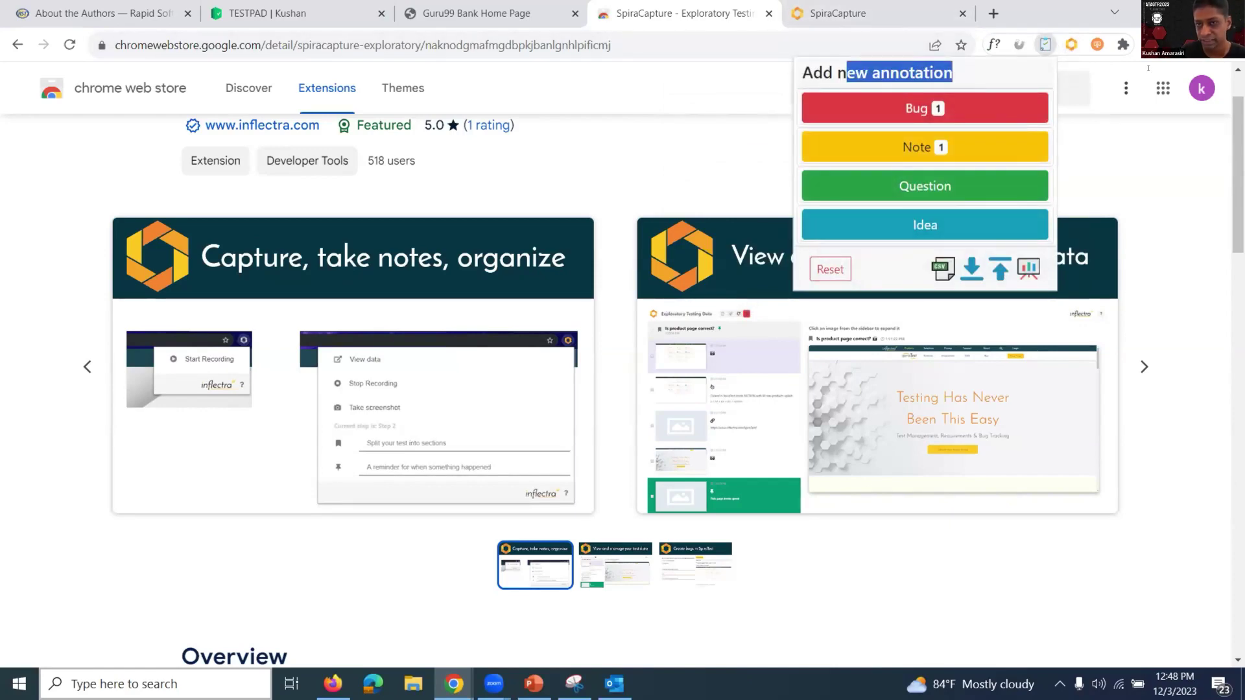
# Try the Bug, Note, Question and Idea annotations, then open the Exploratory Session Report.
pyautogui.click(933, 109)
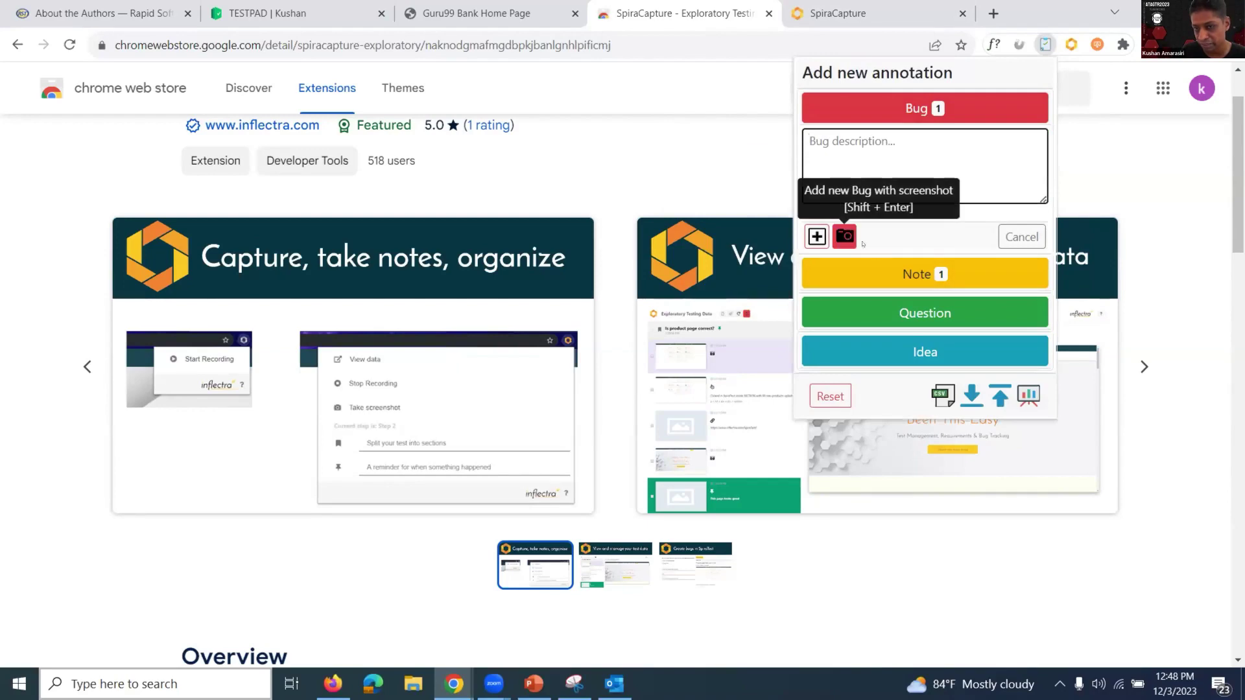
pyautogui.click(907, 279)
pyautogui.click(904, 310)
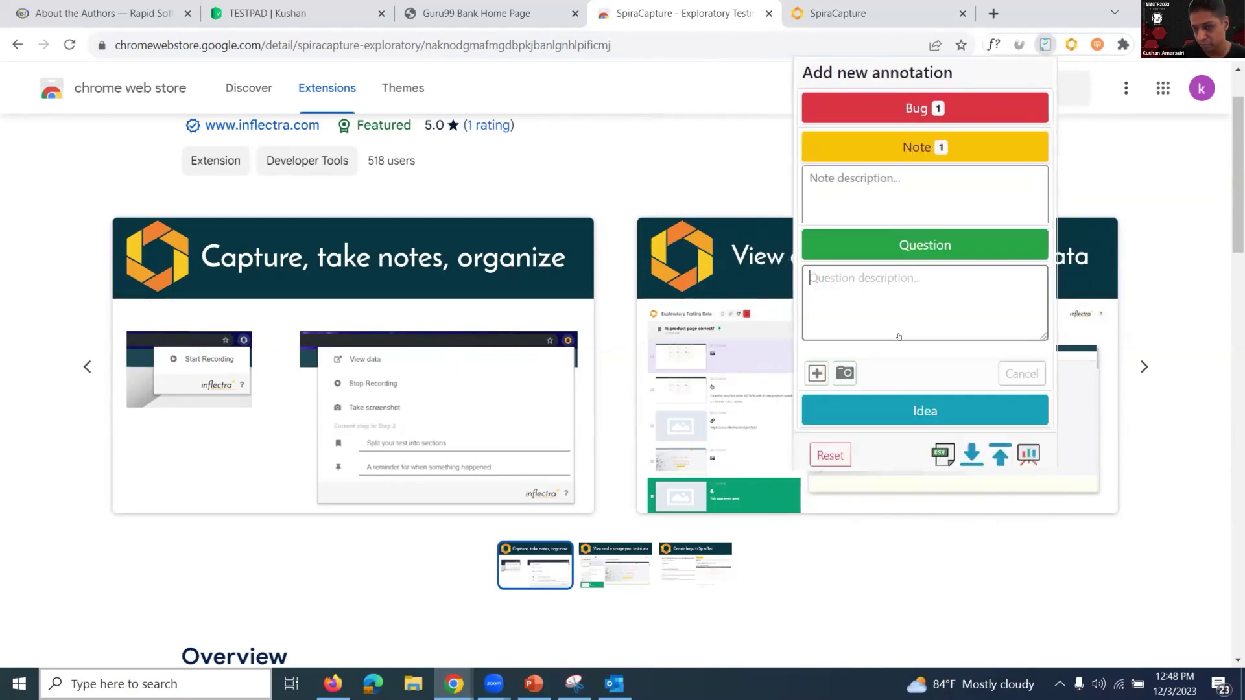
pyautogui.click(899, 347)
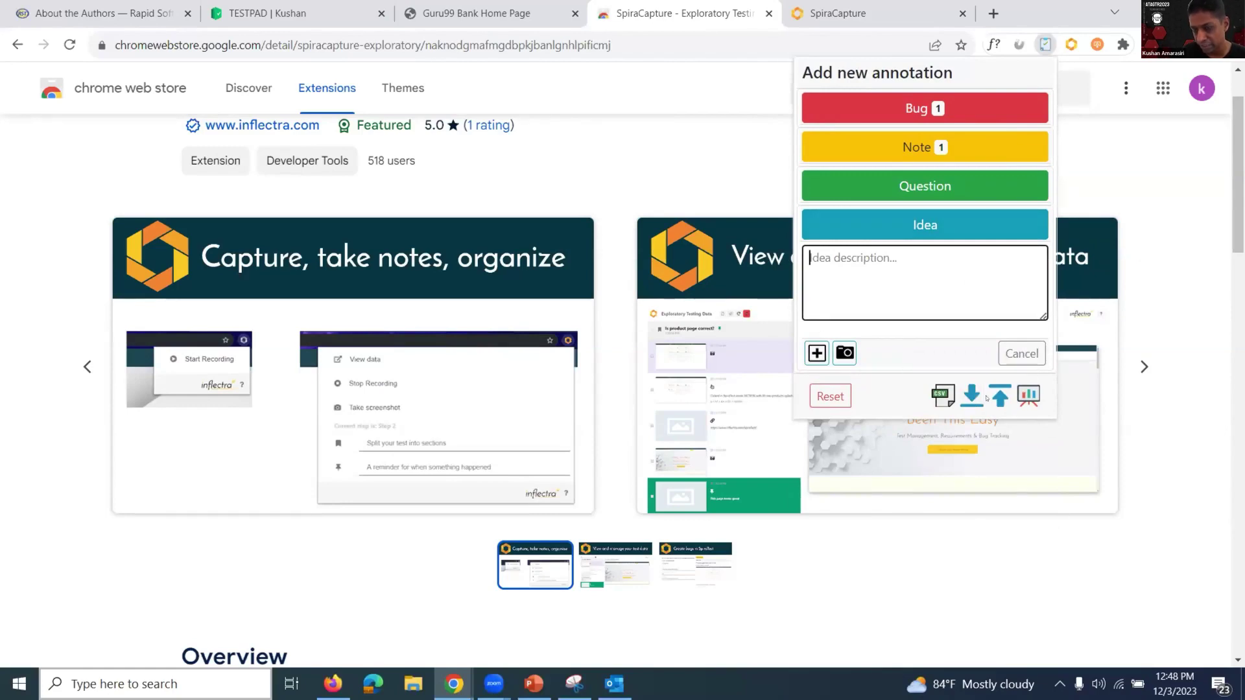
pyautogui.click(1029, 395)
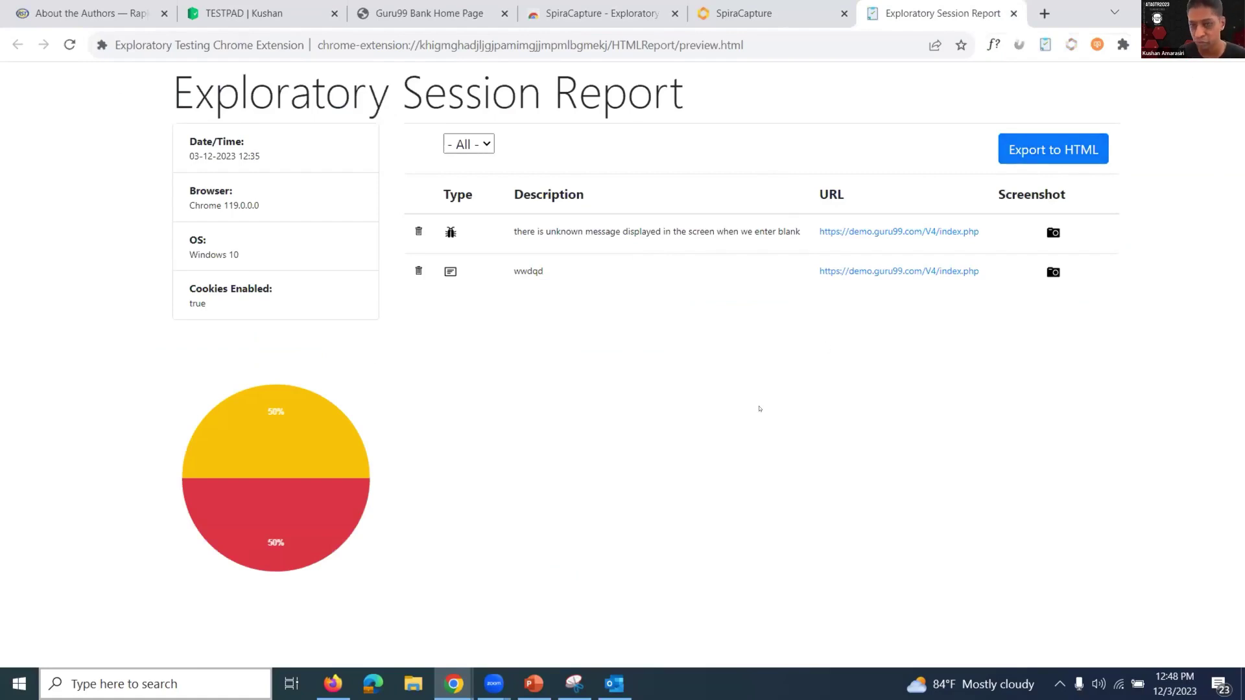
# Return to the SpiraCapture store page and glance at the Bug Magnet extension's options.
pyautogui.click(744, 13)
pyautogui.click(596, 12)
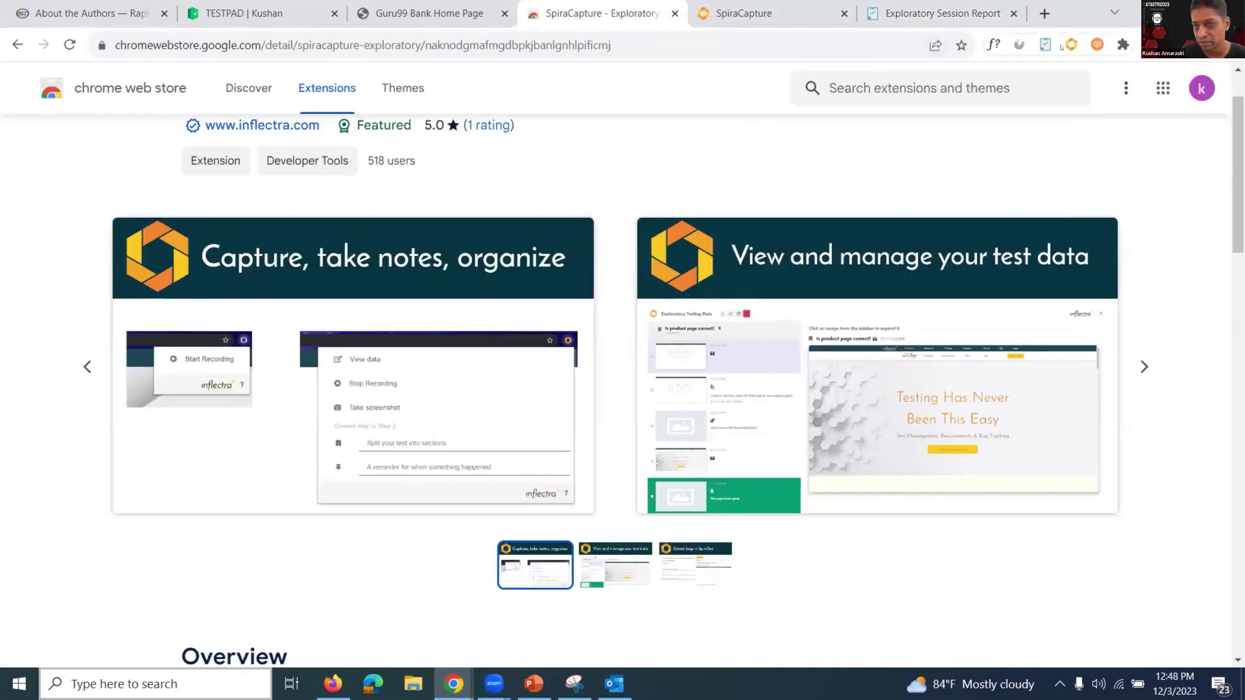
pyautogui.rightClick(1019, 44)
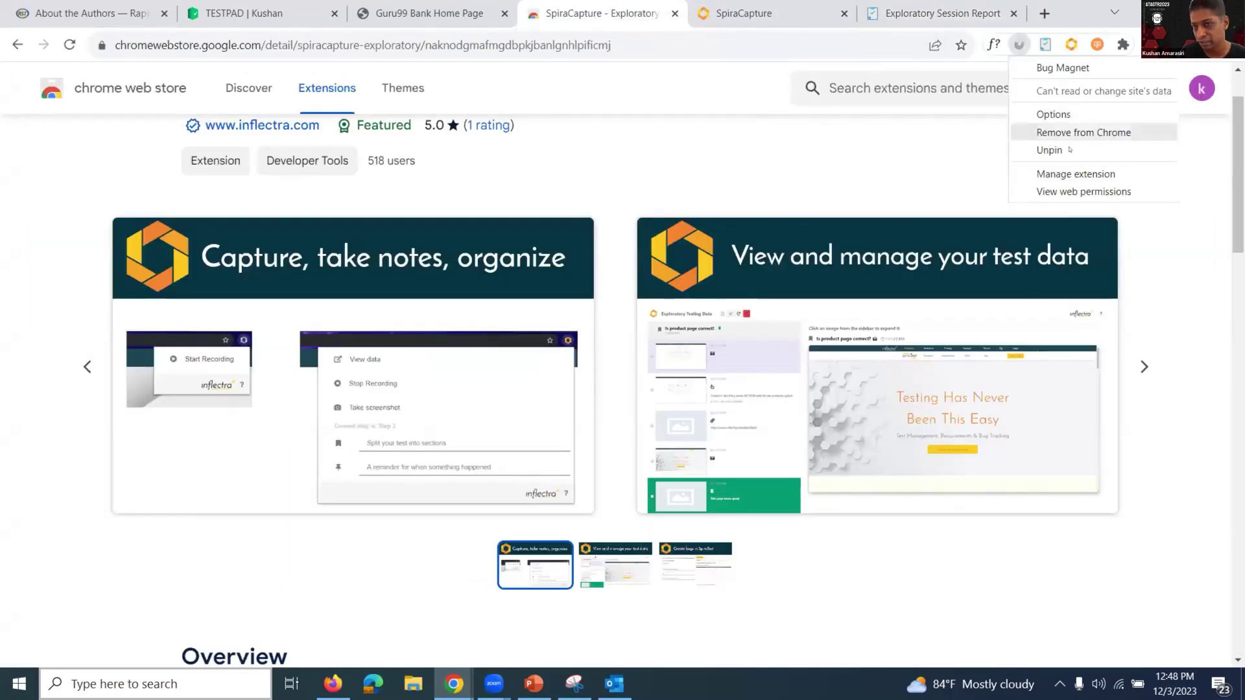
pyautogui.click(769, 170)
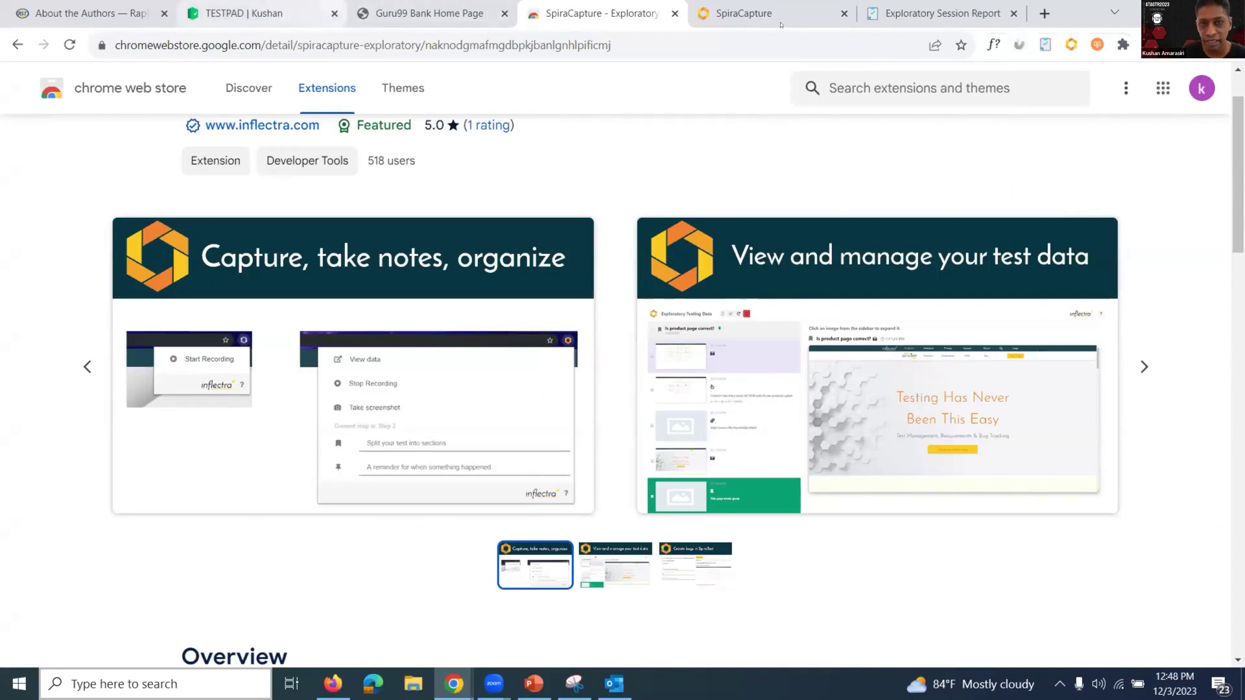
# Check the address bar's editing options, scroll the listing, then open a blank new tab.
pyautogui.rightClick(340, 52)
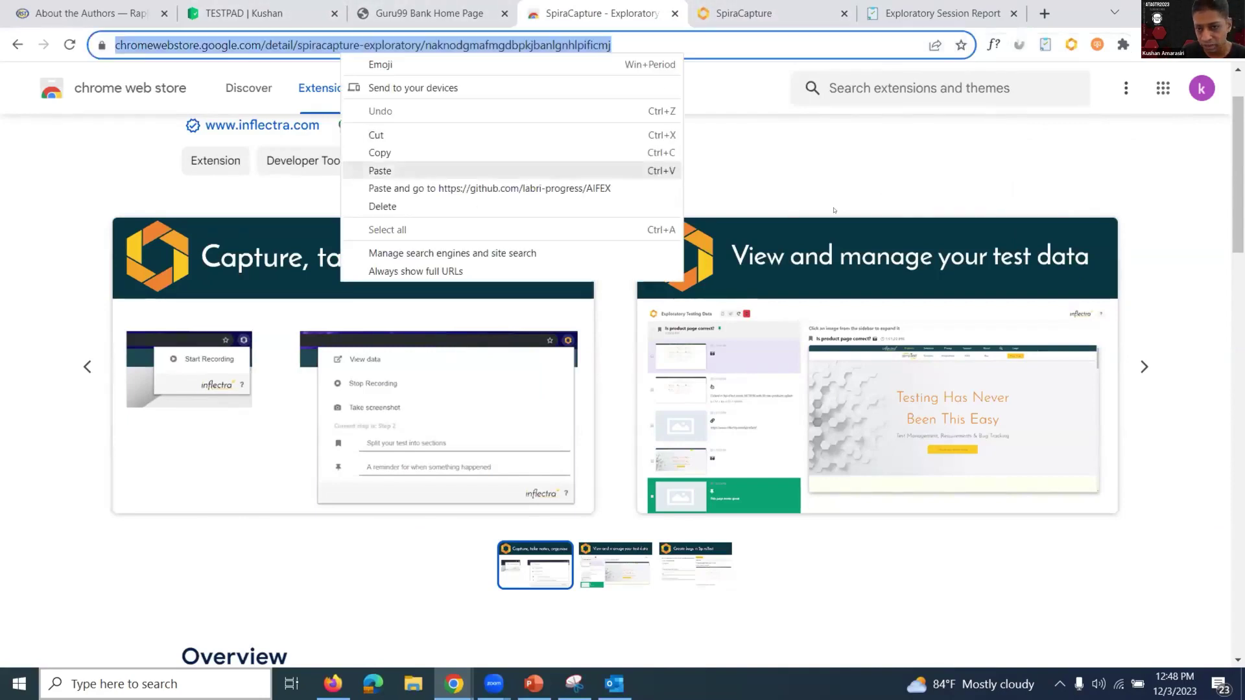
pyautogui.click(833, 204)
pyautogui.scroll(-10, 869, 175)
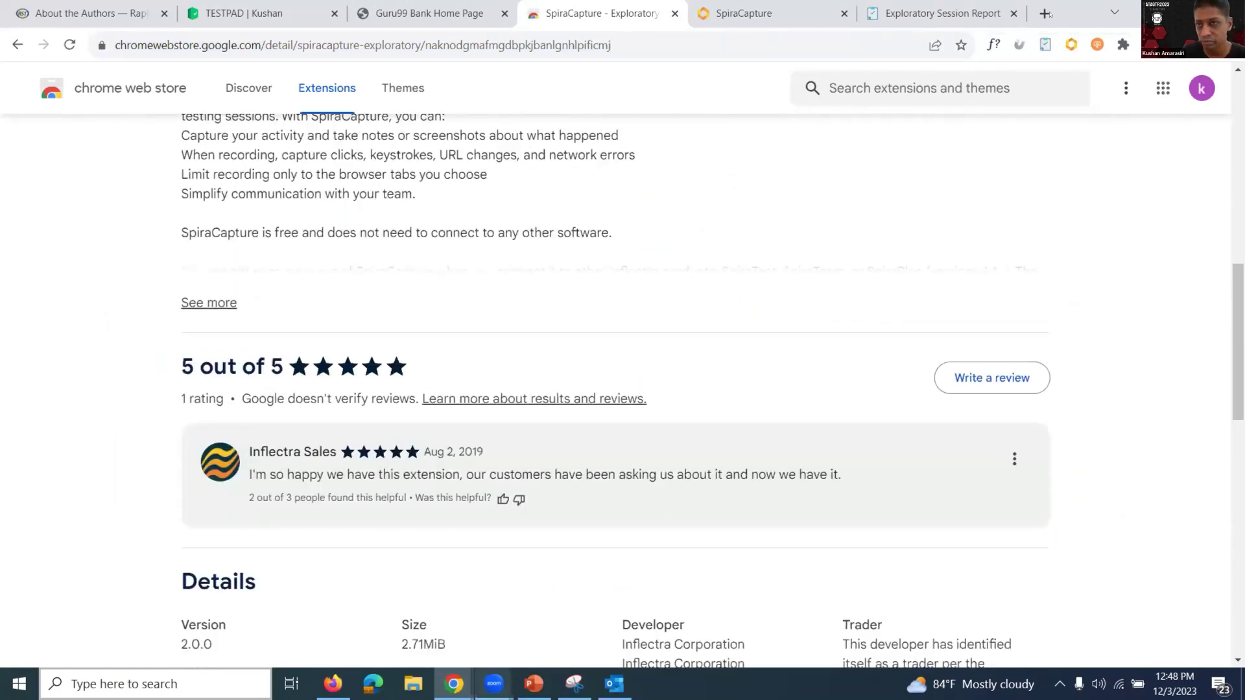
pyautogui.click(1046, 13)
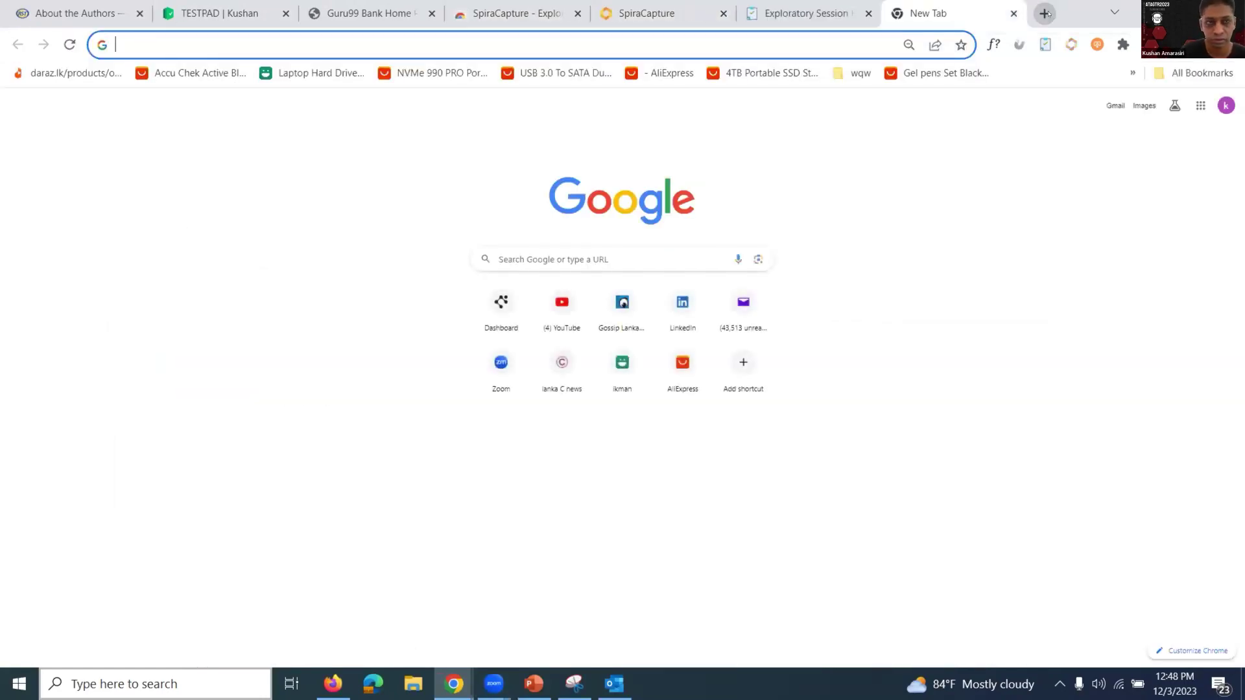
# Clear the existing UserID value on the Guru99 Bank login page.
pyautogui.click(426, 3)
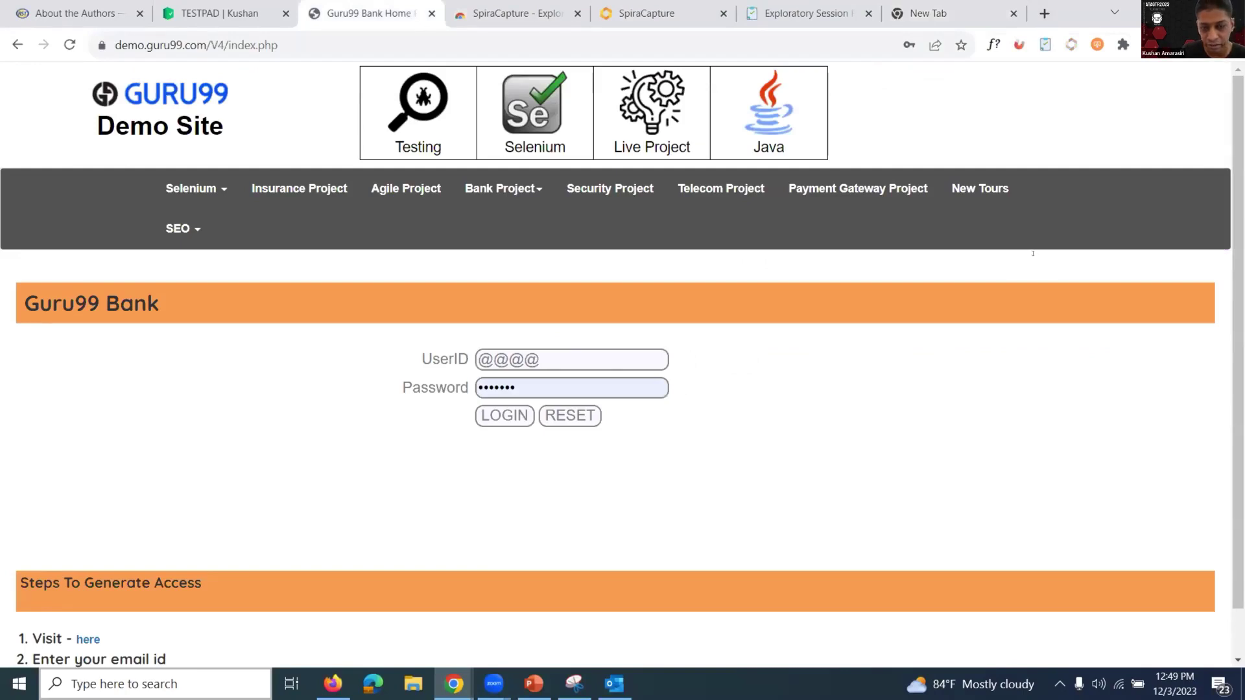
pyautogui.scroll(-1, 625, 345)
pyautogui.hotkey('ctrl', 'a')
pyautogui.press('BackSpace')
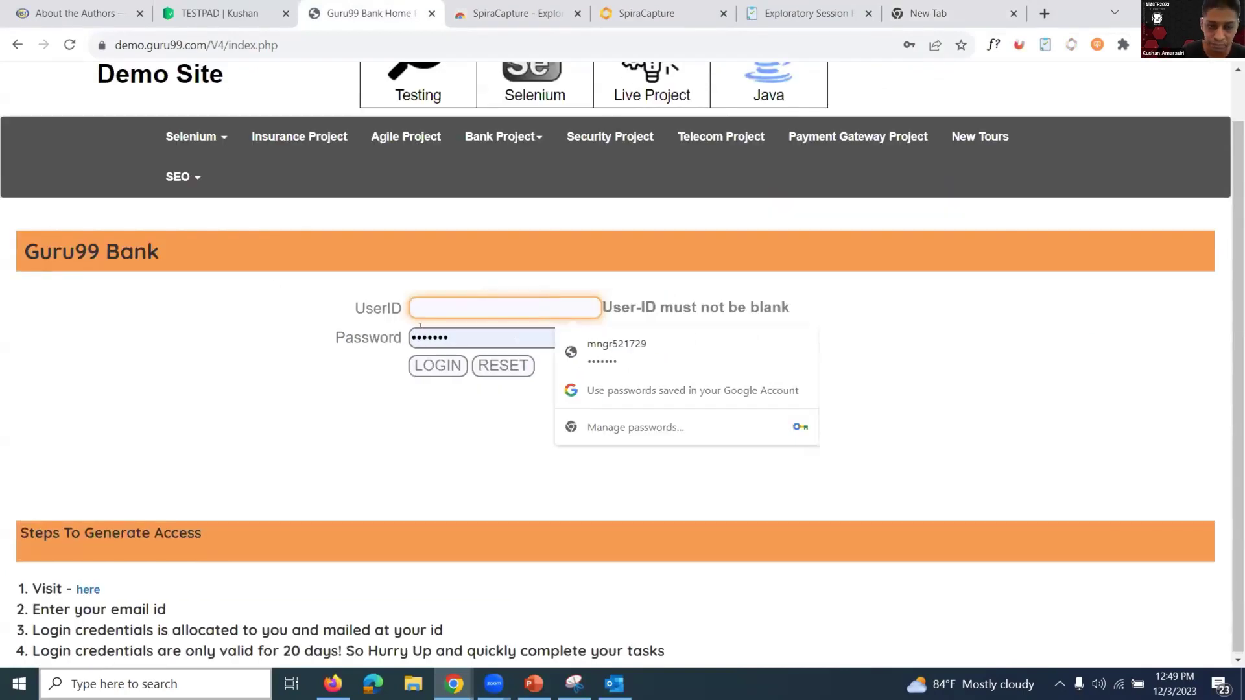
# Fill UserID with 'Ærøskøbing' via Bug Magnet > Cities > Scandinavian letters.
pyautogui.rightClick(437, 305)
pyautogui.moveTo(642, 532)
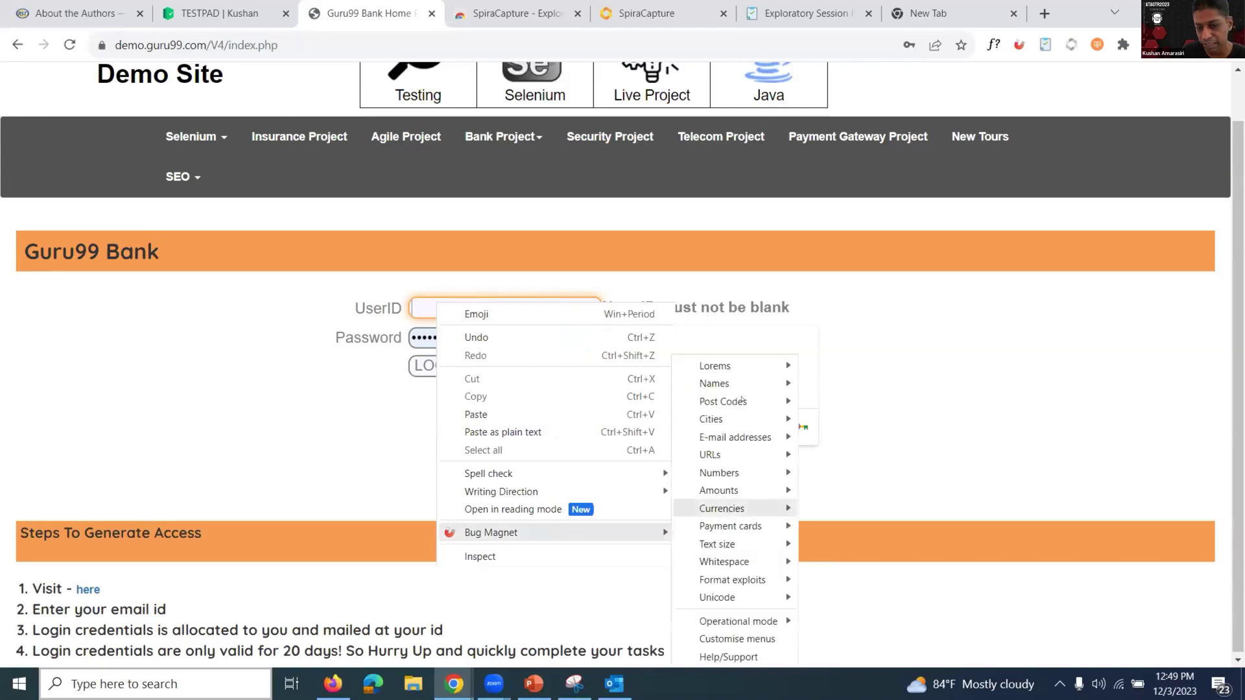
pyautogui.moveTo(740, 406)
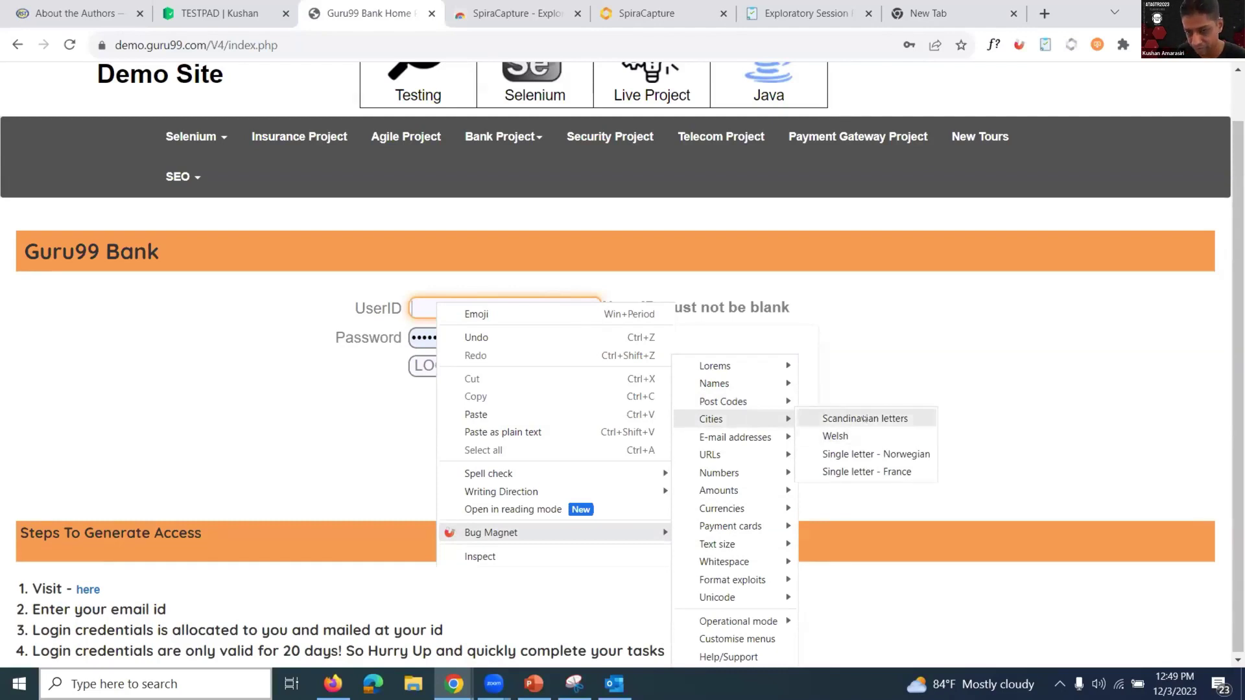
pyautogui.click(842, 419)
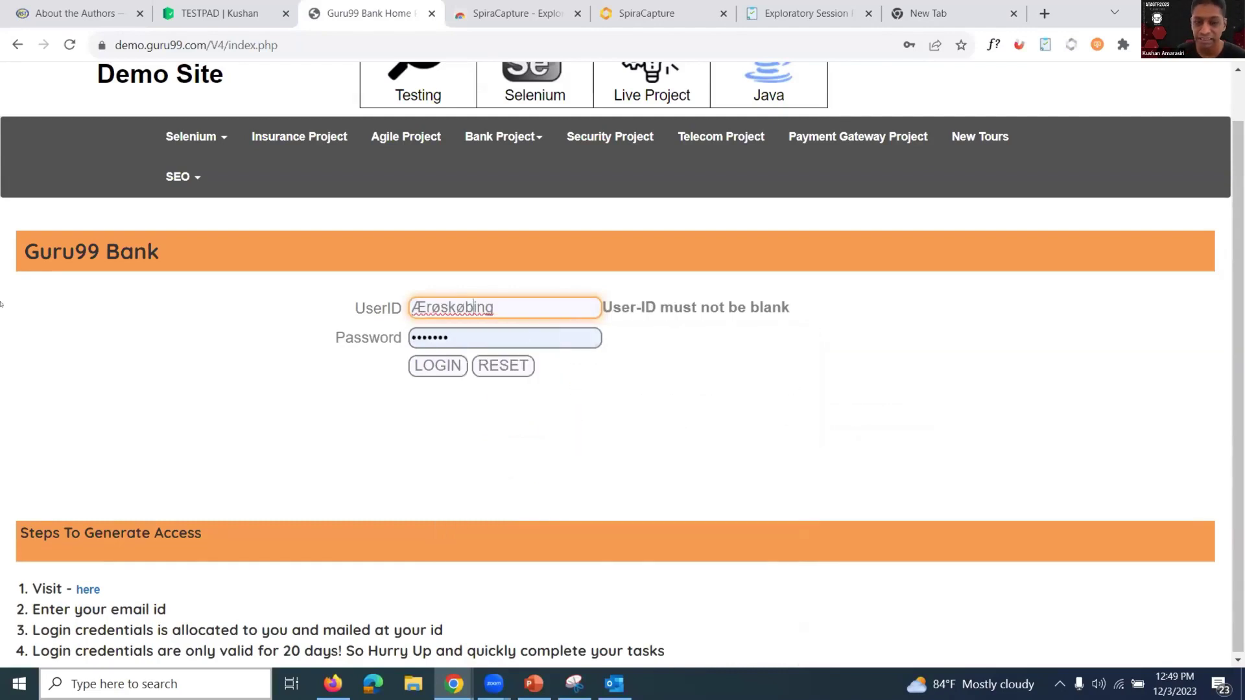
pyautogui.hotkey('ctrl', 'a')
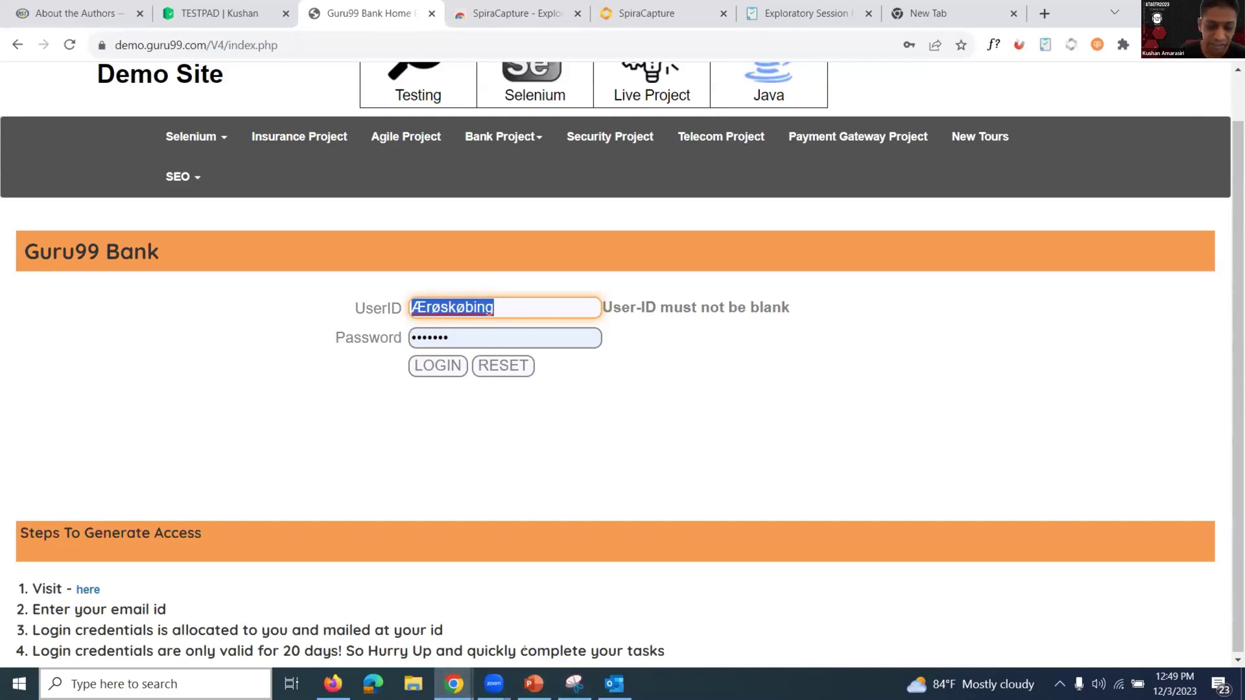
pyautogui.click(439, 685)
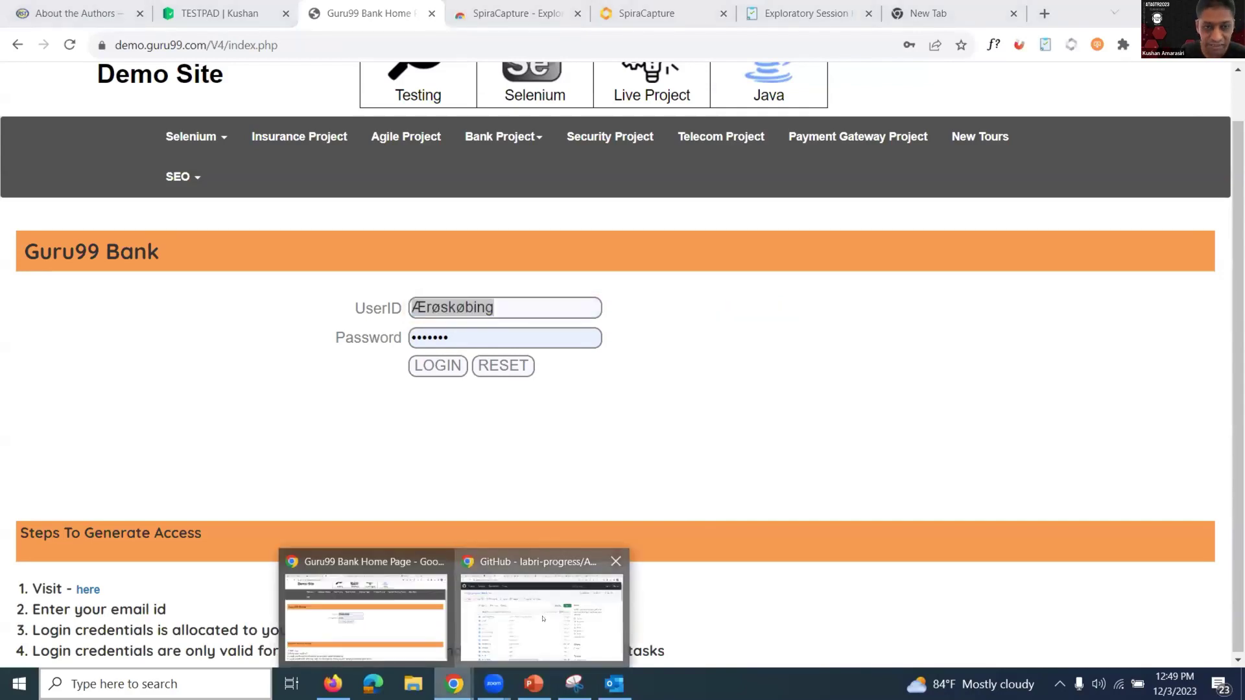
# Bring the labri-progress/AIFEX GitHub window forward and scroll through its README.
pyautogui.click(541, 609)
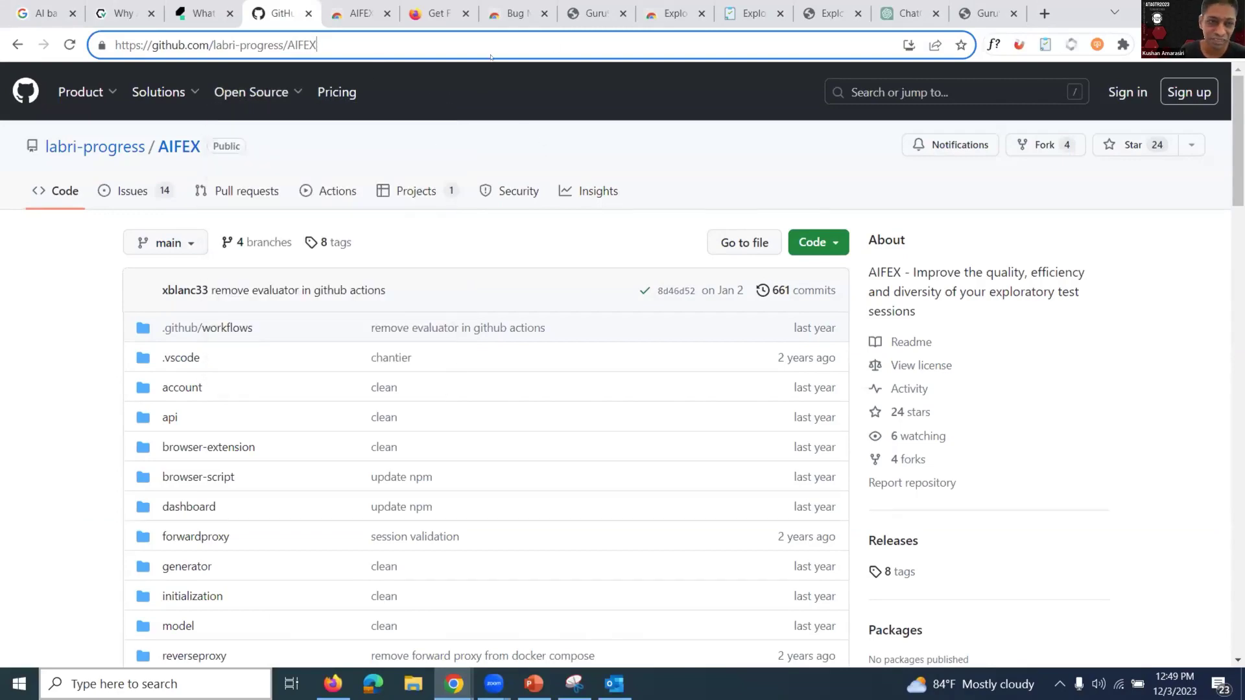
pyautogui.moveTo(327, 47); pyautogui.dragTo(282, 46)
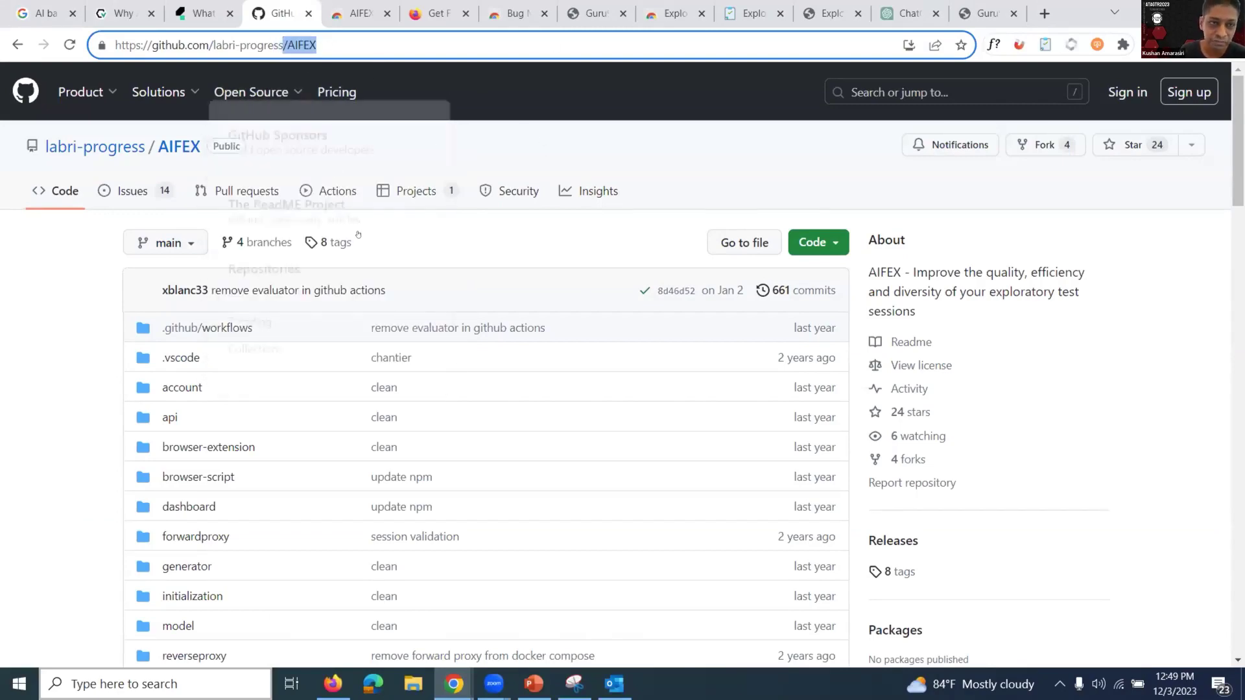
pyautogui.scroll(-3, 179, 148)
pyautogui.scroll(-20, 179, 148)
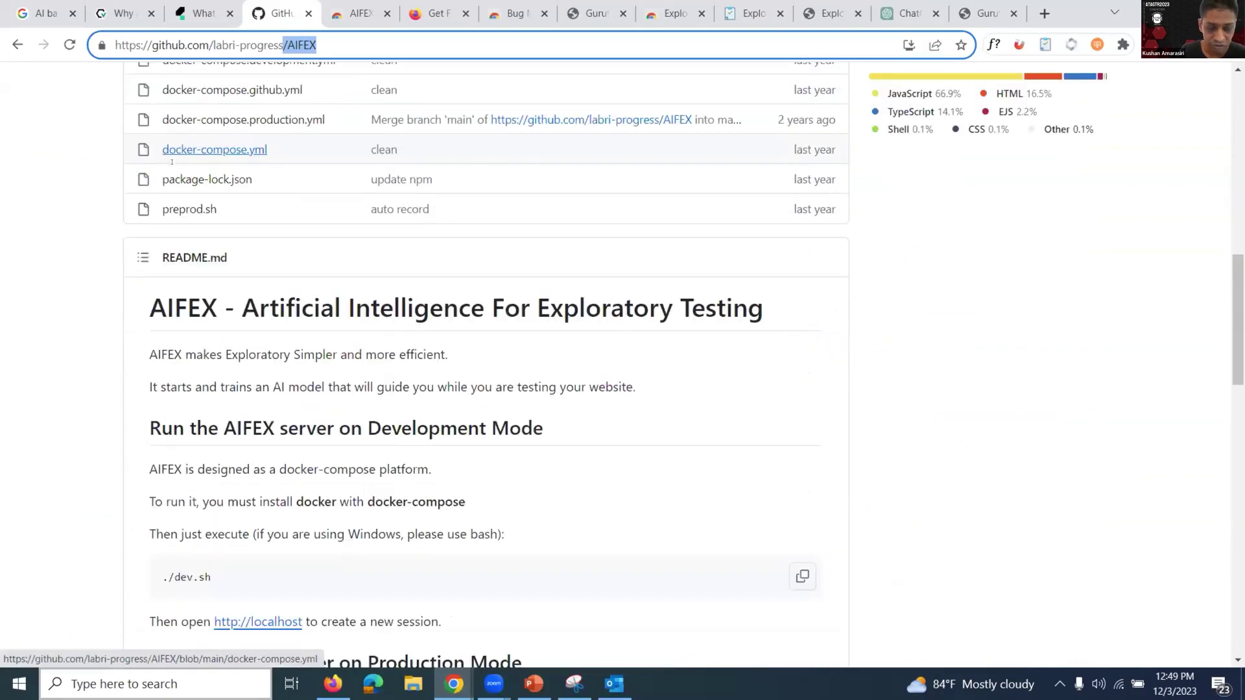
pyautogui.scroll(-4, 499, 214)
pyautogui.scroll(6, 317, 141)
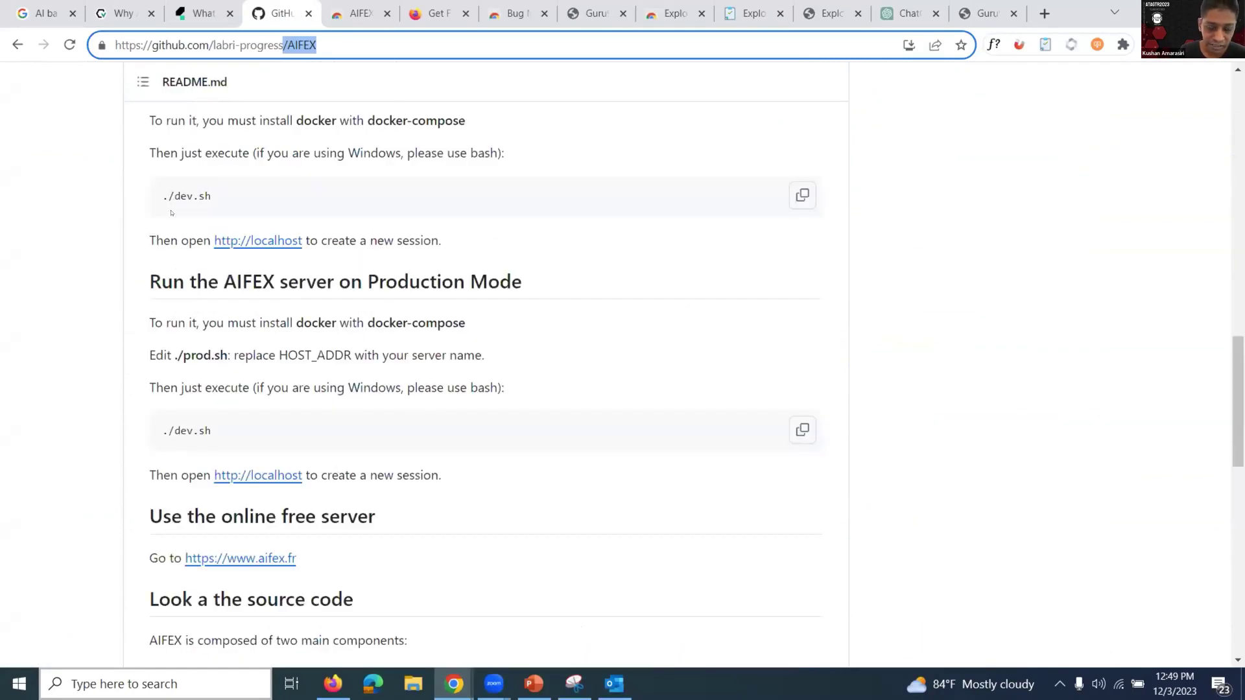
pyautogui.scroll(-9, 510, 245)
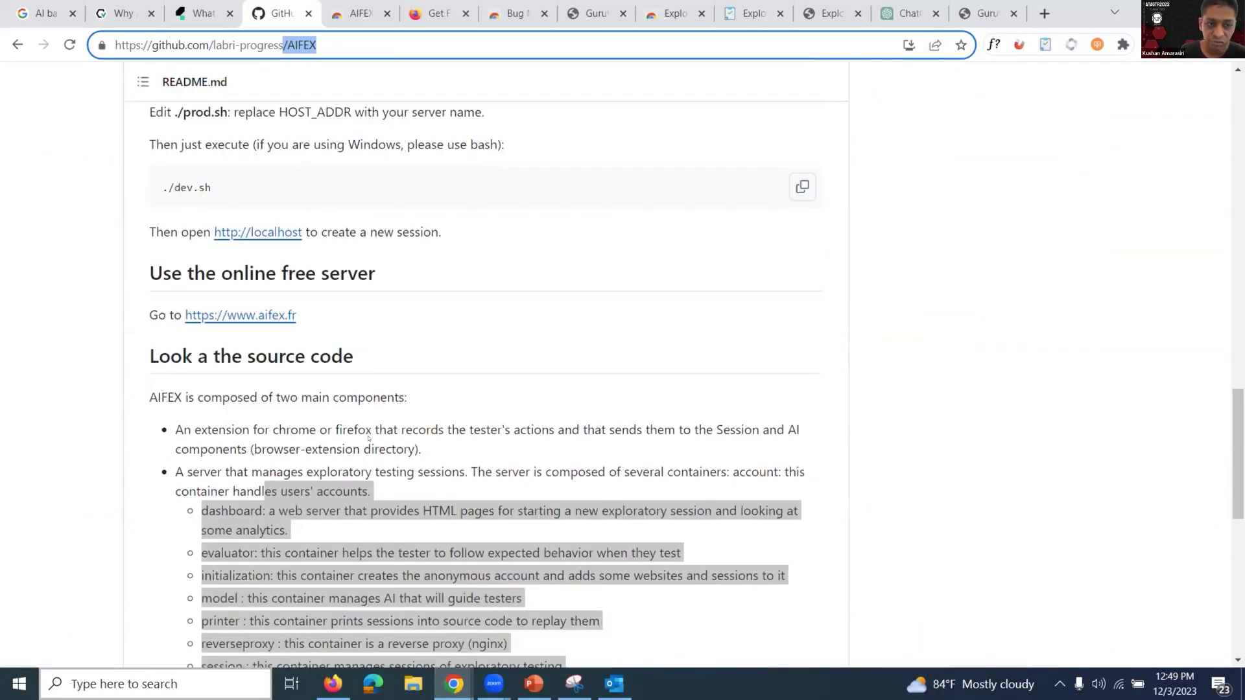
pyautogui.scroll(-5, 334, 128)
pyautogui.scroll(8, 484, 371)
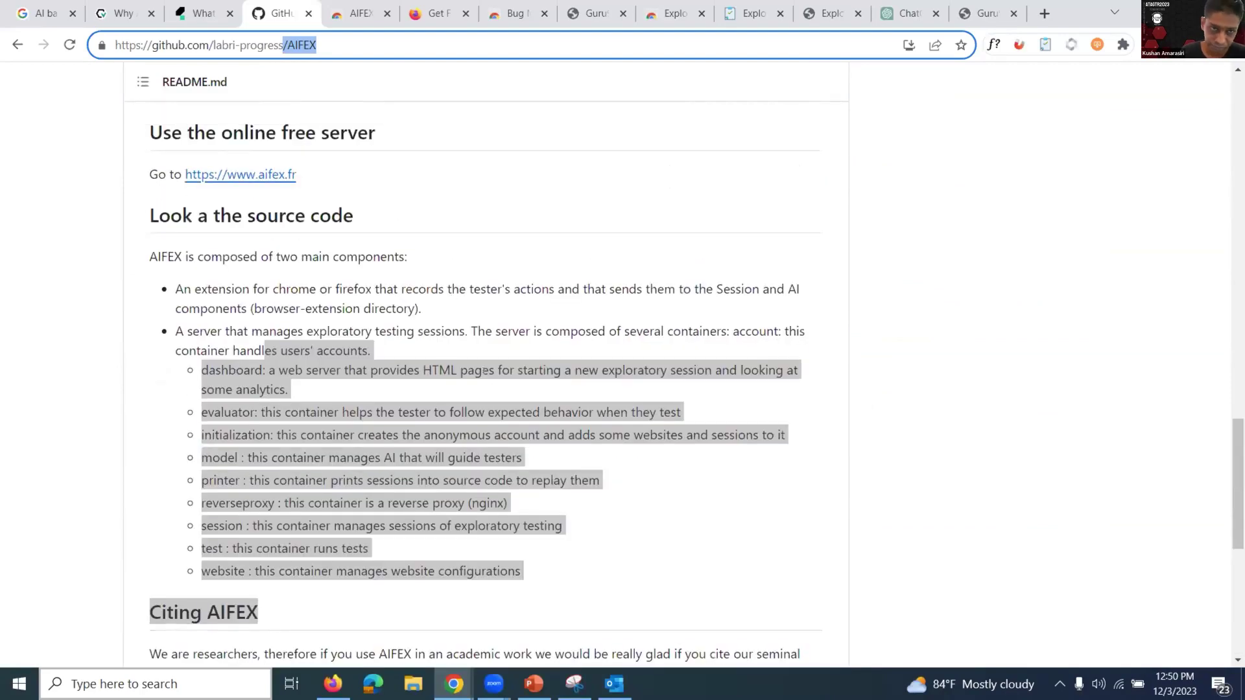
pyautogui.scroll(13, 303, 138)
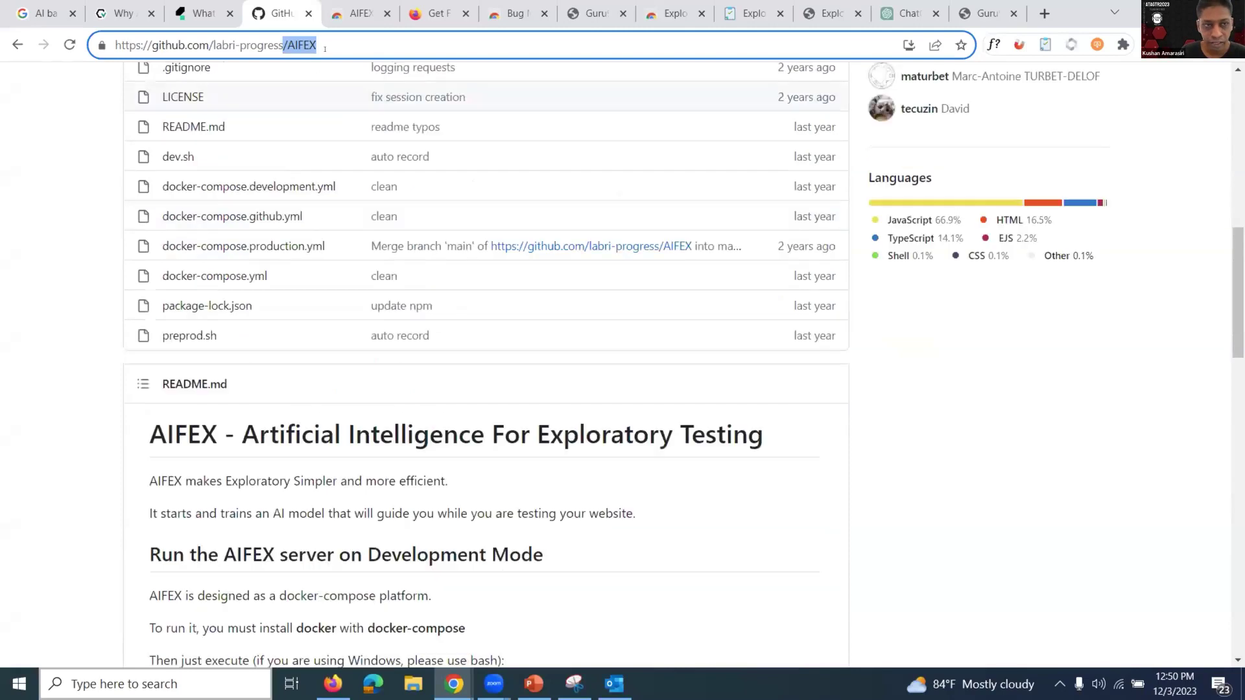
# Select the repository address and scroll down to the source-code components, then switch to PowerPoint.
pyautogui.tripleClick(210, 45)
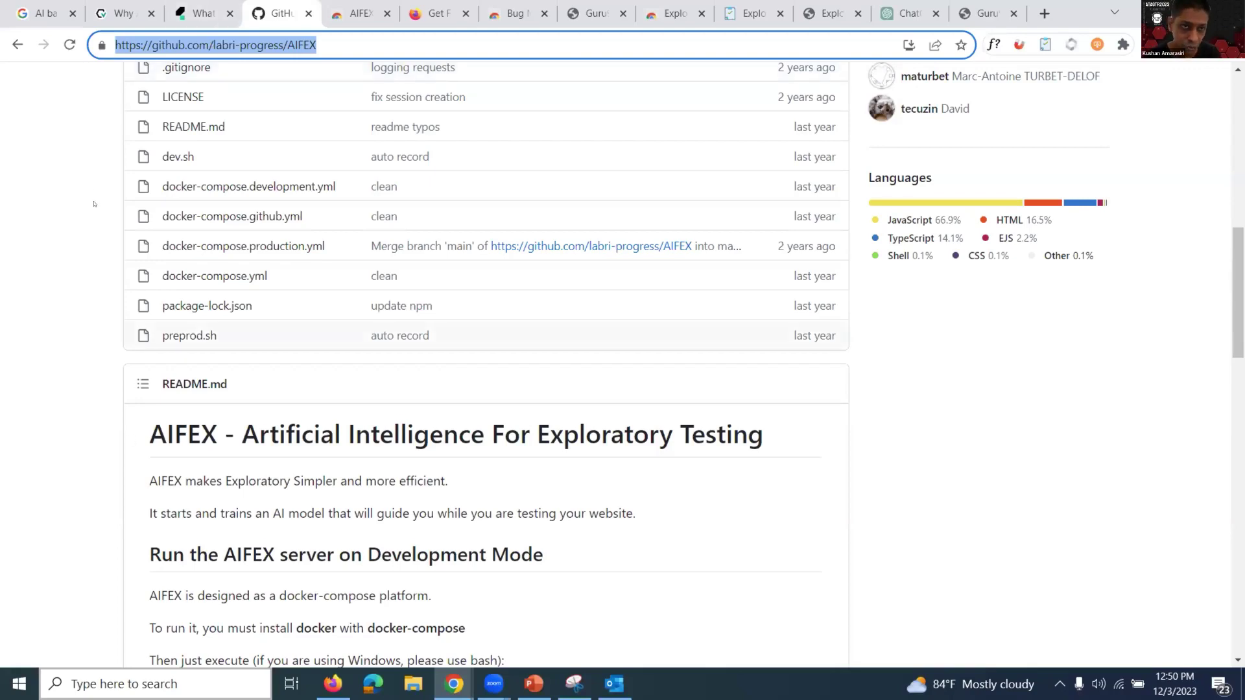
pyautogui.scroll(-7, 614, 209)
pyautogui.scroll(-4, 737, 233)
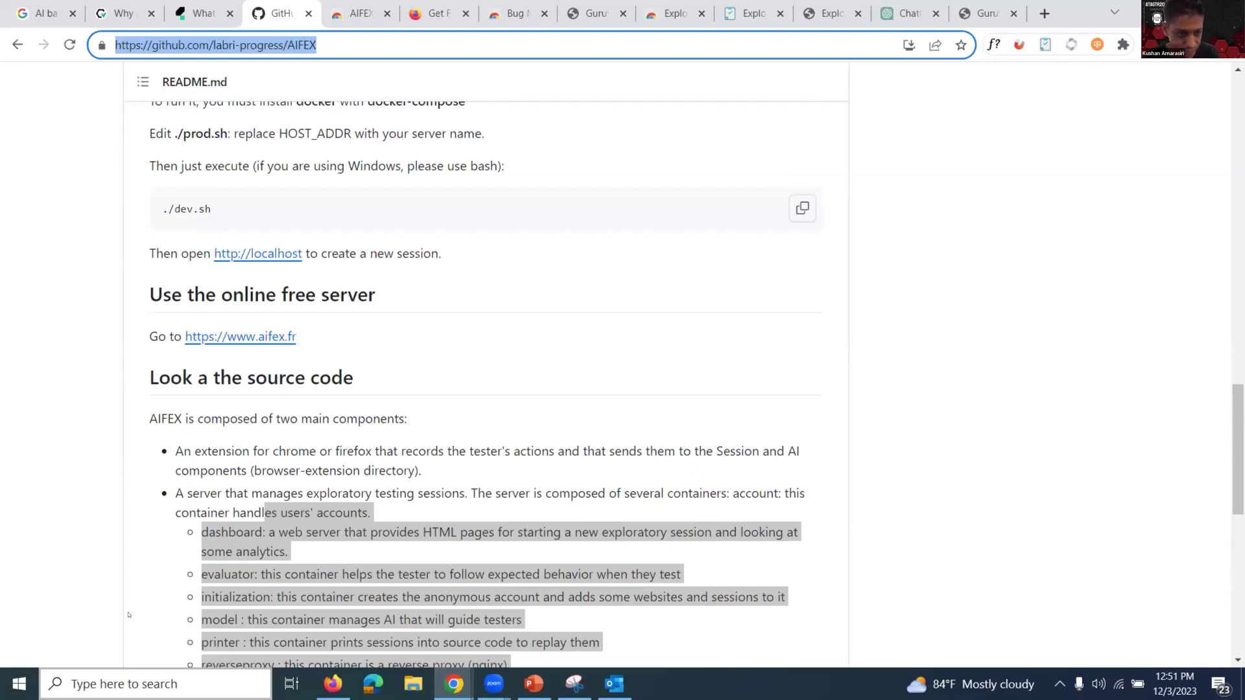
pyautogui.hotkey('alt', 'Tab')
# Show slide 13, 'Thanks..... Q and A', as a full-screen slide show.
pyautogui.click(140, 552)
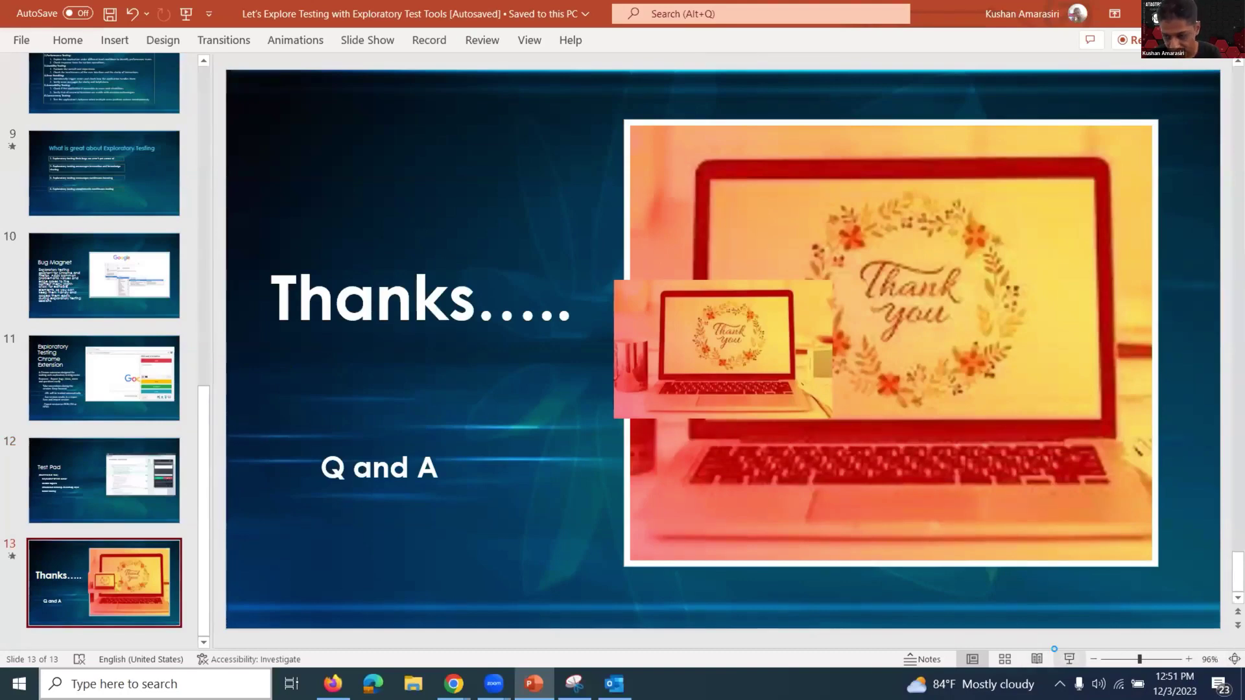
pyautogui.click(1068, 658)
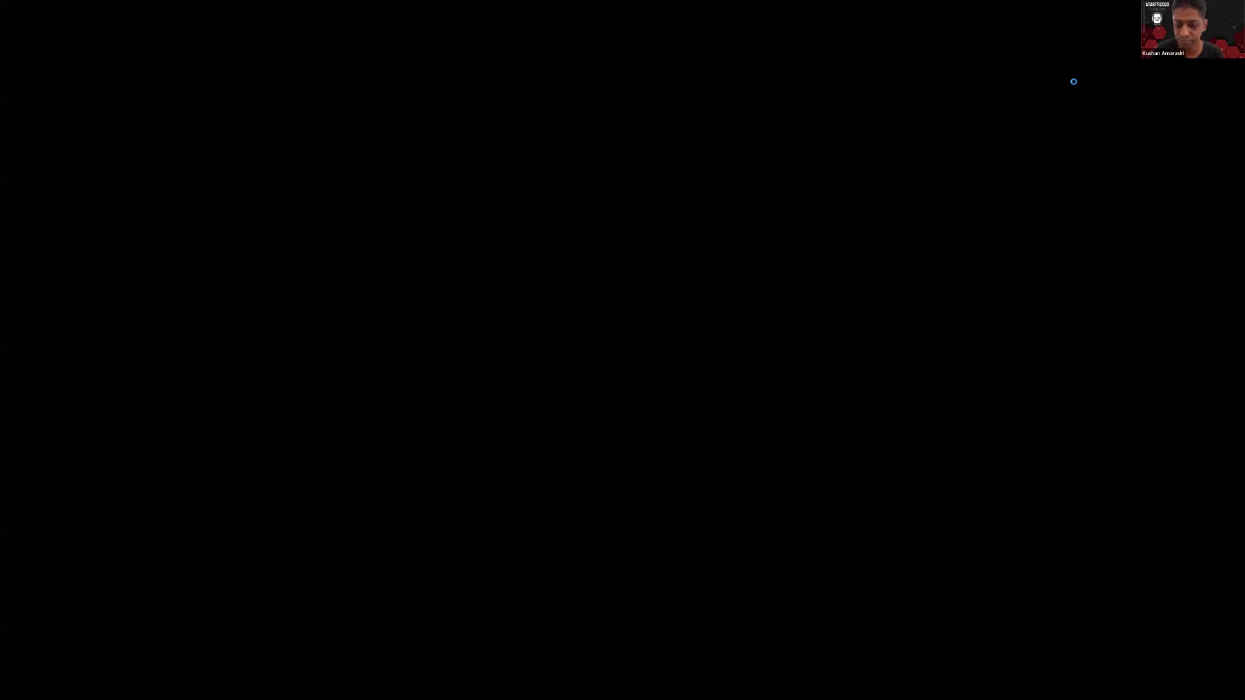
pyautogui.press('Left')
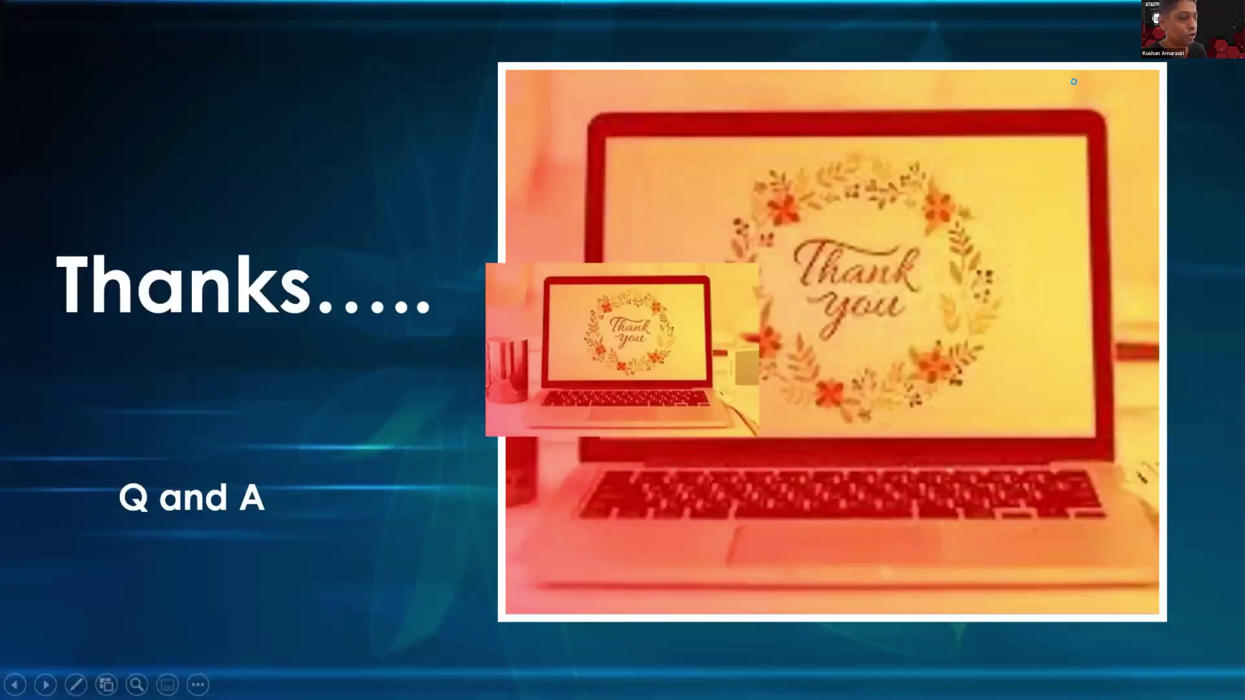